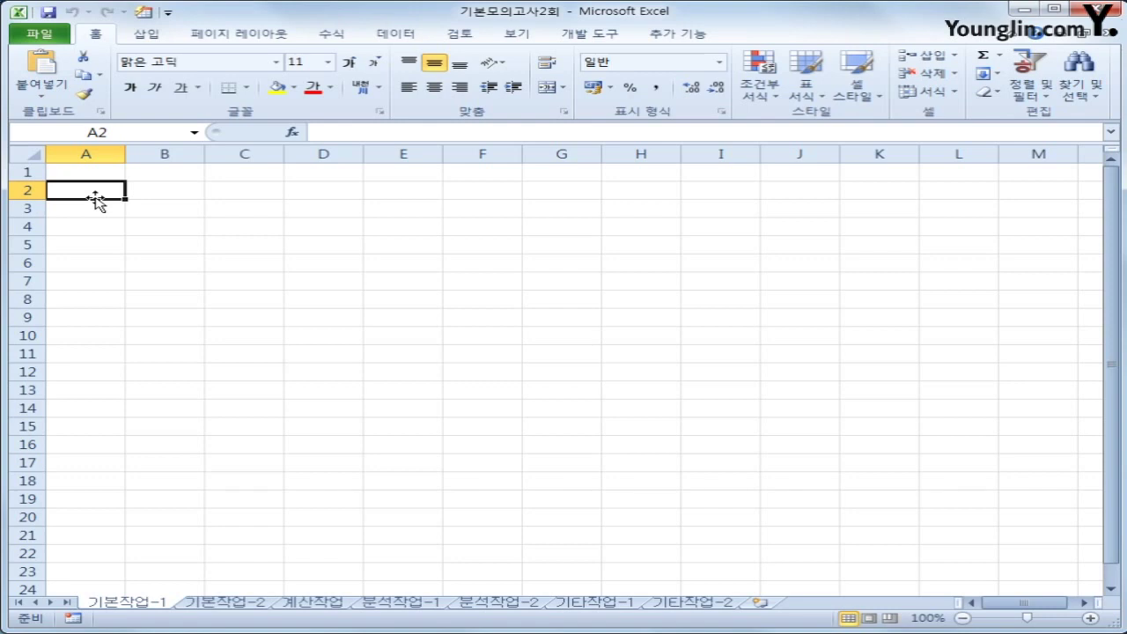
Start a Microsoft Query import with MS Access Database as the data source
click(398, 34)
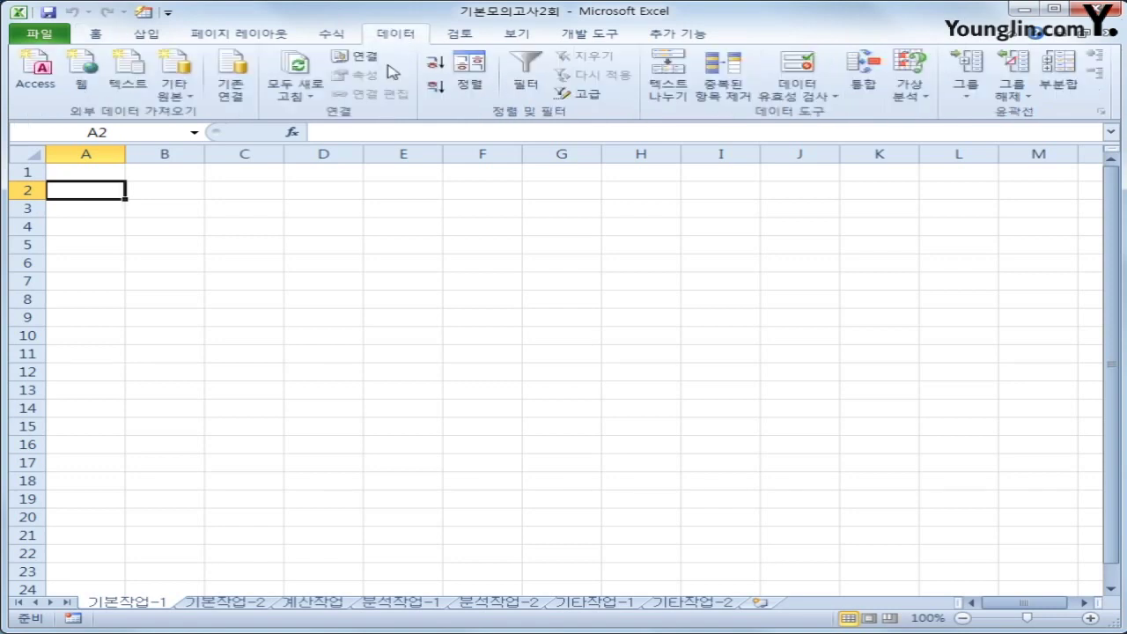
click(176, 100)
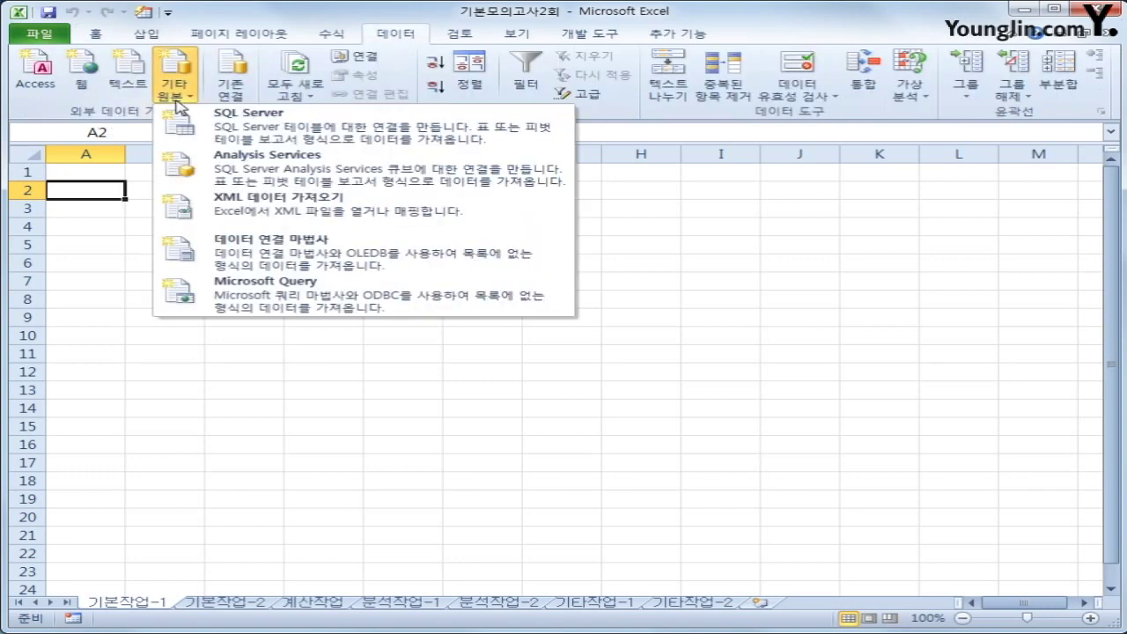
click(271, 300)
click(458, 386)
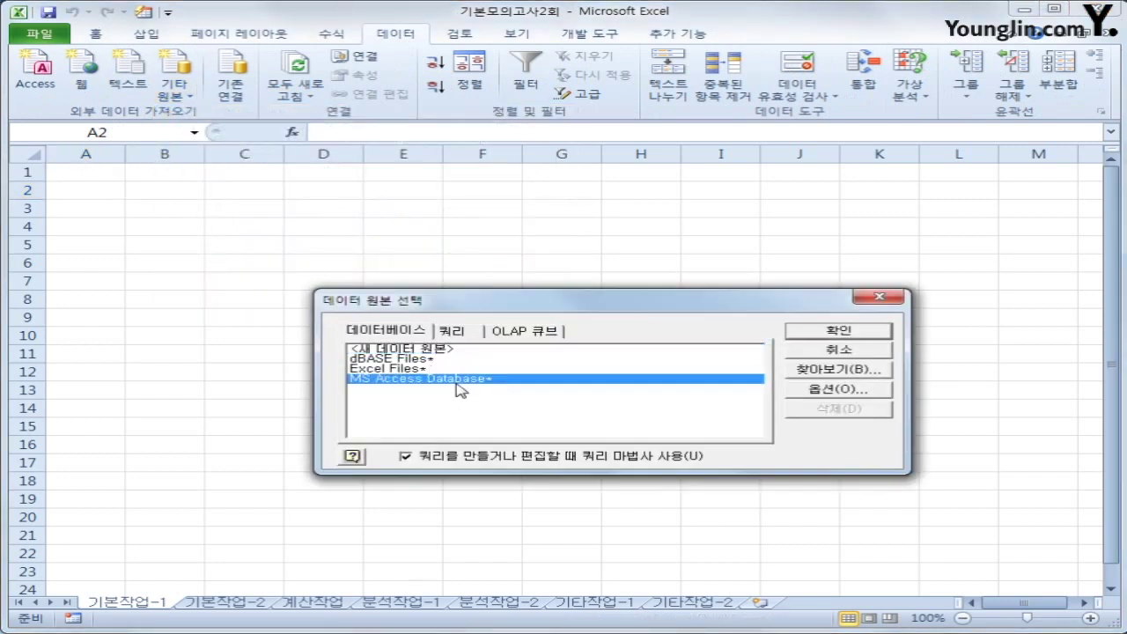
click(861, 334)
Select the 인사현황.accdb database file
drag(0, 0, 644, 179)
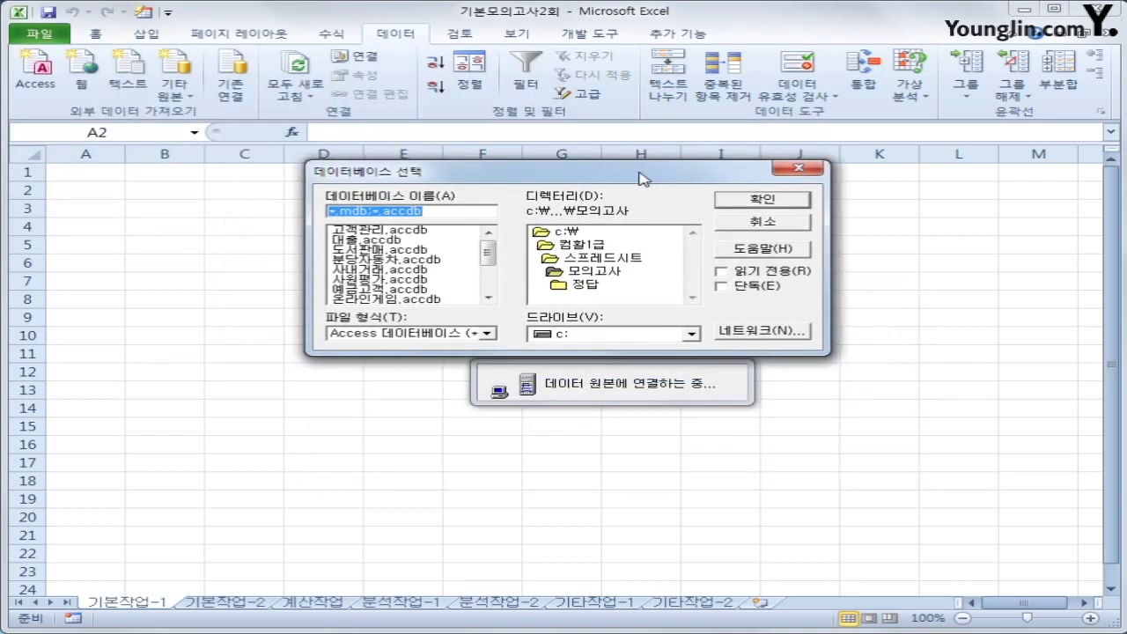
drag(489, 256, 489, 281)
click(414, 250)
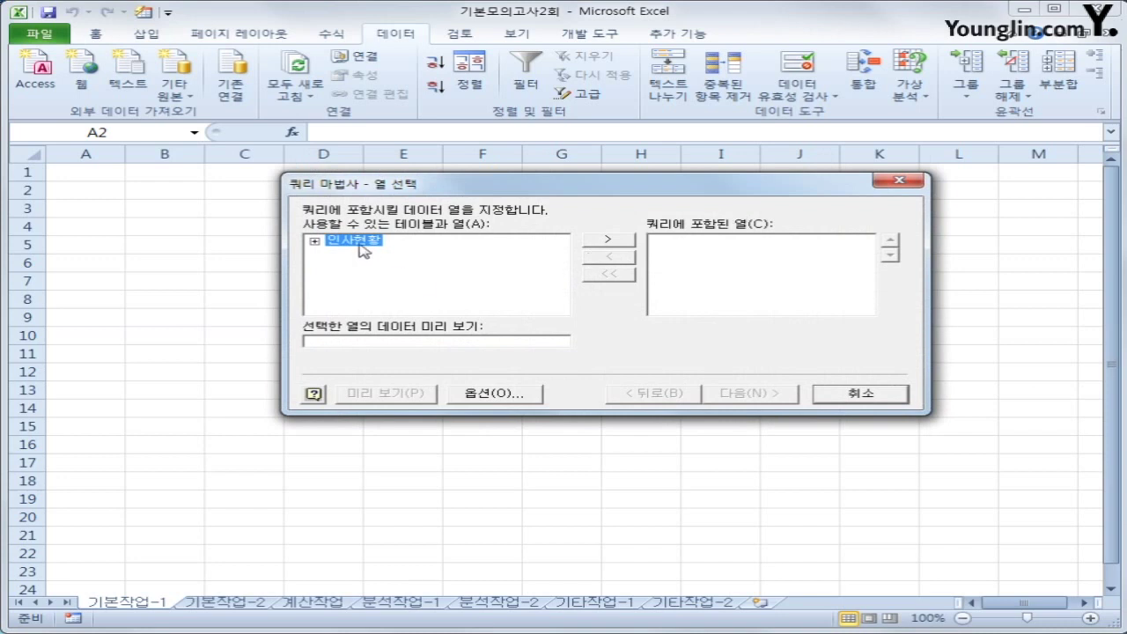
Add 이름, 사번, 생년월일, 직위, 부서명, 직무수행, 이해판단, 성실 and 협조 from 인사현황 to the query
double_click(360, 244)
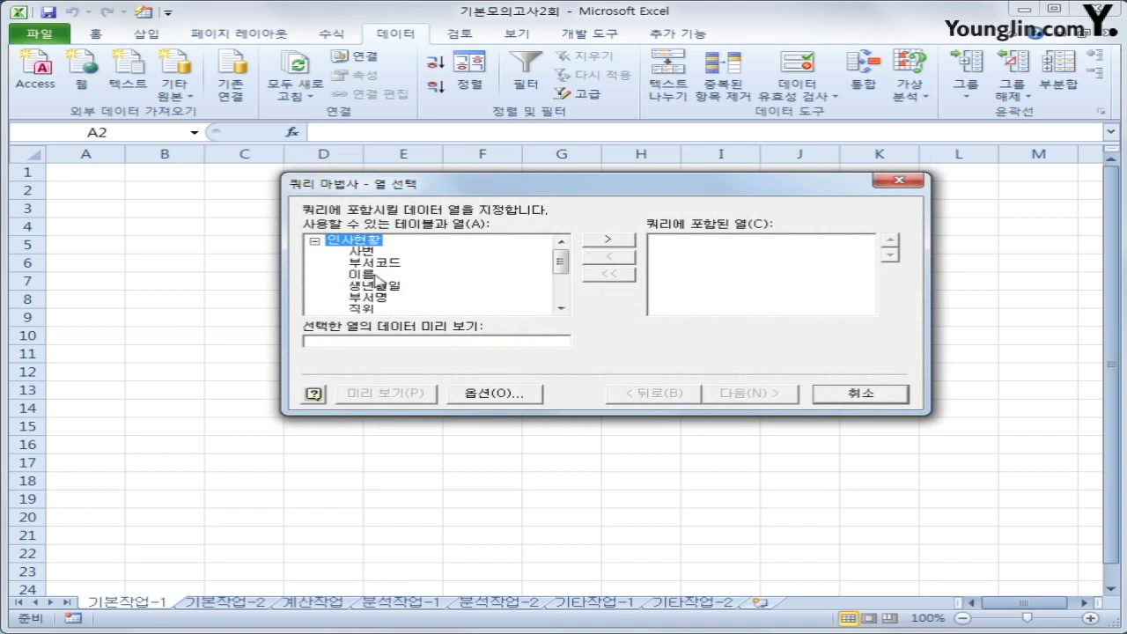
double_click(376, 275)
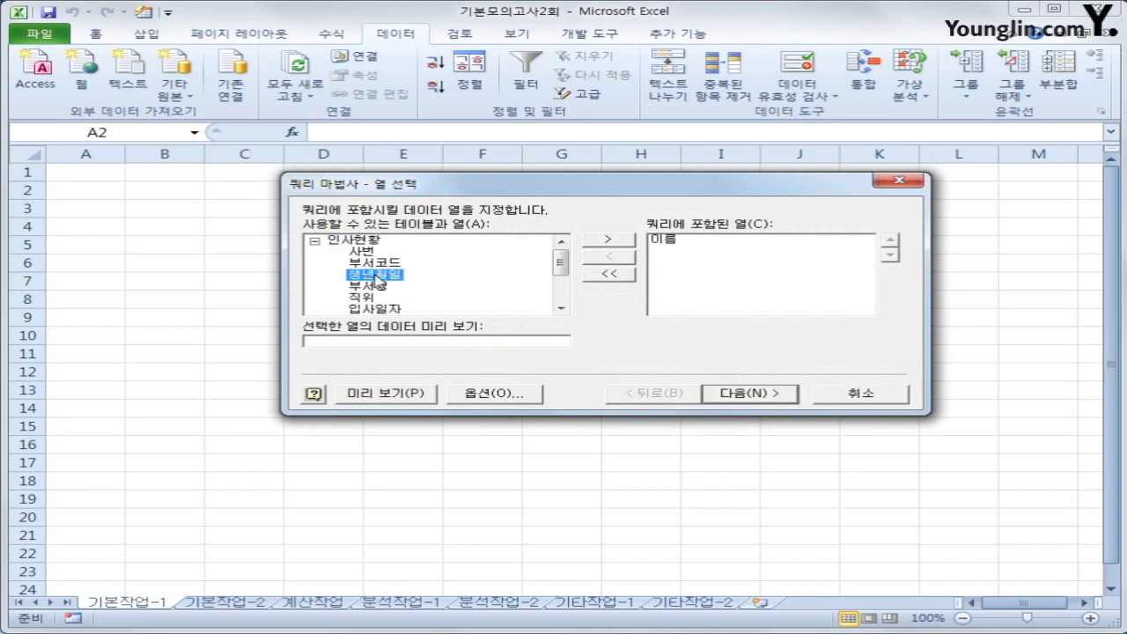
double_click(368, 251)
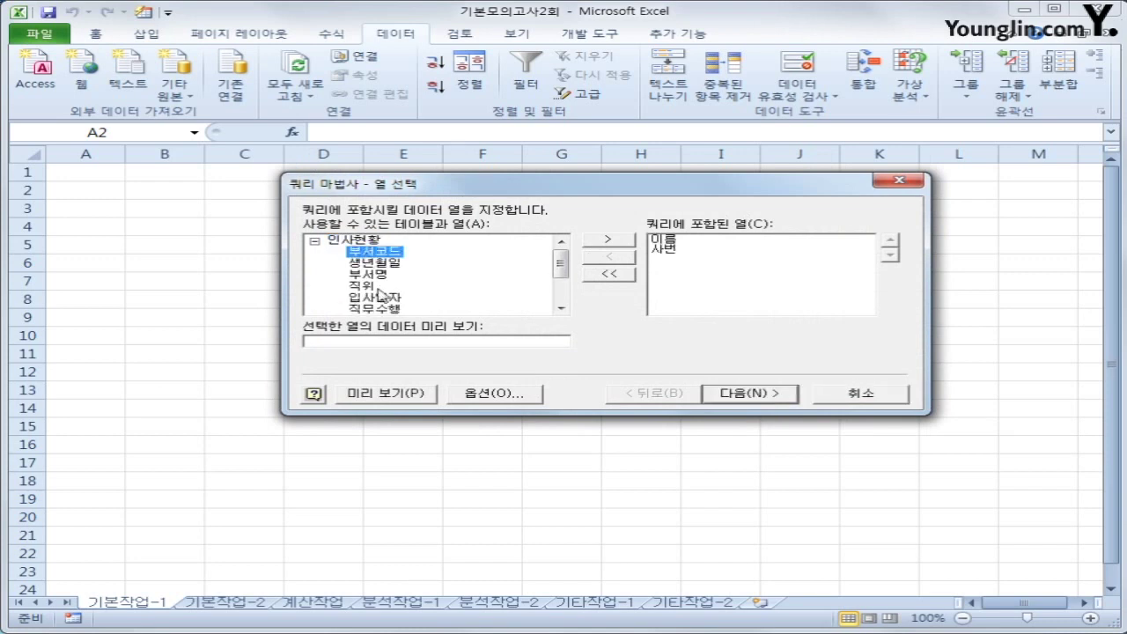
double_click(377, 264)
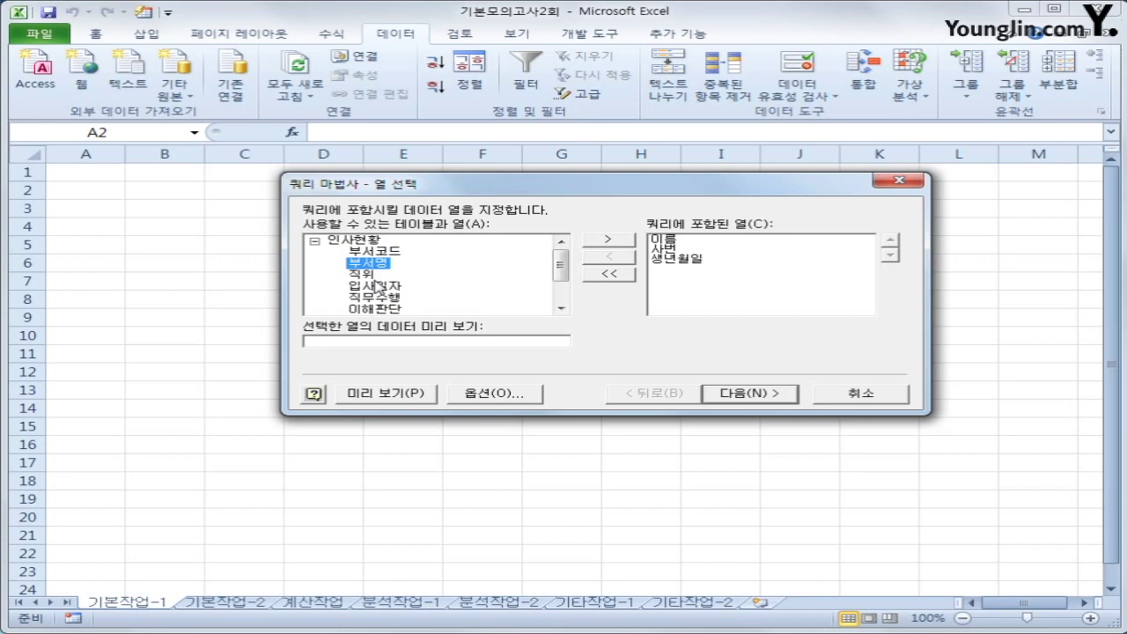
double_click(376, 275)
double_click(374, 264)
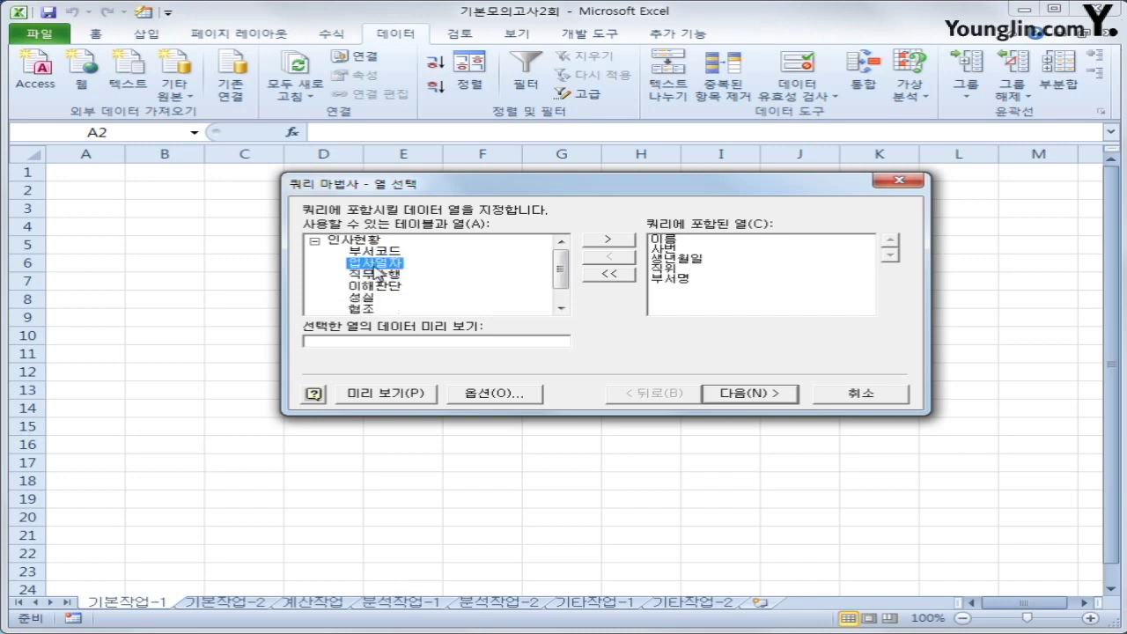
double_click(378, 276)
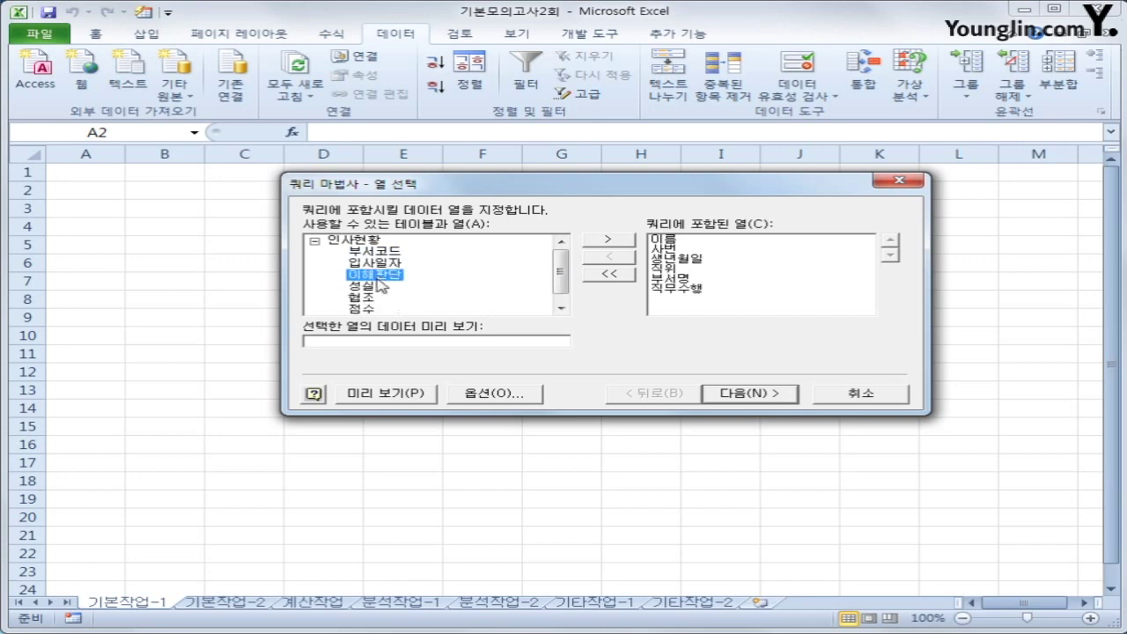
double_click(380, 276)
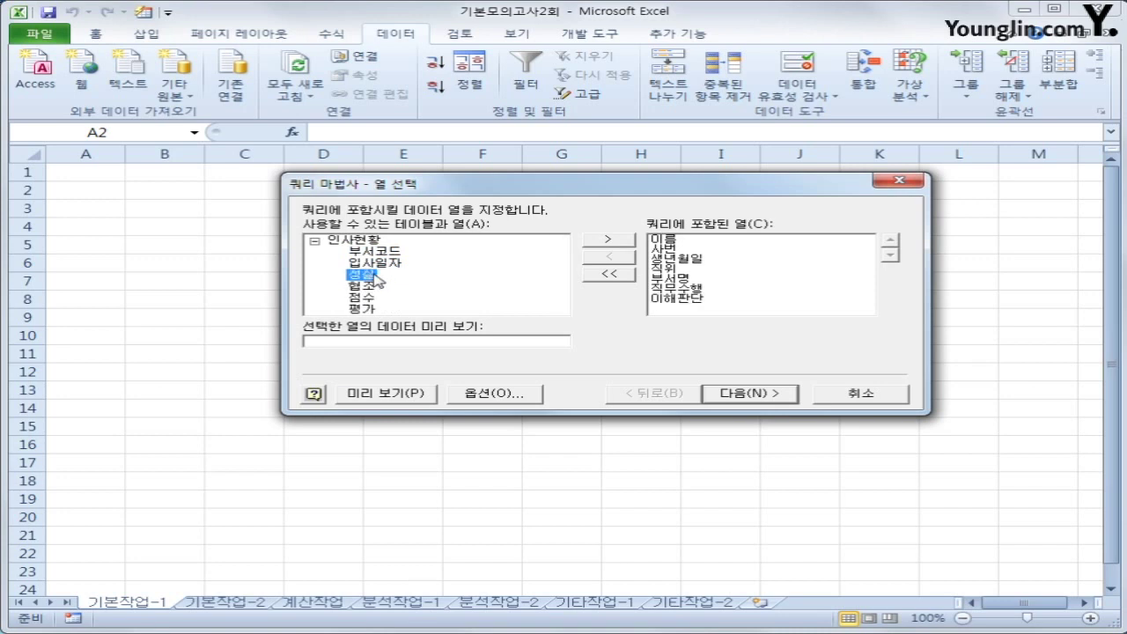
double_click(379, 276)
double_click(377, 275)
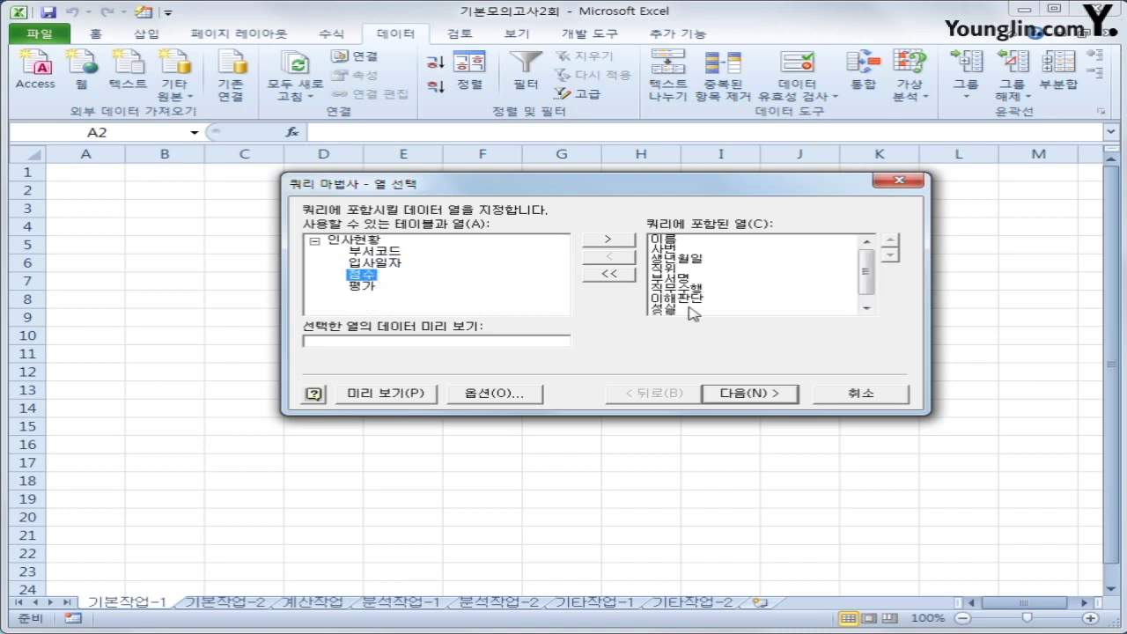
click(792, 402)
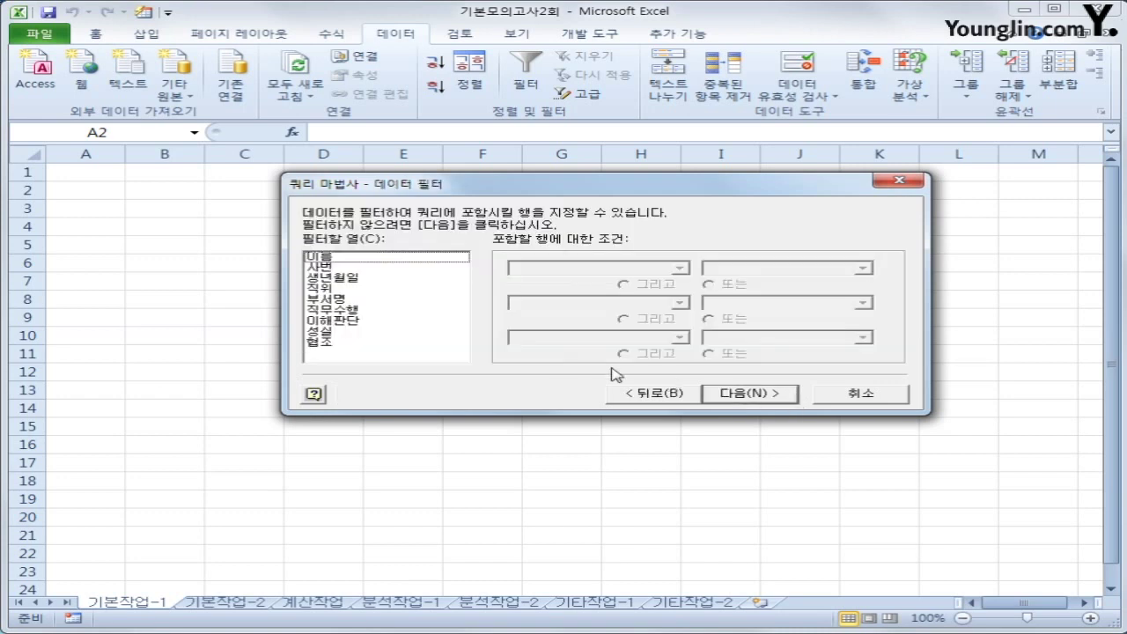
Filter the query to rows where 직위 equals 대리
click(384, 301)
click(381, 289)
click(549, 268)
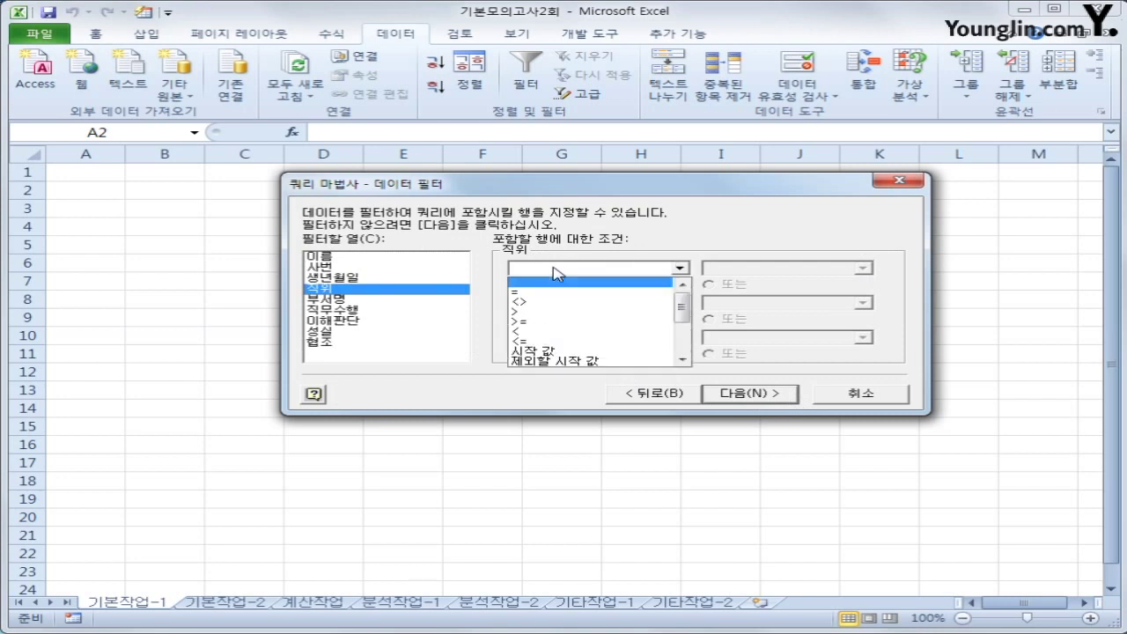
click(550, 283)
click(863, 268)
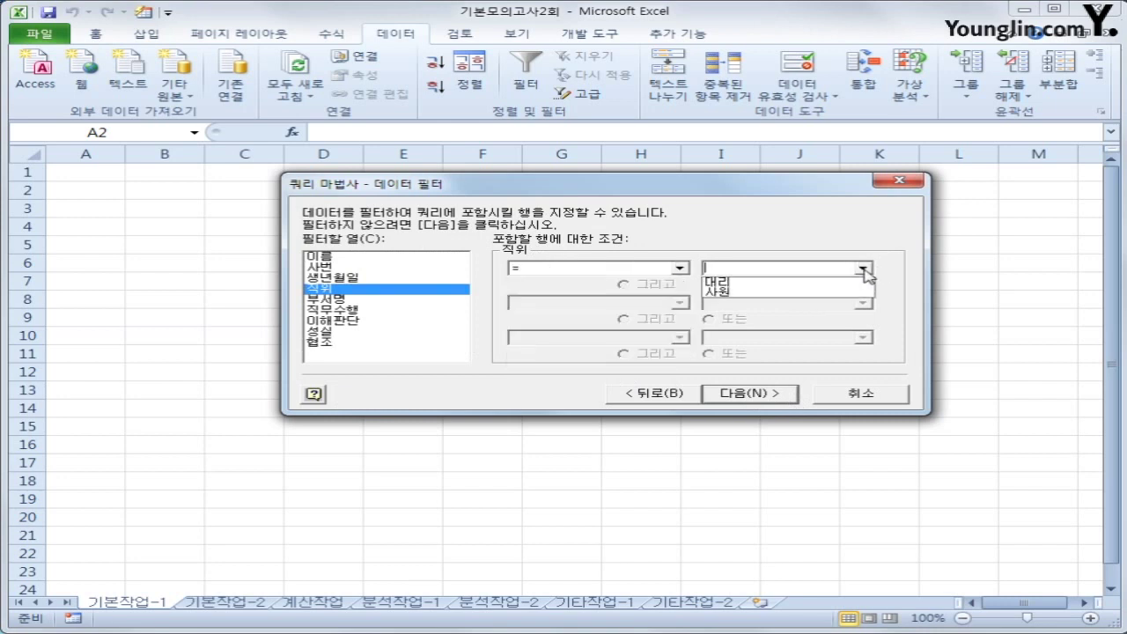
click(863, 285)
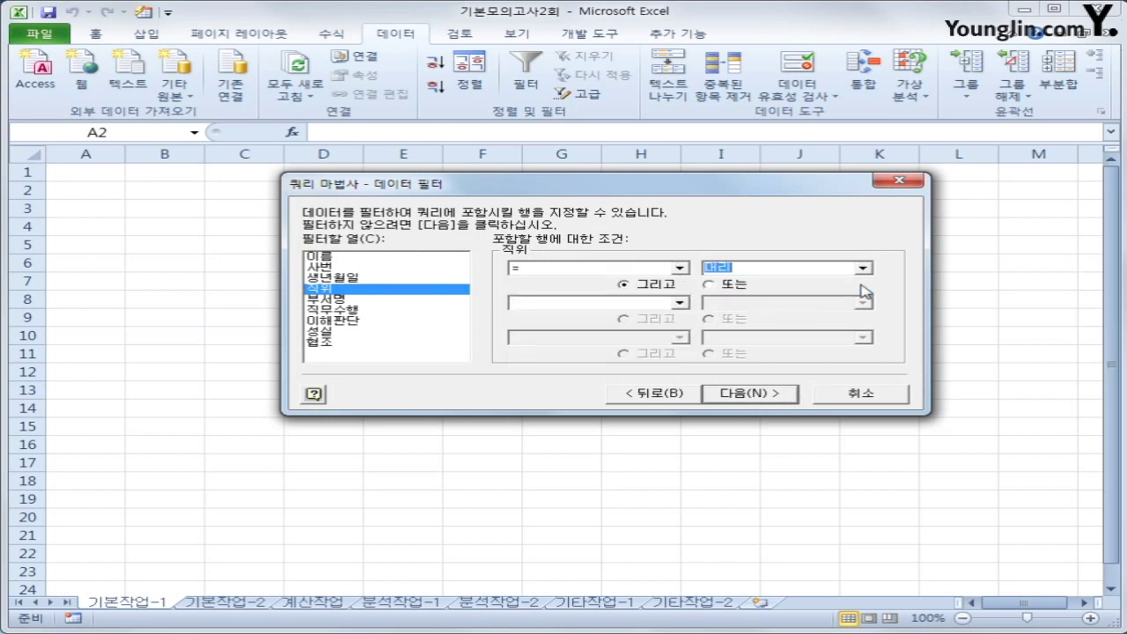
Add a 부서명 condition equal to 기획실 or 총무부, then continue to sorting
click(429, 303)
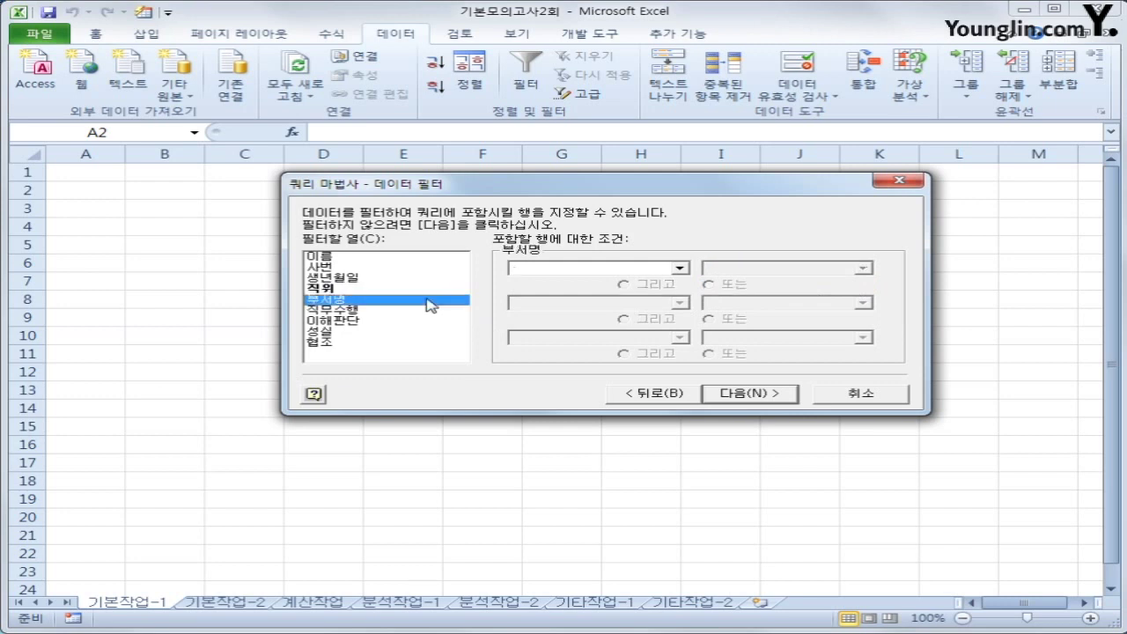
click(648, 268)
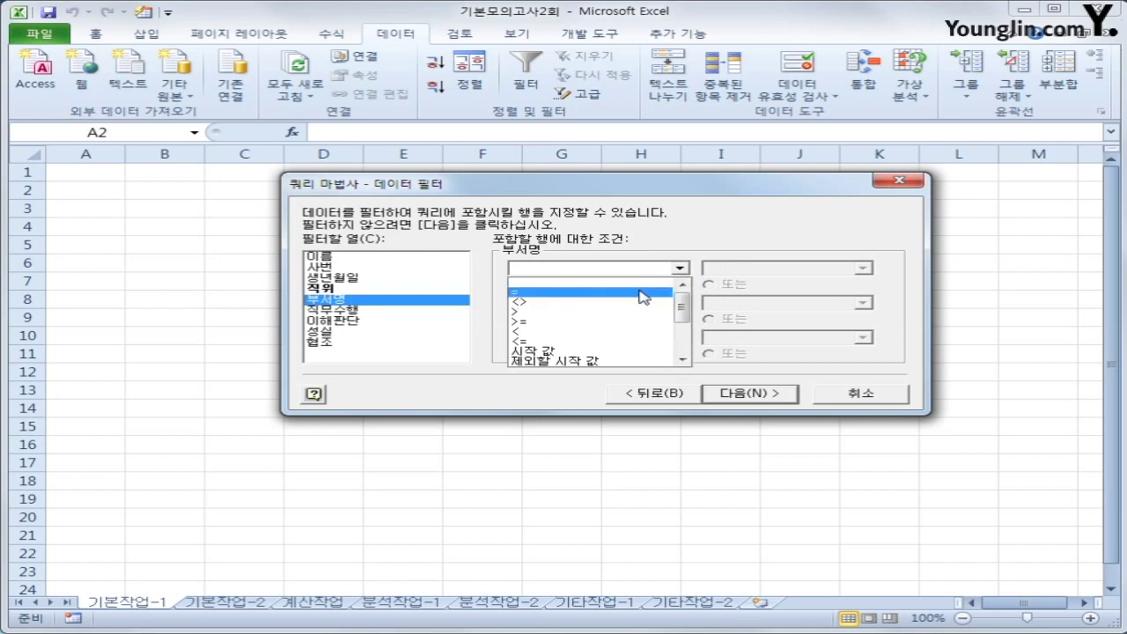
click(645, 291)
click(863, 268)
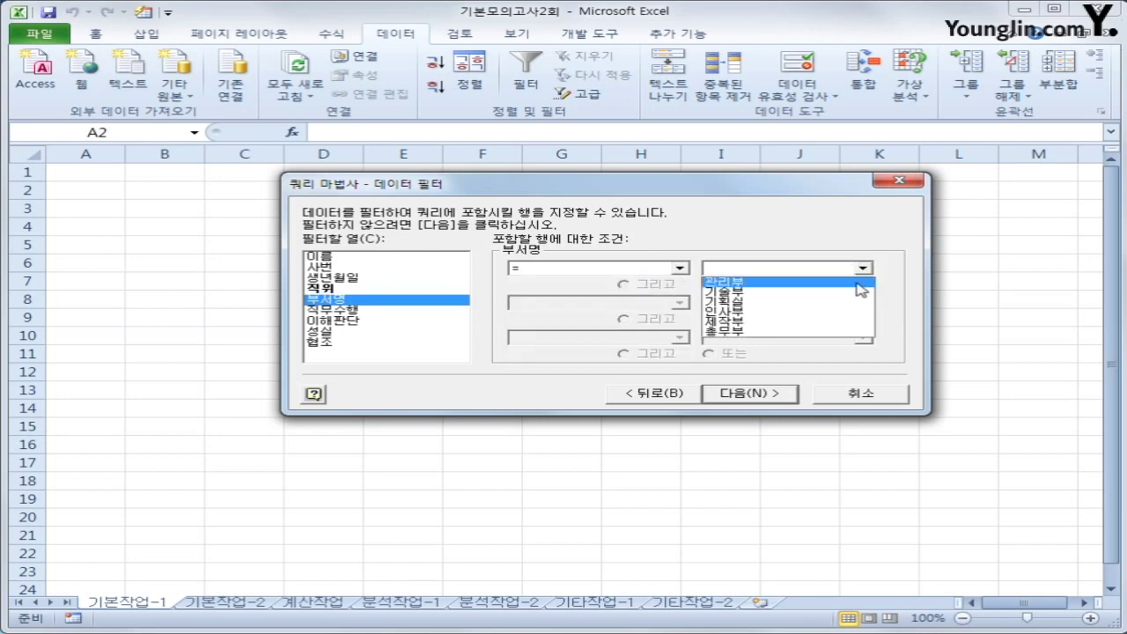
click(850, 304)
click(709, 284)
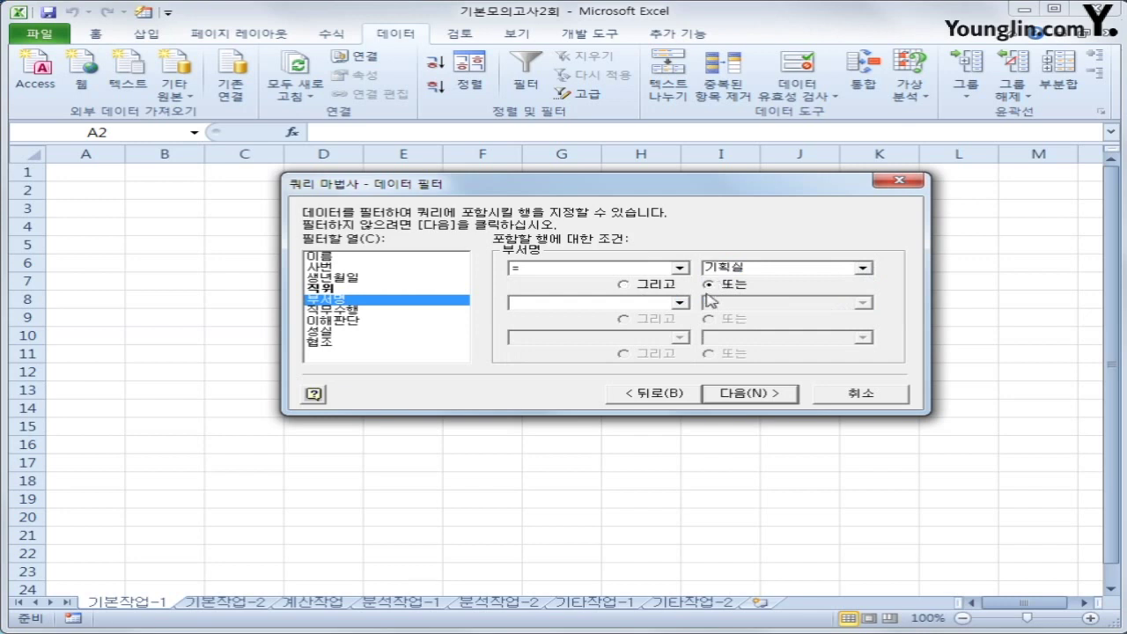
click(680, 303)
click(657, 327)
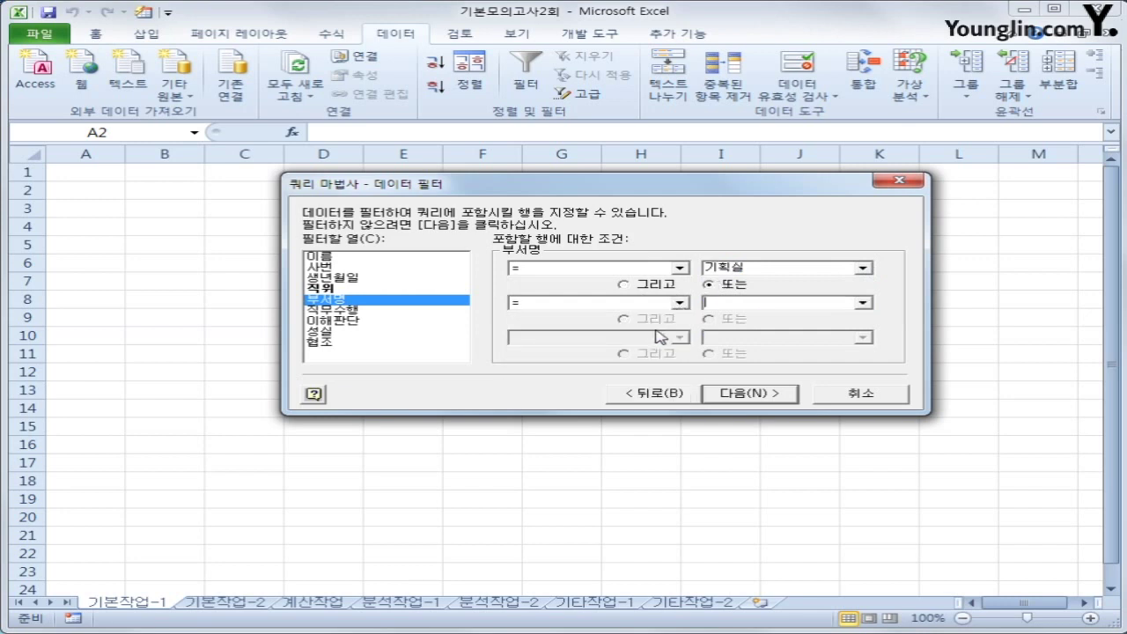
click(852, 306)
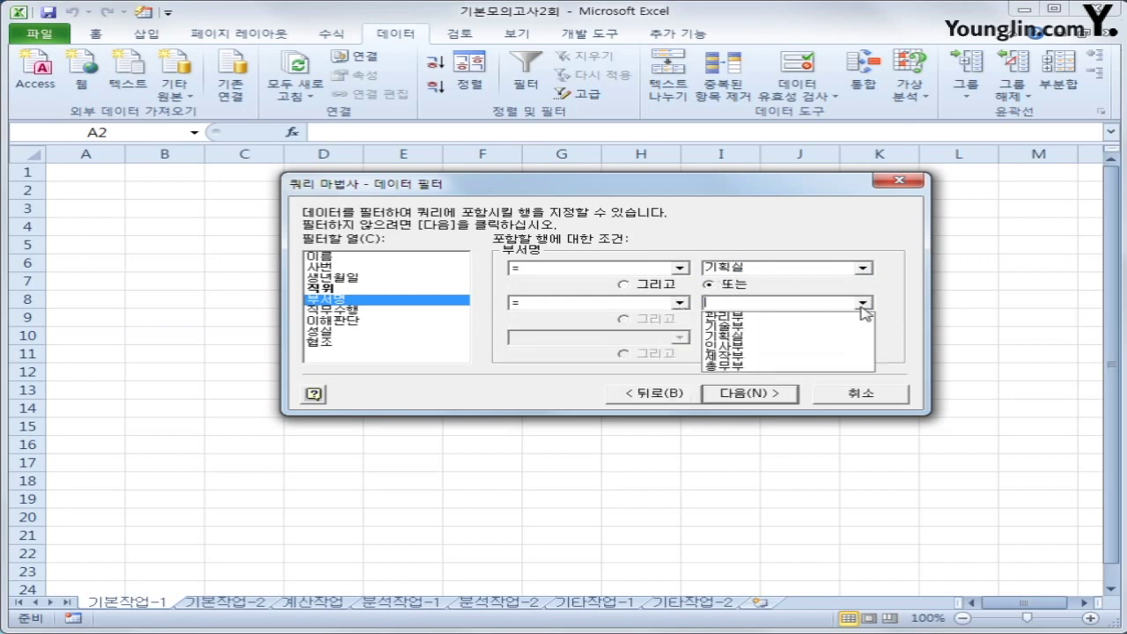
click(835, 368)
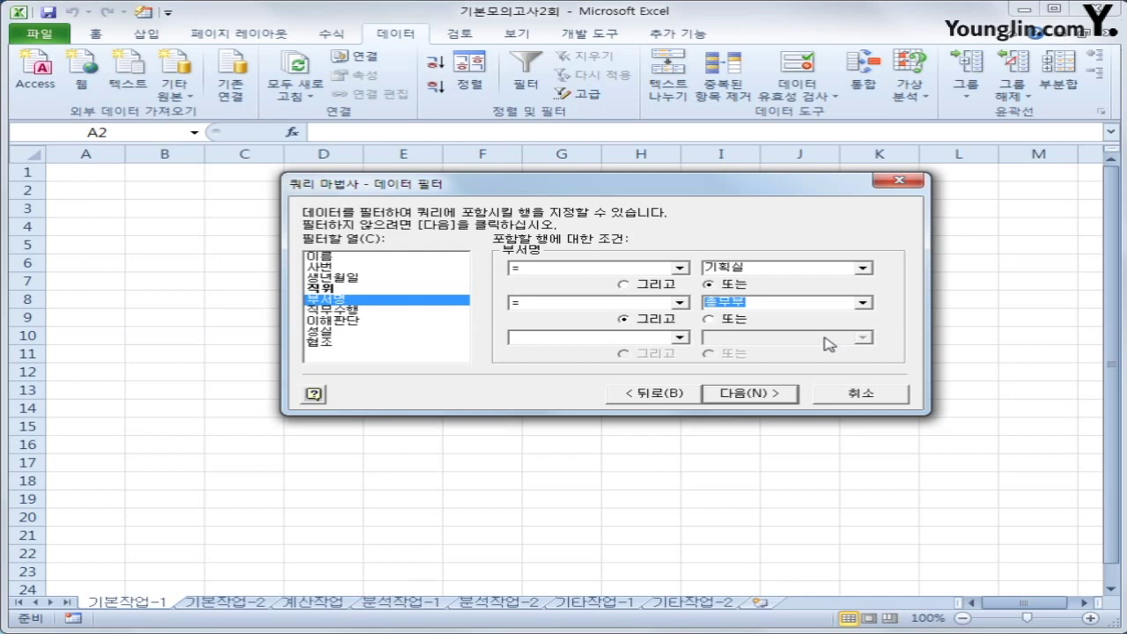
click(762, 402)
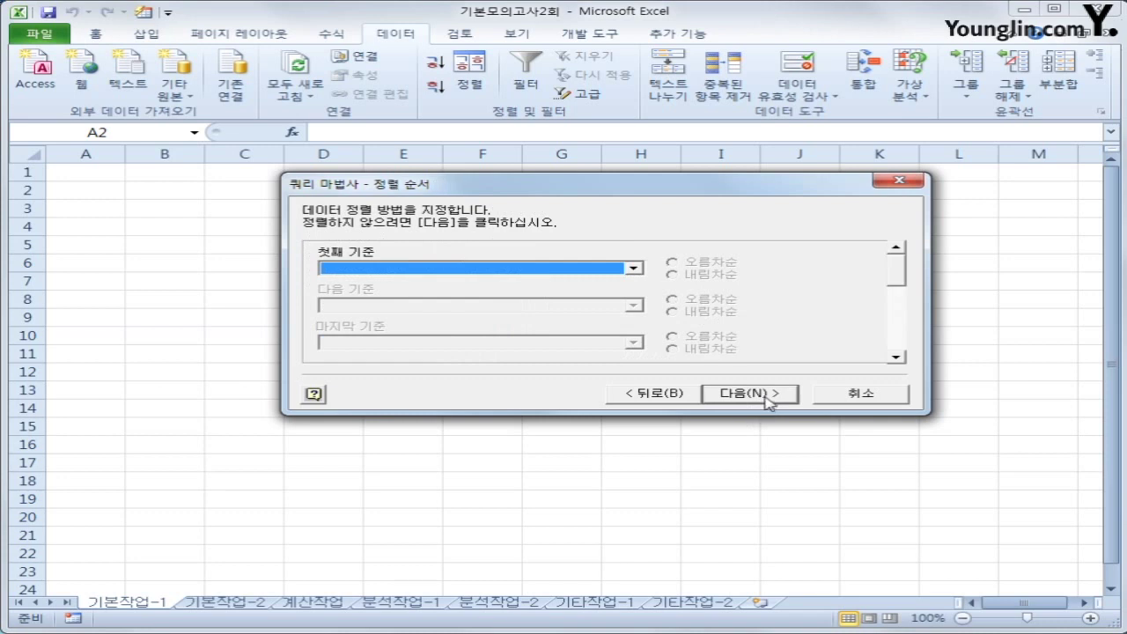
Sort by 이름 then 생년월일 and finish the query, returning data to Excel
click(633, 267)
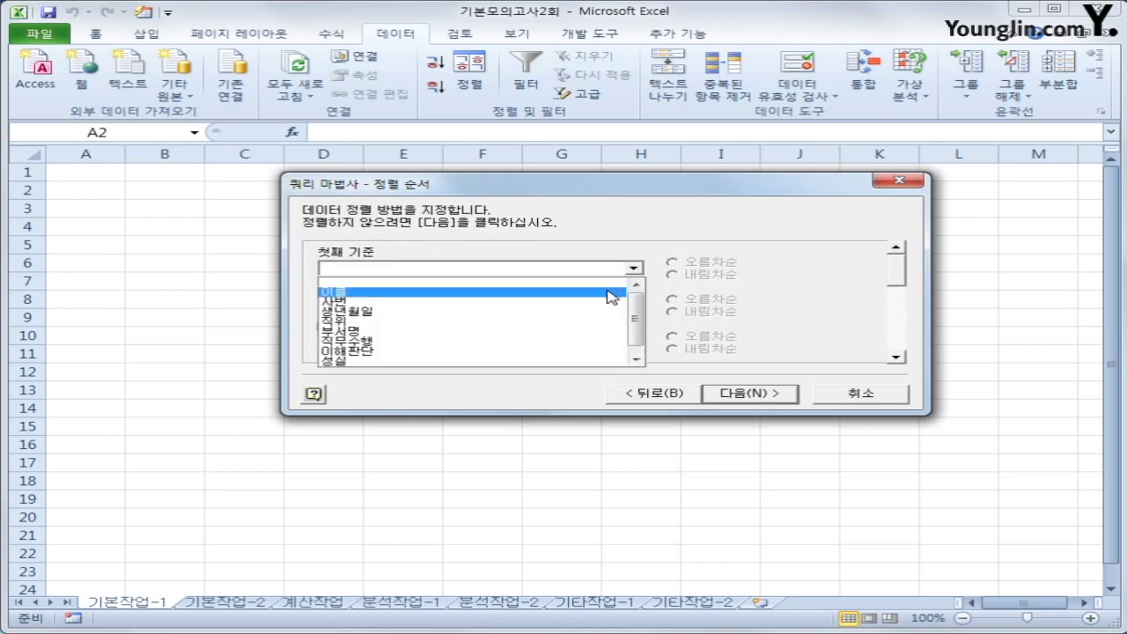
click(611, 291)
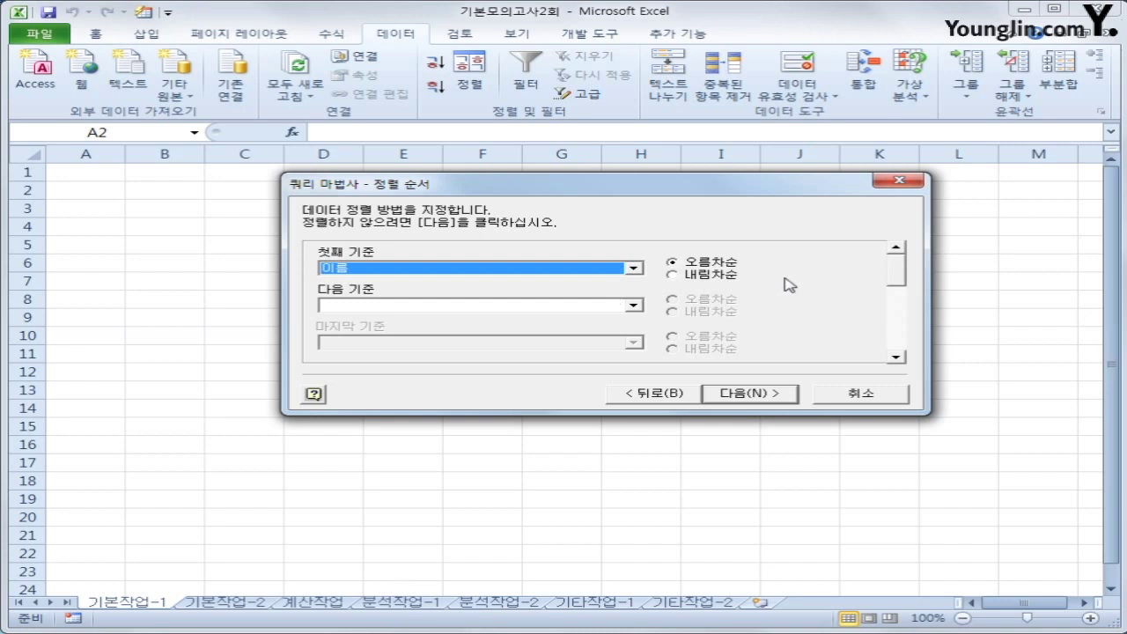
click(635, 306)
click(627, 342)
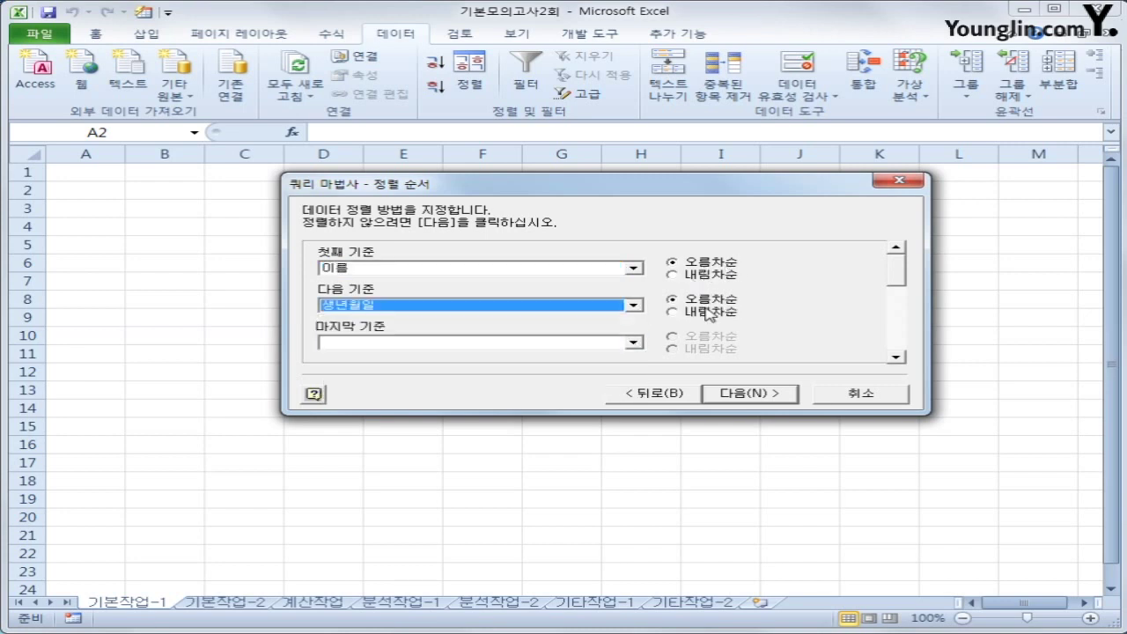
click(745, 396)
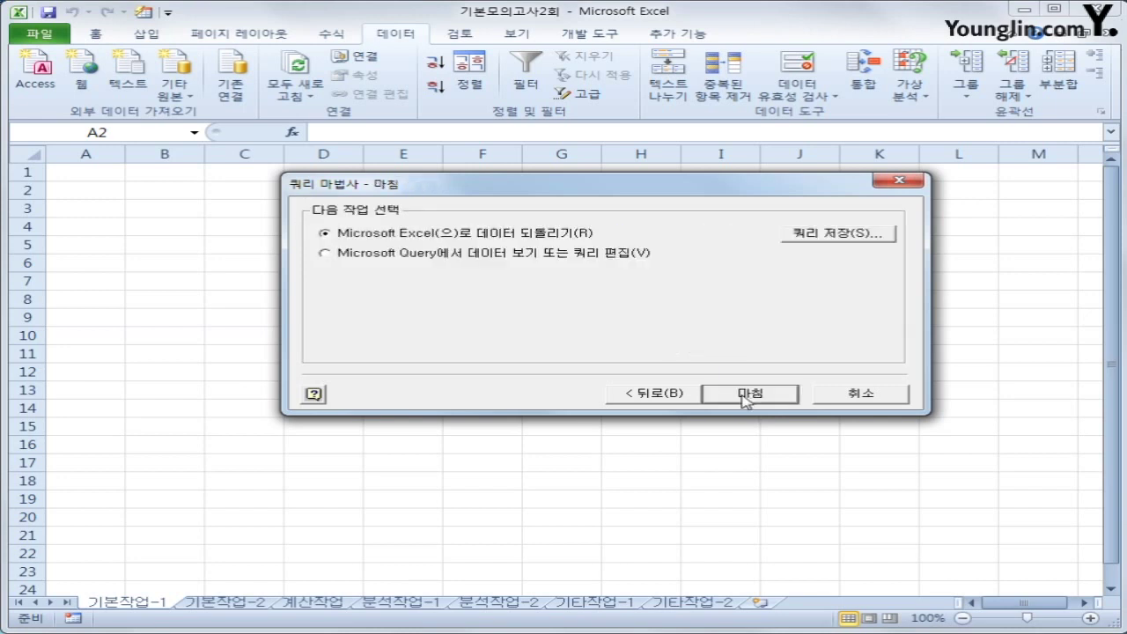
click(744, 396)
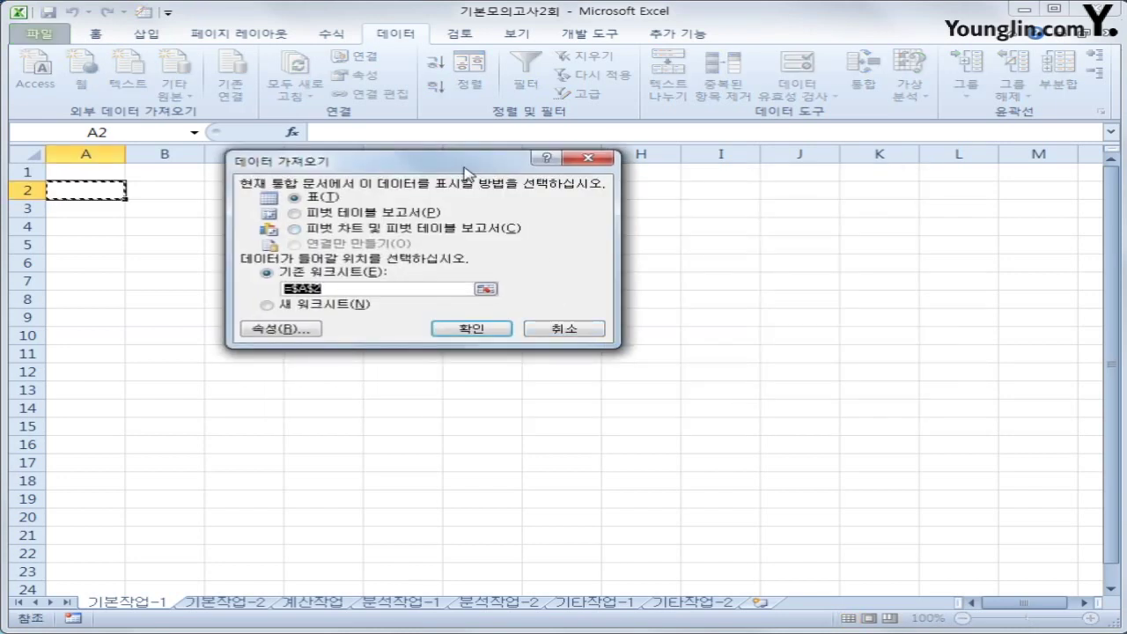
Import the query results as a table at A2 and convert it to a normal range
drag(464, 173, 615, 253)
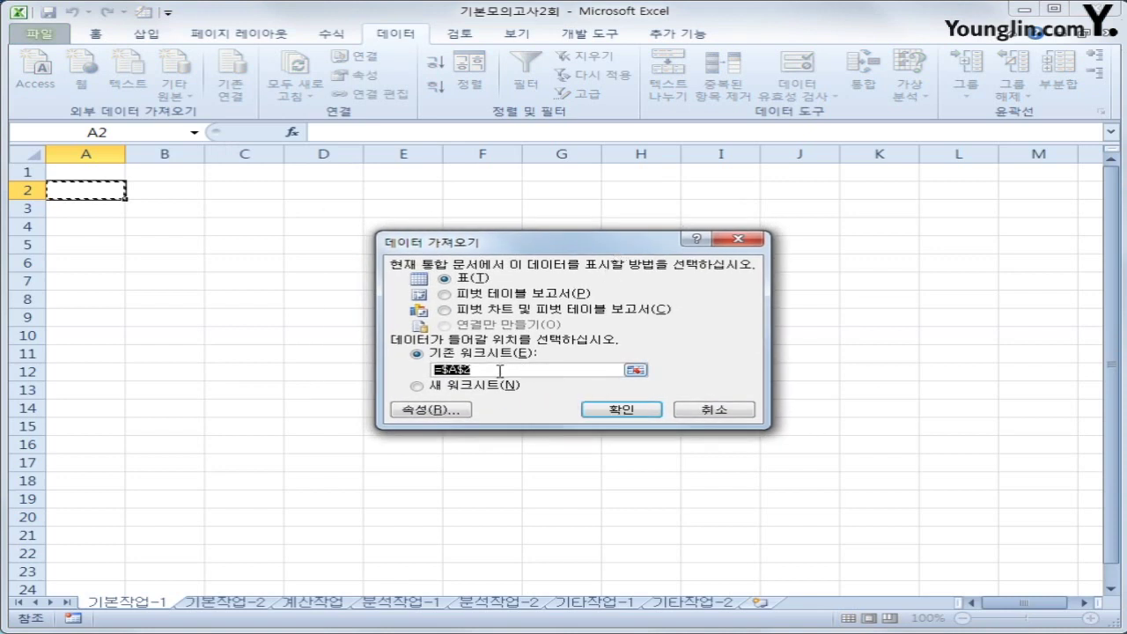
click(634, 411)
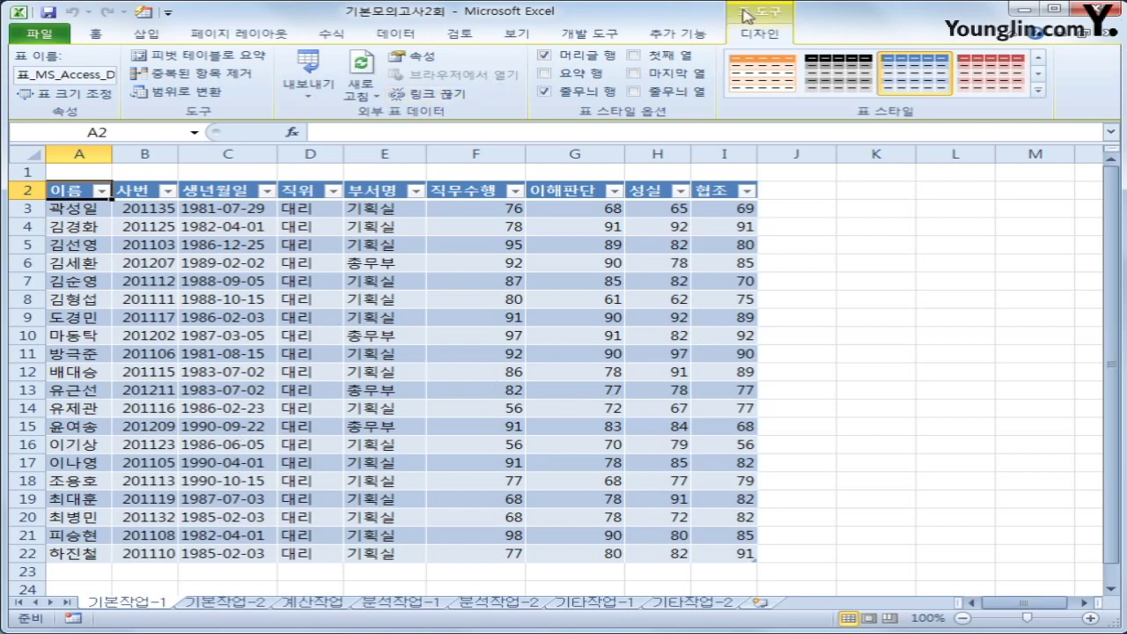
click(217, 97)
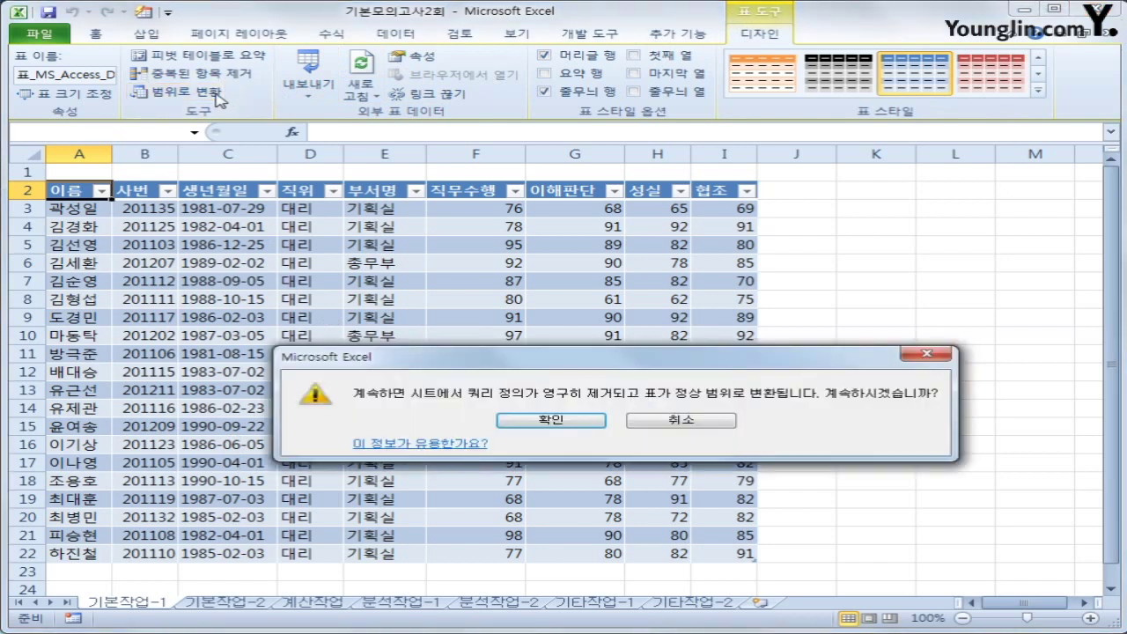
drag(518, 360, 502, 259)
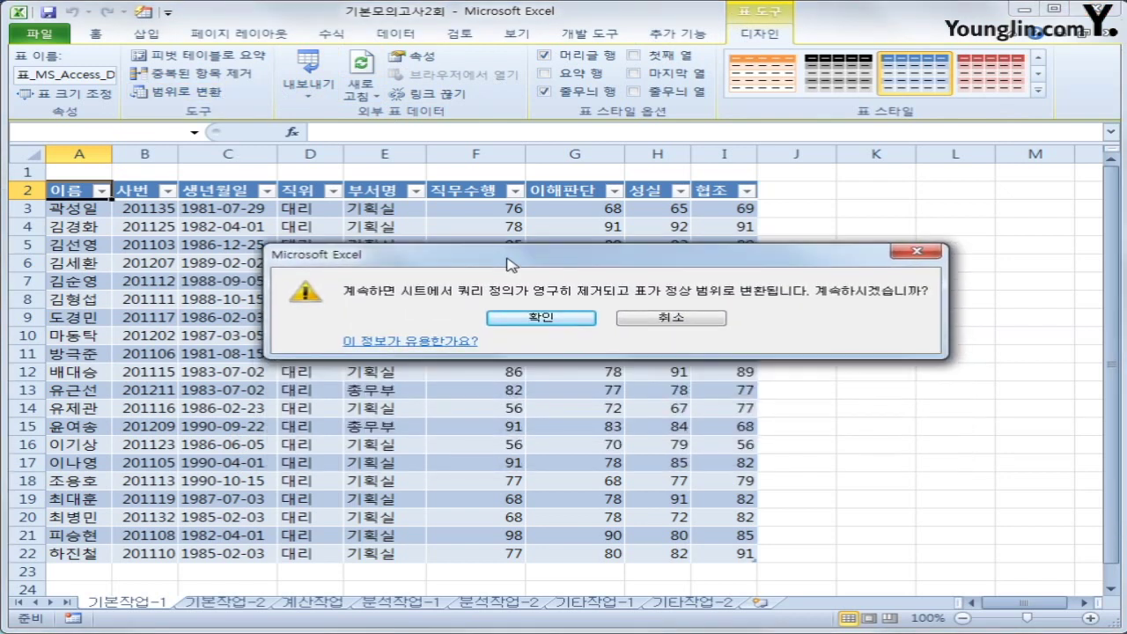
click(544, 319)
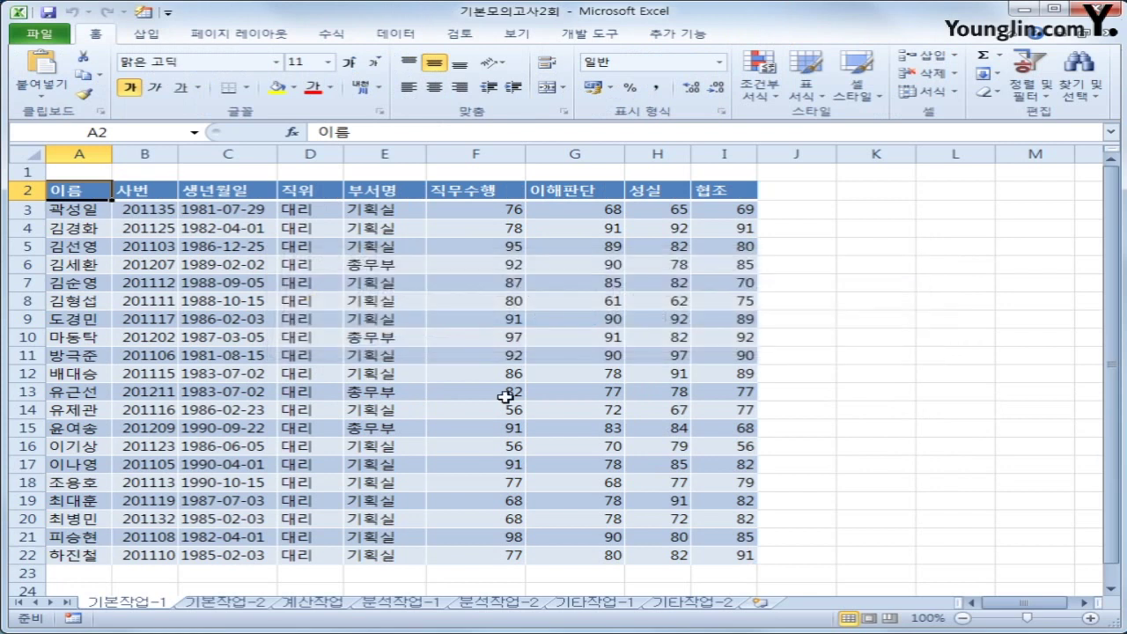
On 기본작업-2, copy the 지역 header and 노원 value into A22:A23
click(260, 606)
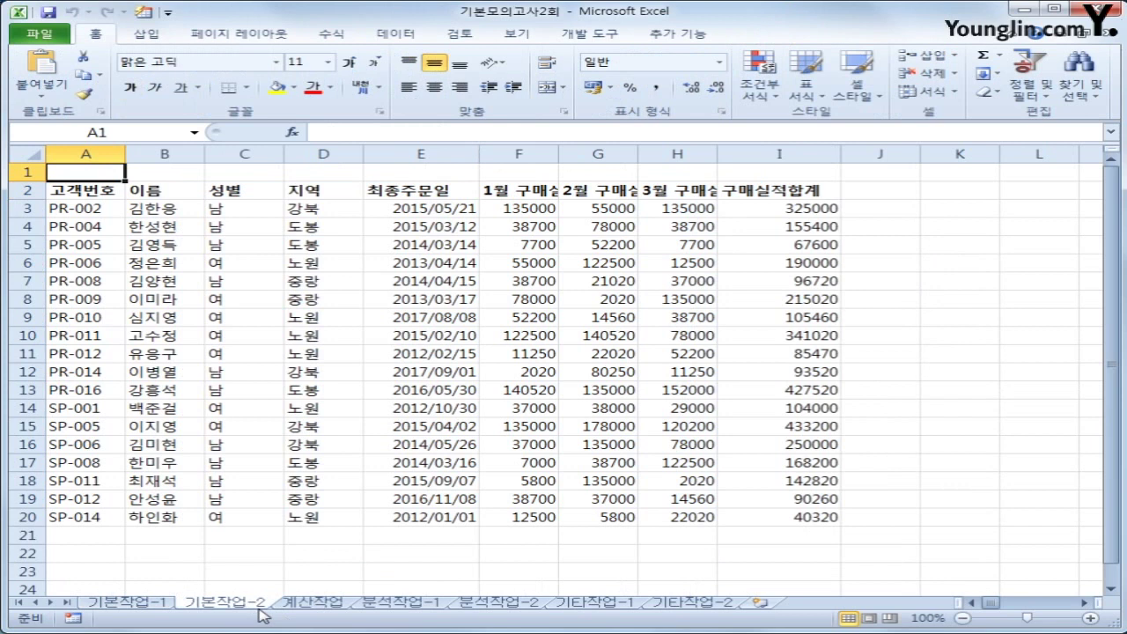
click(245, 498)
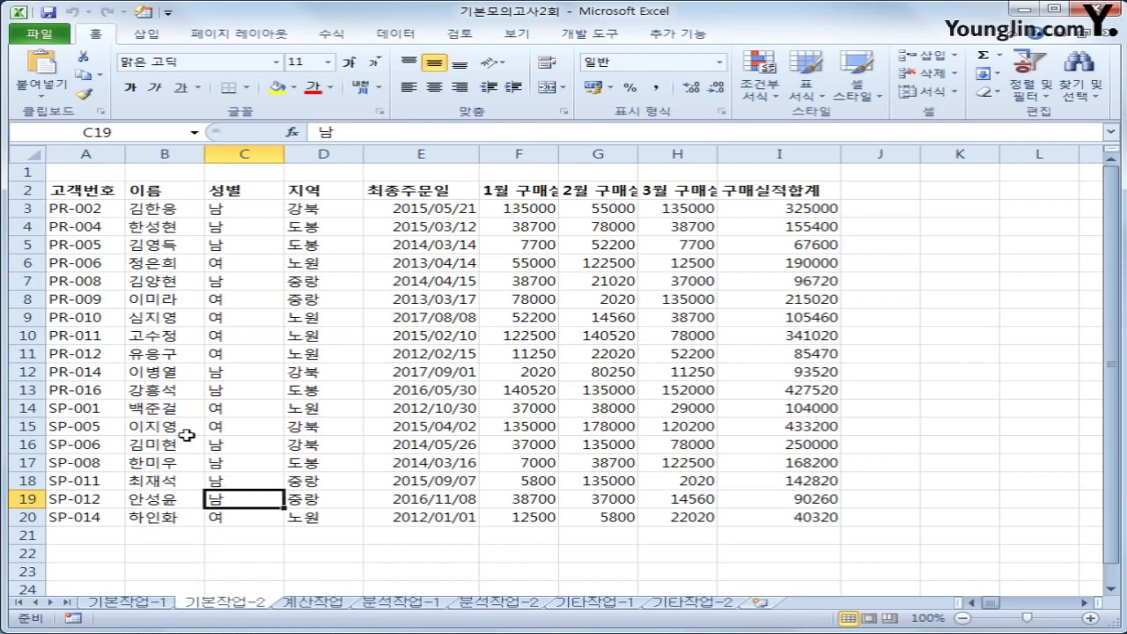
click(303, 188)
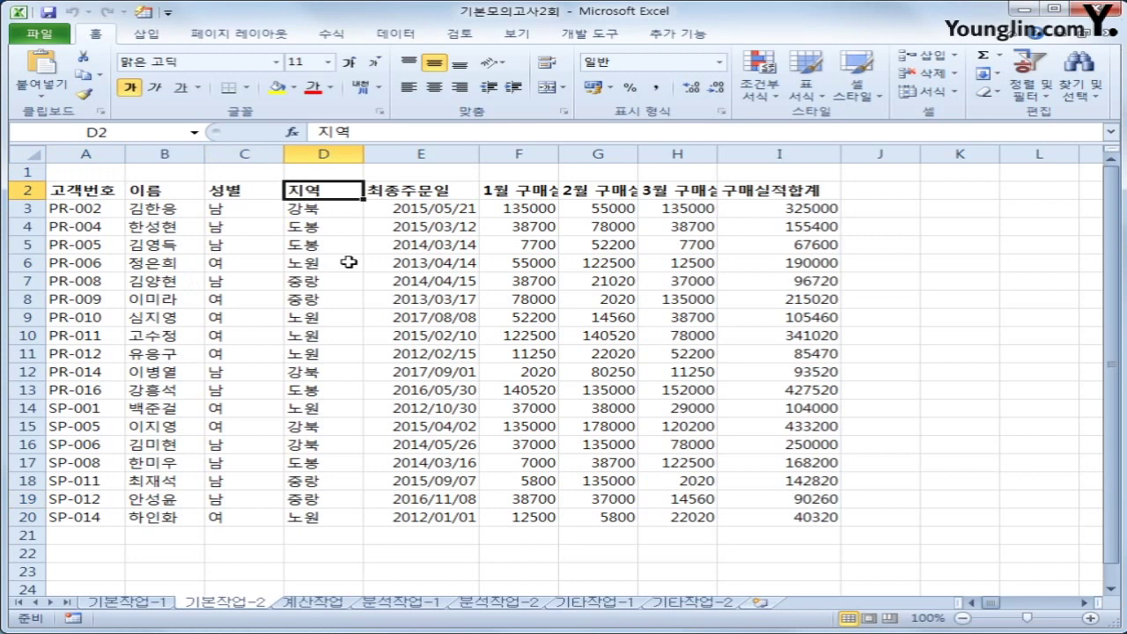
ctrl+click(348, 263)
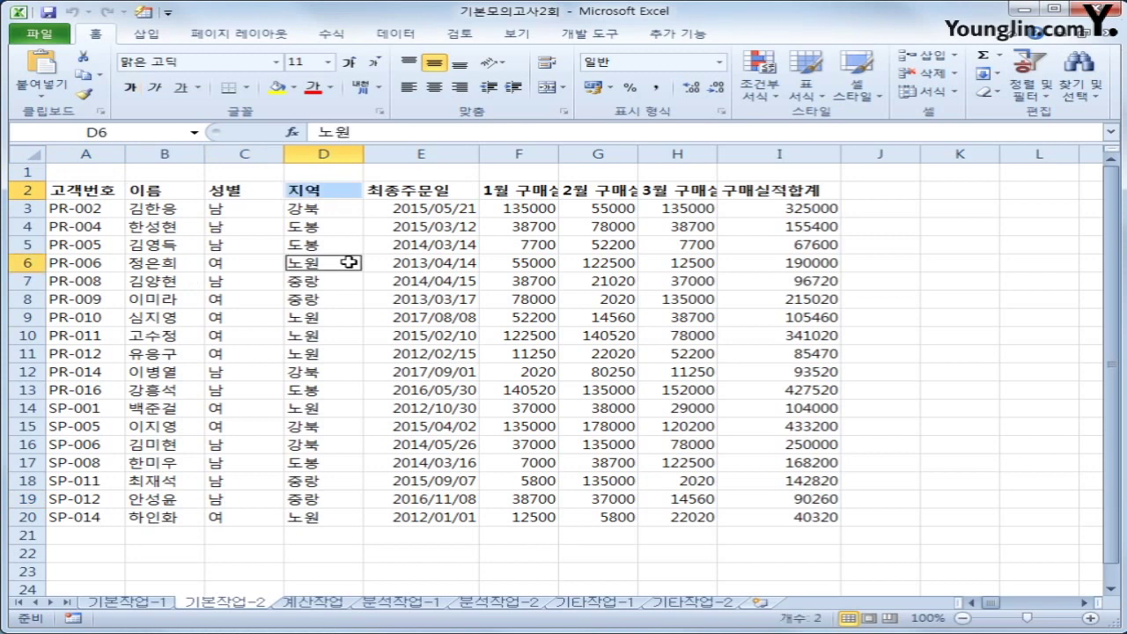
key(ctrl+c)
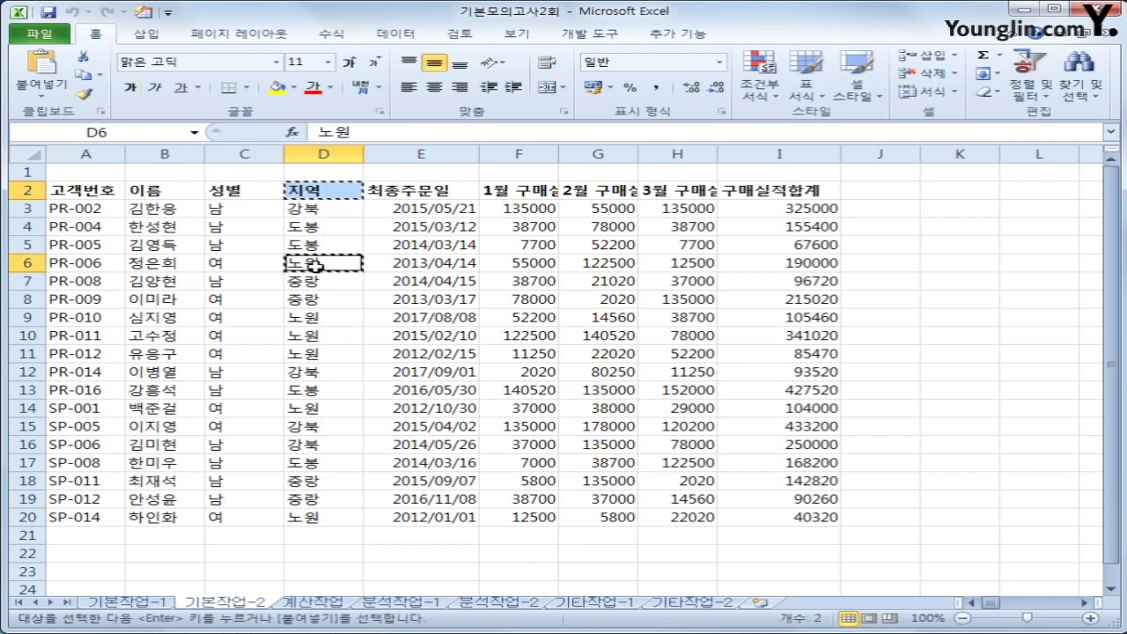
scroll(102, 521, down, 1)
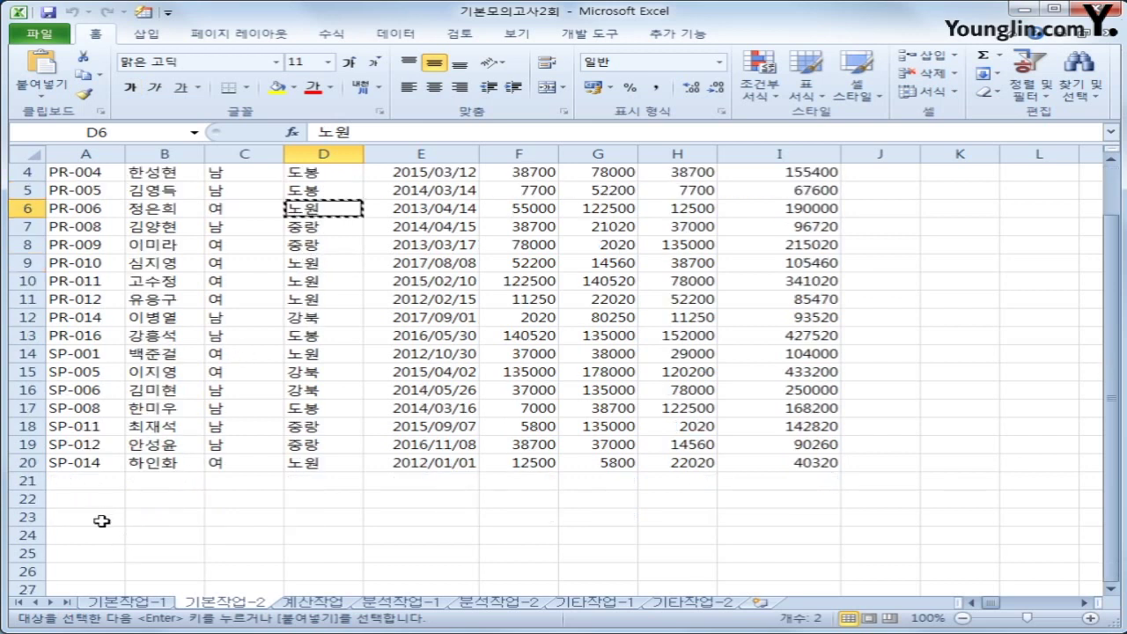
click(88, 499)
key(ctrl+v)
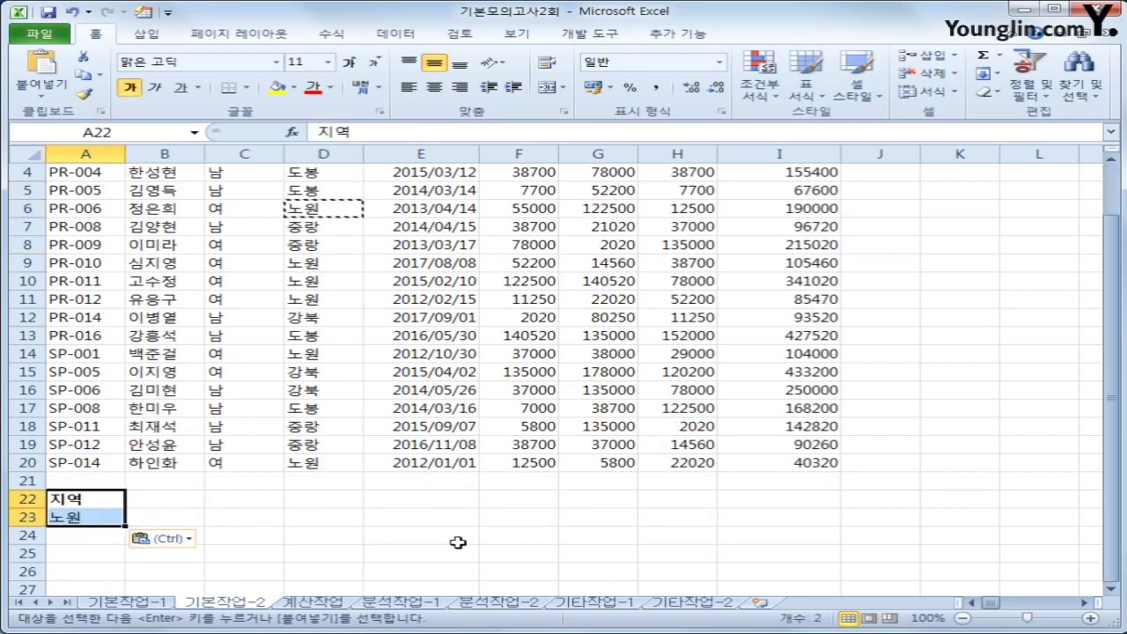
scroll(420, 535, up, 1)
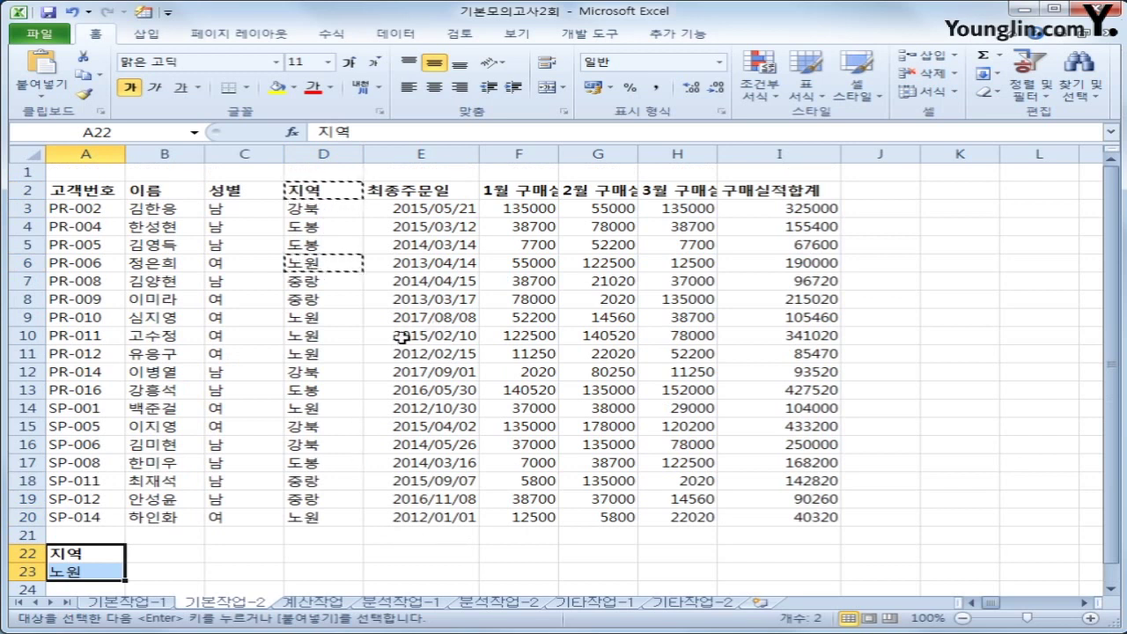
Copy the 성별 header and 여 value into B22:B23
click(216, 190)
ctrl+click(227, 262)
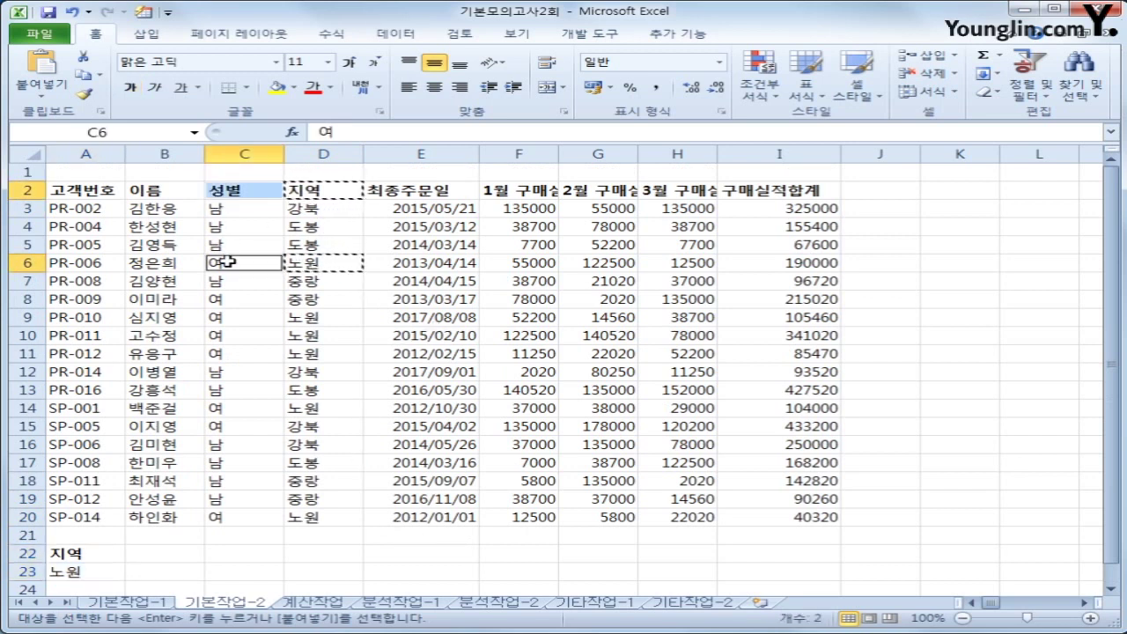
key(ctrl+c)
click(145, 553)
key(ctrl+v)
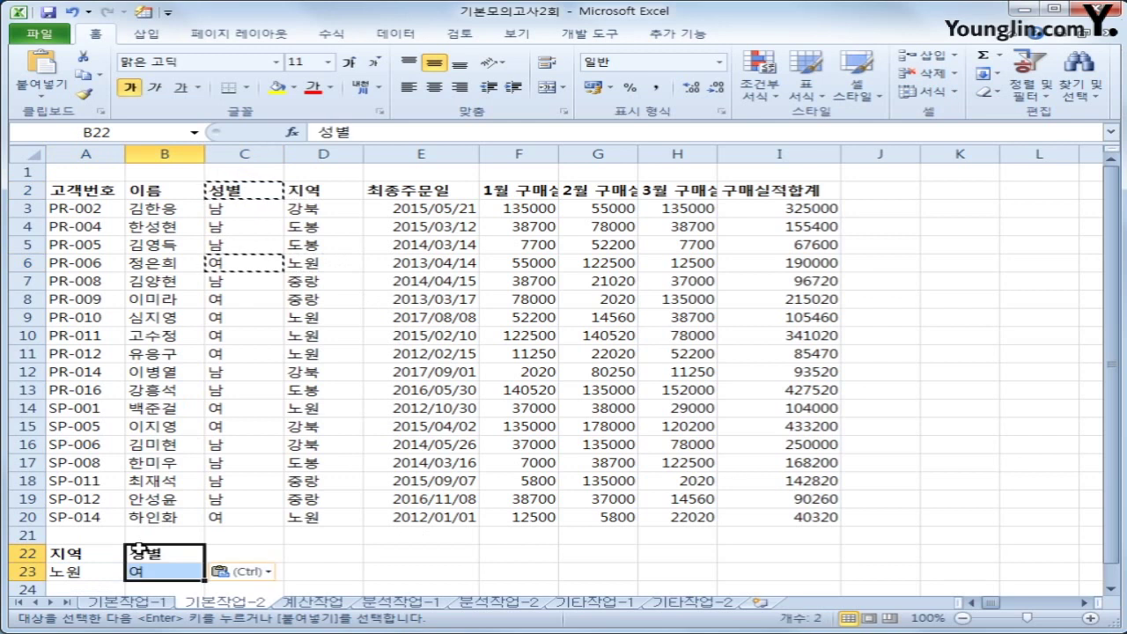
click(75, 574)
click(157, 573)
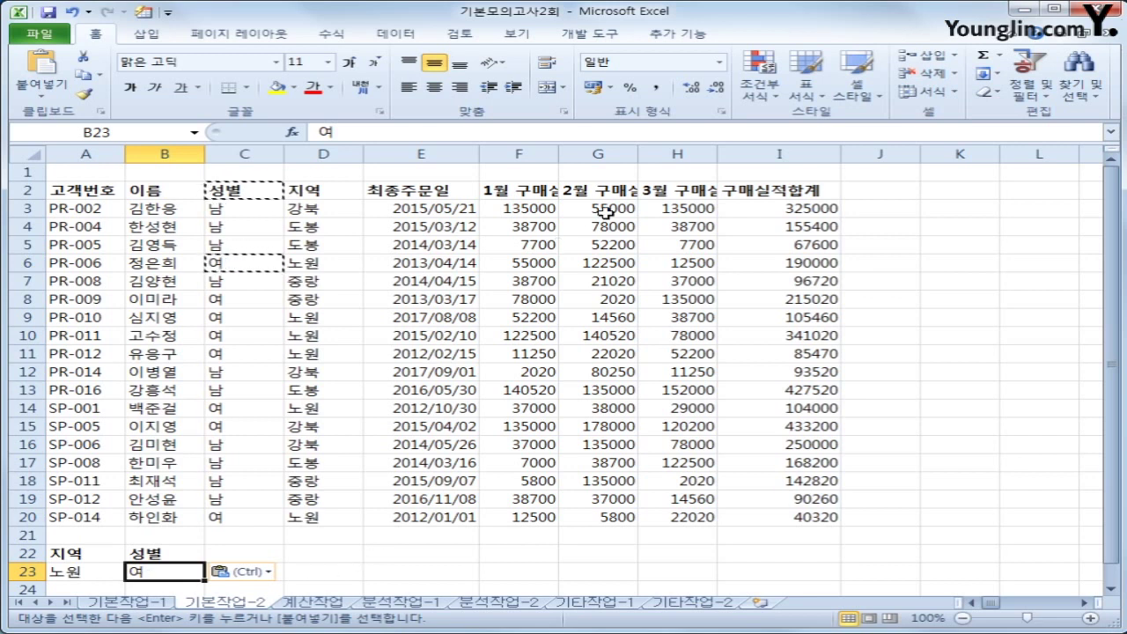
Paste the 구매실적합계 header into both C22 and D22
click(744, 198)
key(ctrl+c)
click(260, 554)
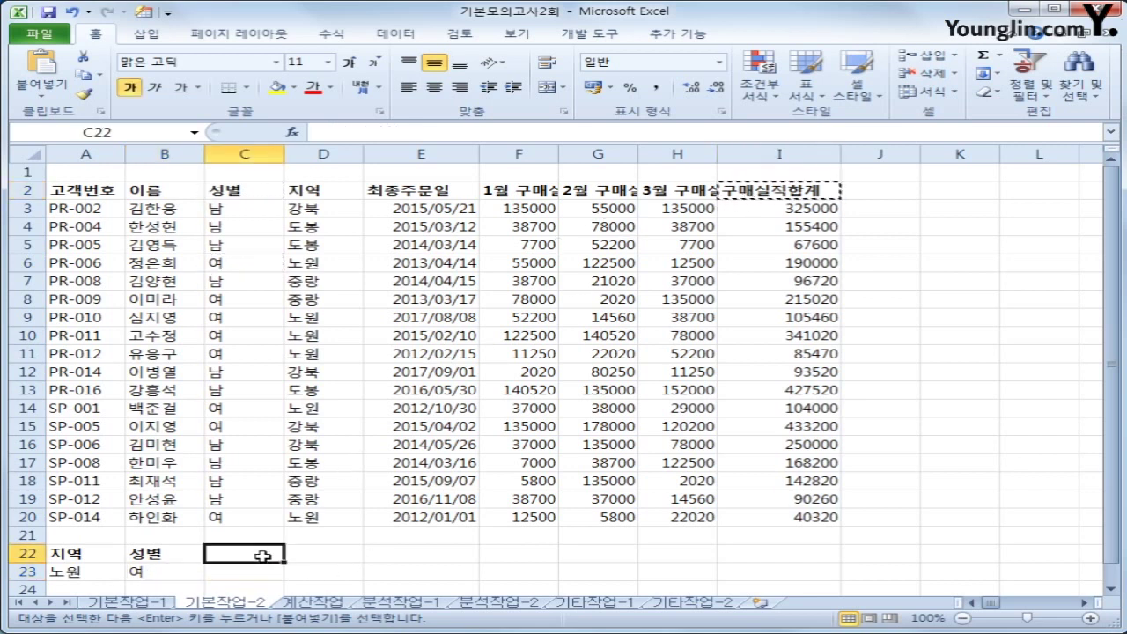
key(ctrl+v)
click(320, 554)
key(ctrl+v)
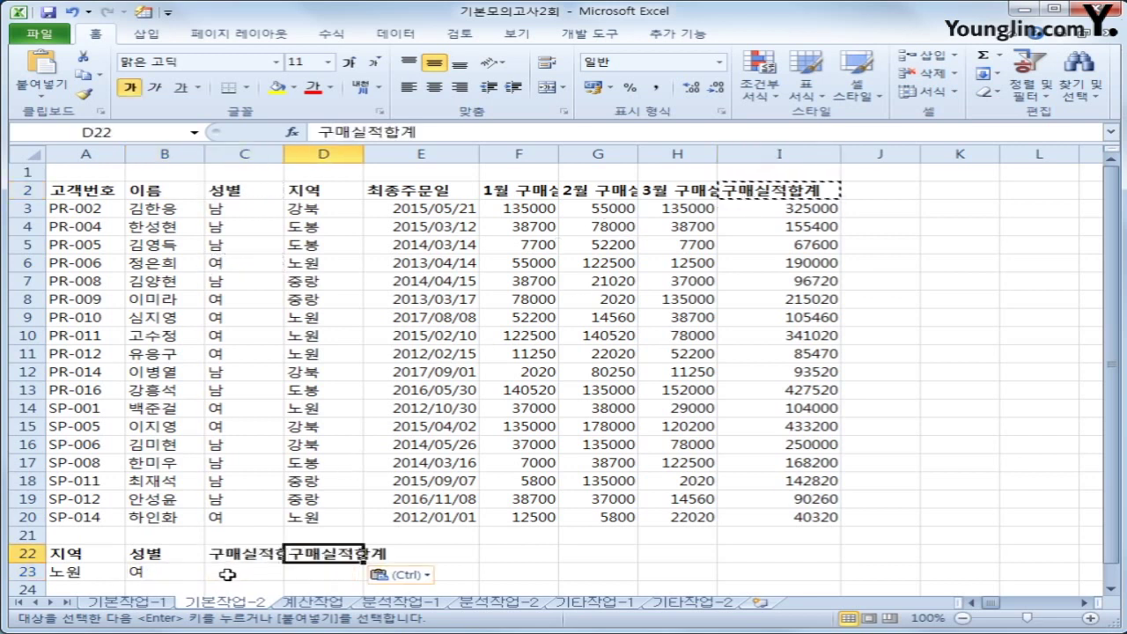
click(231, 572)
Autofit columns C and D, then enter >=100000 in C23 and <=200000 in D23
double_click(285, 154)
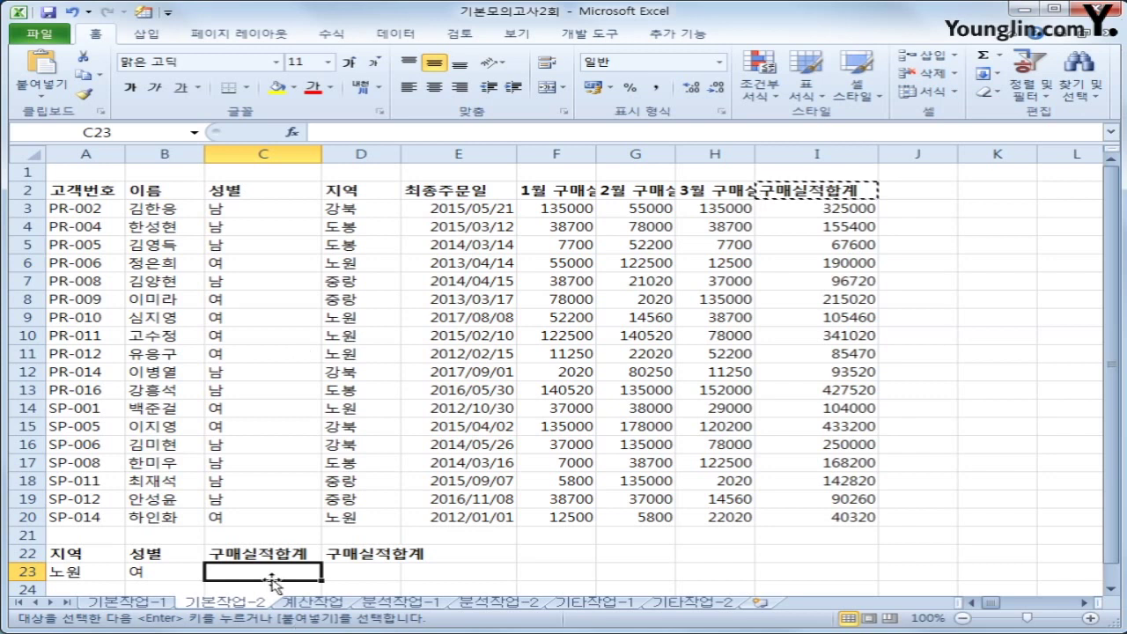
double_click(402, 154)
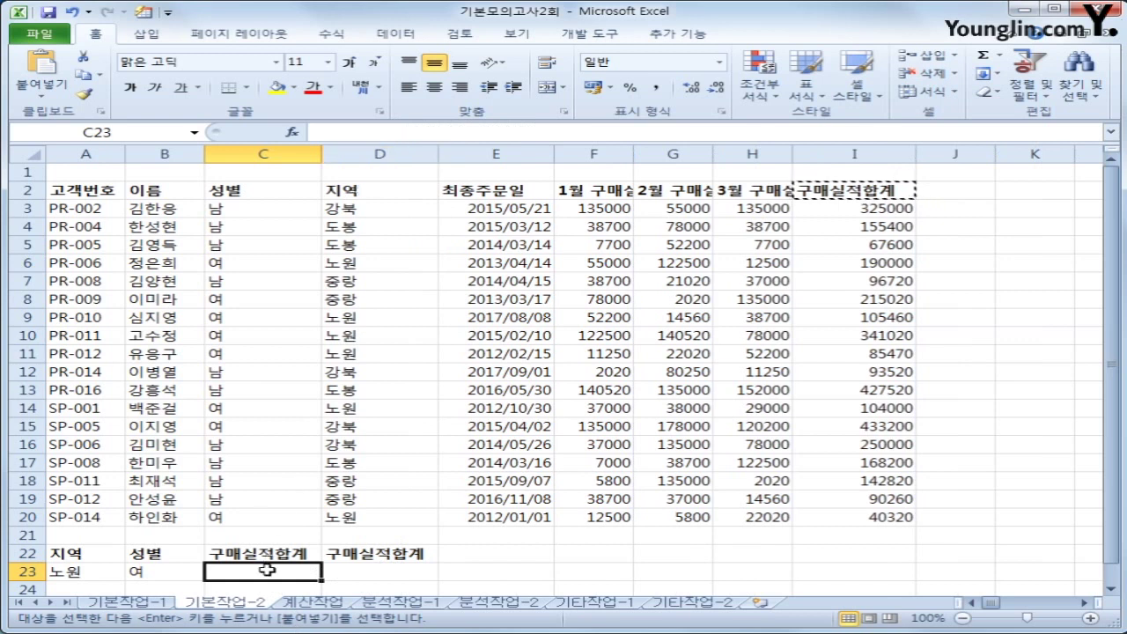
text(>=)
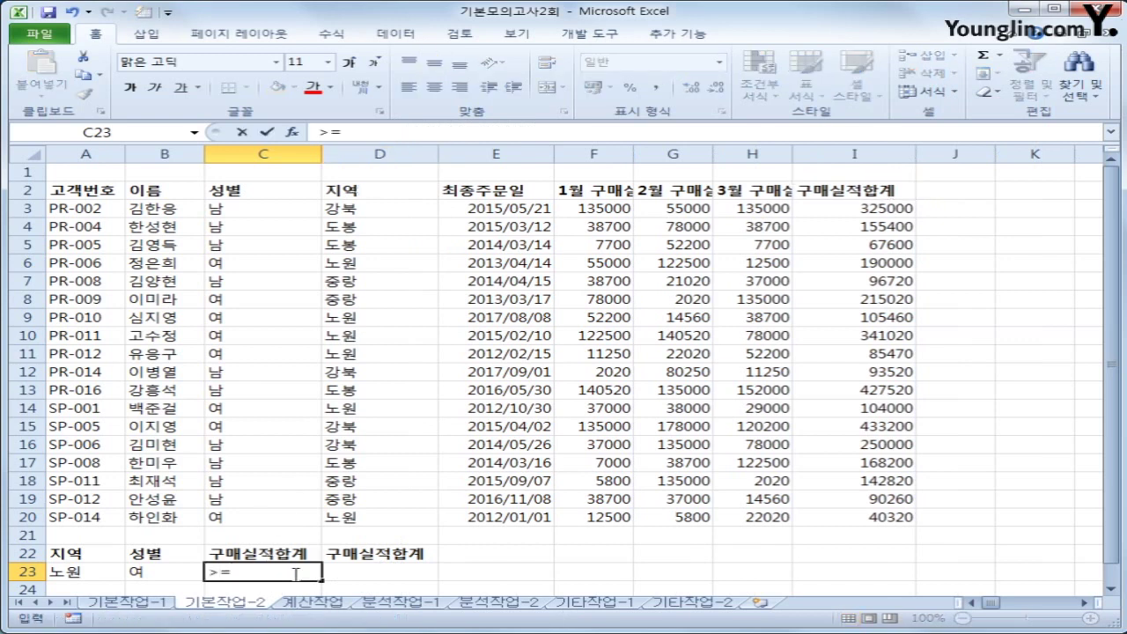
text(100000)
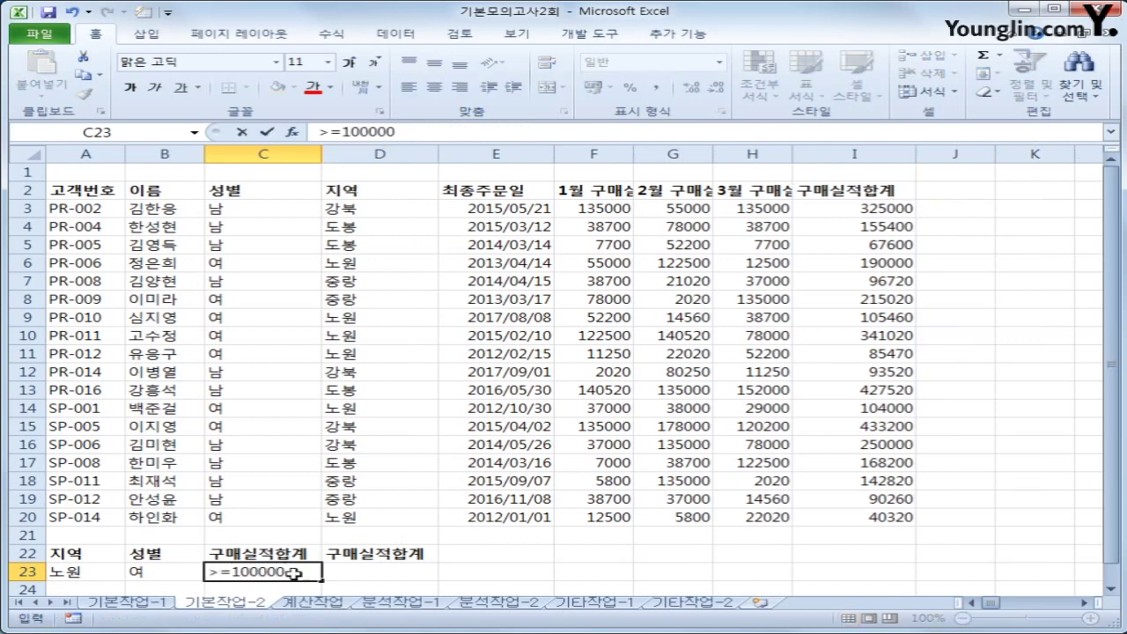
key(Tab)
text(<=)
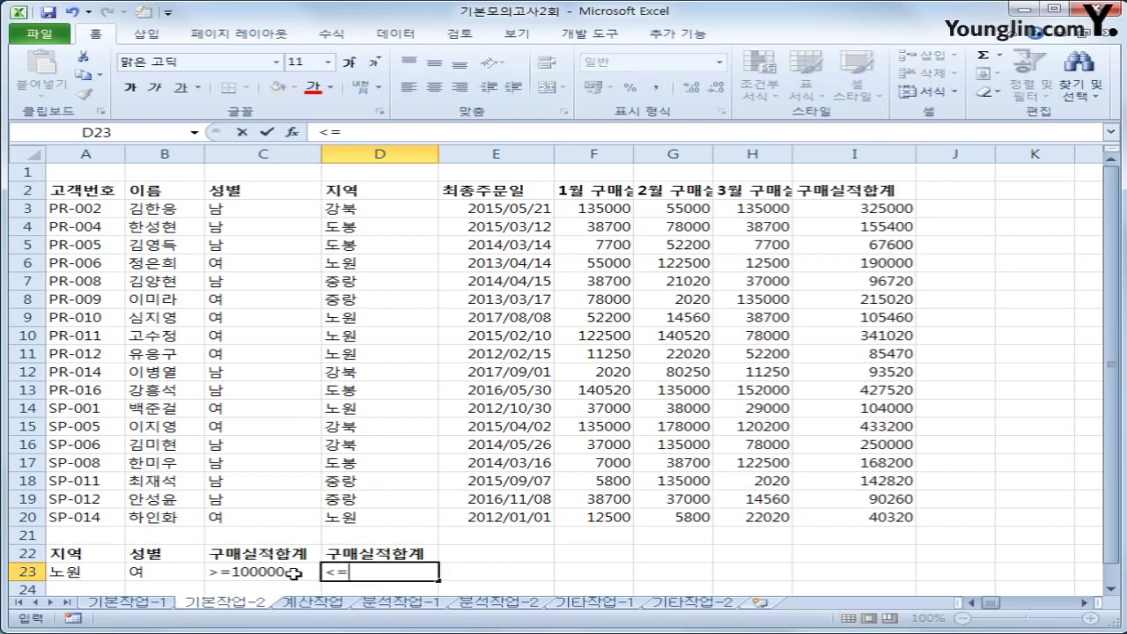
text(200000)
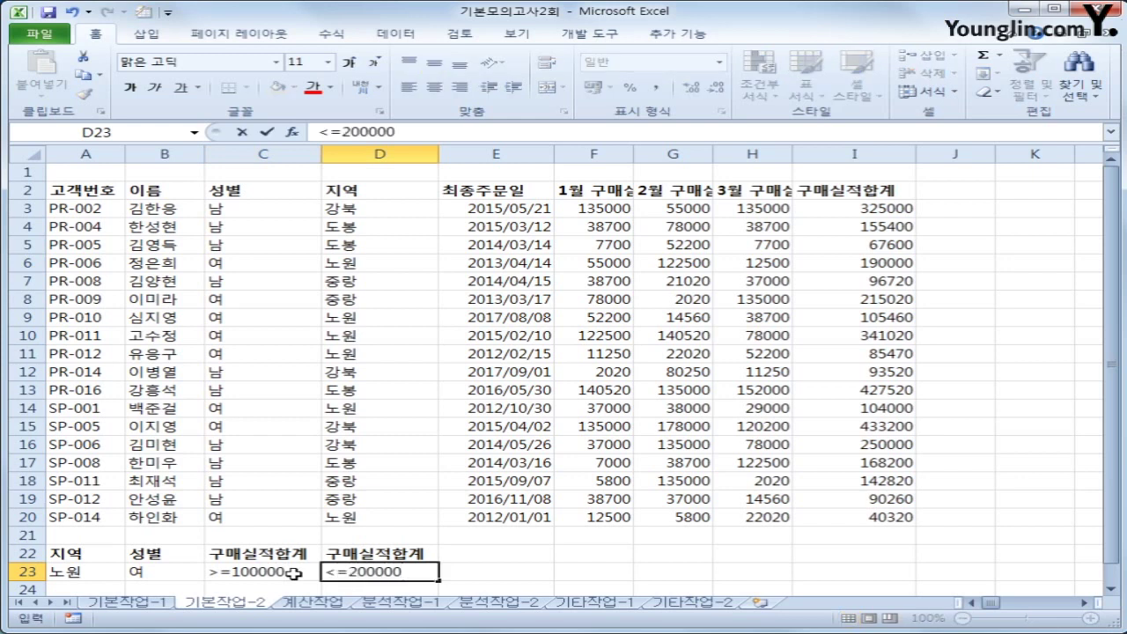
key(Return)
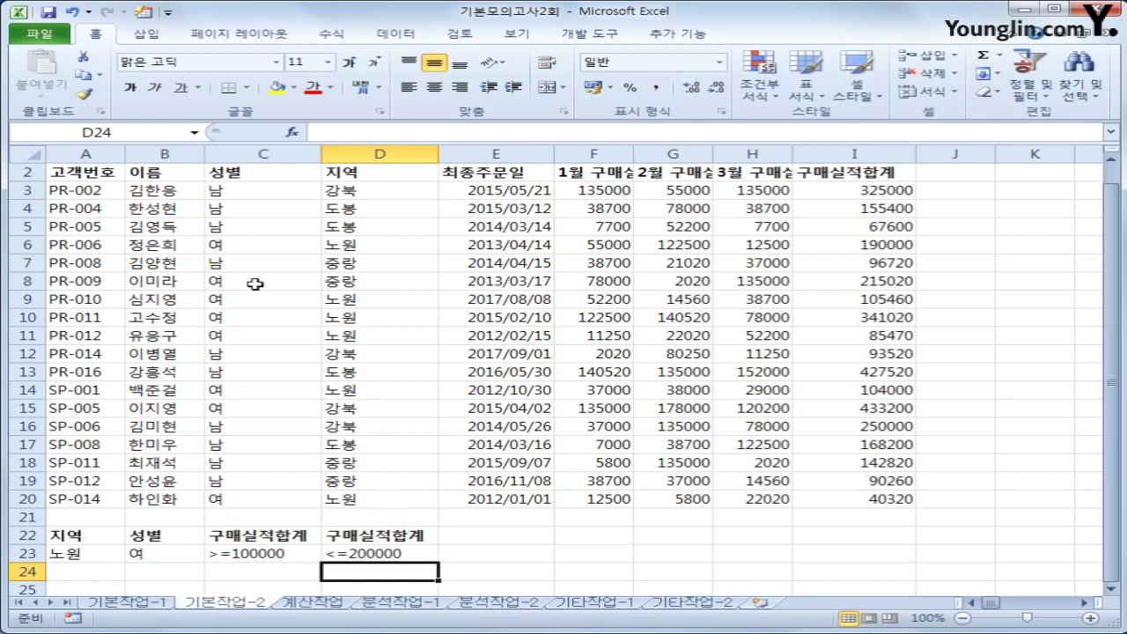
Copy the 이름, 성별, 지역 and 구매실적합계 headers into A27:D27
click(192, 173)
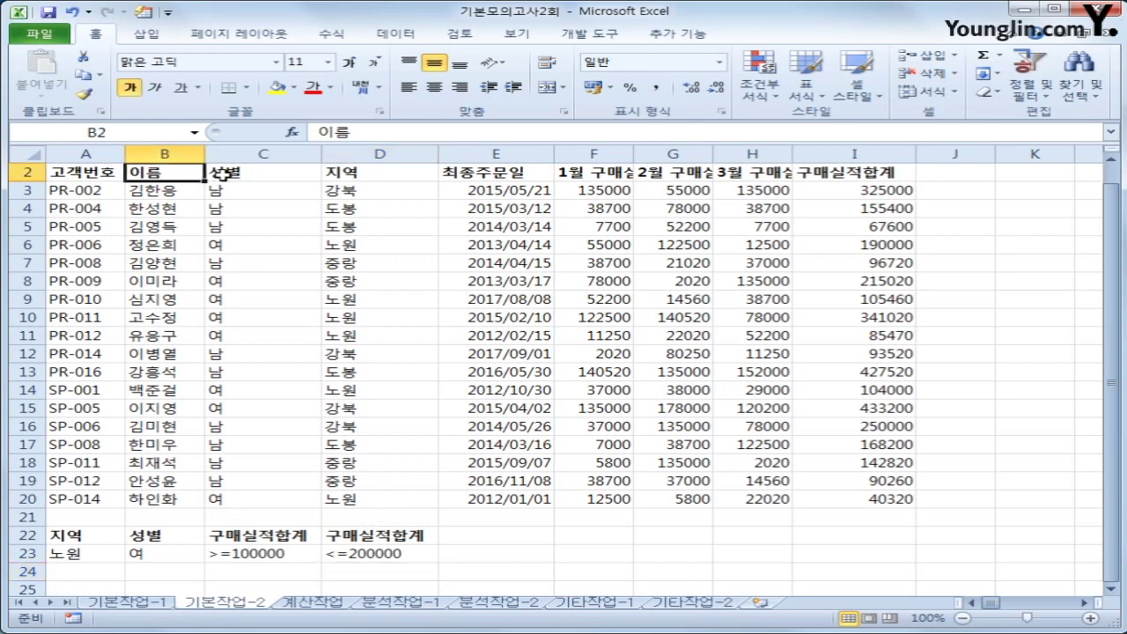
ctrl+click(223, 173)
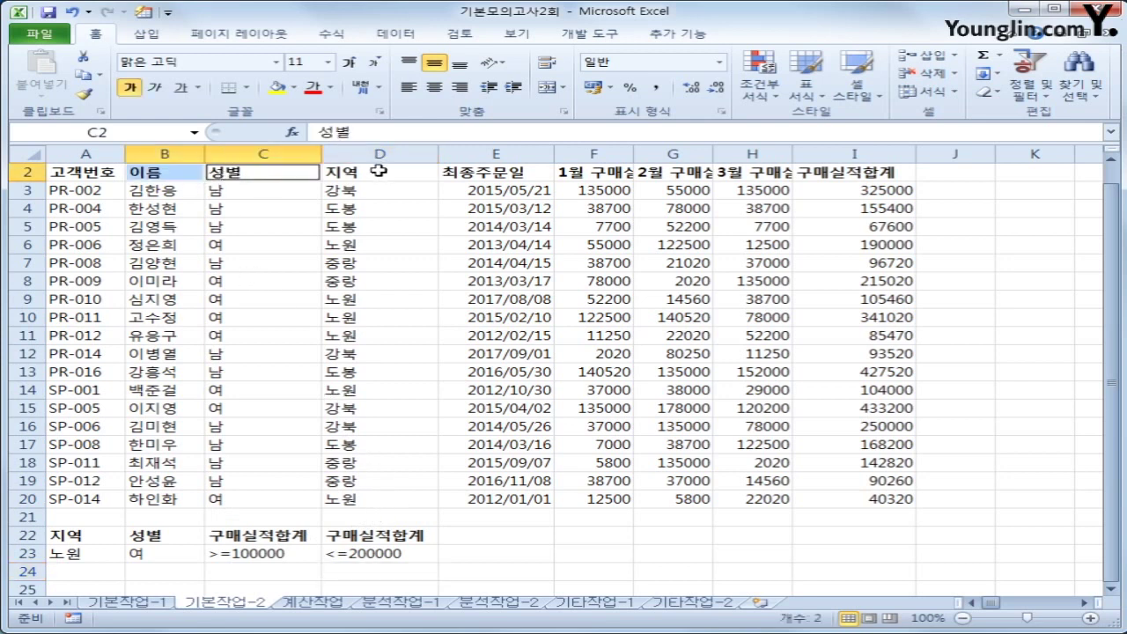
ctrl+click(378, 171)
ctrl+click(869, 176)
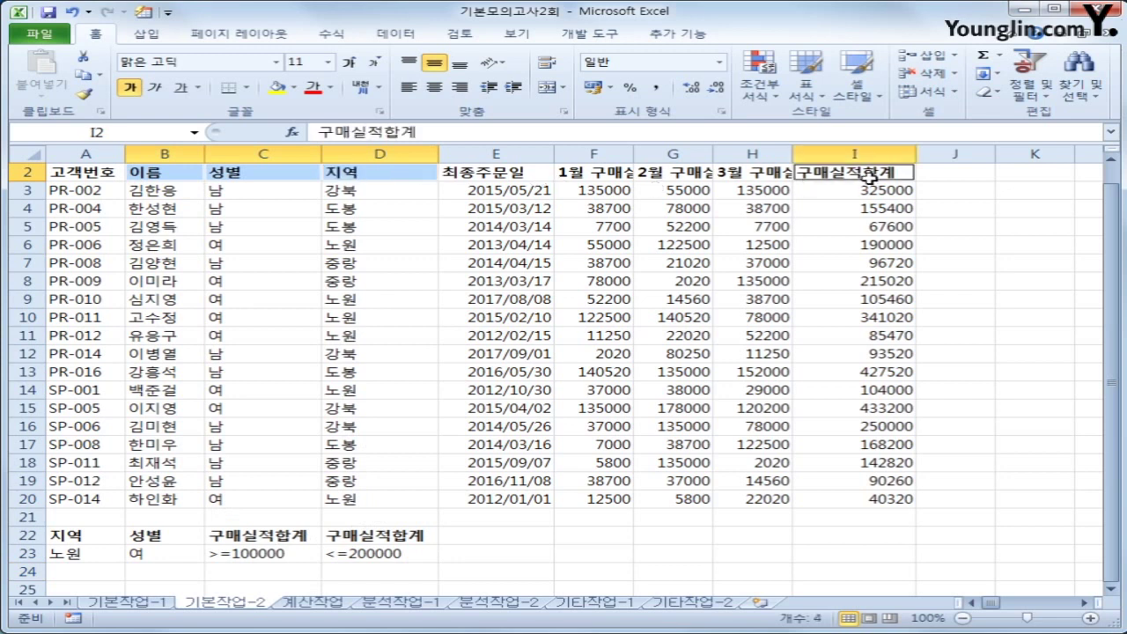
key(ctrl+c)
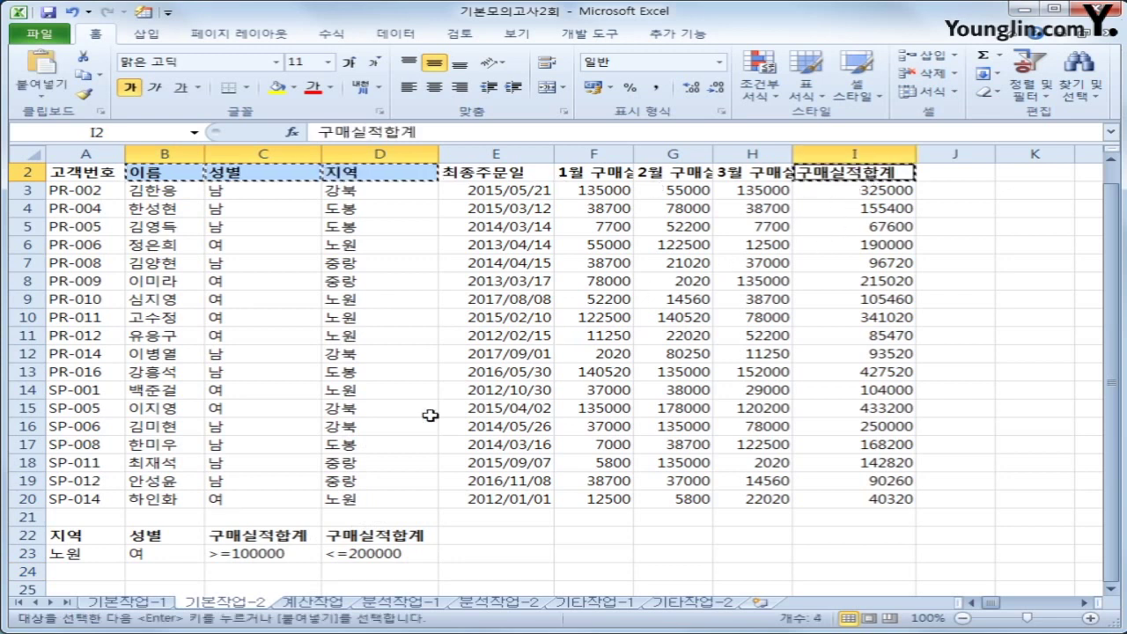
scroll(189, 520, down, 2)
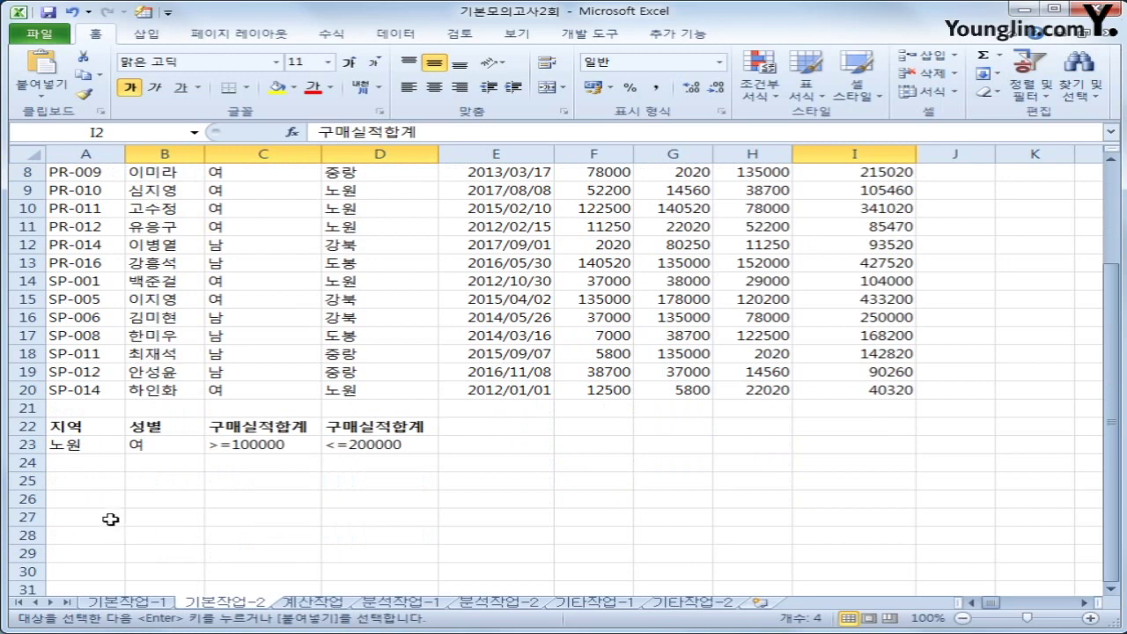
click(109, 519)
key(ctrl+v)
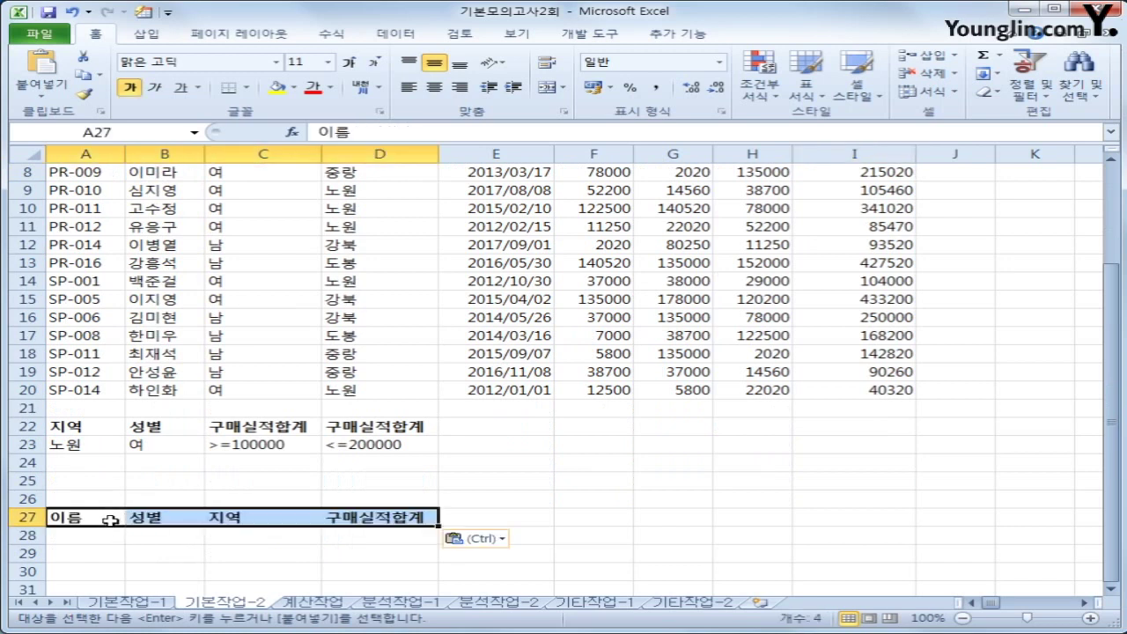
Place the active cell in the customer table and show the Data tab
scroll(109, 522, up, 3)
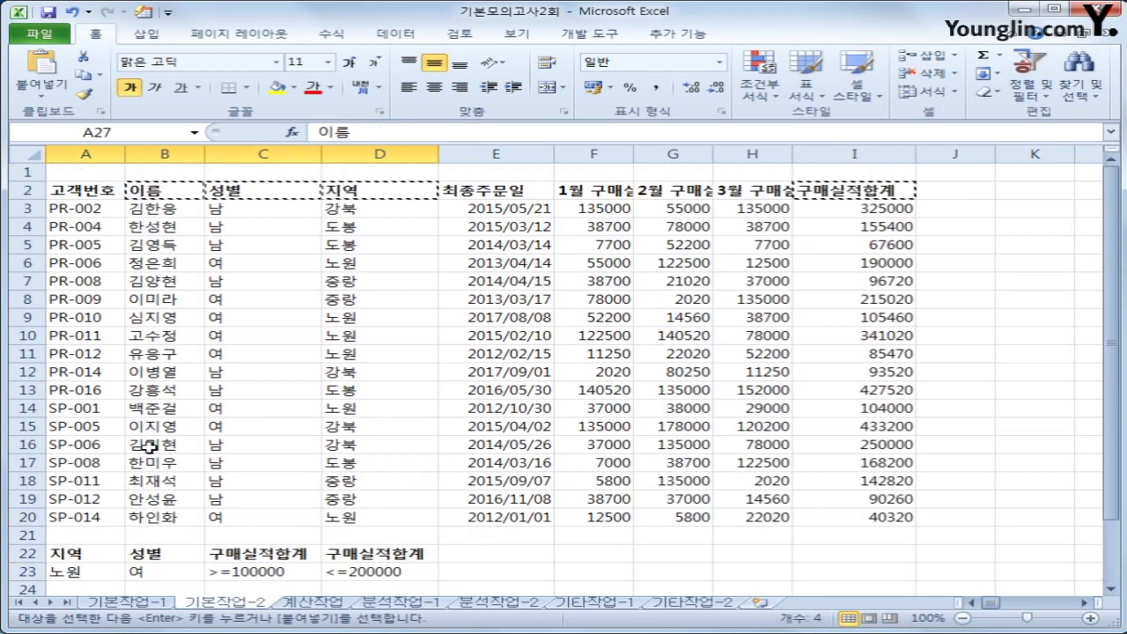
click(198, 301)
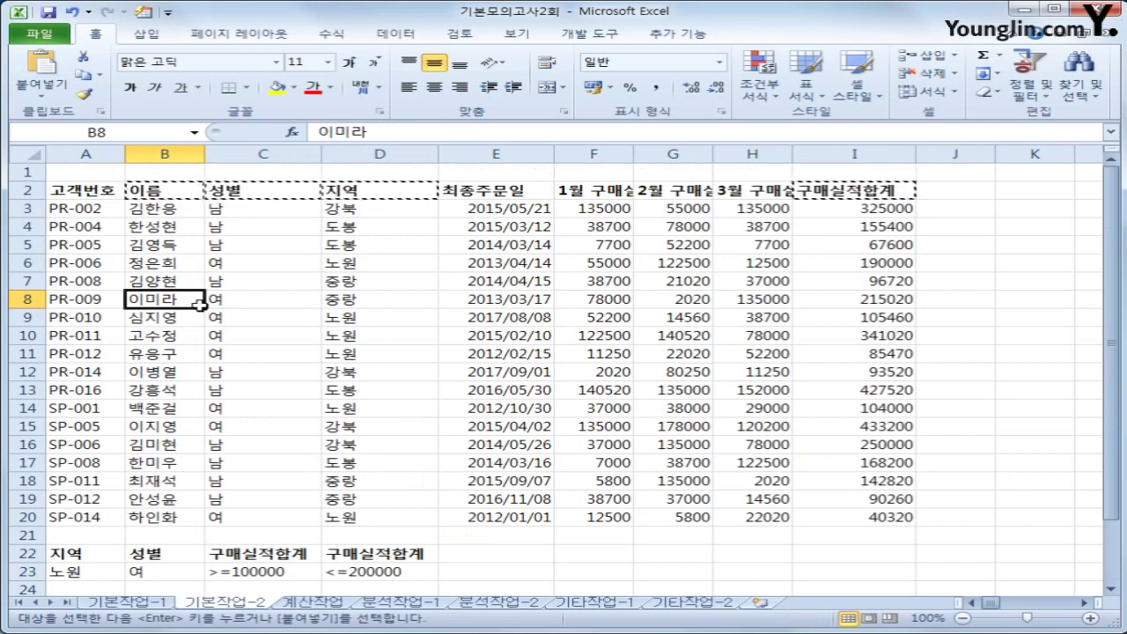
click(382, 37)
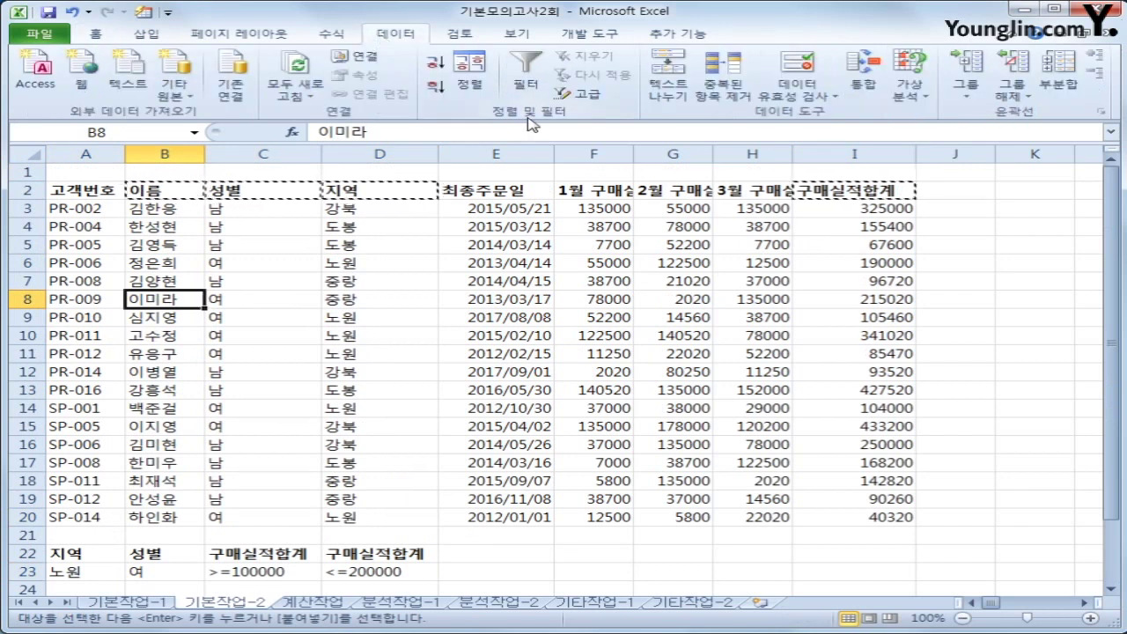
Run an advanced filter with criteria A22:D23, copying results to A27:D27
click(570, 92)
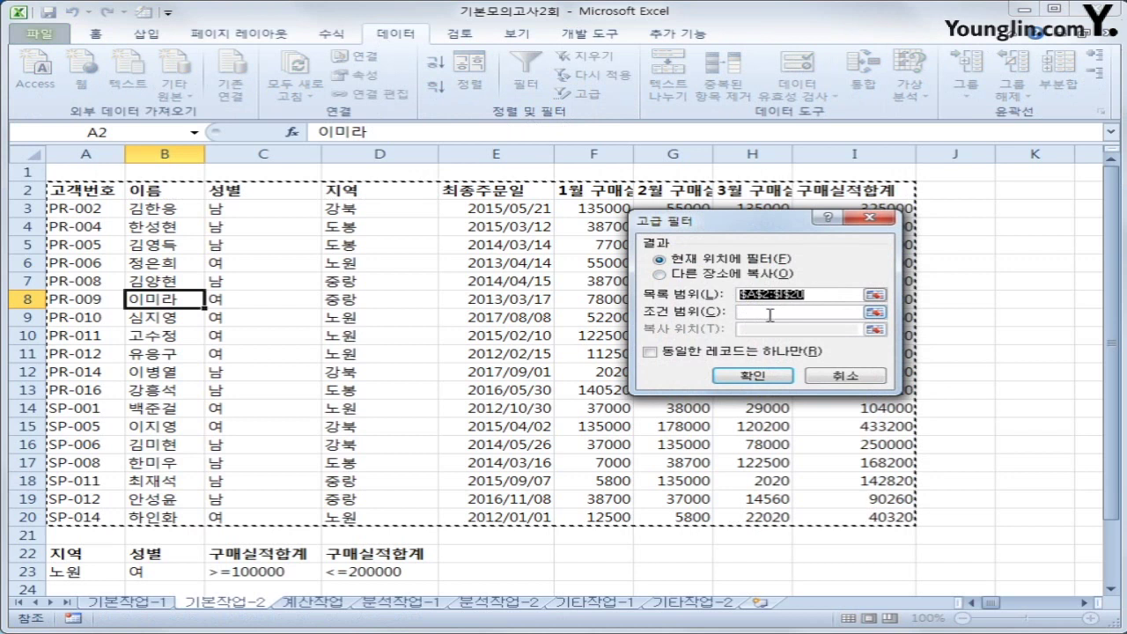
click(769, 314)
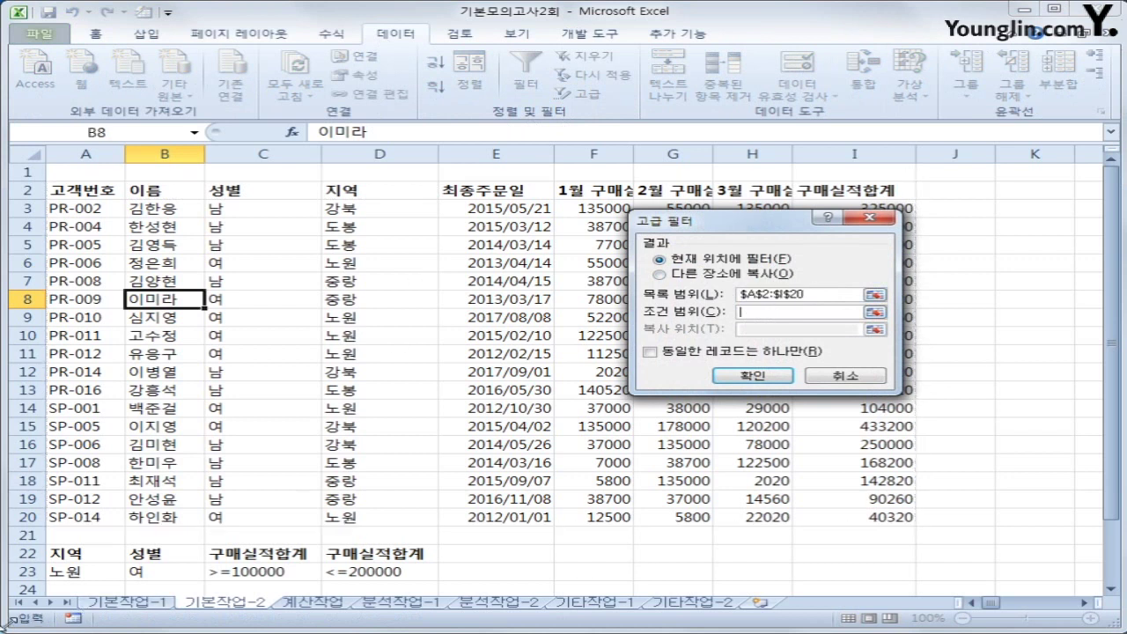
drag(55, 547, 366, 573)
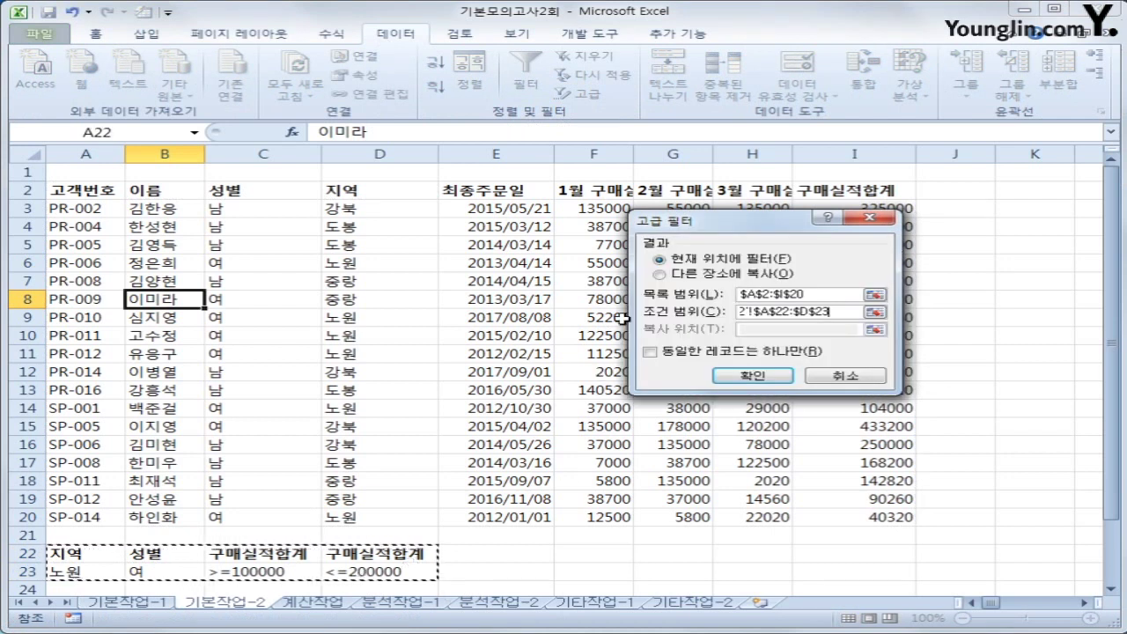
click(730, 274)
click(755, 331)
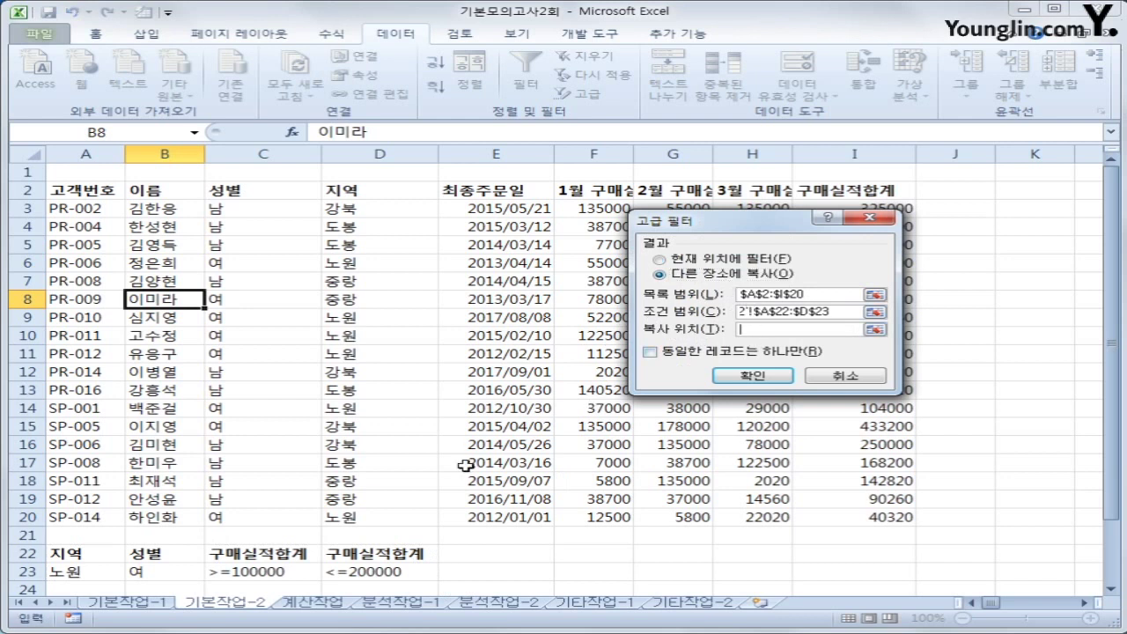
scroll(465, 465, down, 2)
click(86, 537)
drag(86, 537, 368, 535)
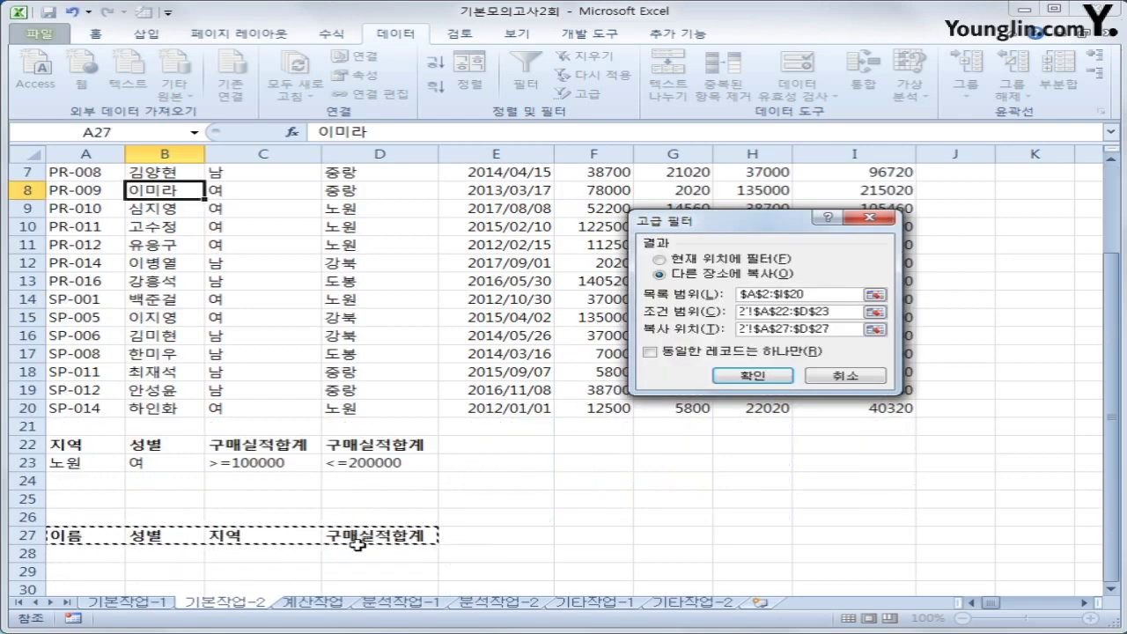
click(749, 376)
Check the three extracted records in B28:D30 with totals 190000, 105460 and 104000
scroll(548, 490, down, 3)
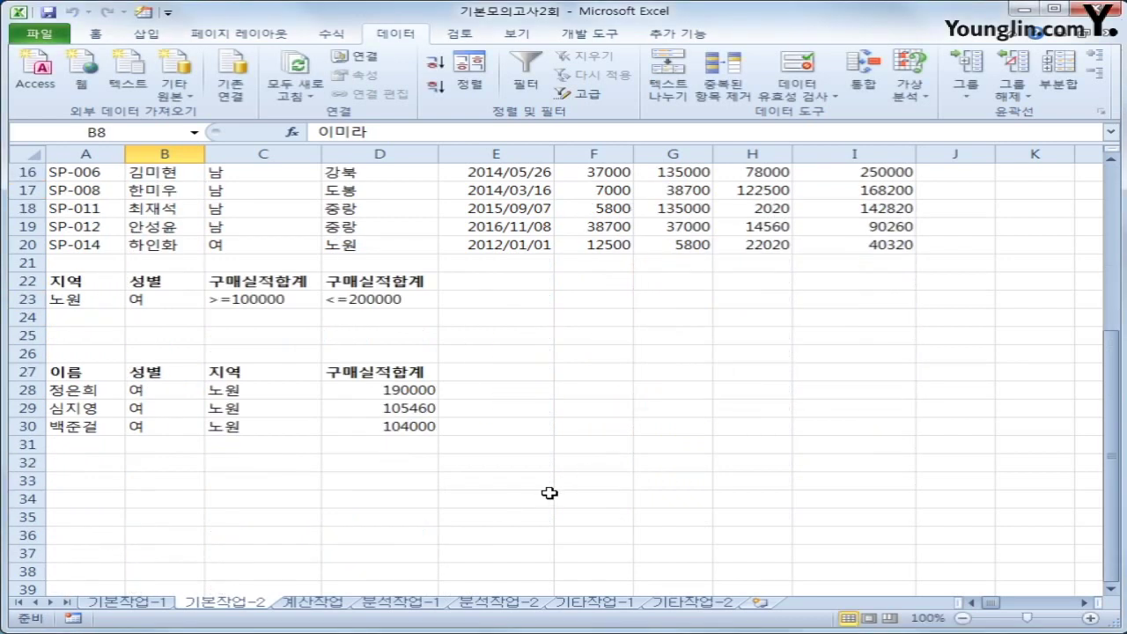
click(174, 395)
drag(174, 395, 369, 427)
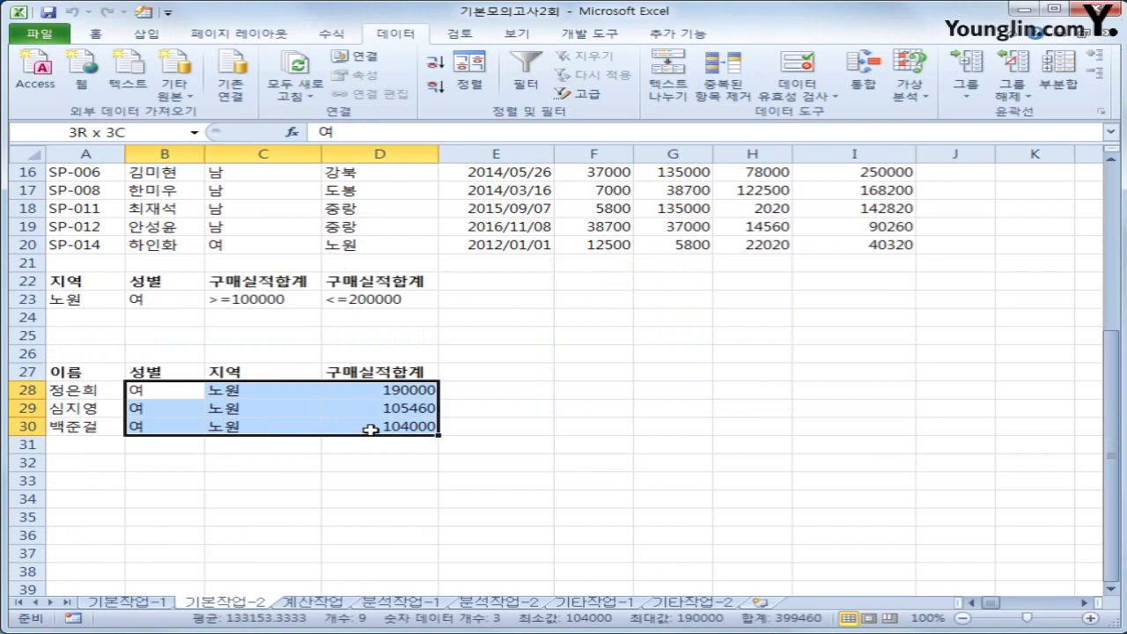
click(377, 427)
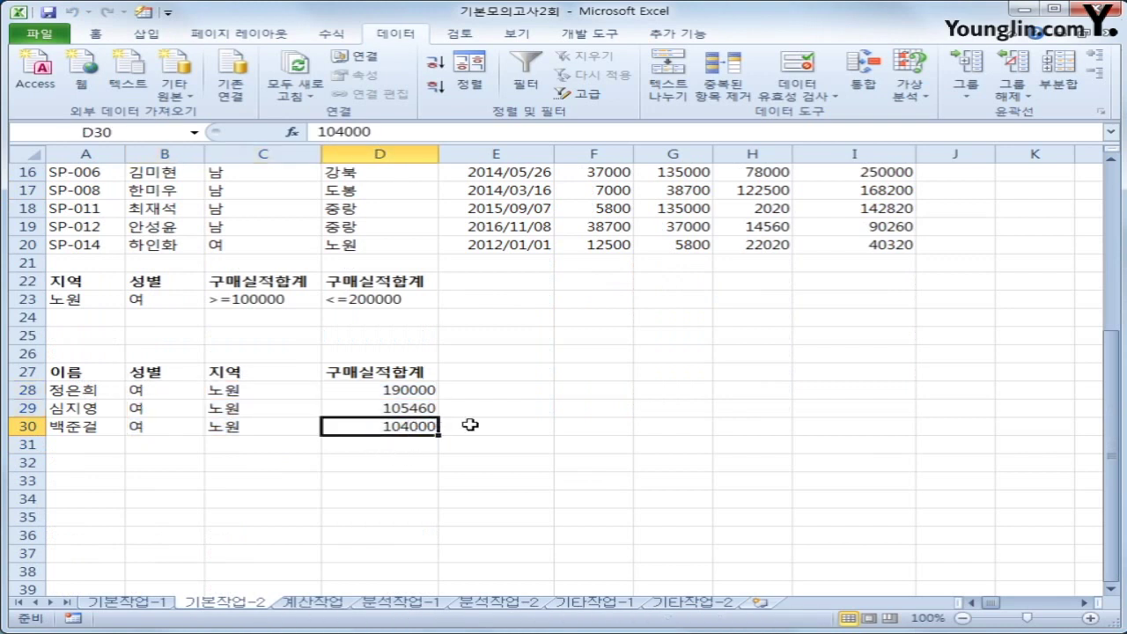
scroll(468, 424, up, 2)
scroll(466, 423, up, 3)
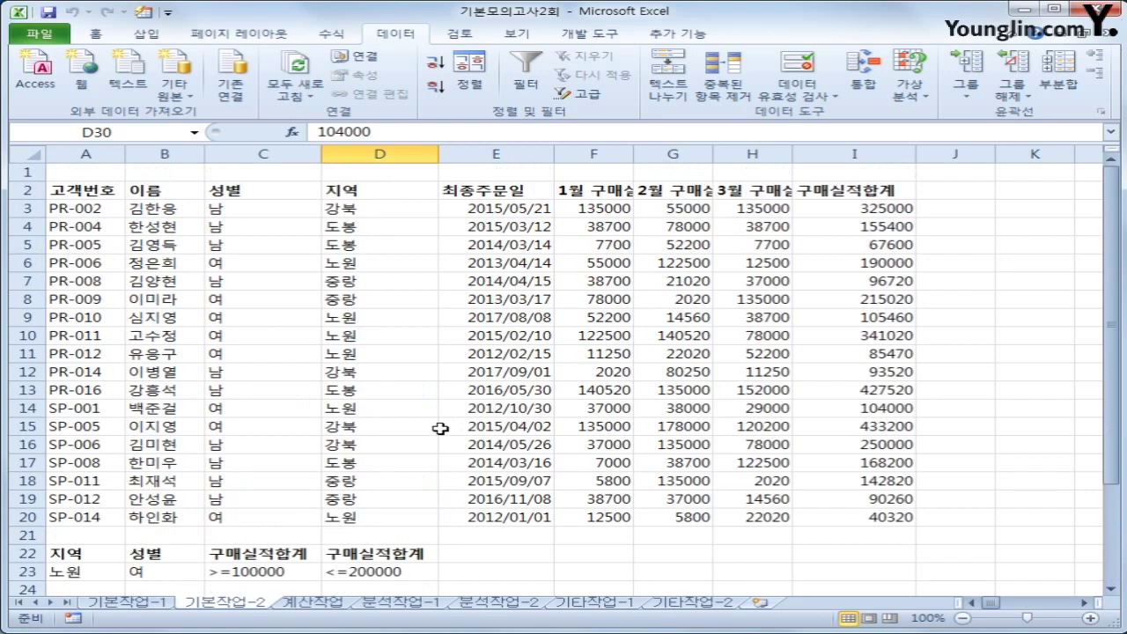
Select A3:I20 and start a new formula-based conditional formatting rule
drag(110, 213, 856, 520)
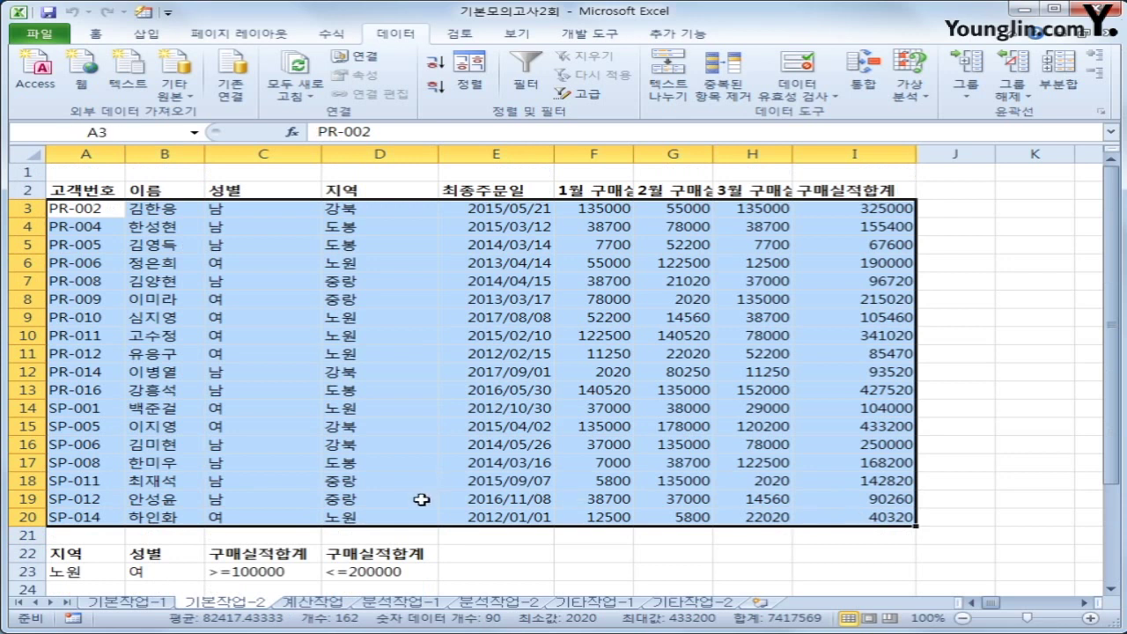
click(88, 35)
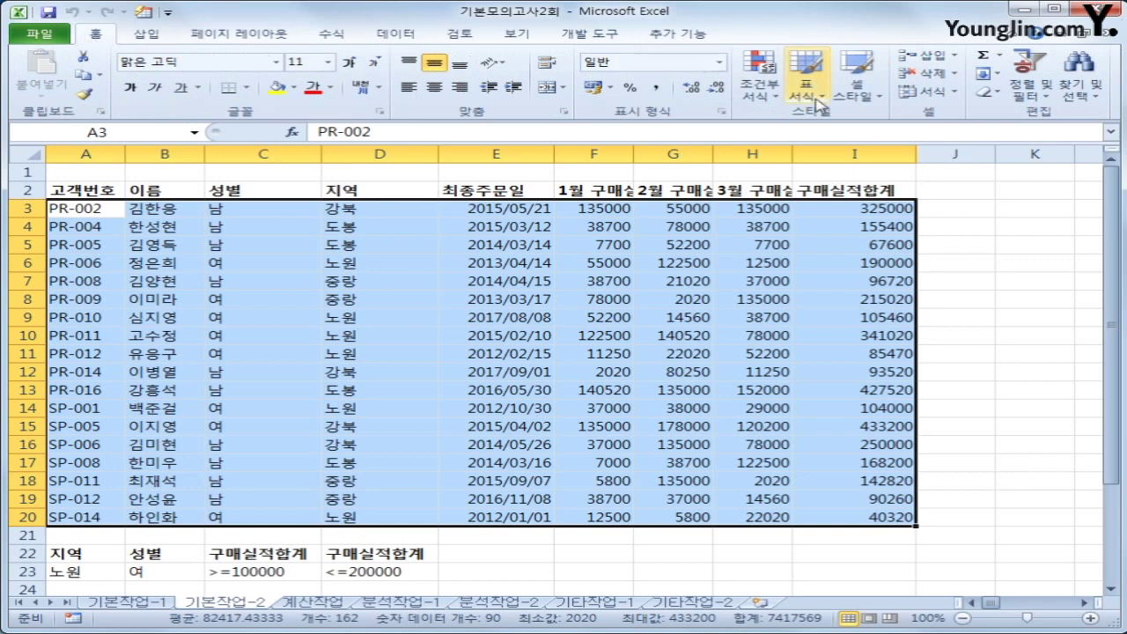
click(766, 95)
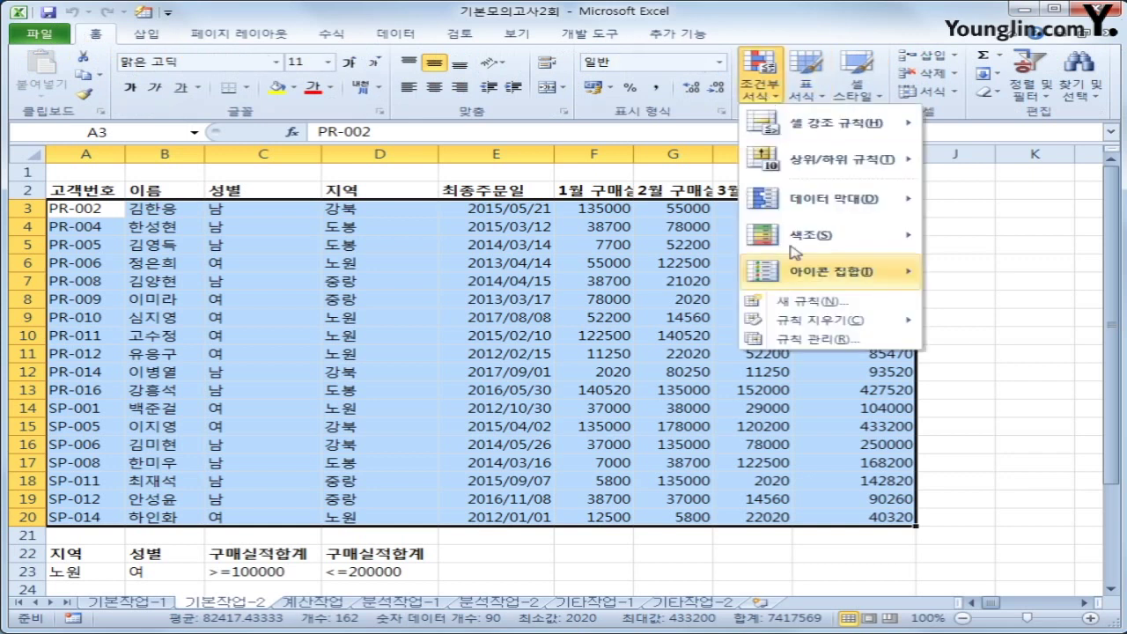
click(816, 301)
drag(629, 167, 505, 240)
click(493, 343)
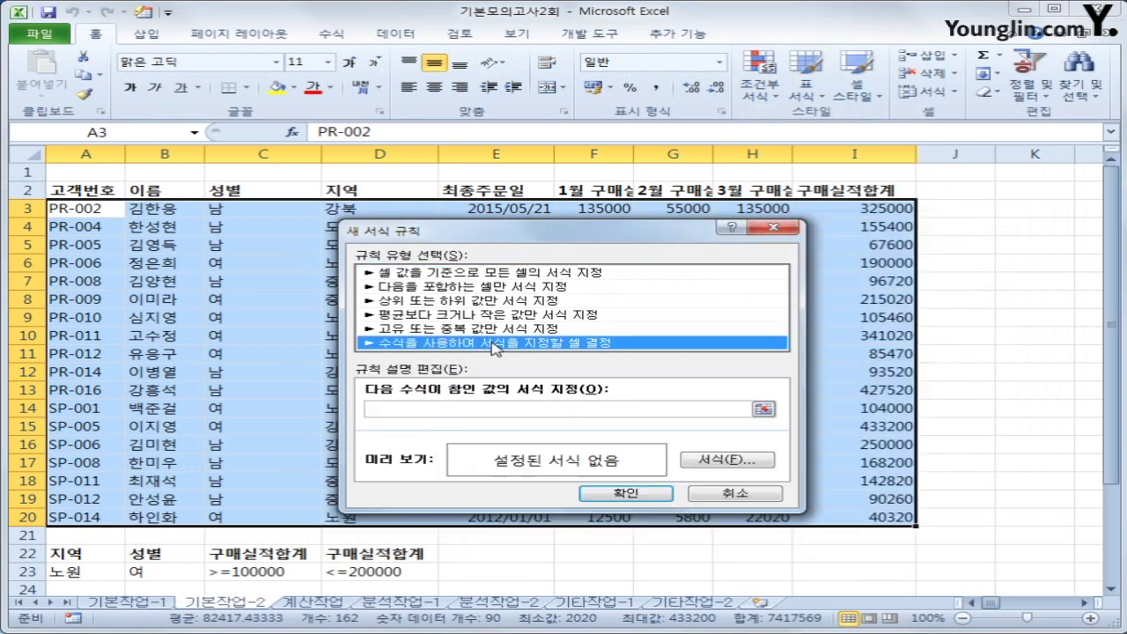
click(467, 410)
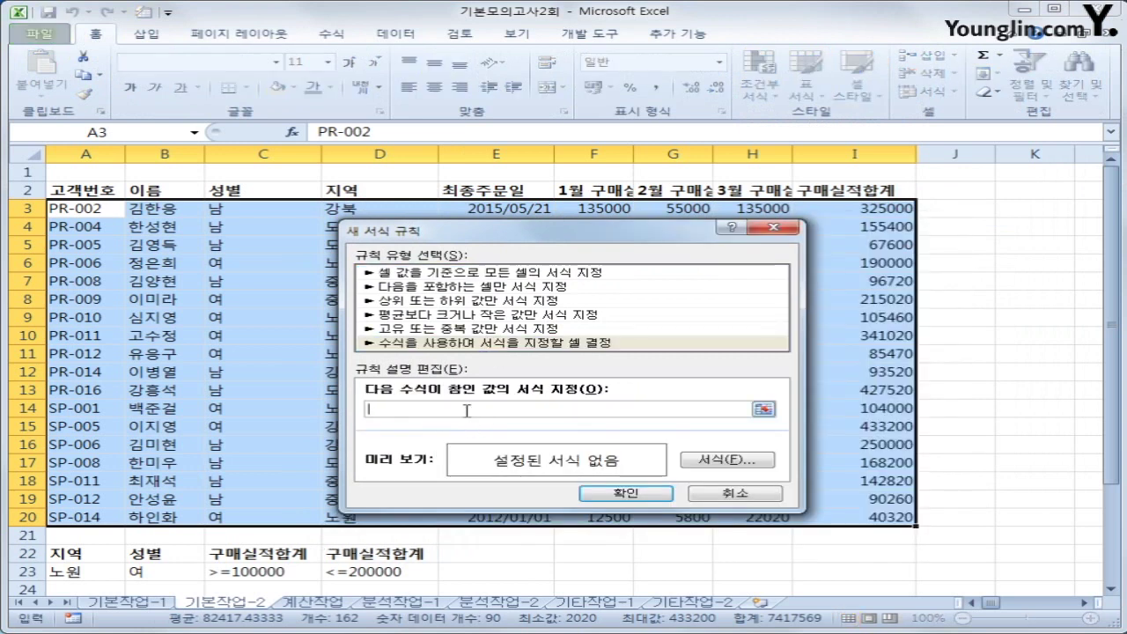
Enter the rule formula =or(year($E3)=2014,year($E3)=2016)
text(=)
text(or(year()
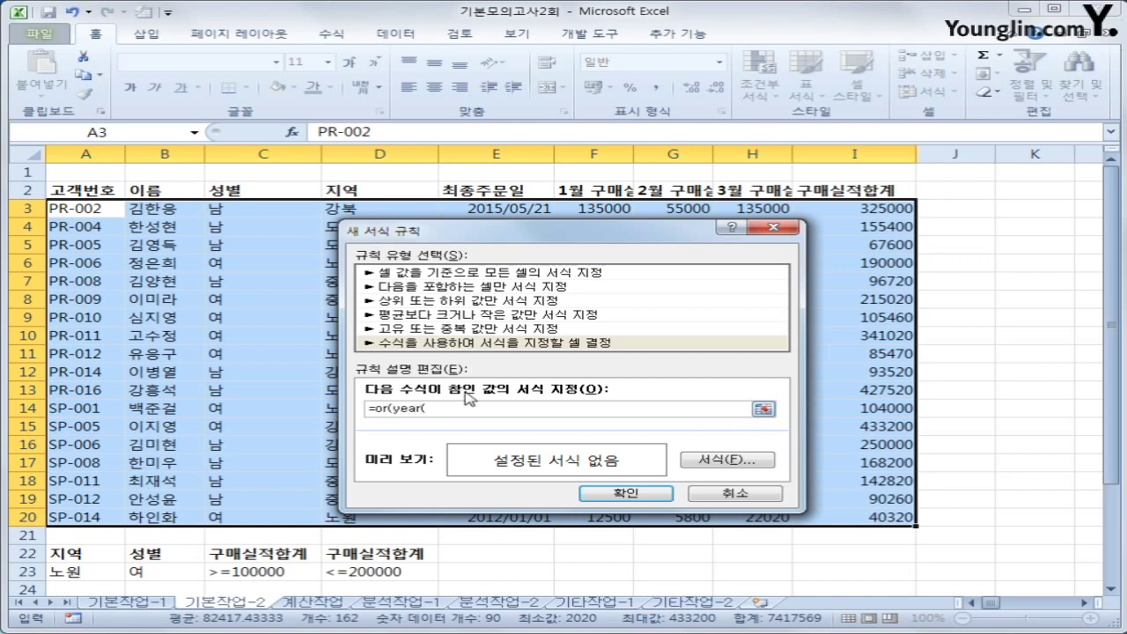
click(508, 208)
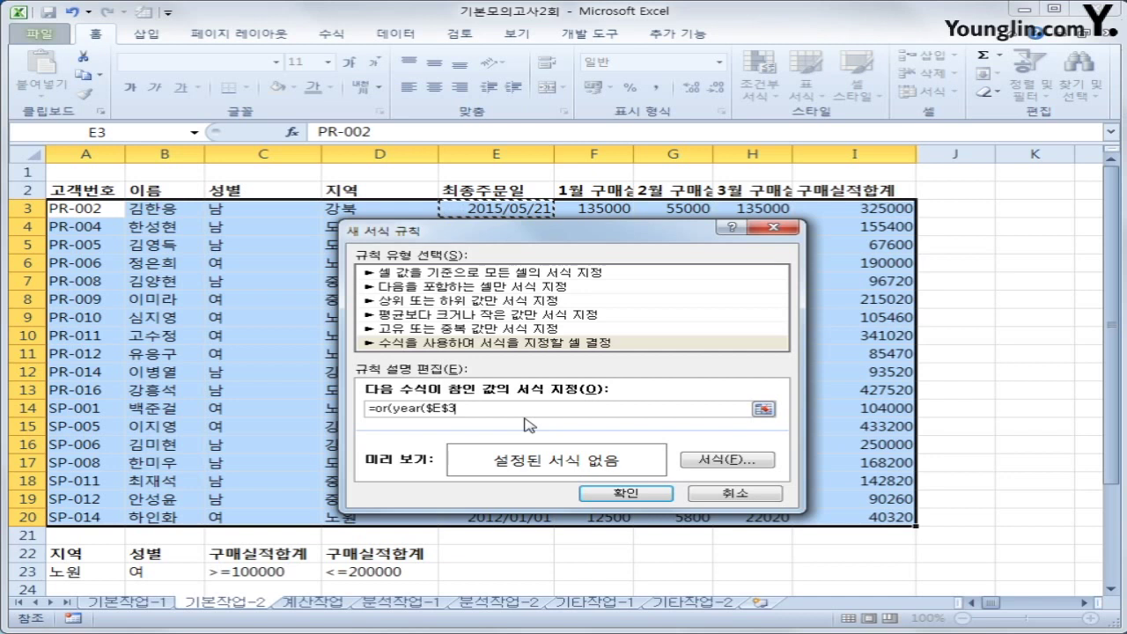
key(F4)
key(F4)
text()=2007,year()
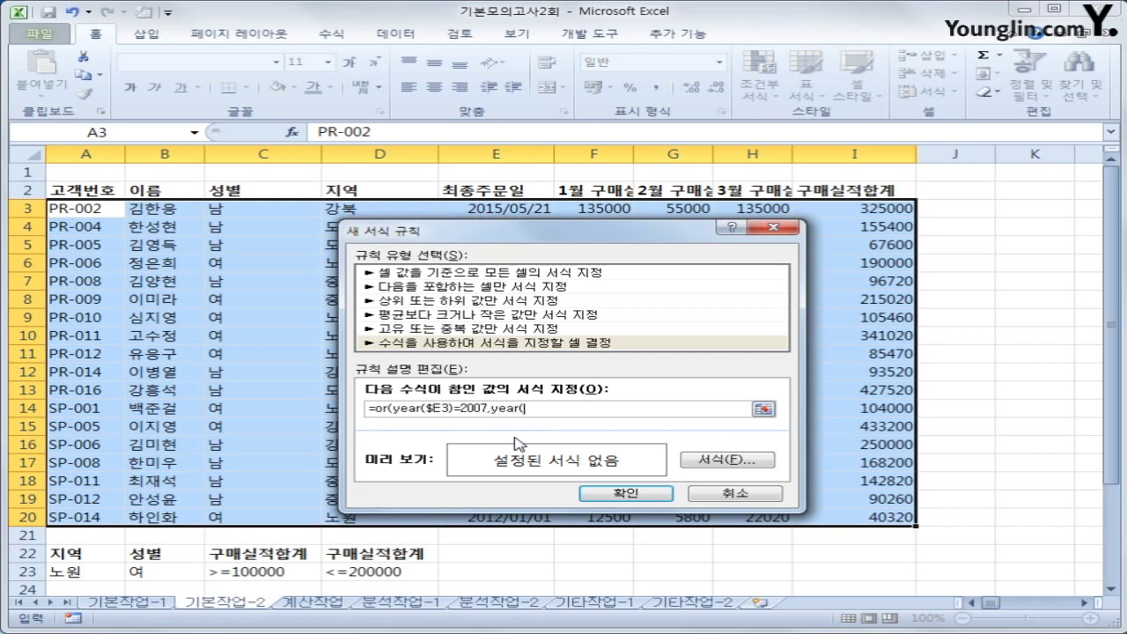
click(526, 215)
key(F4)
key(F4)
text())
text(=)
drag(466, 408, 486, 409)
text(014)
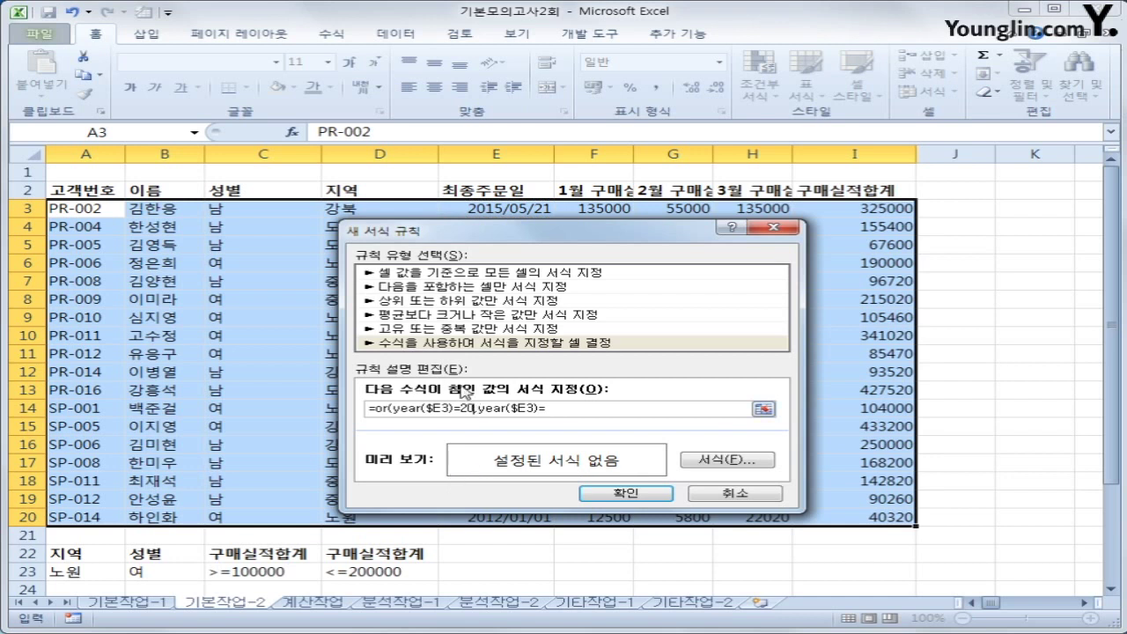
click(563, 409)
text(2016)
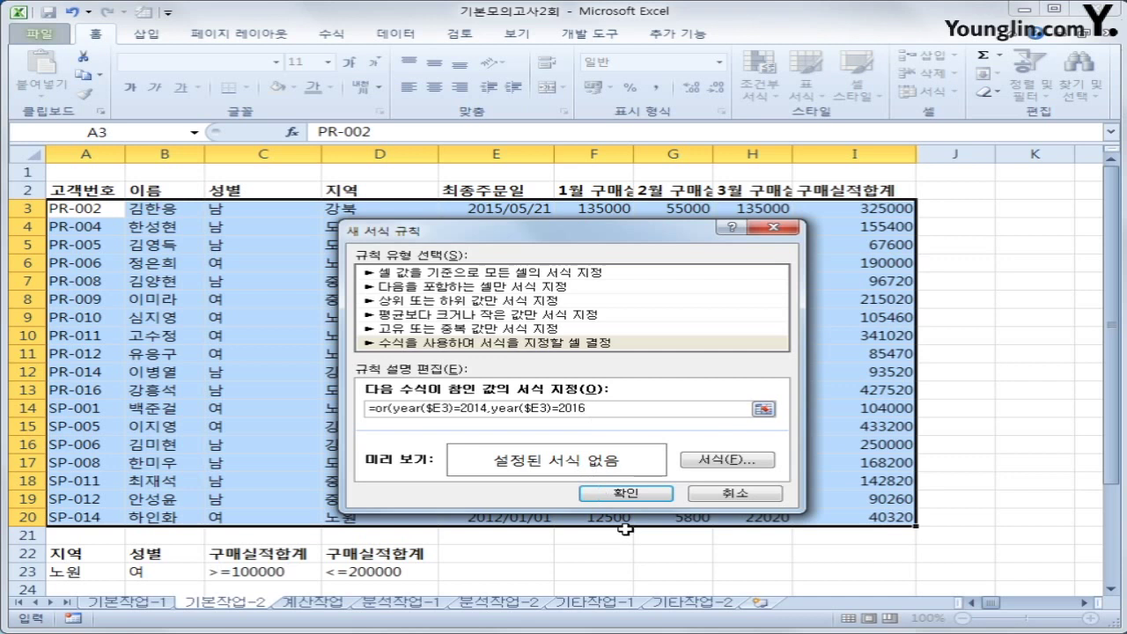
text())
Give matching rows bold italic blue text and apply the rule
click(713, 461)
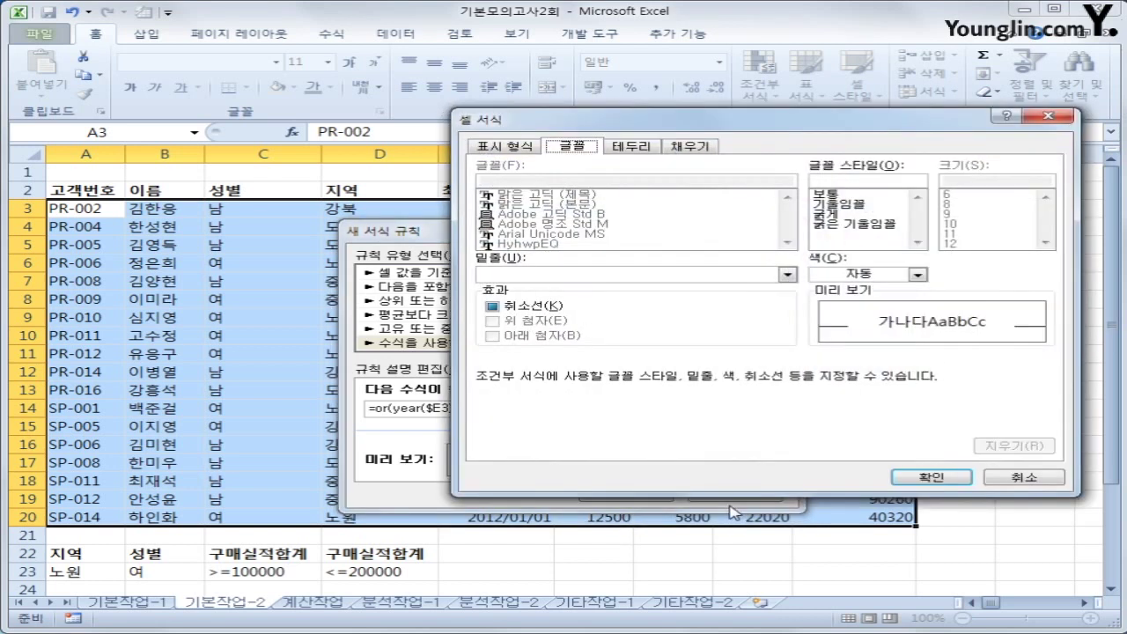
click(852, 225)
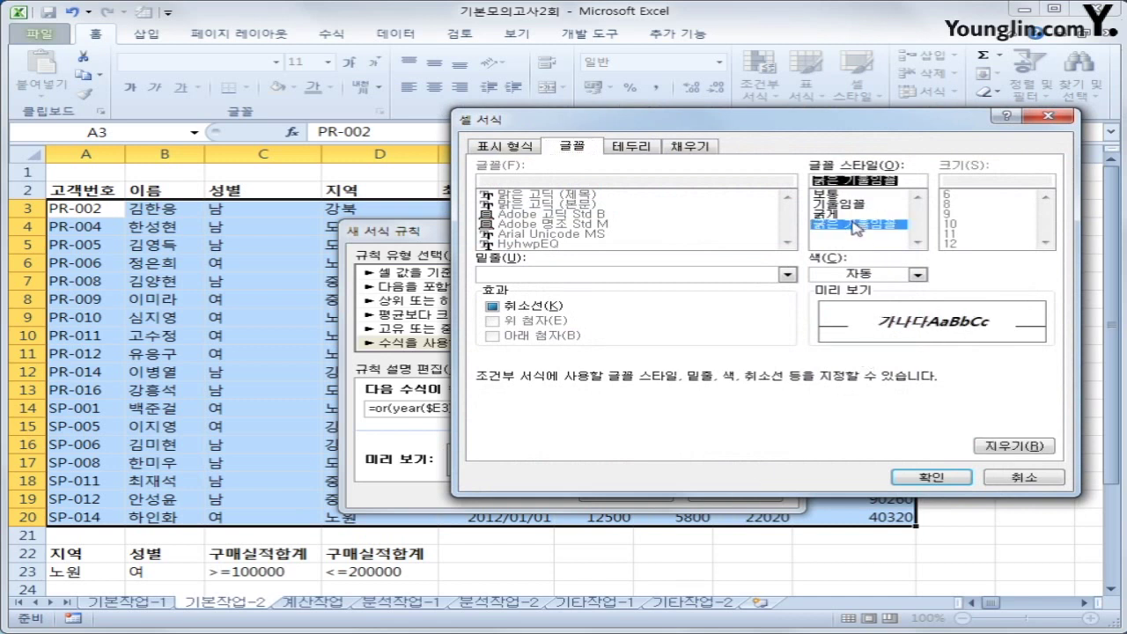
click(915, 274)
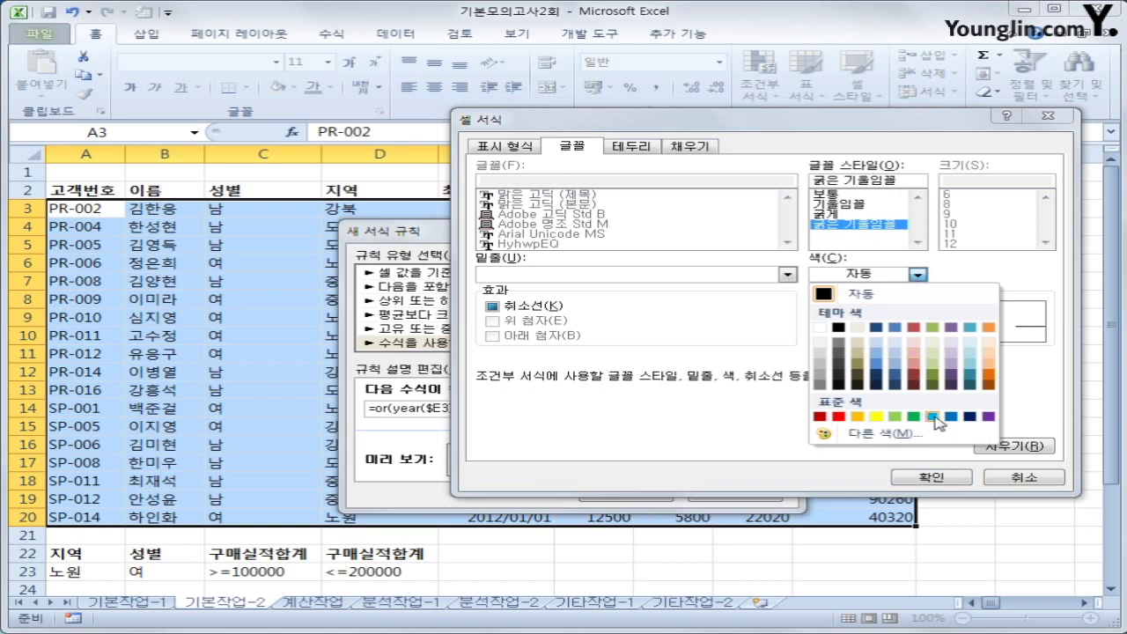
click(950, 417)
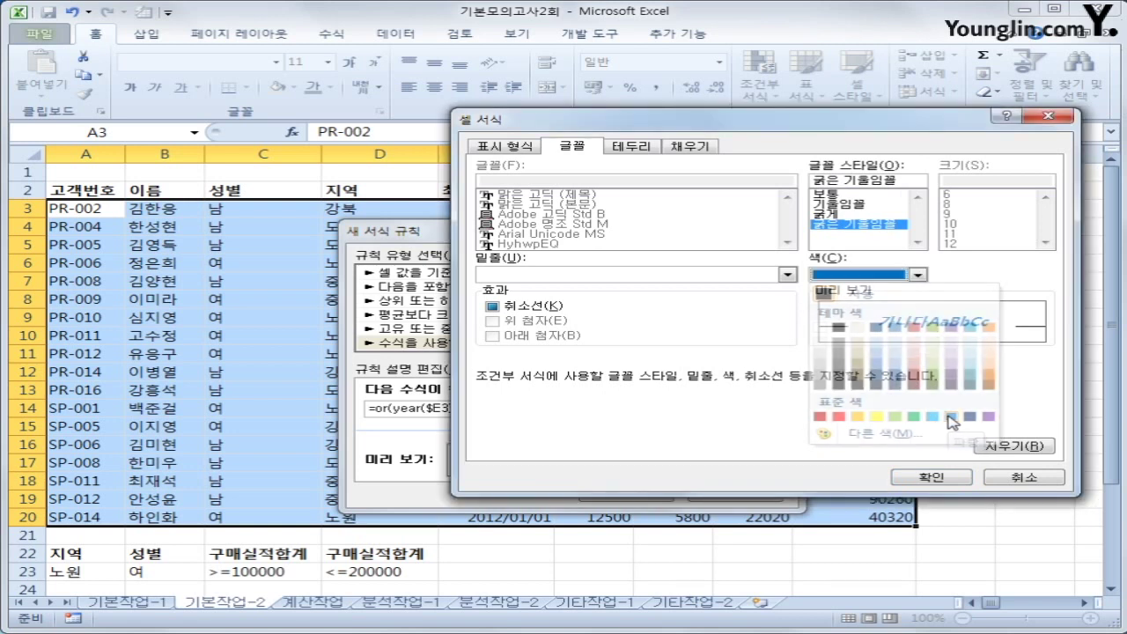
click(910, 477)
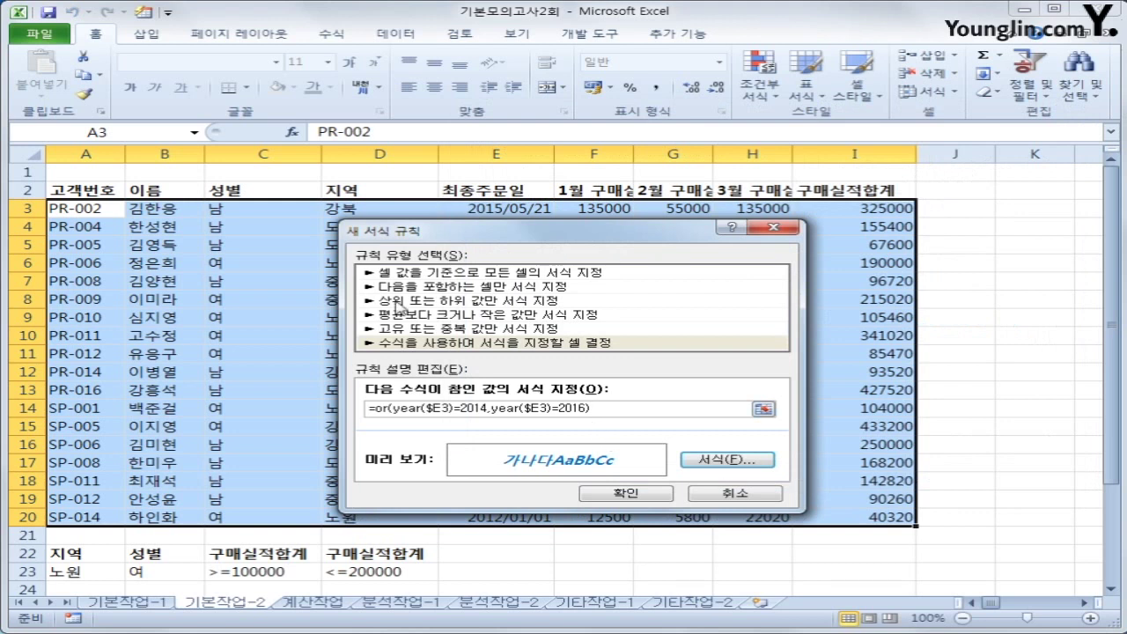
click(642, 495)
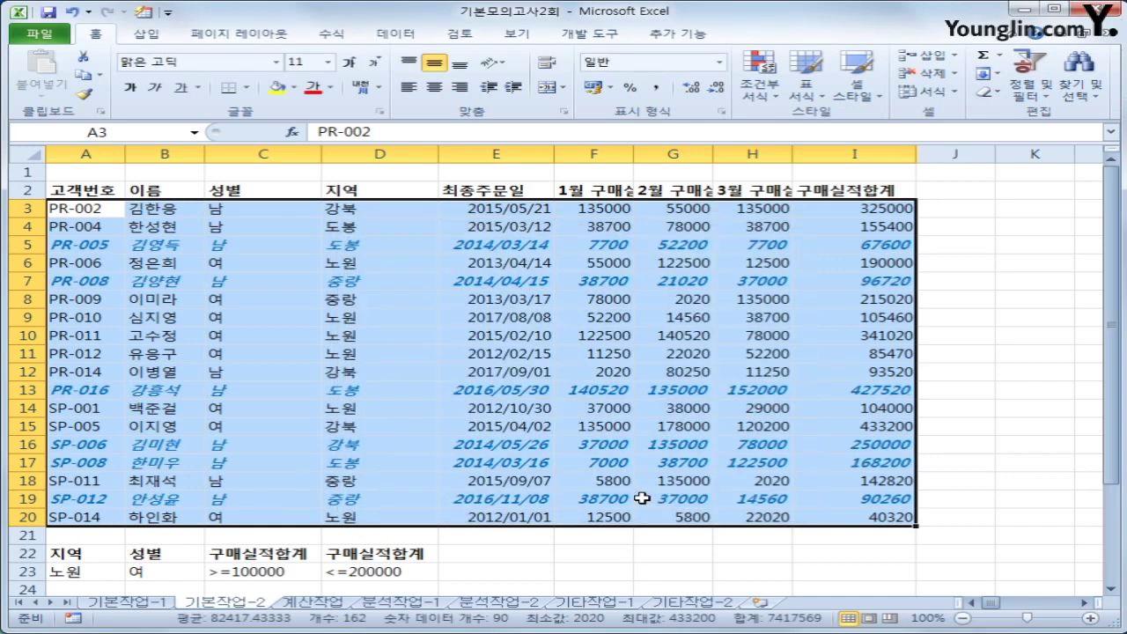
Check the order dates in E5 and E19, then select the table A2:I20 including headers
click(541, 246)
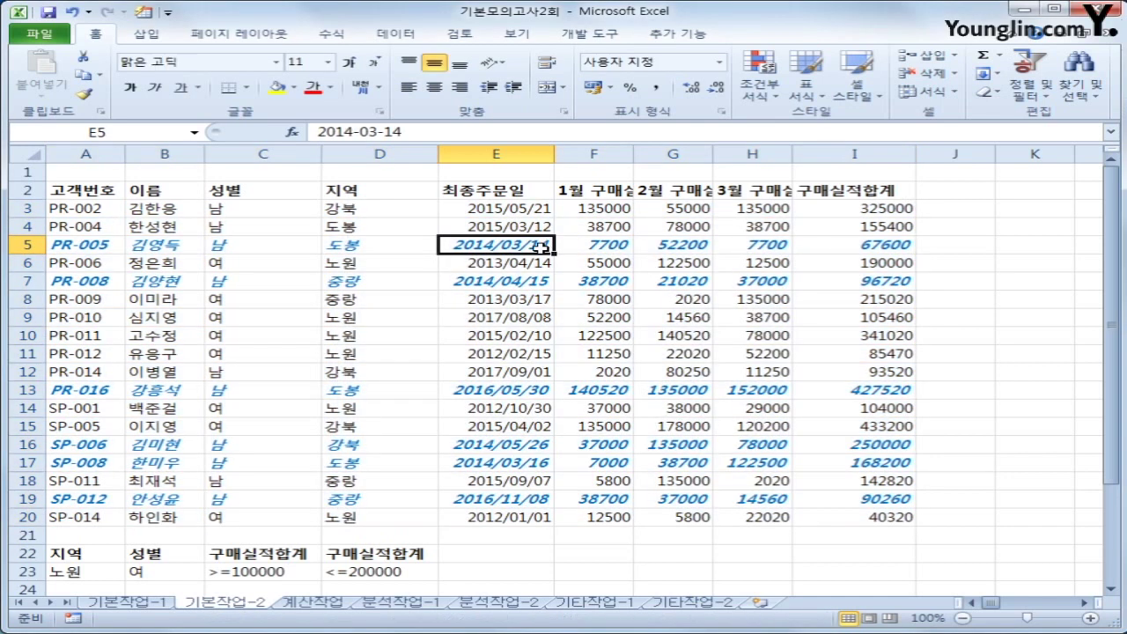
click(526, 503)
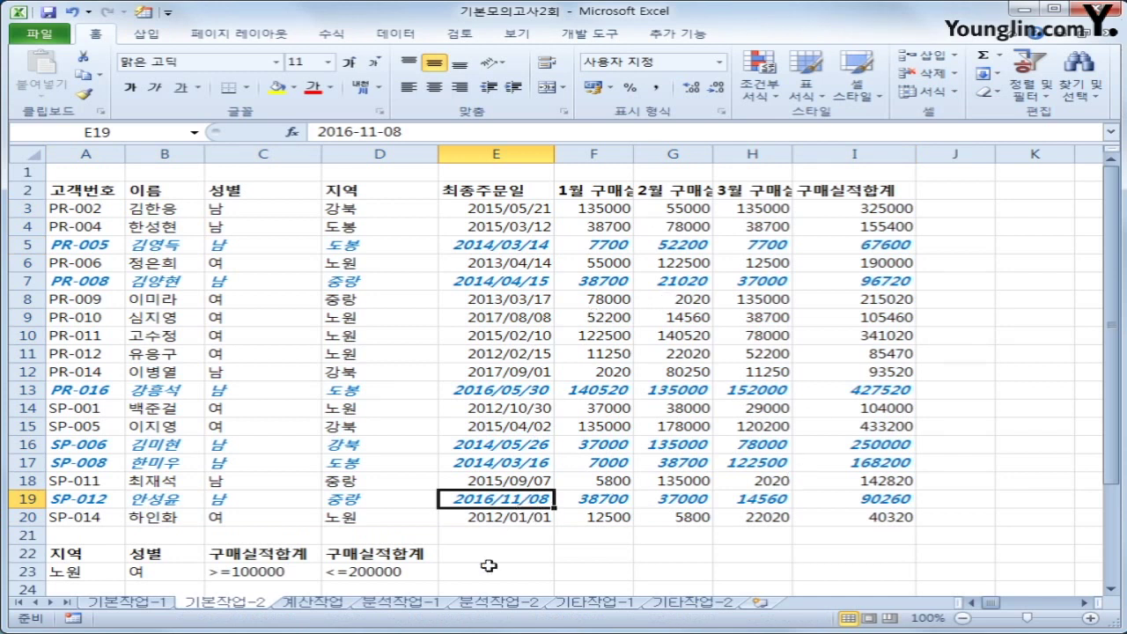
key(ctrl+c)
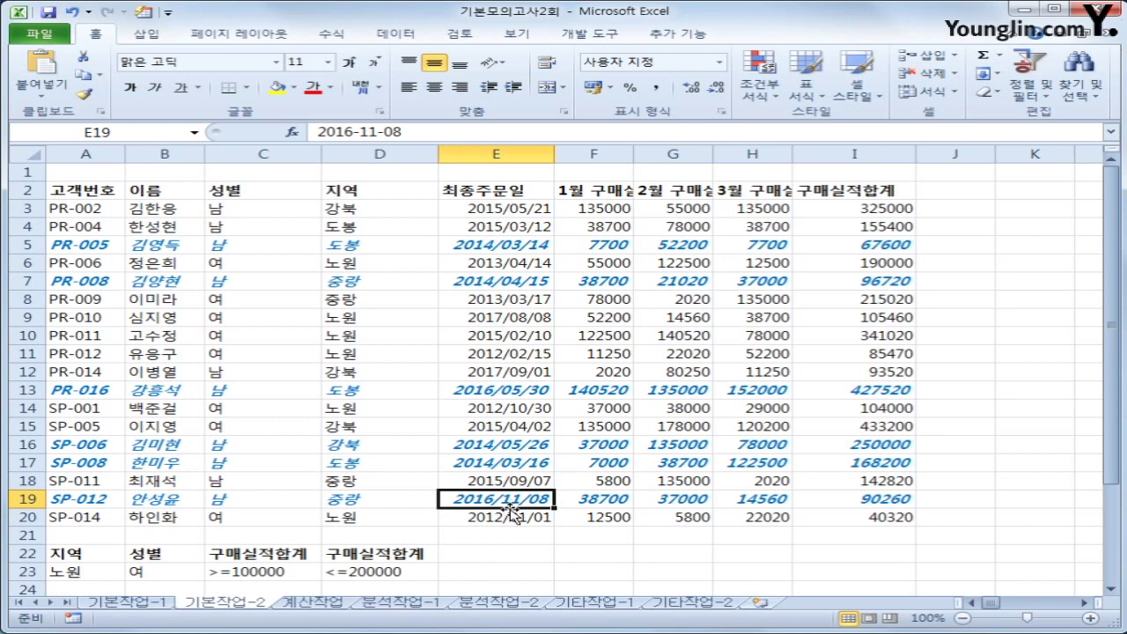
drag(99, 194, 848, 511)
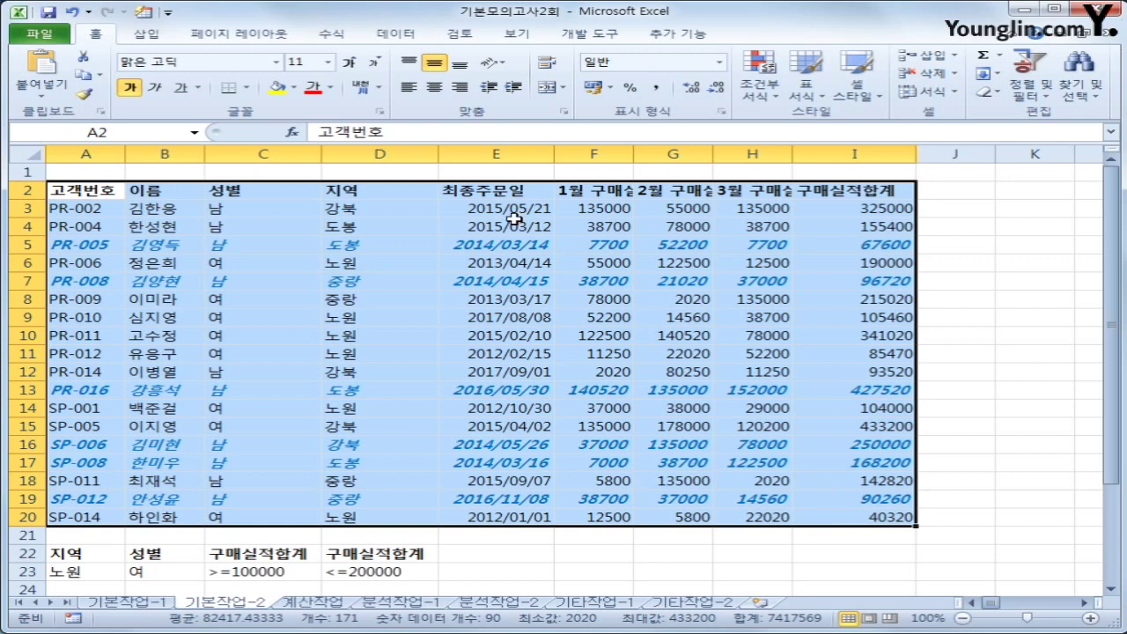
Set A2:I20 as the print area and bring up Page Setup
click(262, 34)
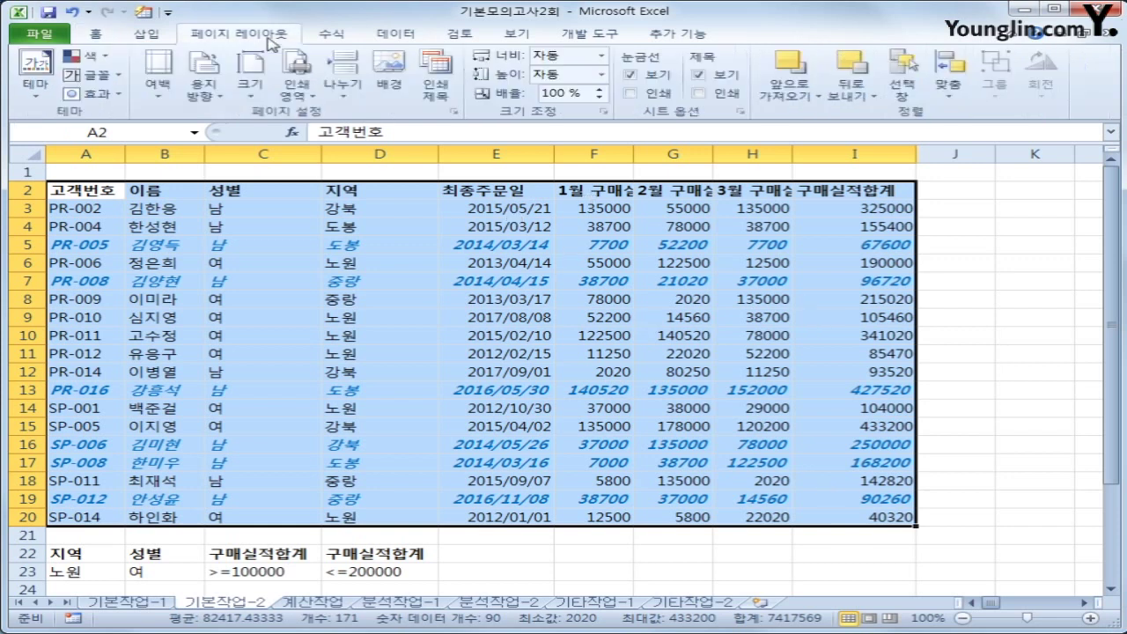
click(297, 89)
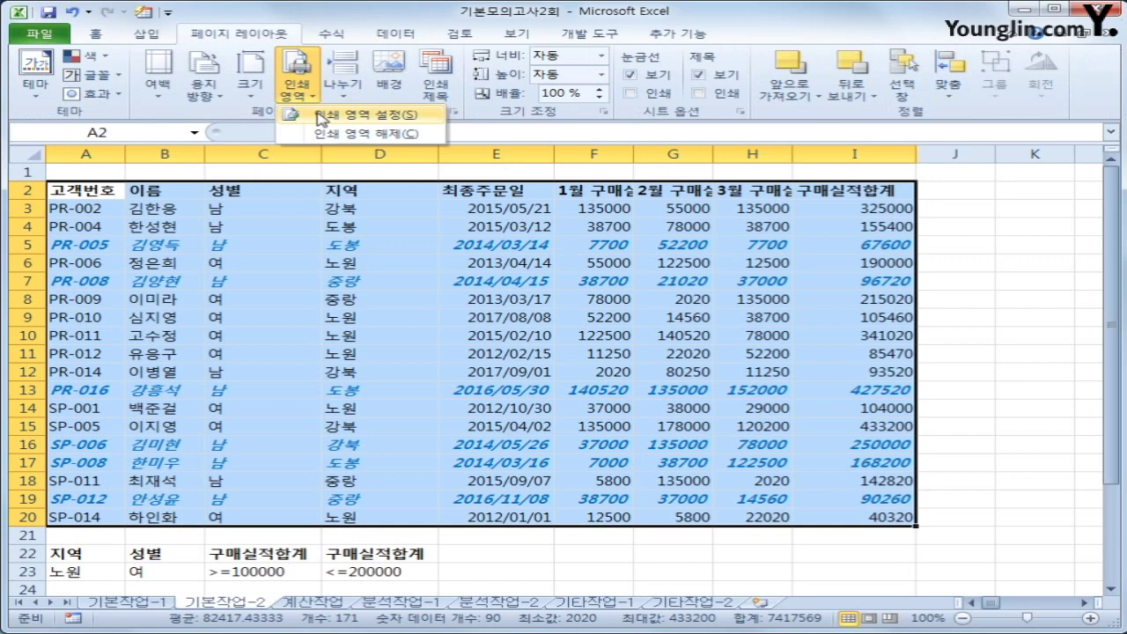
click(321, 116)
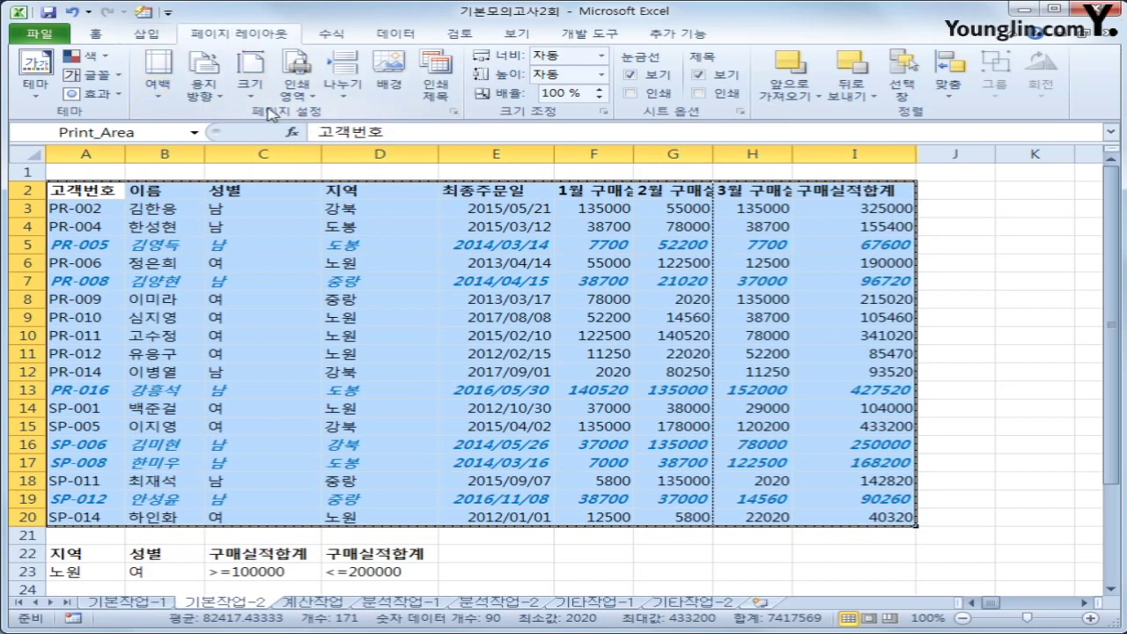
click(454, 113)
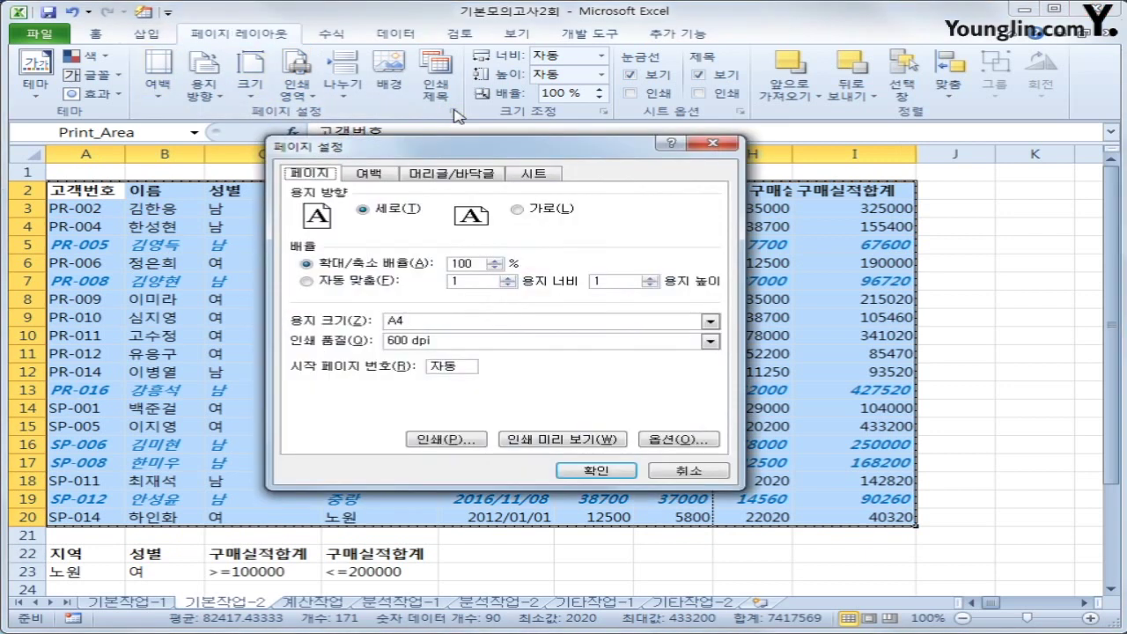
Switch the page to landscape and centre it both horizontally and vertically
click(518, 210)
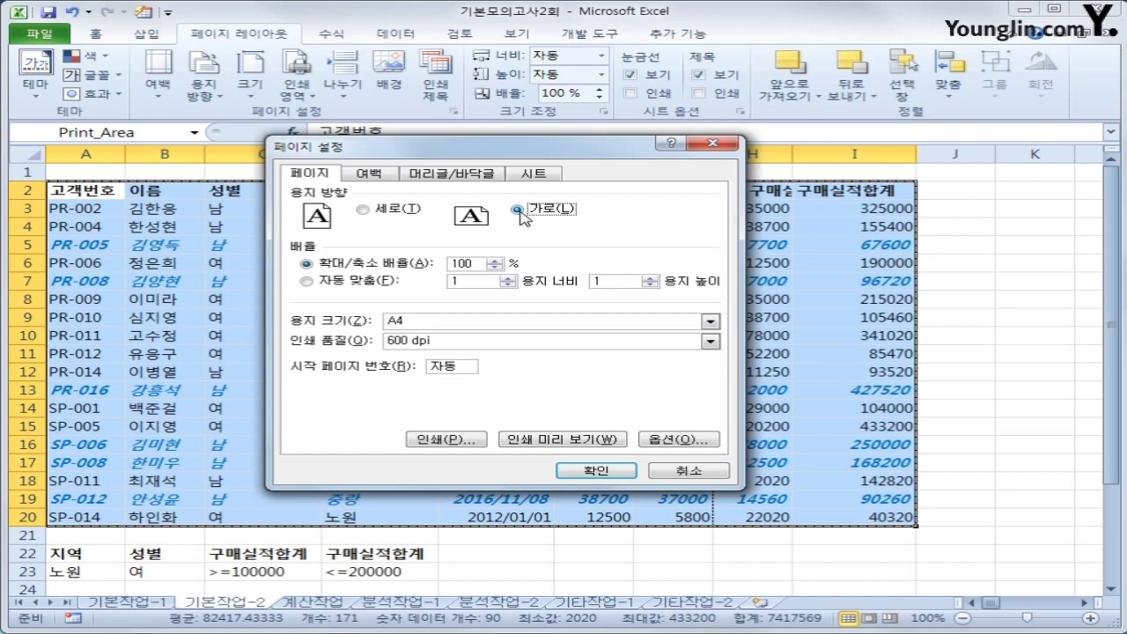
click(379, 175)
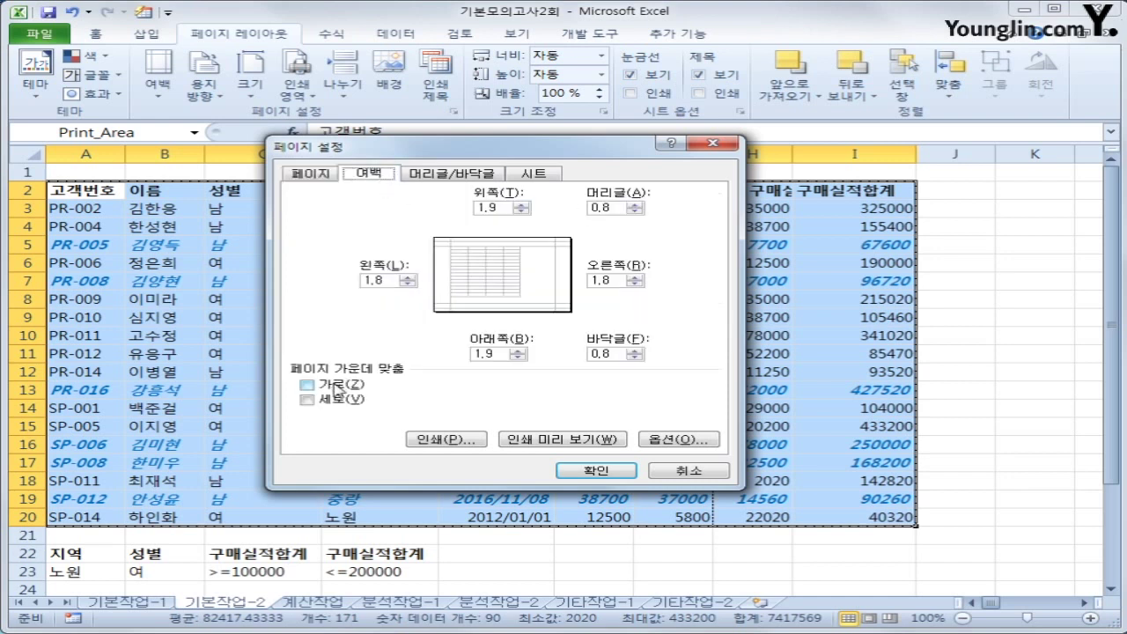
click(313, 385)
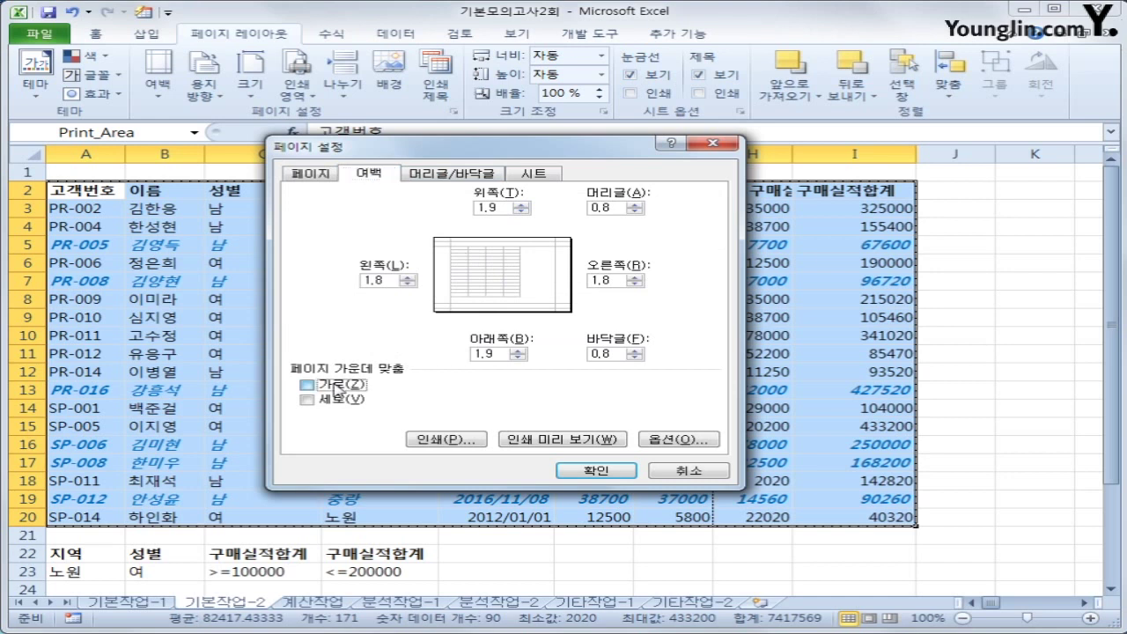
click(337, 399)
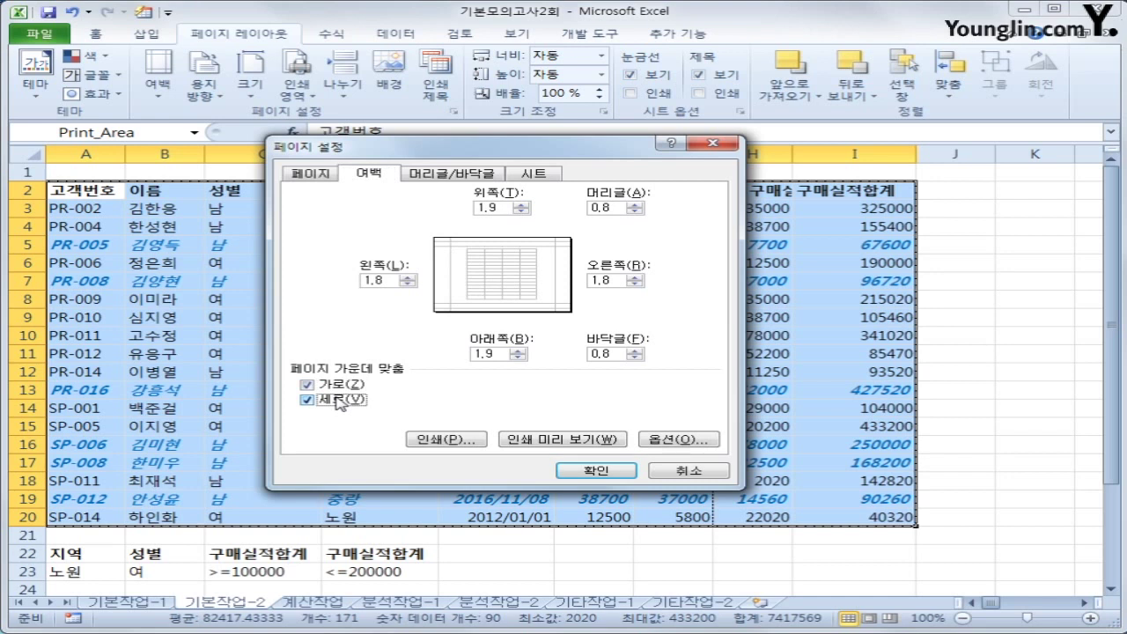
click(446, 176)
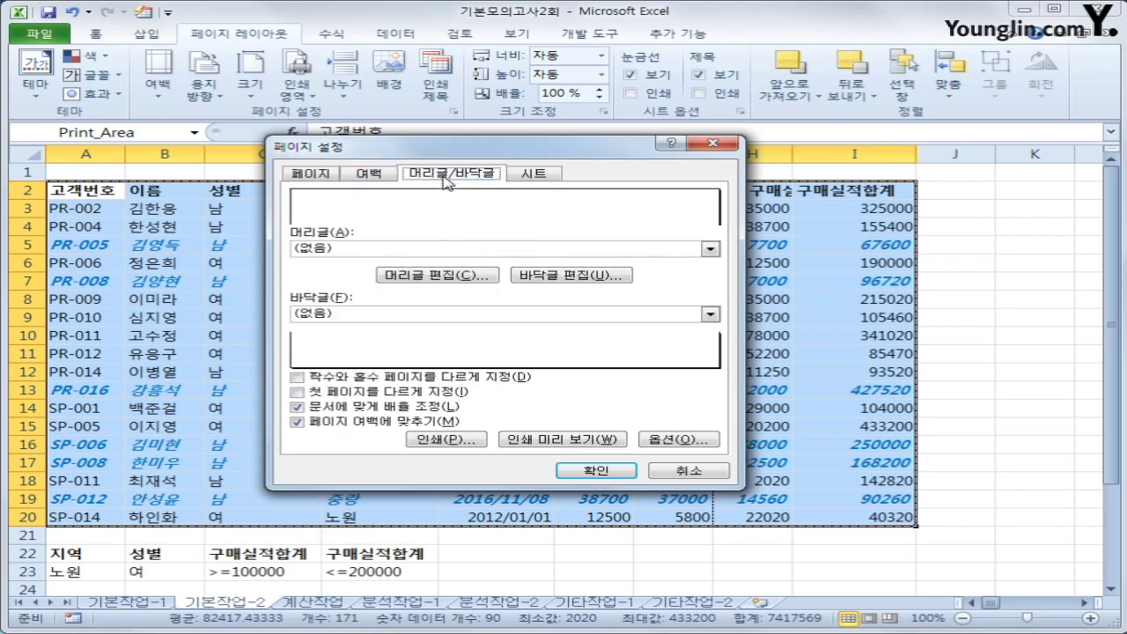
Add a custom footer with the page number followed by '페이지' in the right section
click(566, 277)
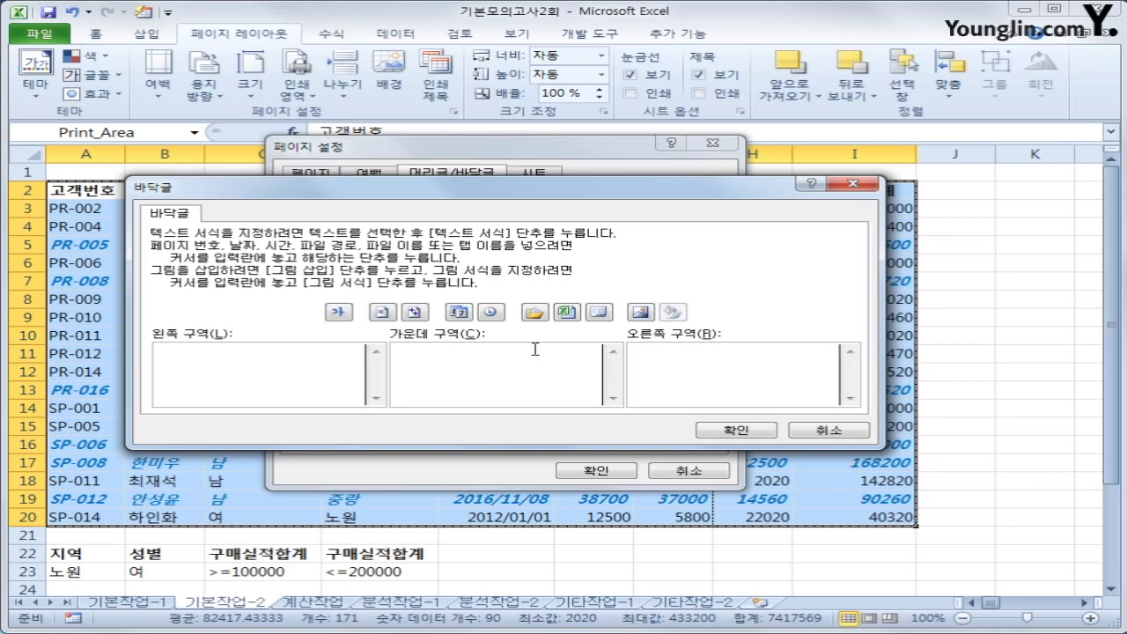
click(381, 313)
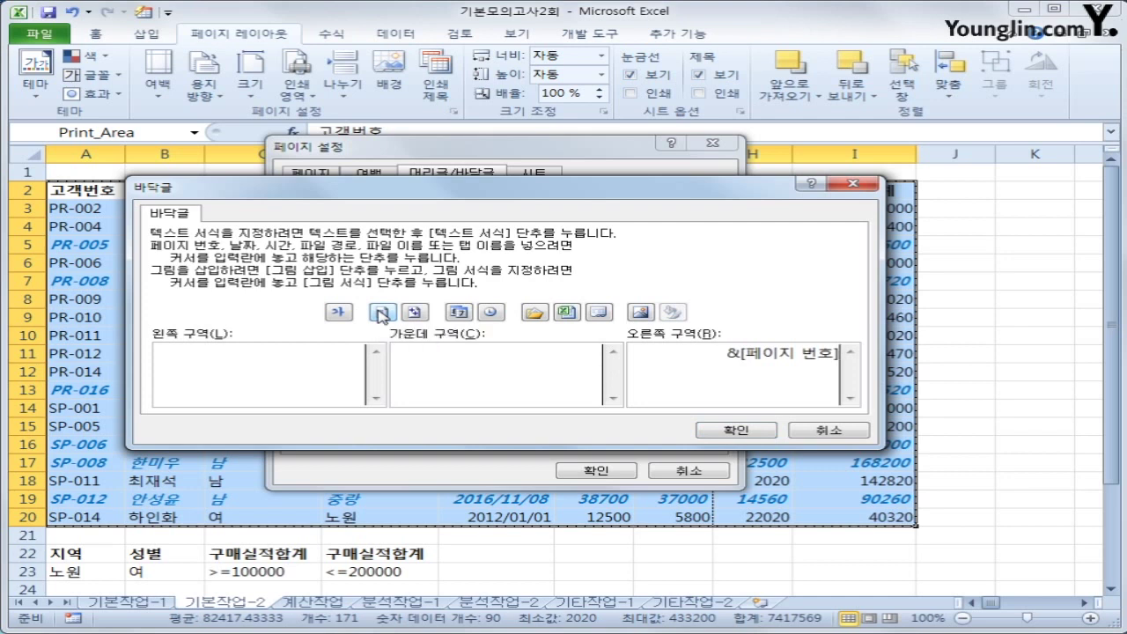
text(vp)
key(BackSpace)
key(BackSpace)
key(BackSpace)
text(페이지)
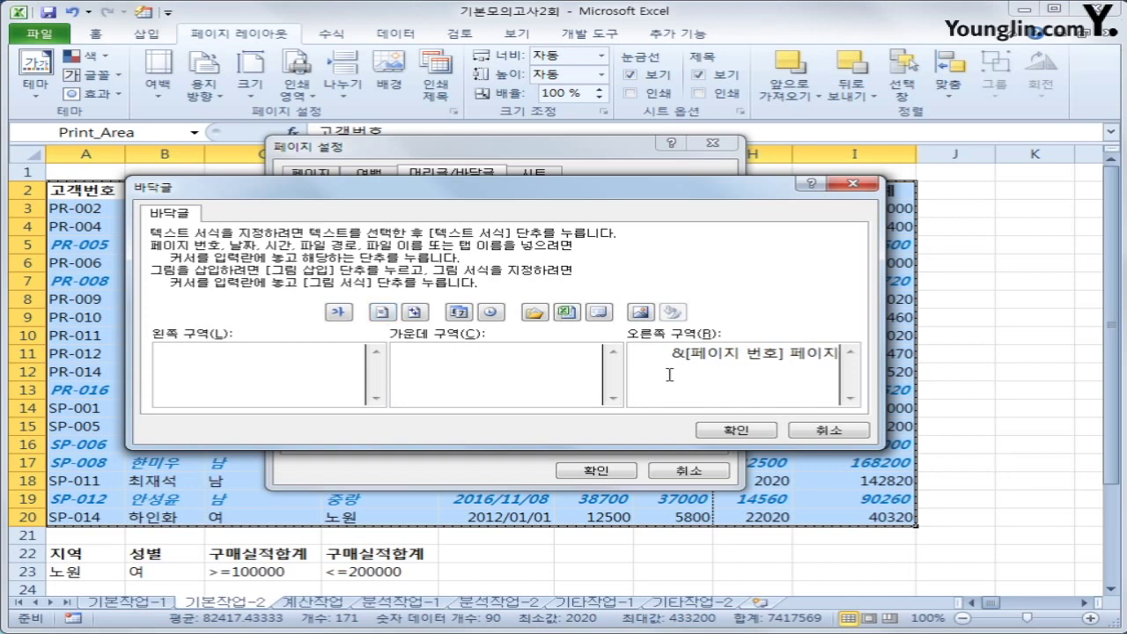
click(736, 432)
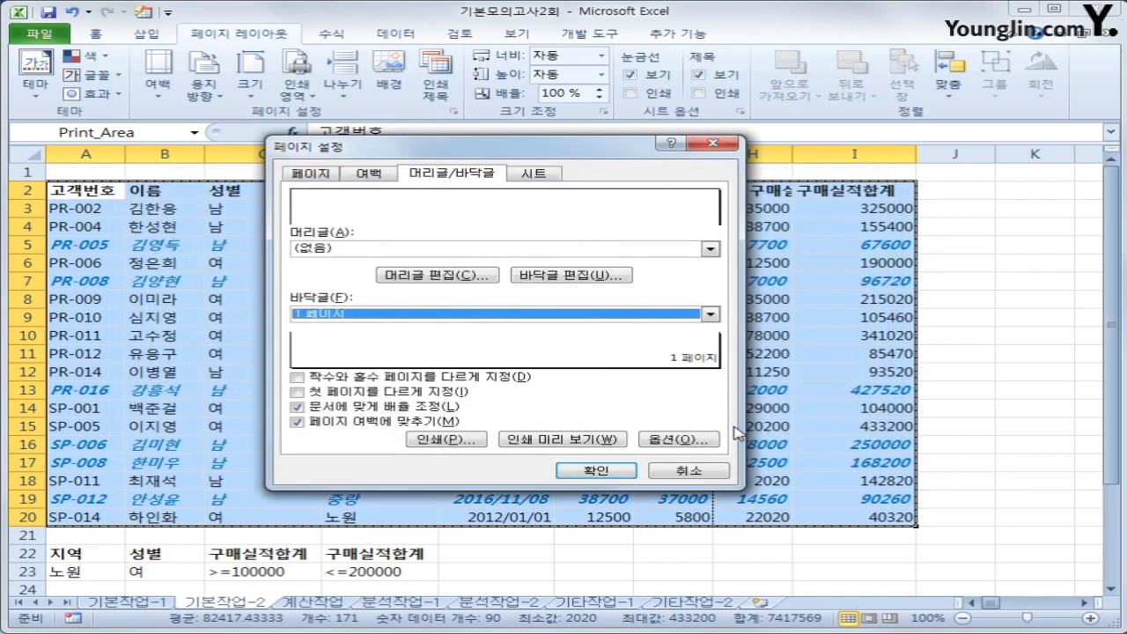
Preview the printout, recheck and confirm the Page Setup, then move to the 계산작업 sheet
click(602, 444)
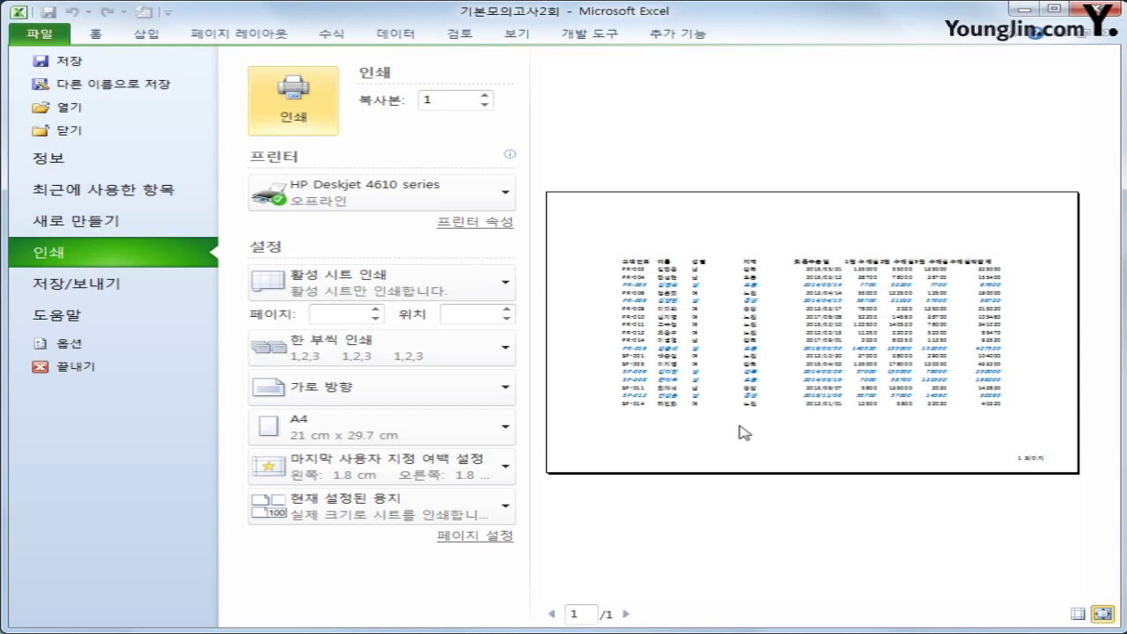
click(275, 36)
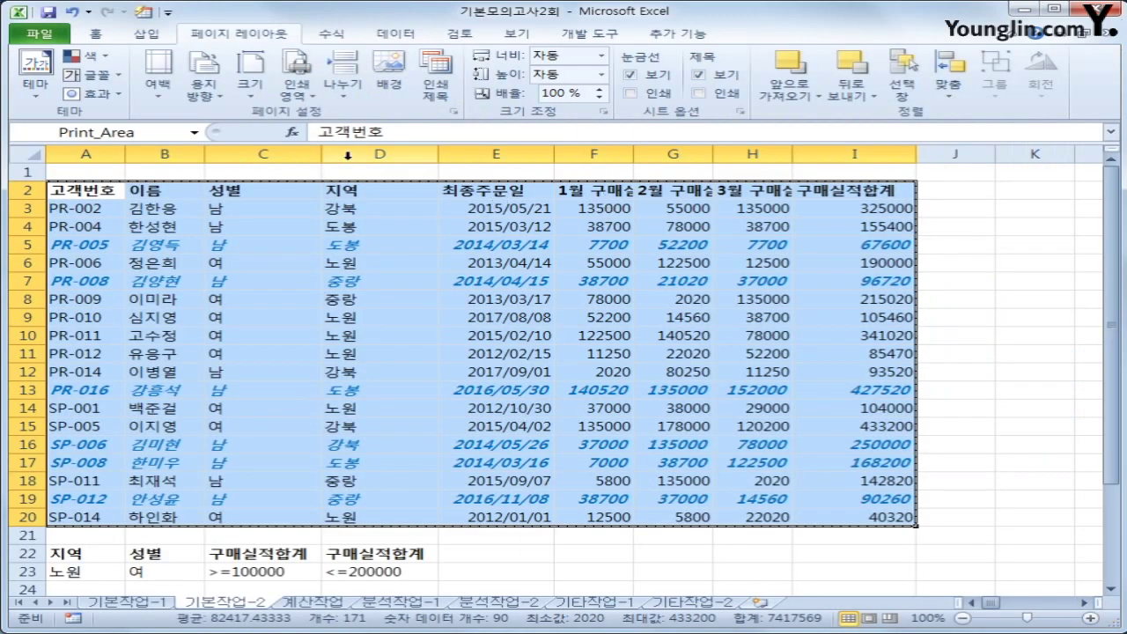
click(453, 112)
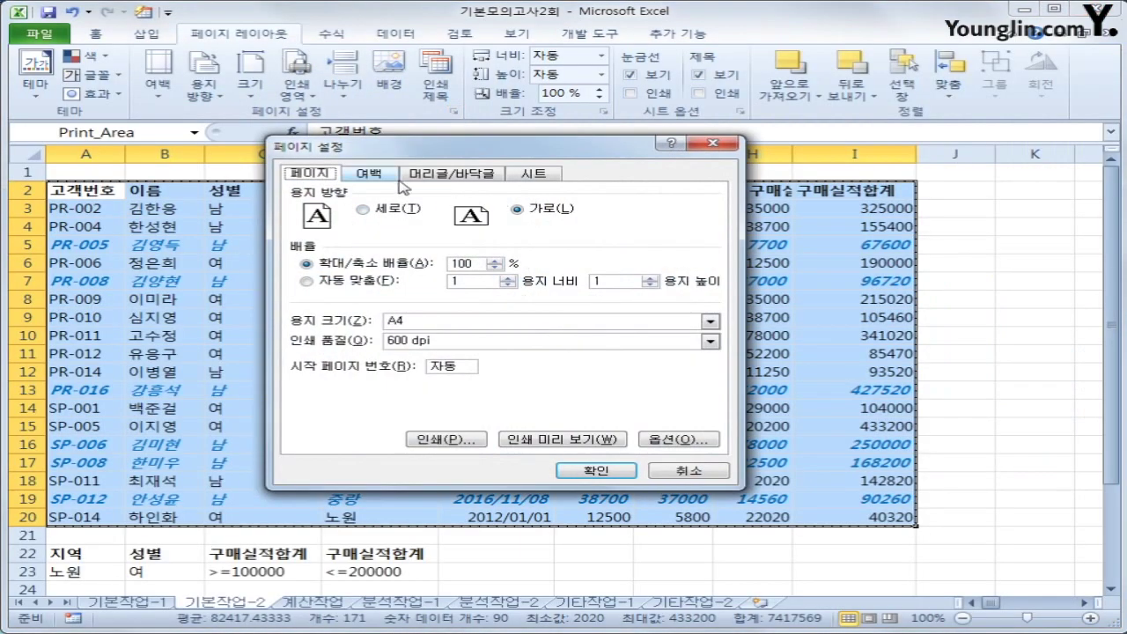
click(379, 177)
click(472, 178)
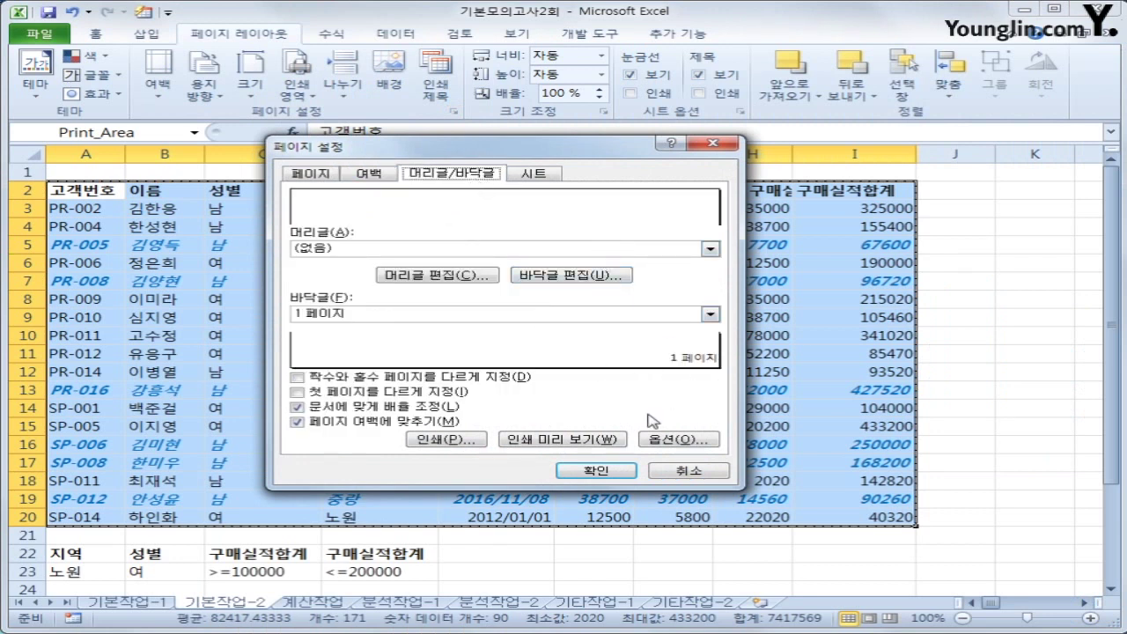
click(622, 472)
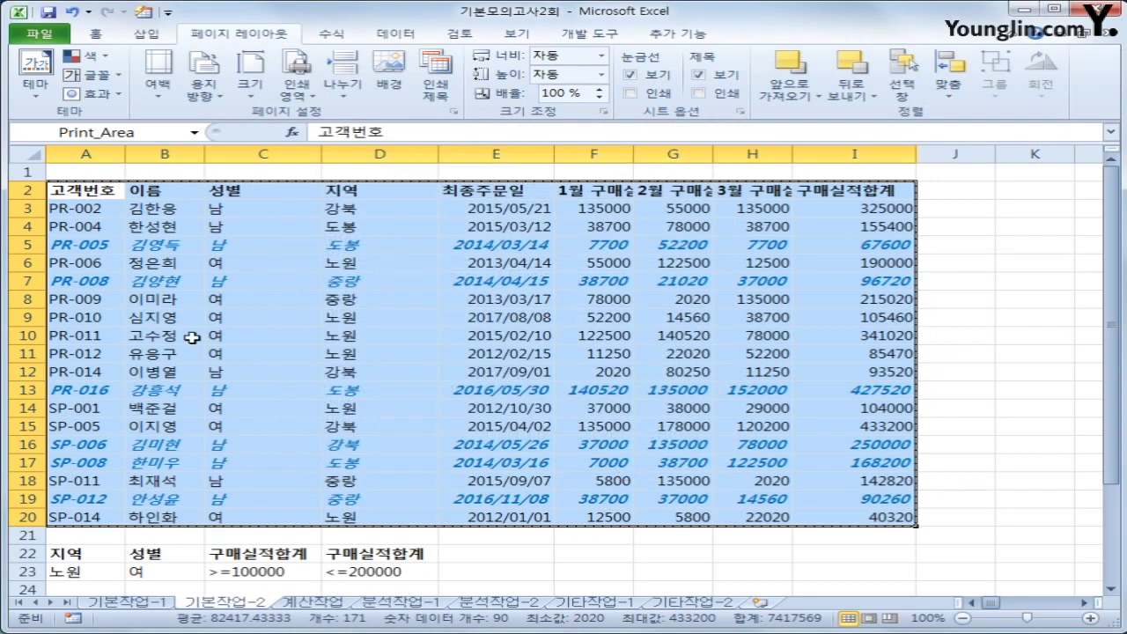
click(86, 192)
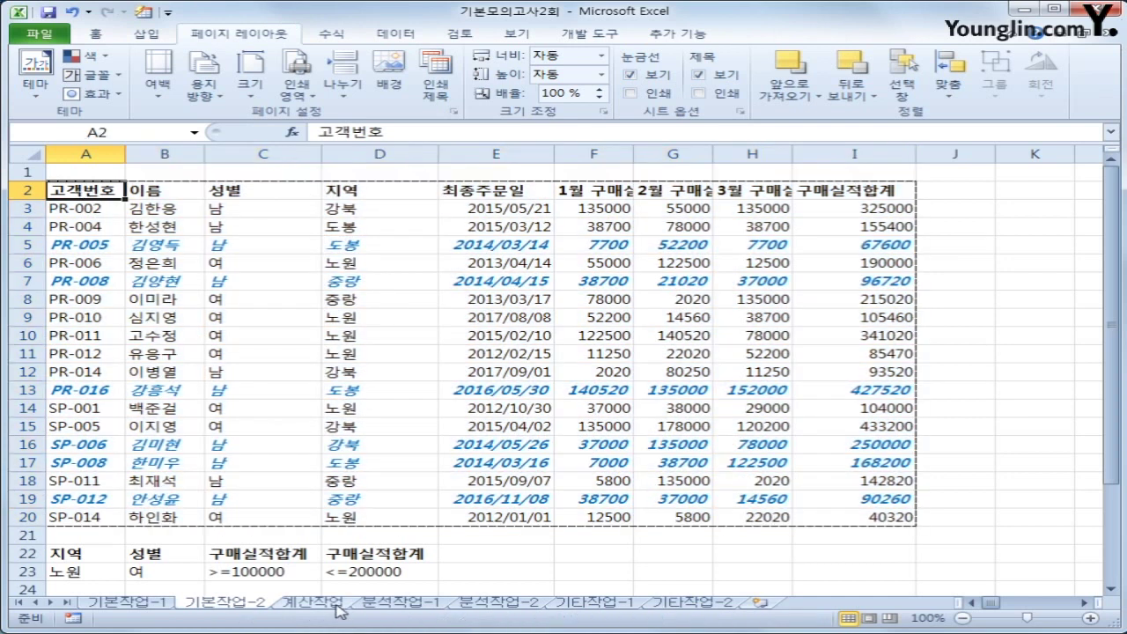
click(331, 604)
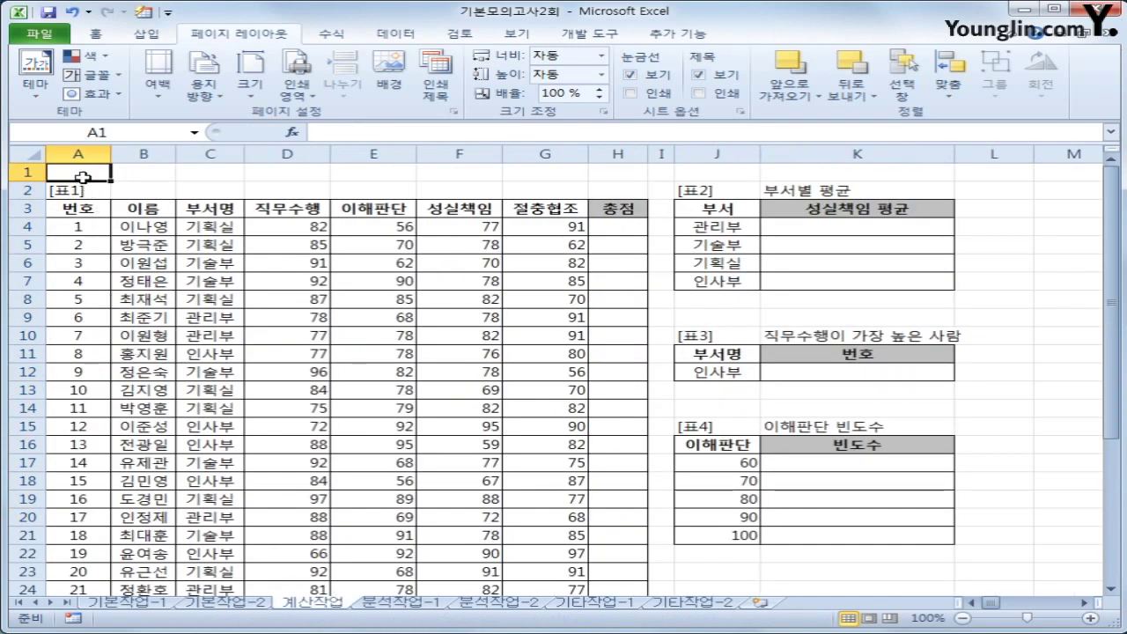
Look over the department names J4:J7 and the F4 score, then select K4
click(95, 33)
click(823, 228)
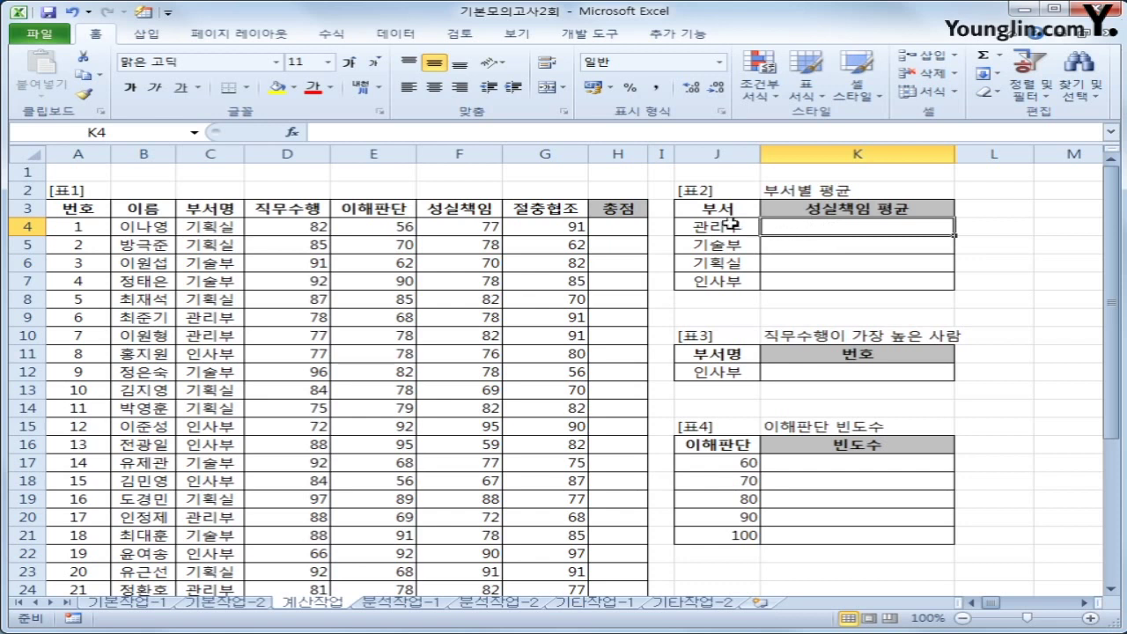
drag(731, 226, 730, 274)
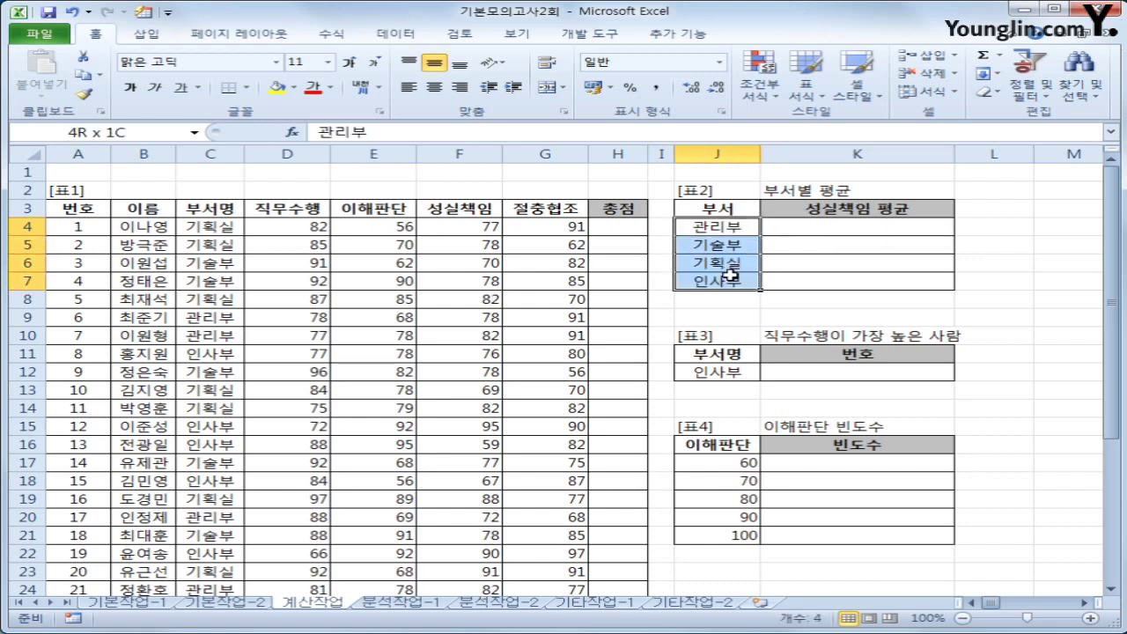
click(804, 226)
click(479, 226)
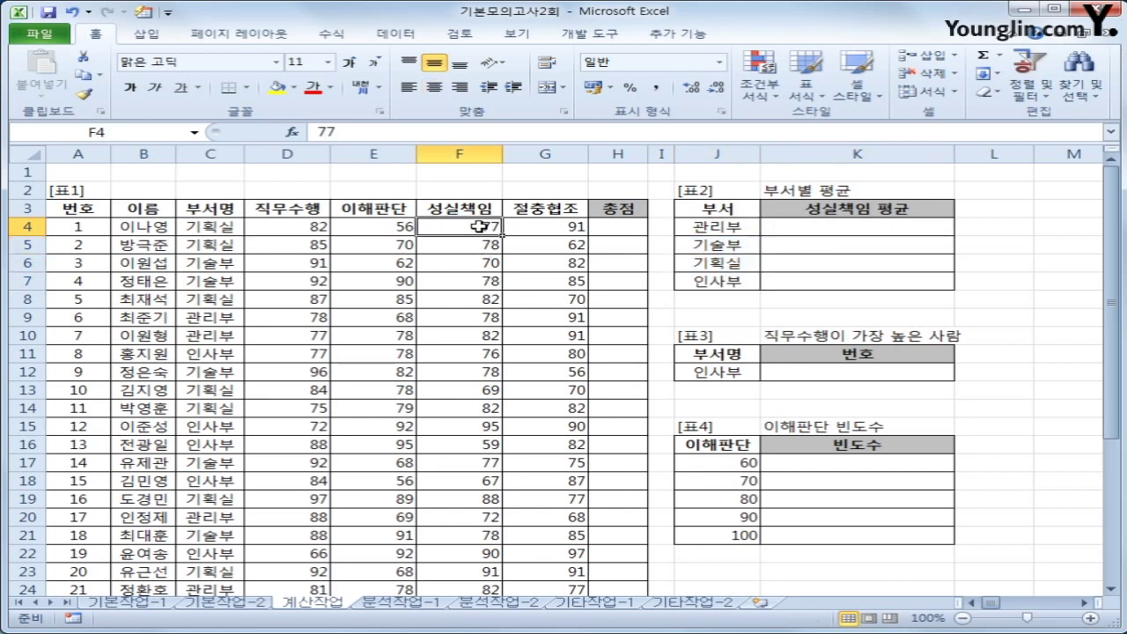
click(872, 227)
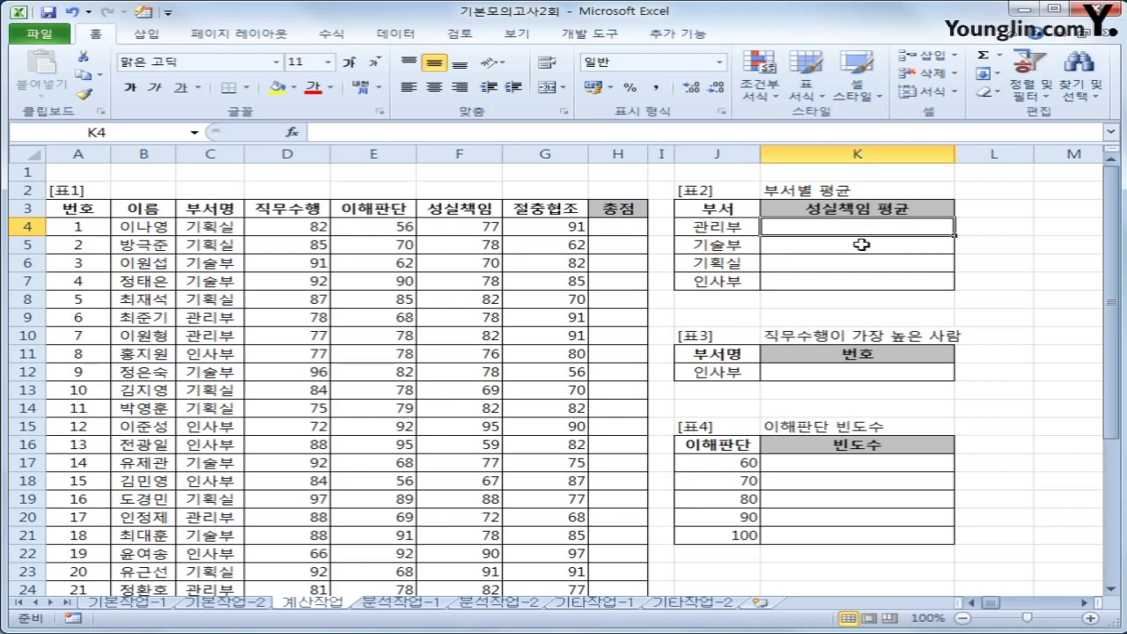
Start an AVERAGEIF in K4 with the absolute department range $C$4:$C$26
text(=av)
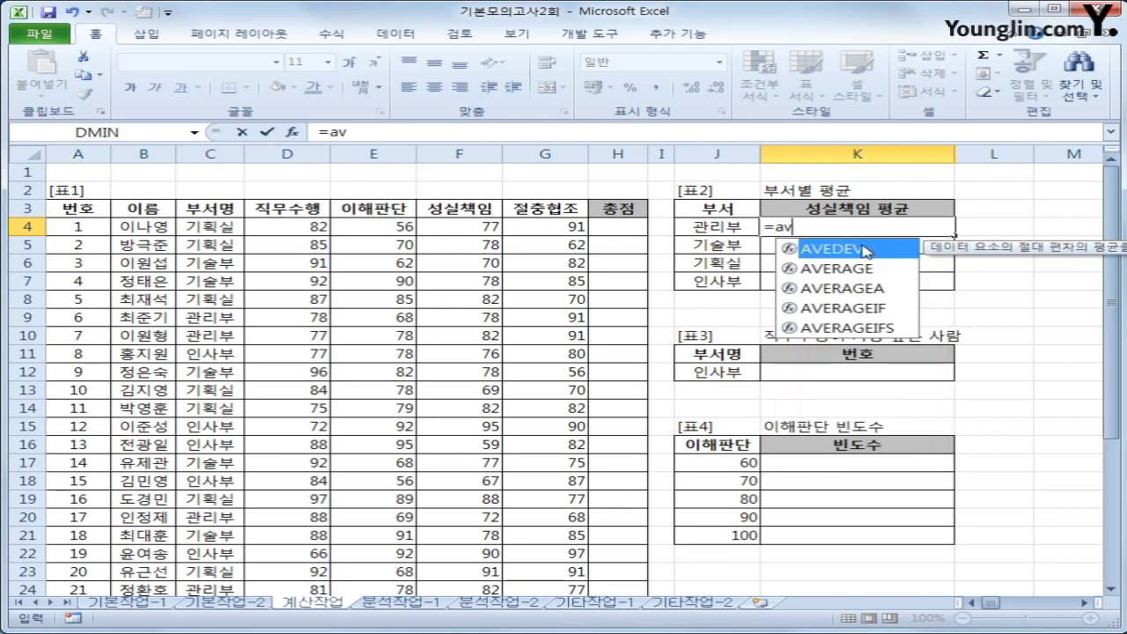
key(Down)
key(Down)
key(Down)
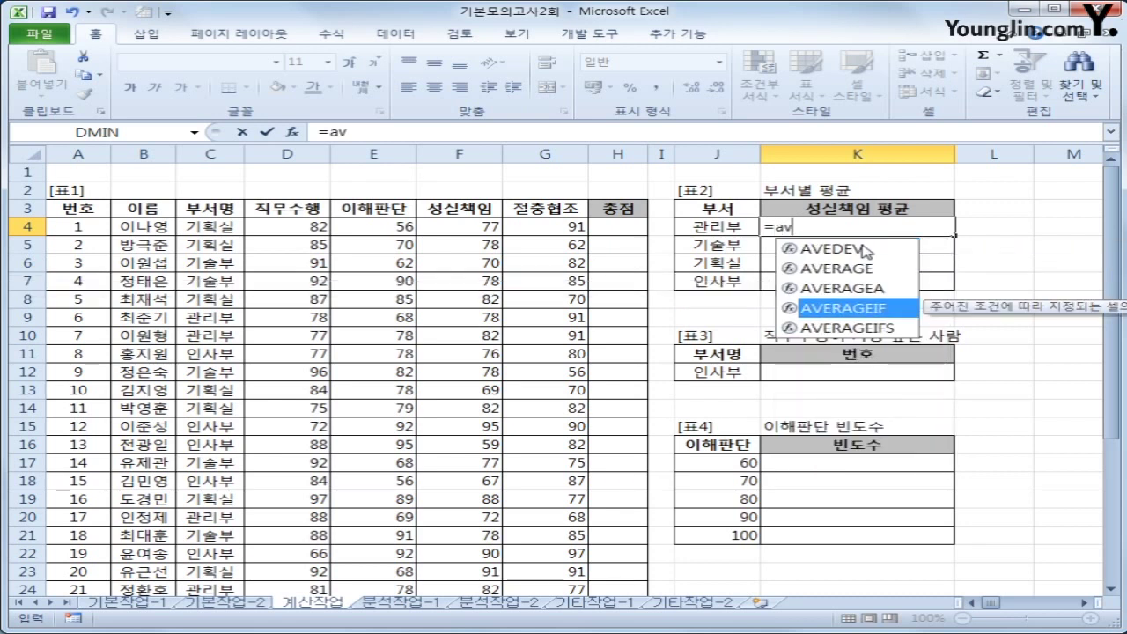
key(Tab)
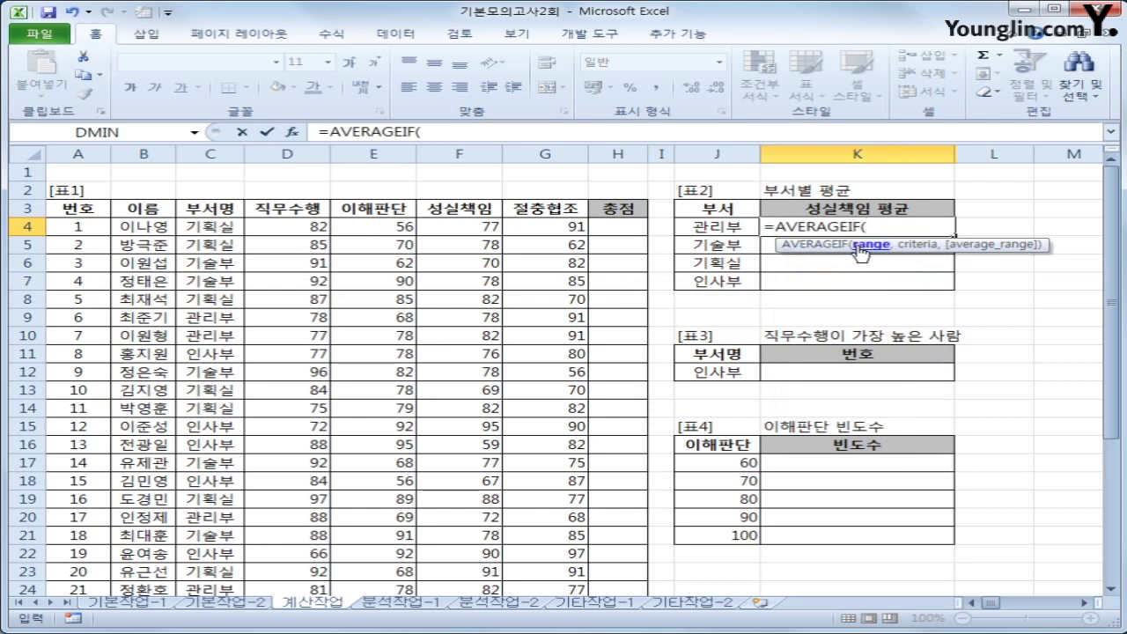
click(216, 228)
drag(215, 228, 220, 559)
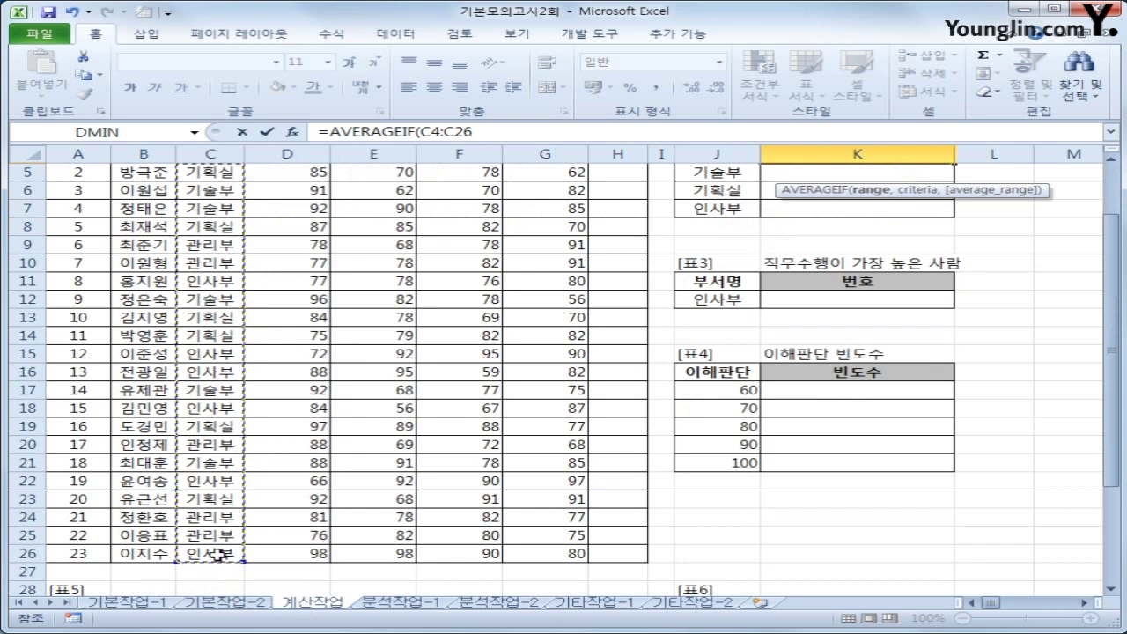
scroll(608, 487, up, 2)
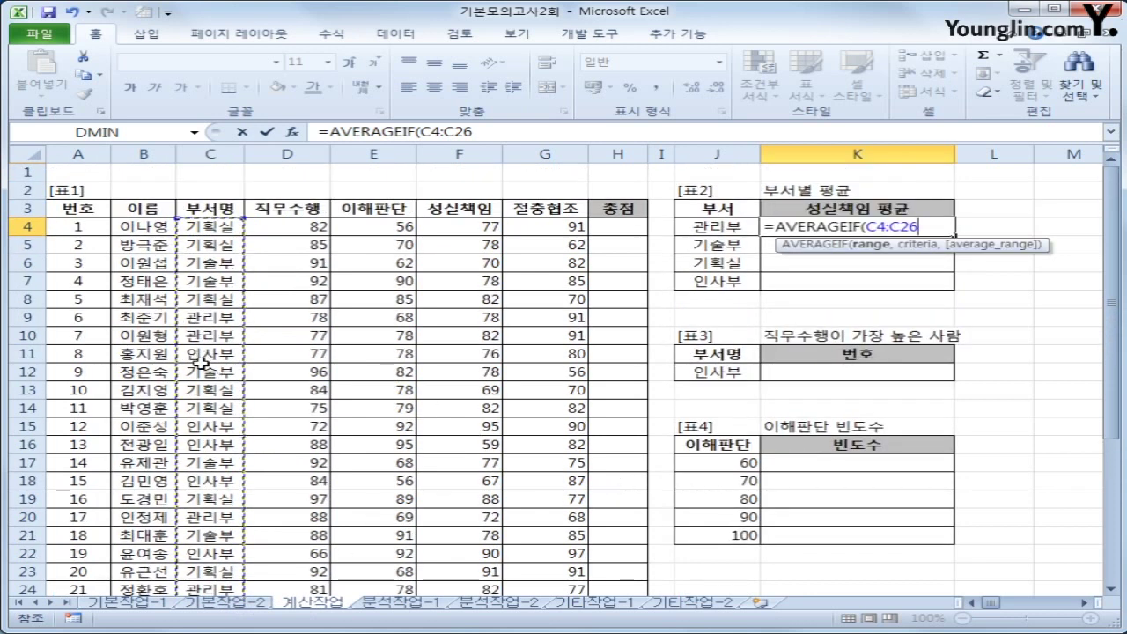
key(F4)
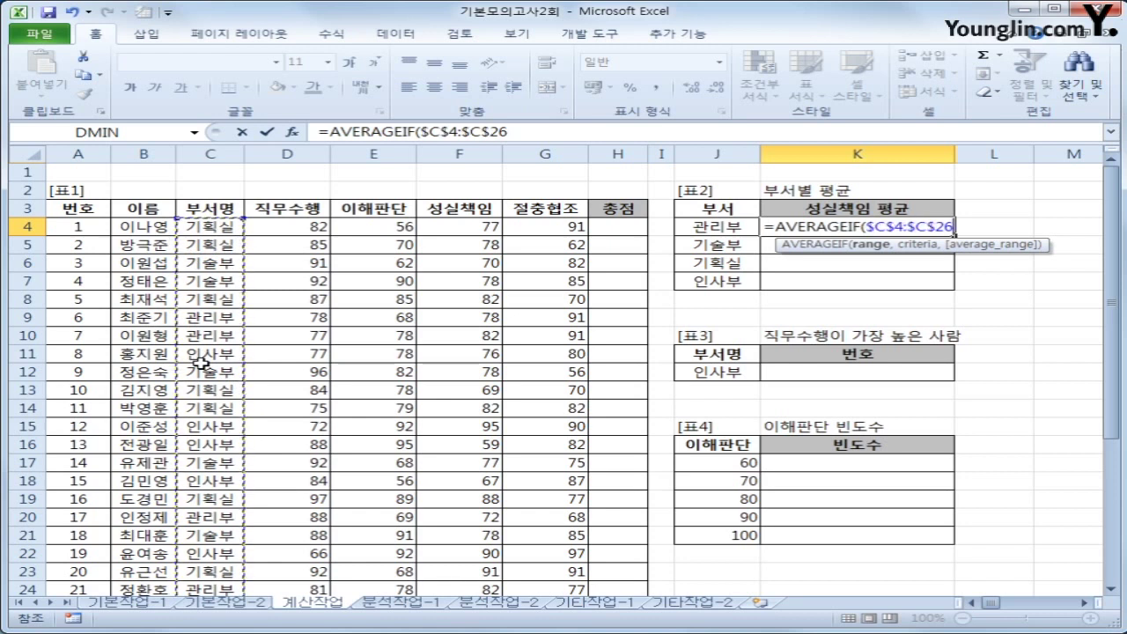
Add criterion J4 and the absolute averaging range $F$4:$F$26, then enter the formula
text(,)
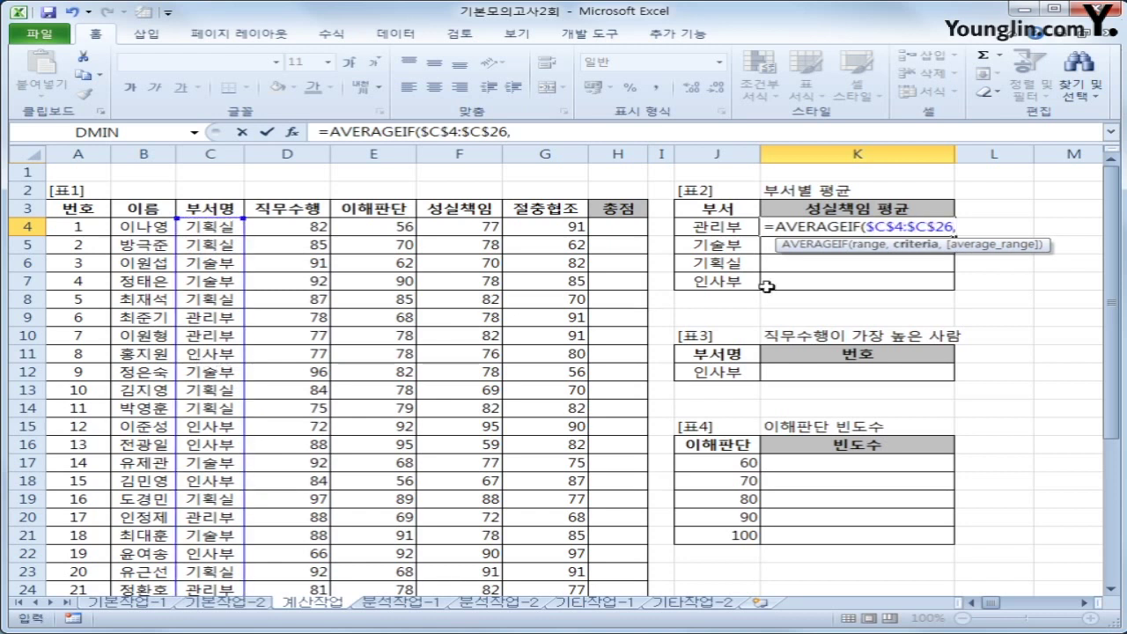
click(736, 228)
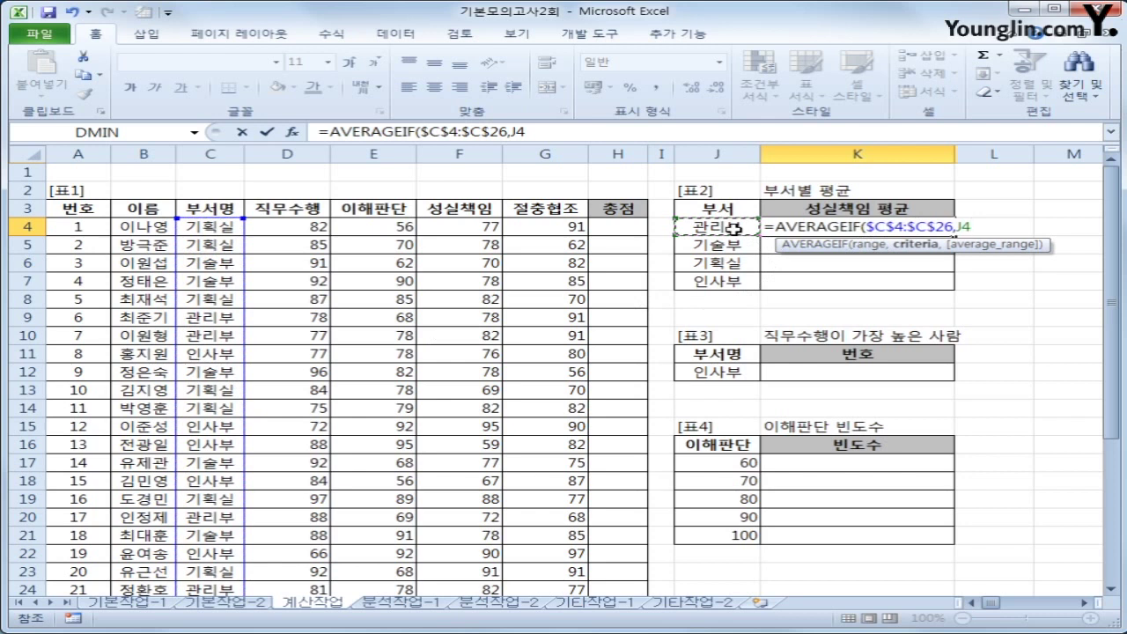
text(,)
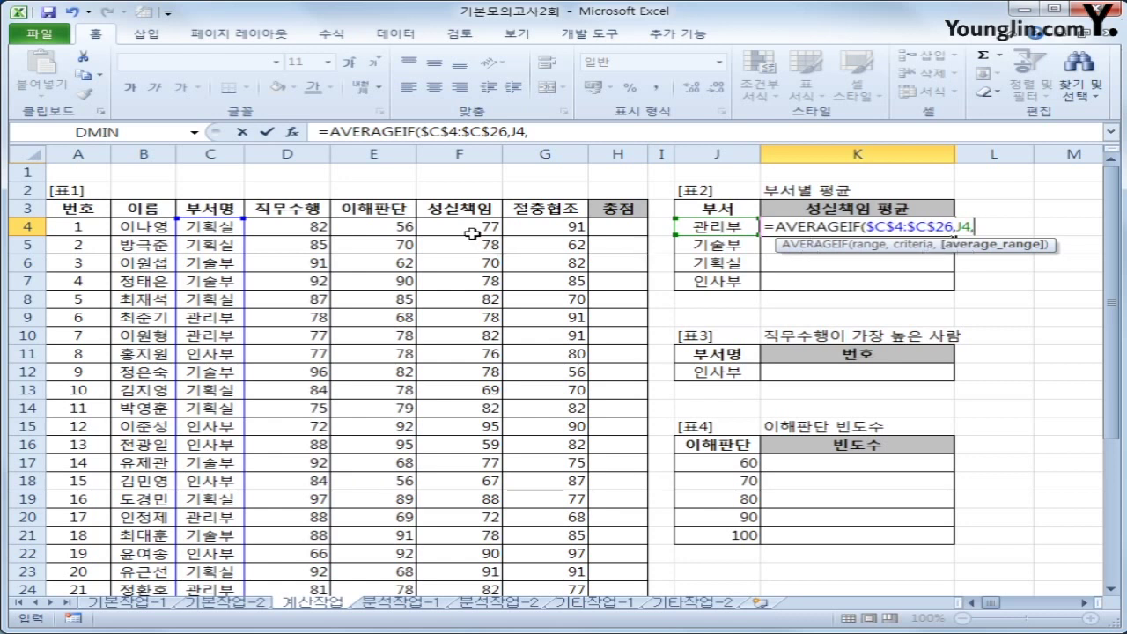
drag(473, 227, 471, 560)
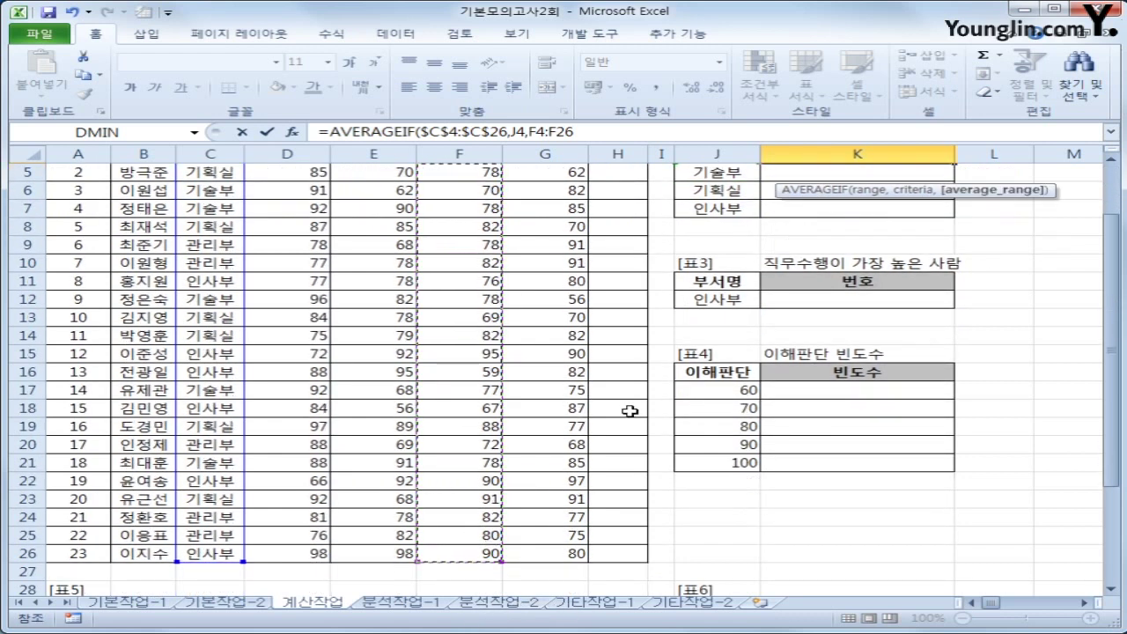
scroll(630, 410, up, 1)
key(F4)
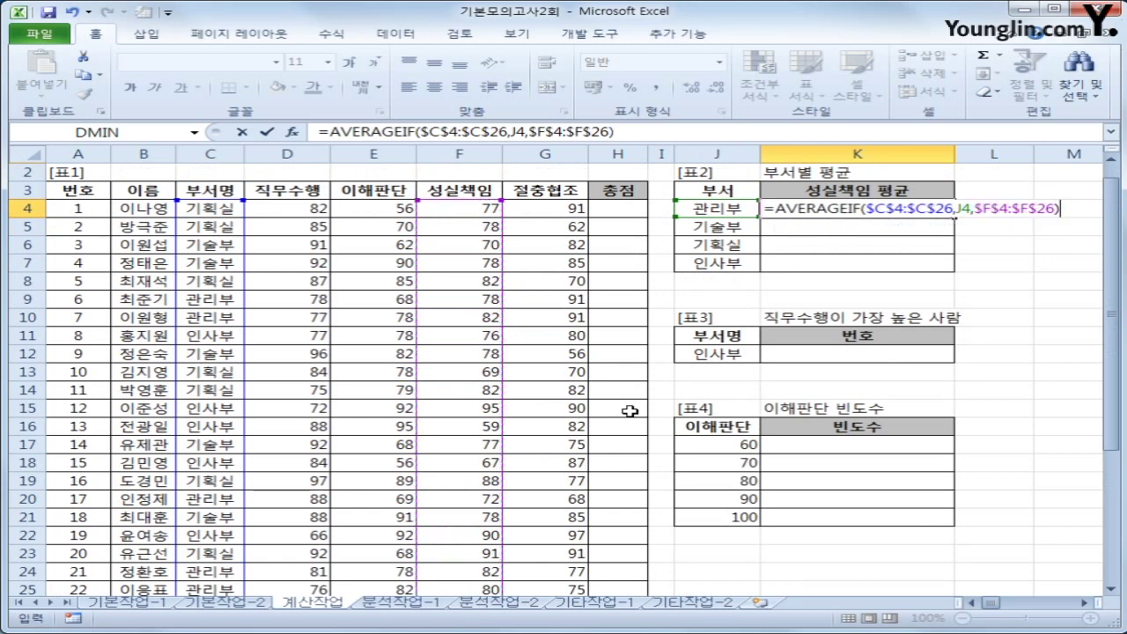
key(Return)
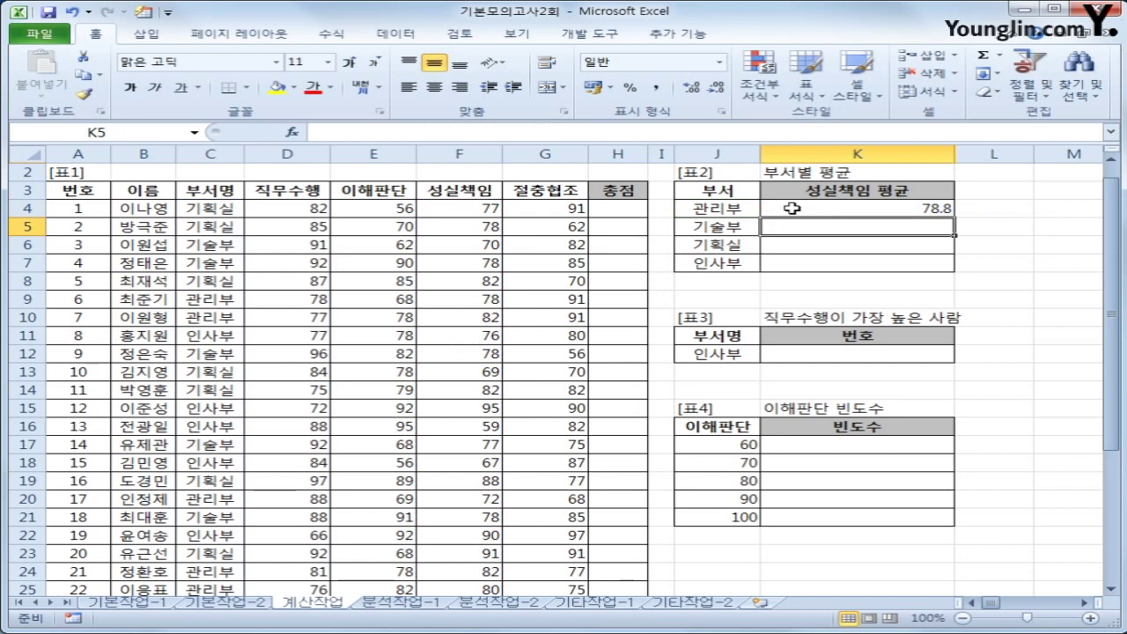
Wrap K4's AVERAGEIF in ROUNDDOWN with 1 decimal place
click(784, 210)
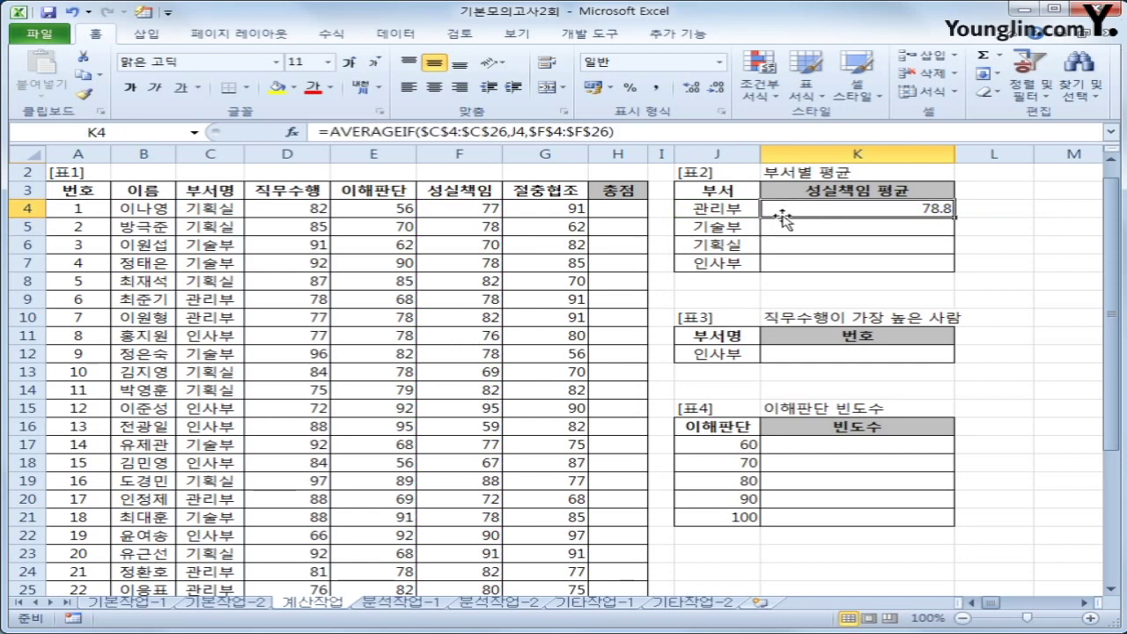
click(324, 132)
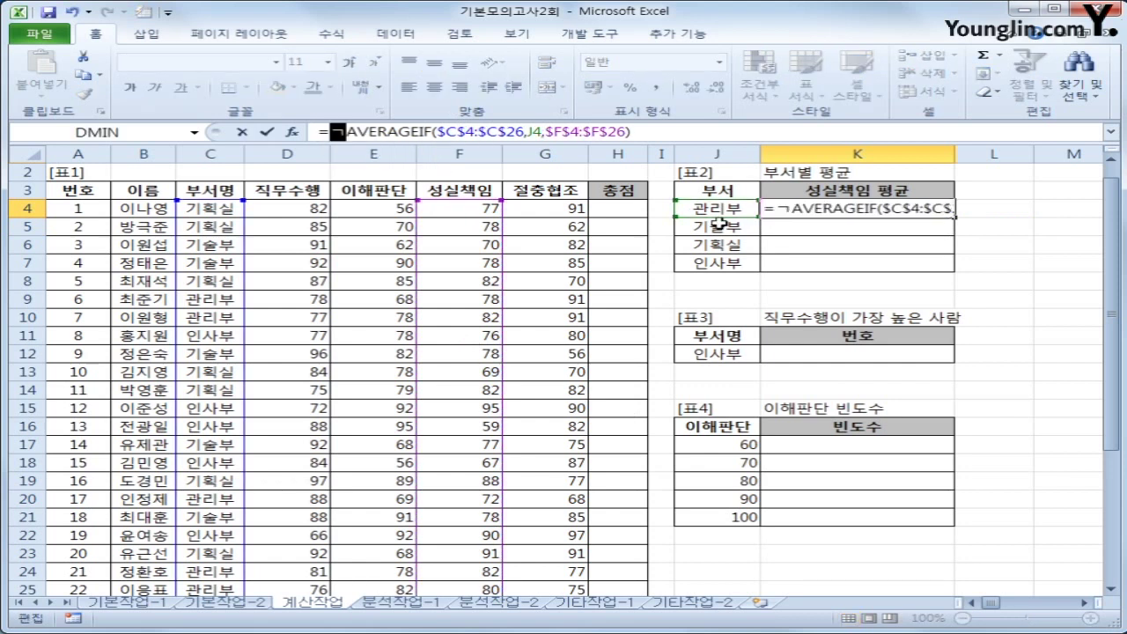
text(ro)
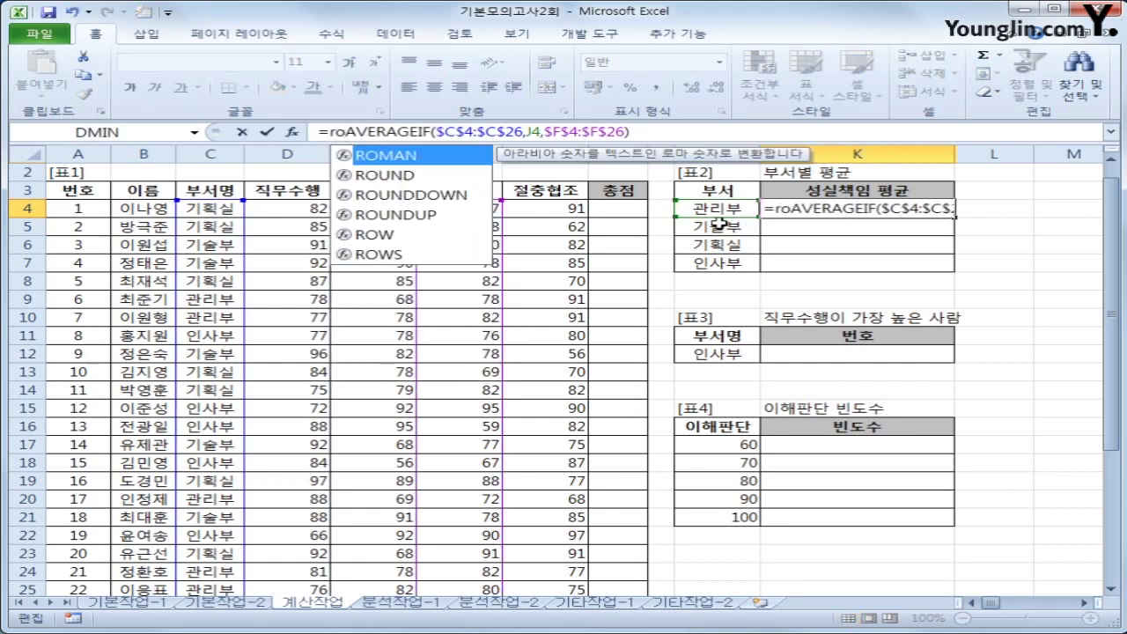
key(Down)
key(Down)
key(Tab)
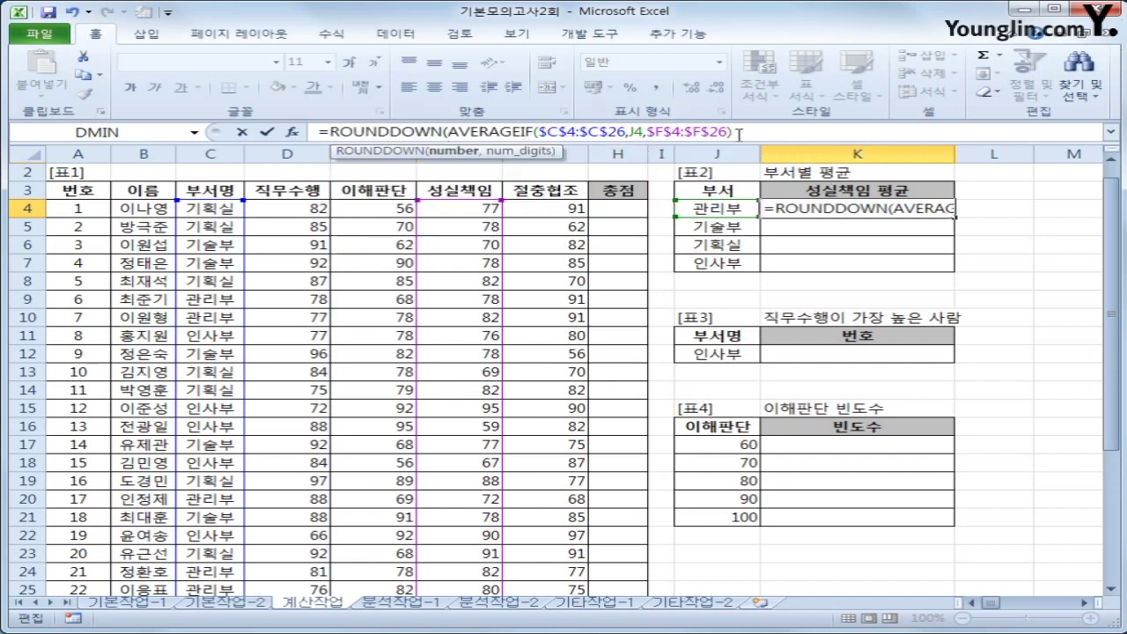
text(,)
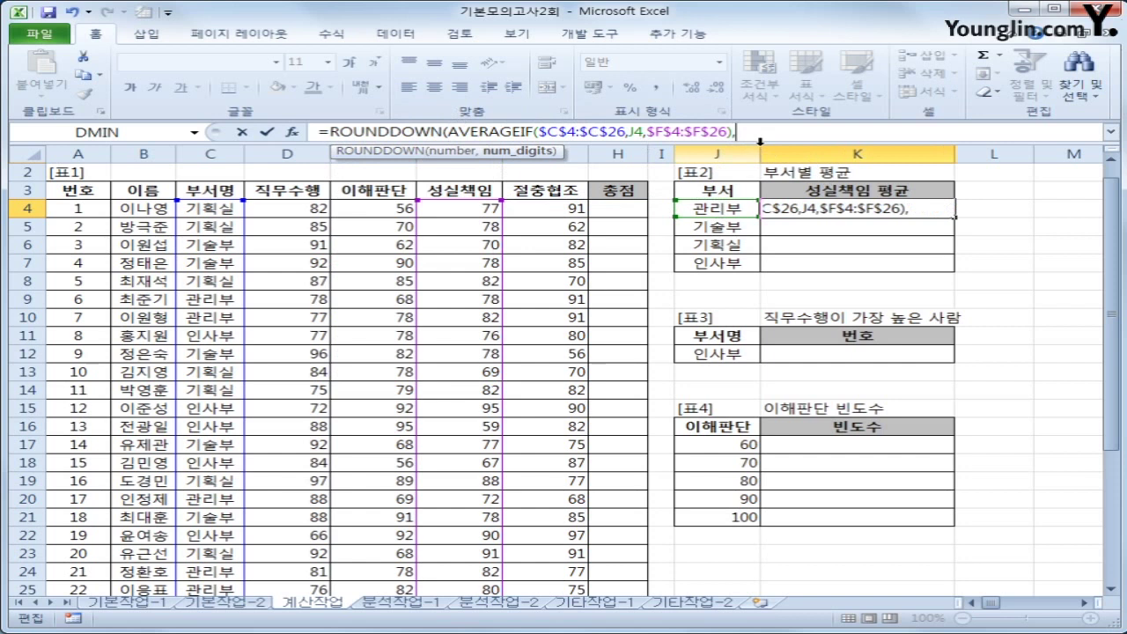
text(1)
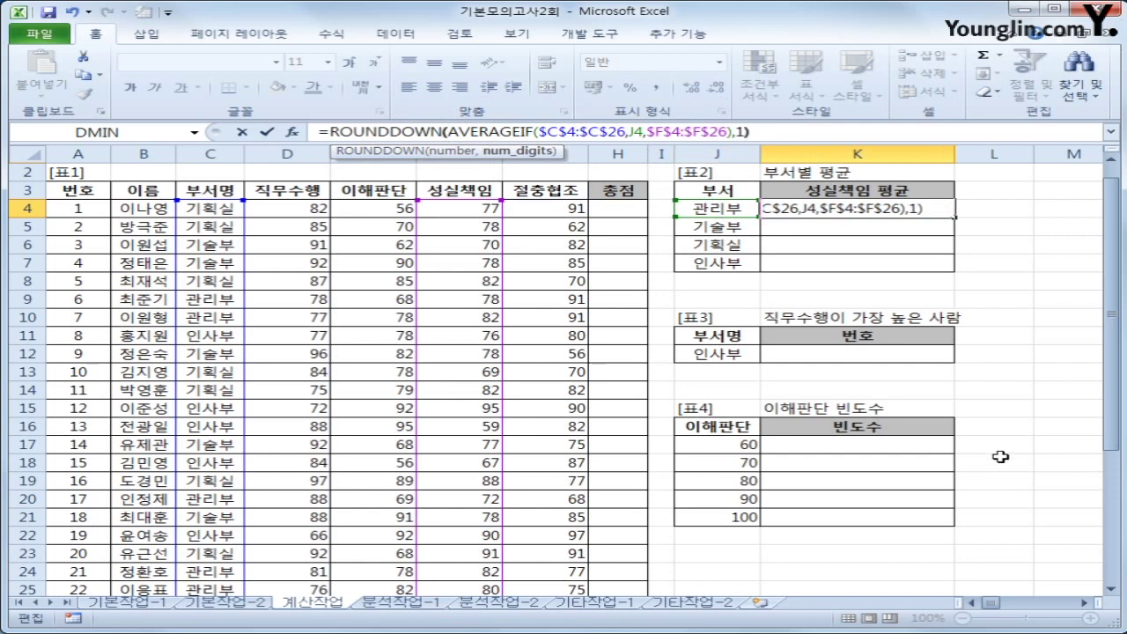
text())
key(Return)
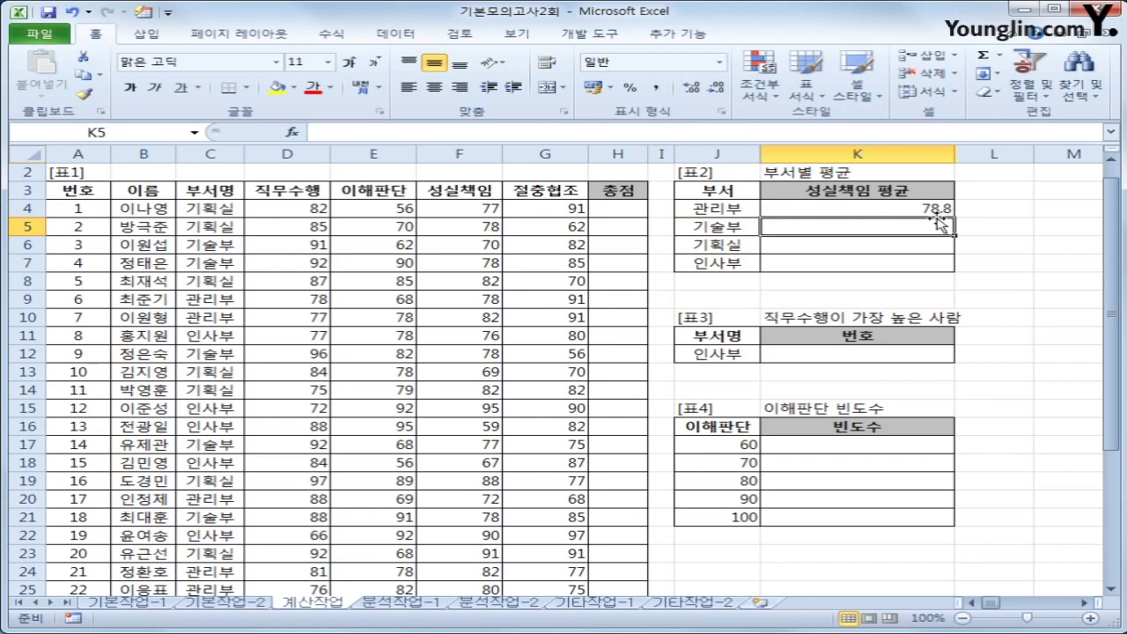
Fill the rounded average down to K7, giving 76.2, 81 and 79.5
click(940, 213)
drag(954, 215, 949, 272)
click(913, 207)
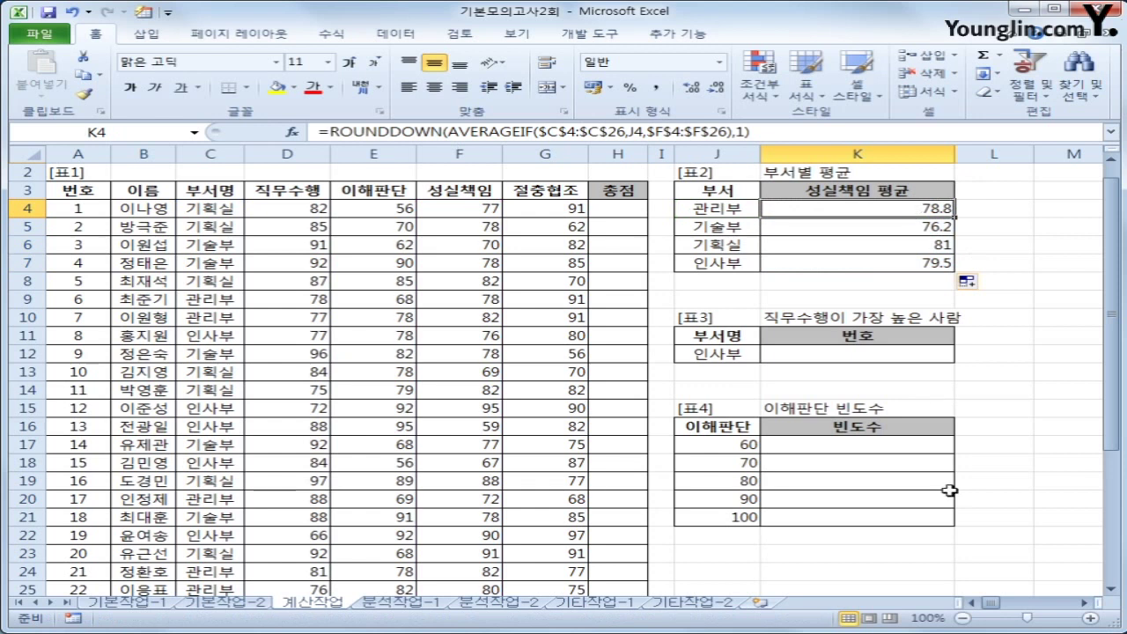
click(866, 355)
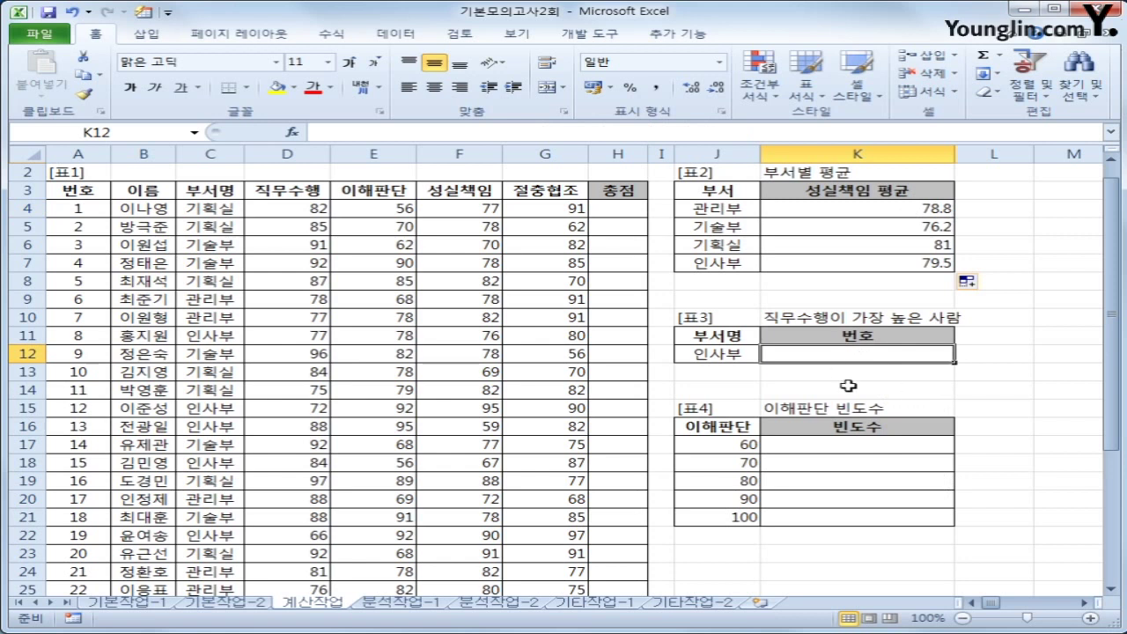
Insert the DMAX database function into K12
click(752, 356)
click(810, 356)
click(291, 132)
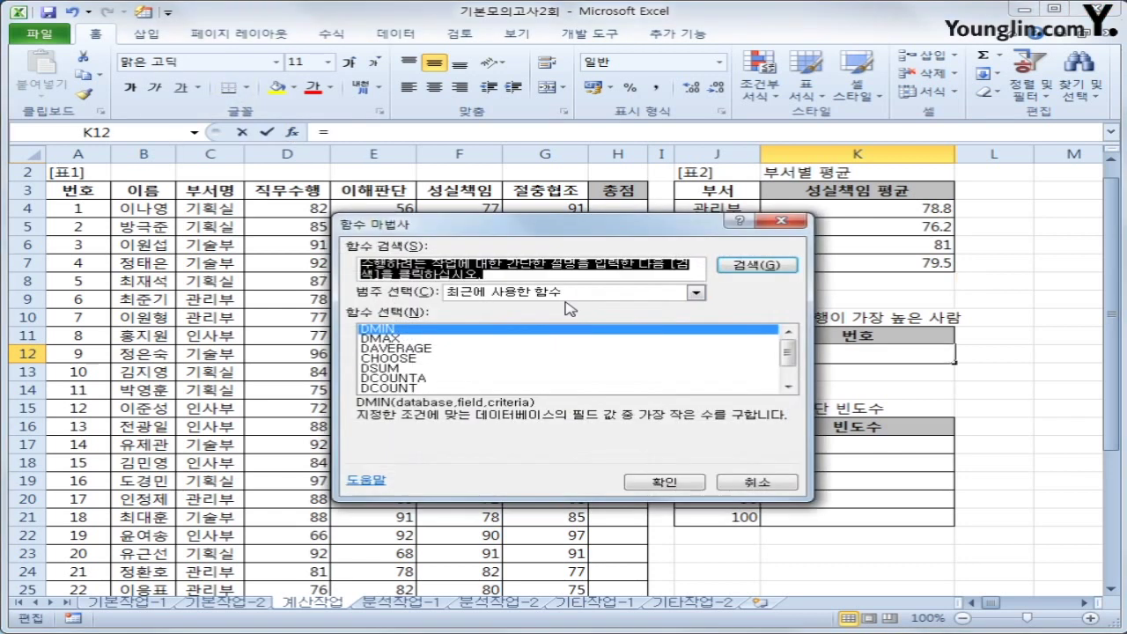
drag(553, 238, 712, 160)
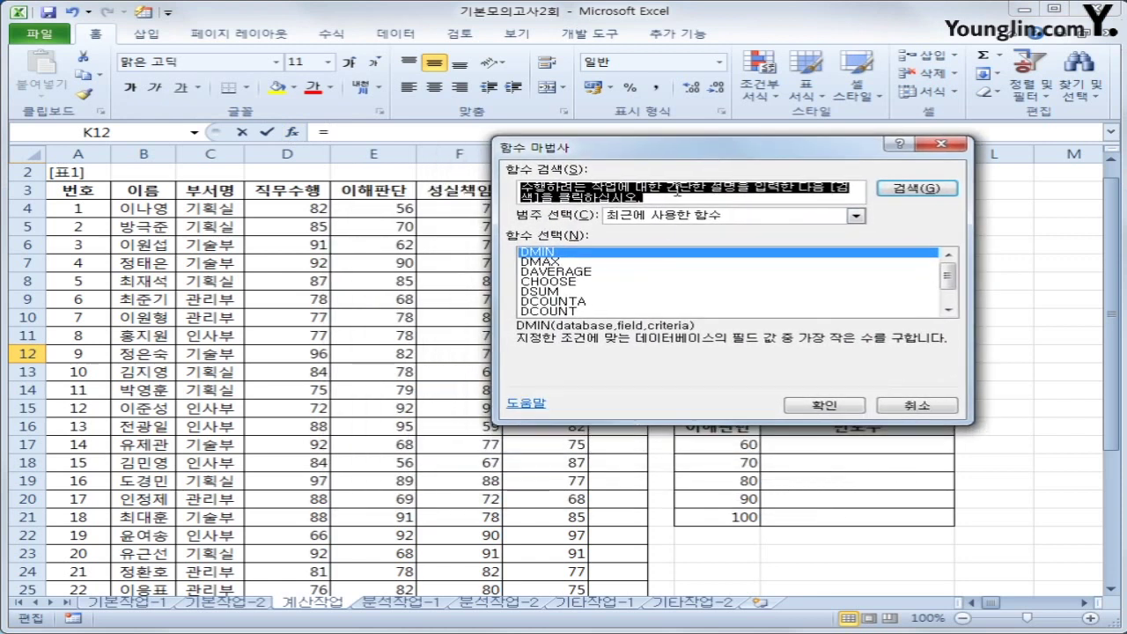
click(658, 217)
click(657, 301)
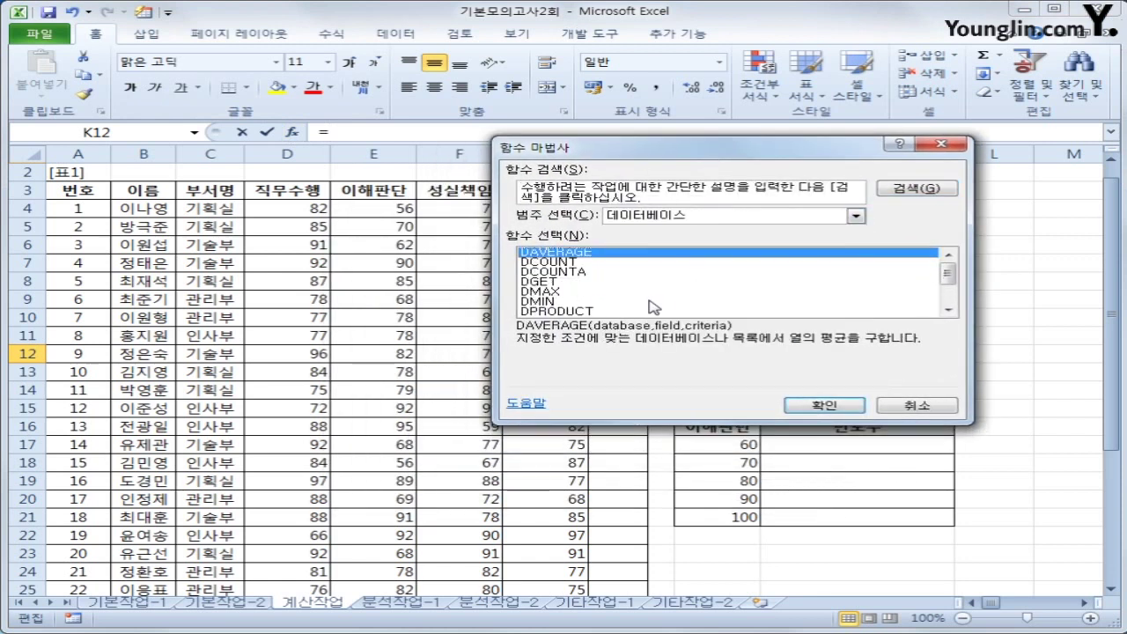
click(568, 292)
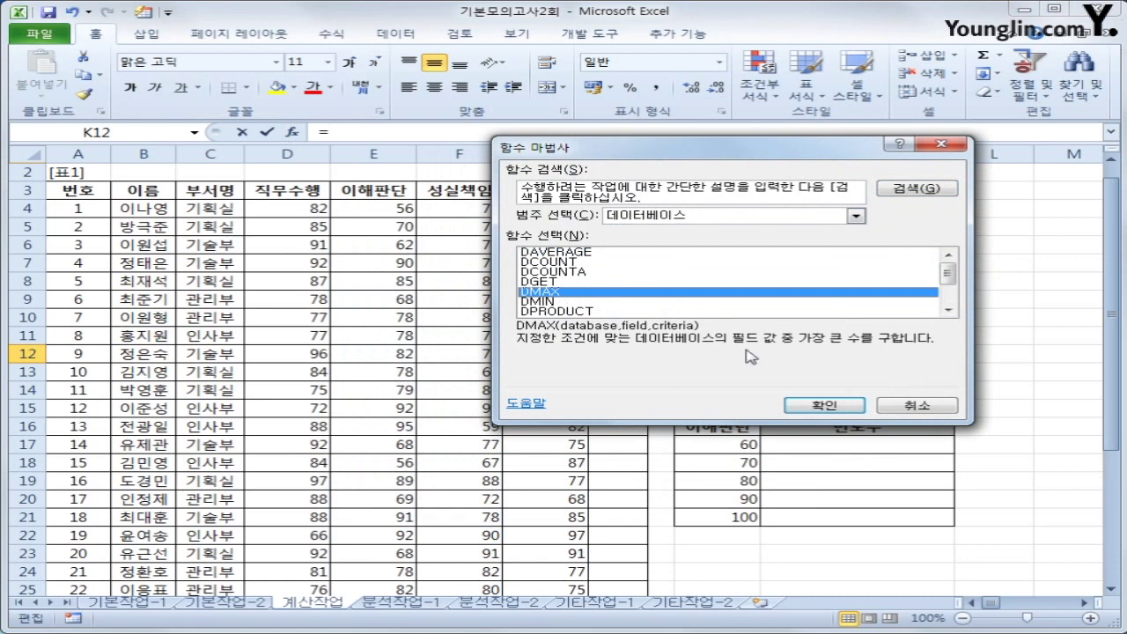
click(828, 407)
Set DMAX's database to A3:H26, field to D3 and criteria to J11:J12, returning 98
drag(786, 379, 687, 544)
click(94, 189)
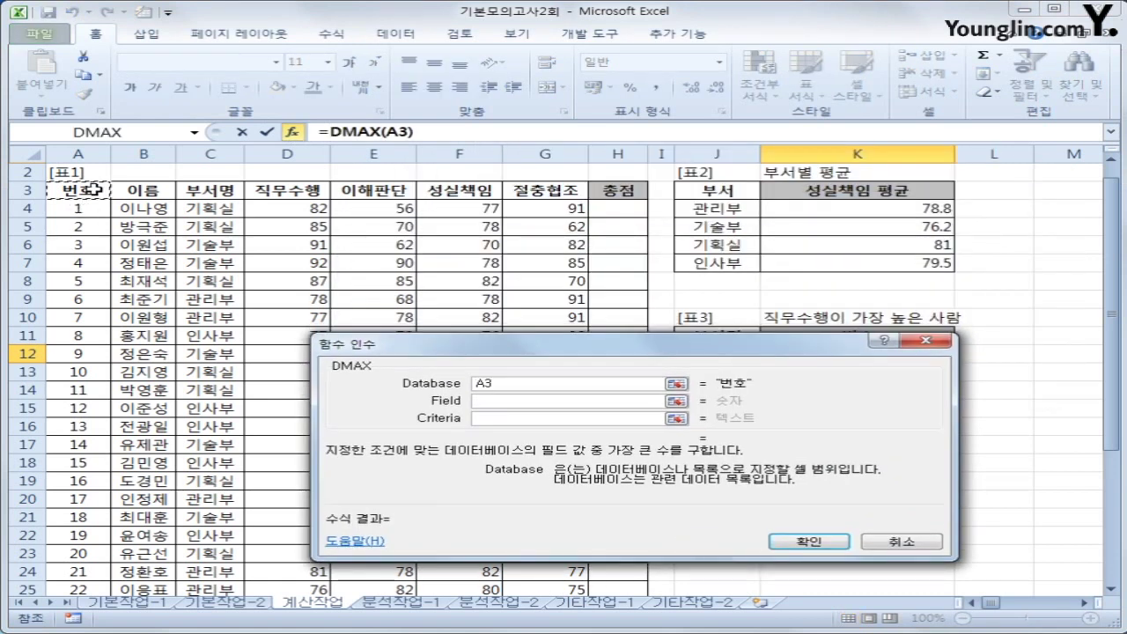
drag(94, 190, 616, 553)
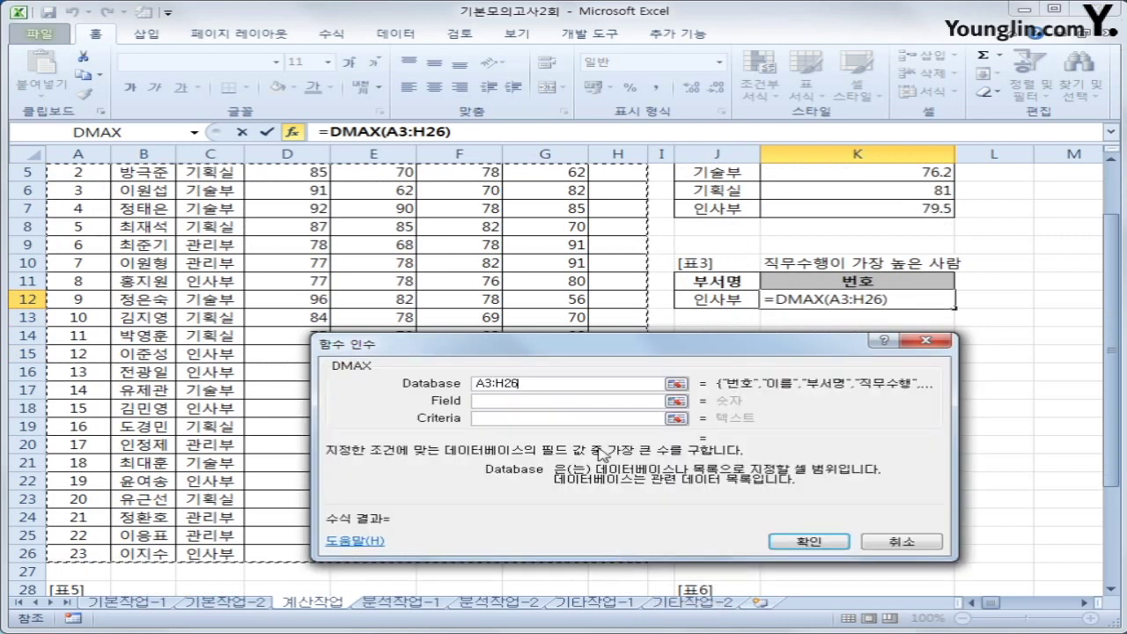
click(572, 402)
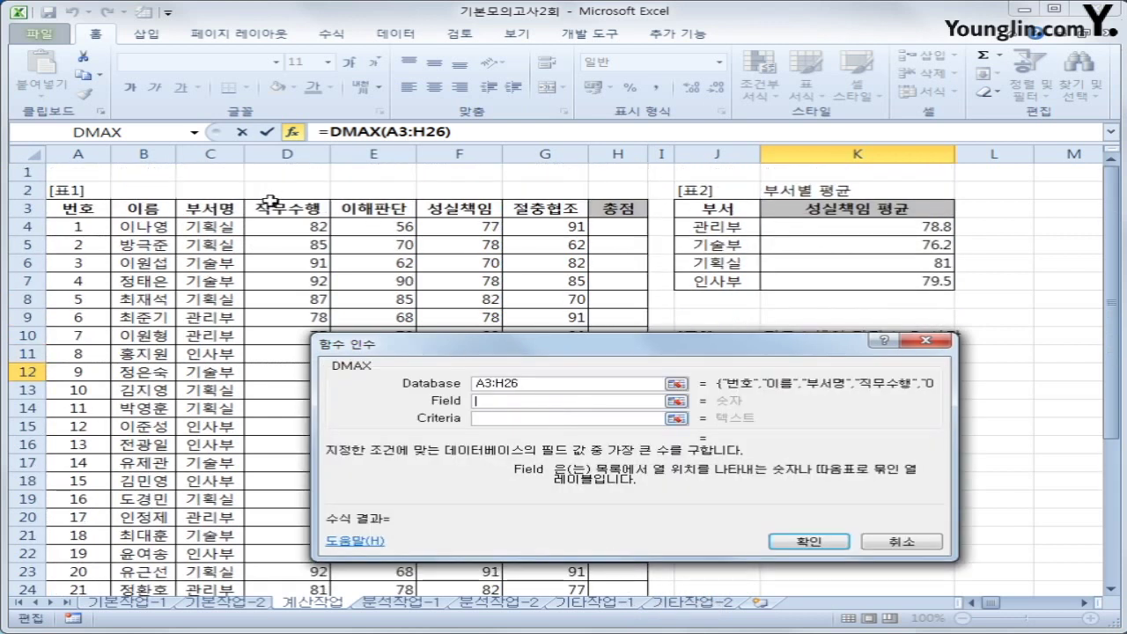
click(280, 208)
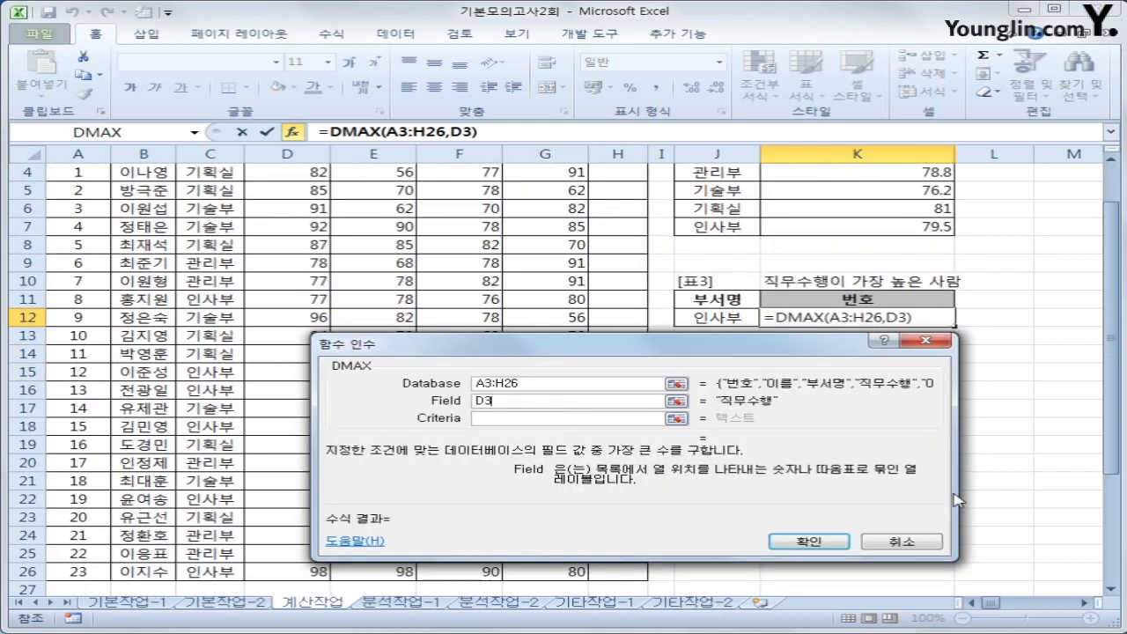
click(487, 418)
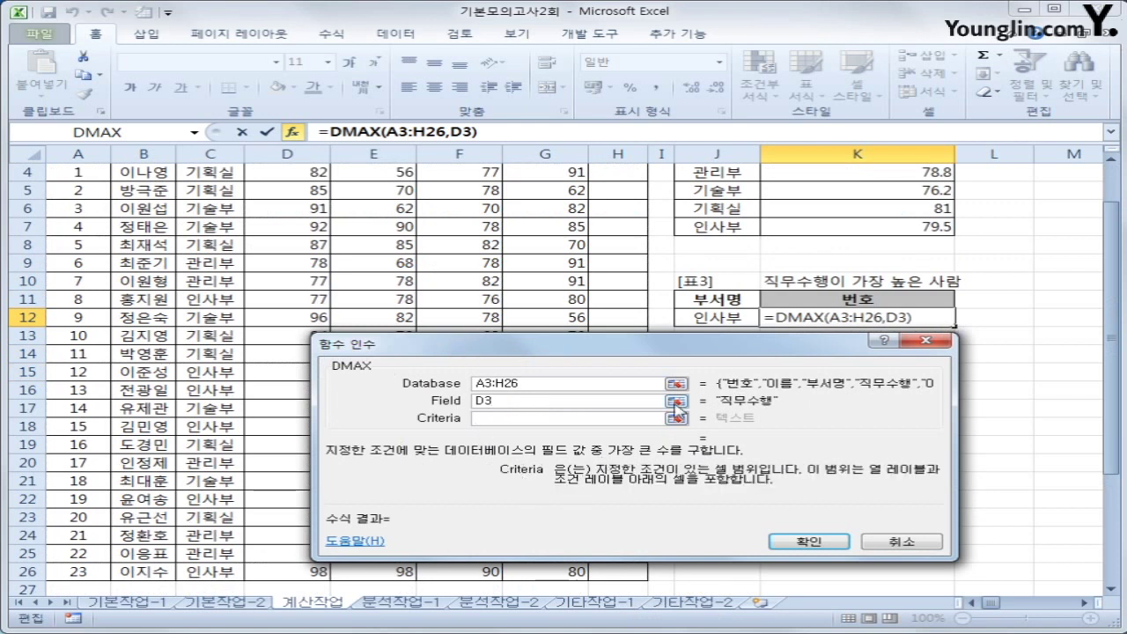
drag(709, 299, 709, 313)
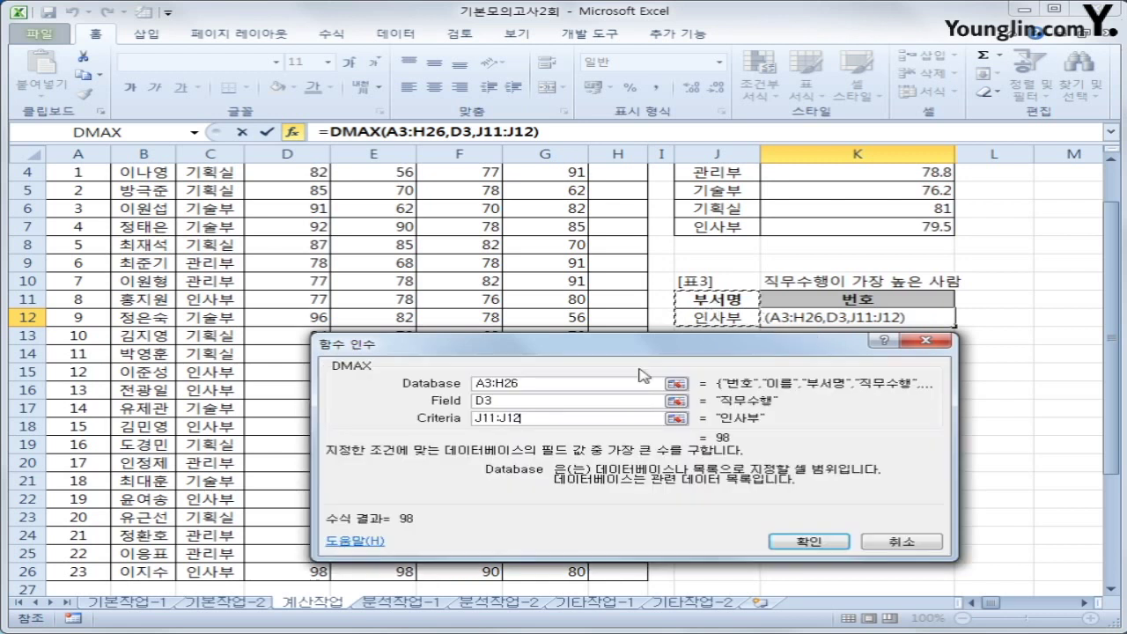
drag(559, 354, 564, 330)
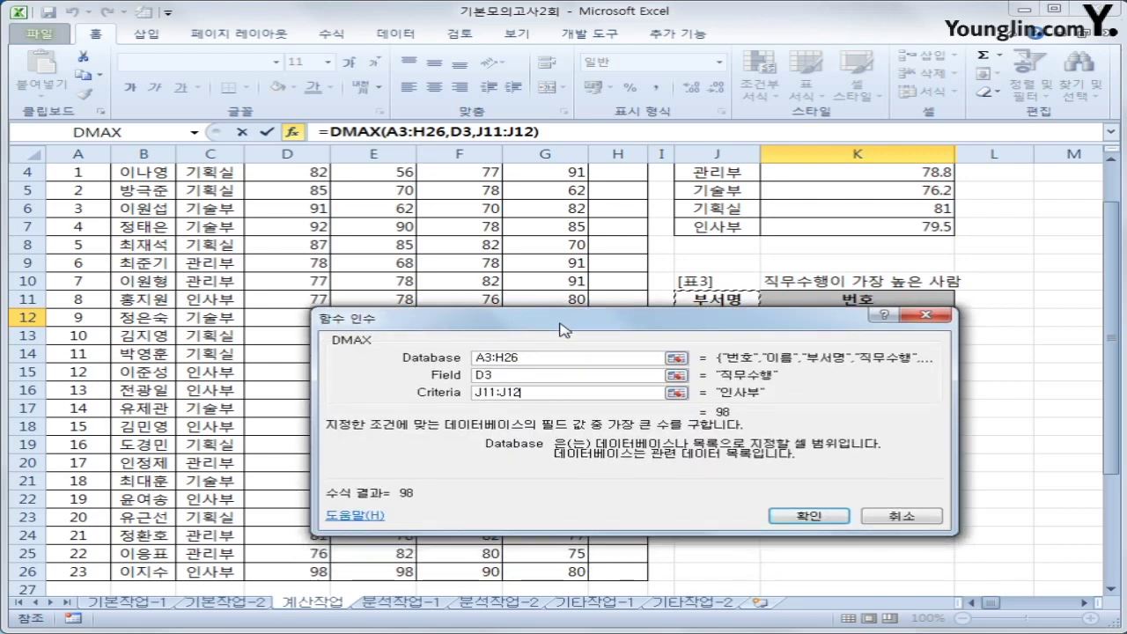
click(806, 516)
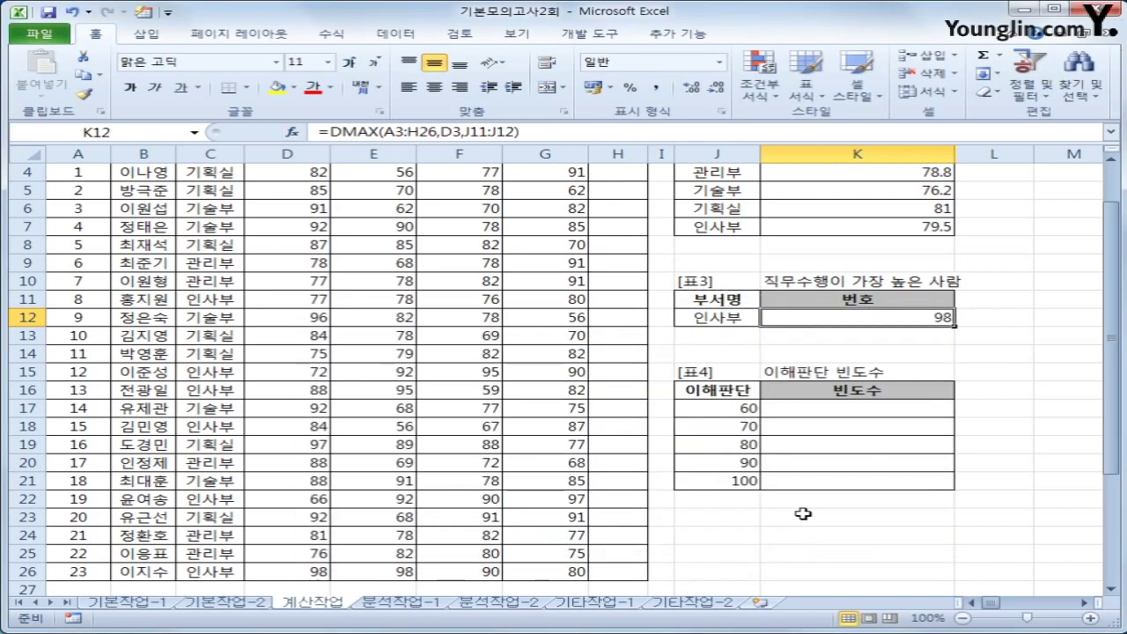
Confirm the top 98 score in D26 belongs to 번호 23, then reopen K12's formula
click(746, 320)
scroll(633, 465, up, 1)
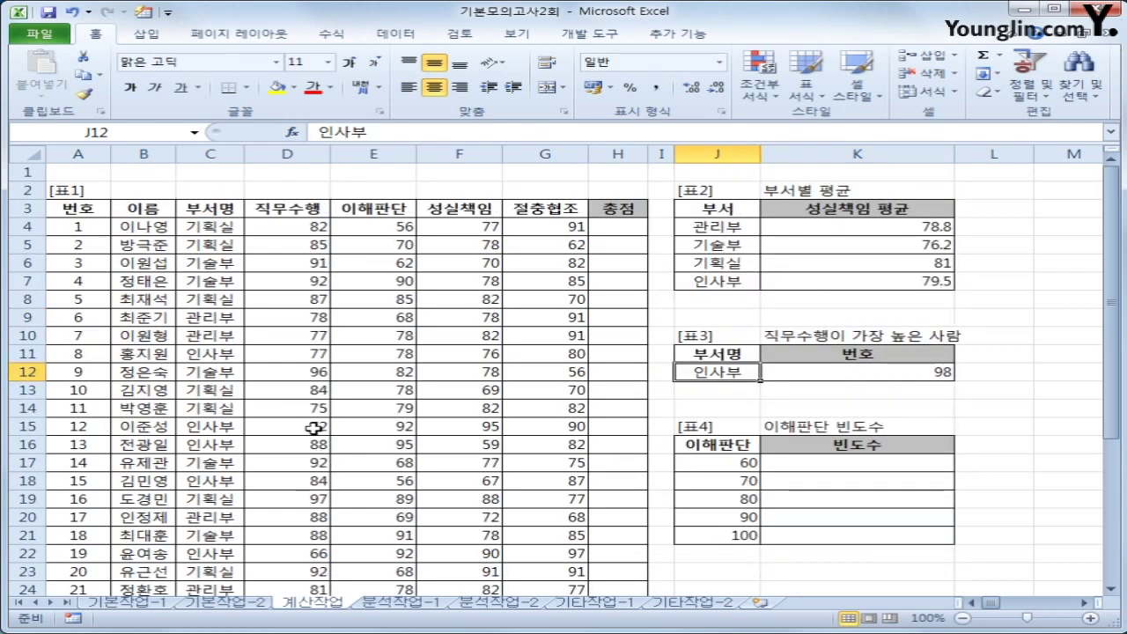
scroll(277, 534, down, 2)
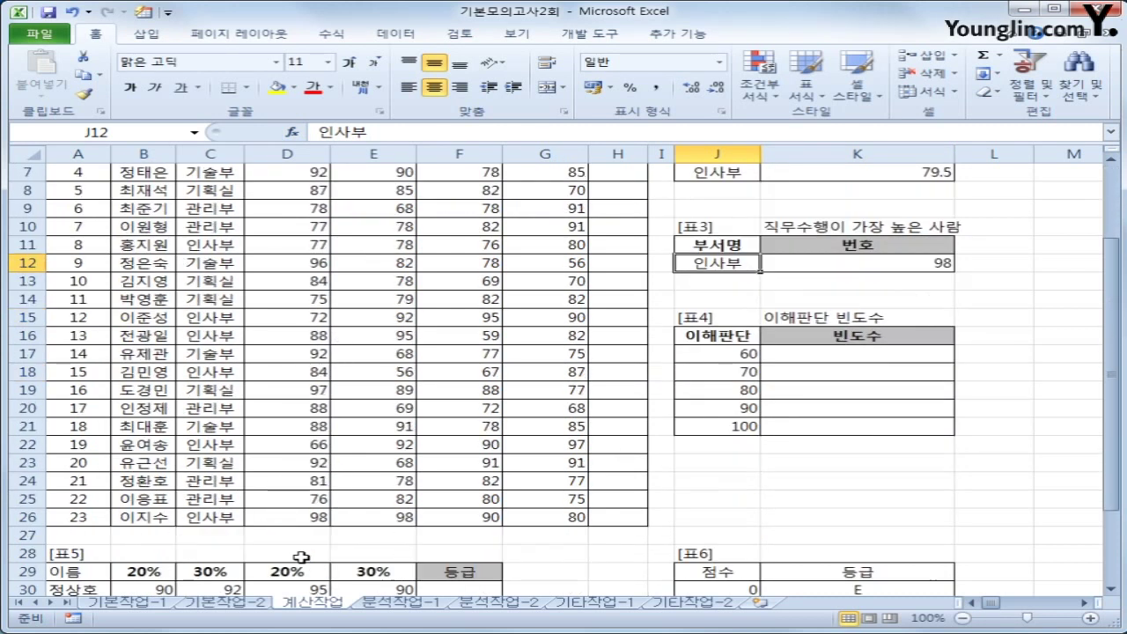
click(302, 516)
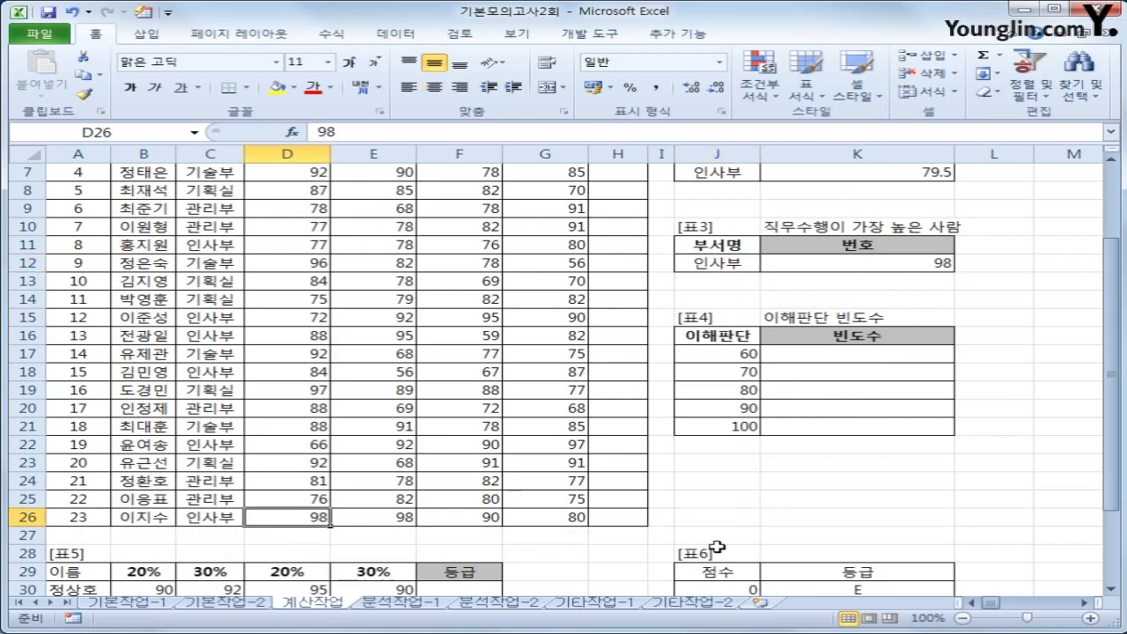
click(75, 524)
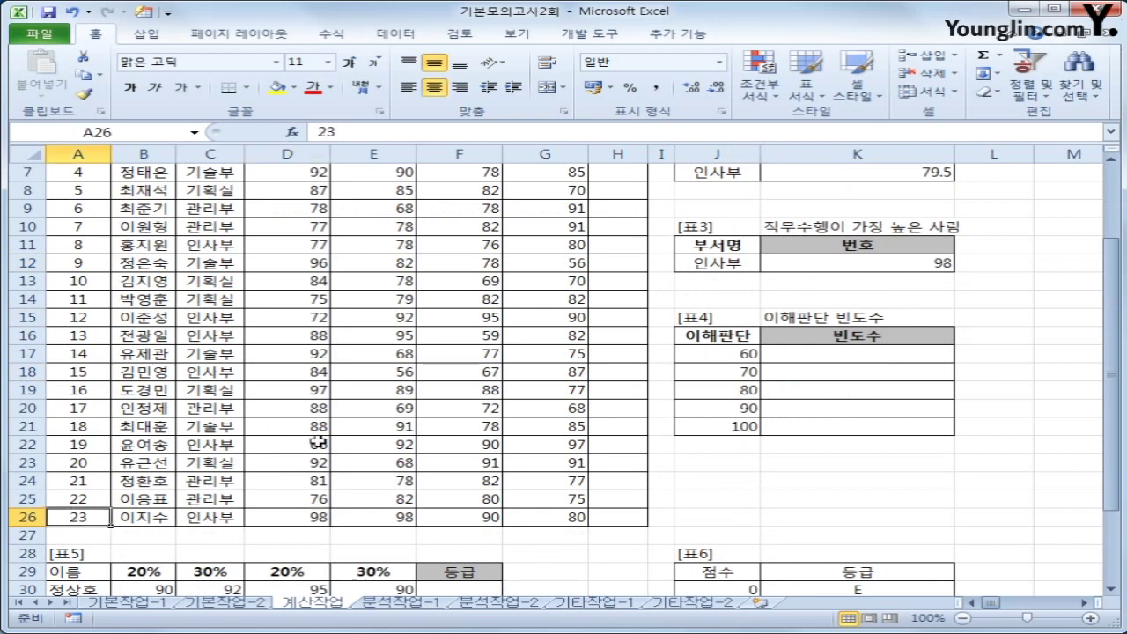
click(870, 262)
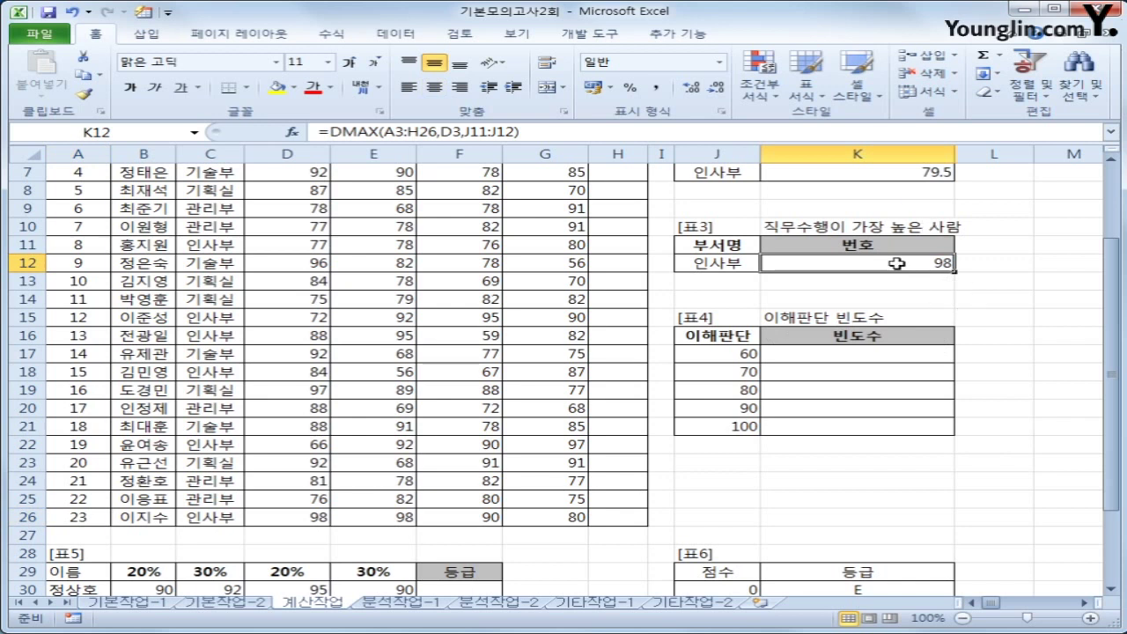
click(327, 132)
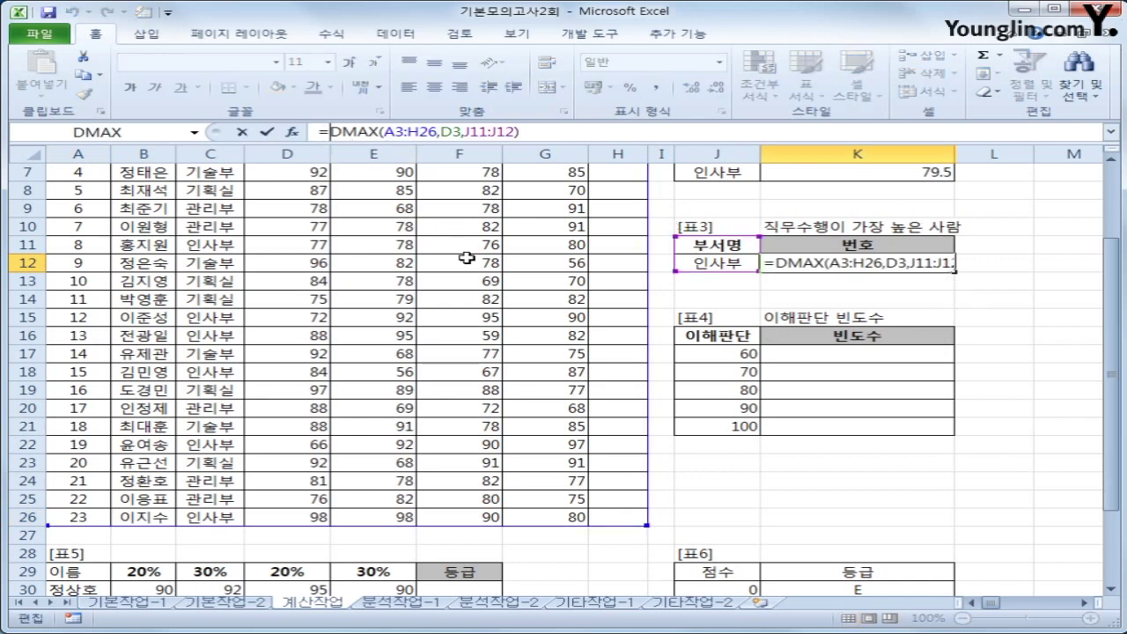
Wrap the DMAX in MATCH and begin the lookup array with the department range C4:C26
text(m)
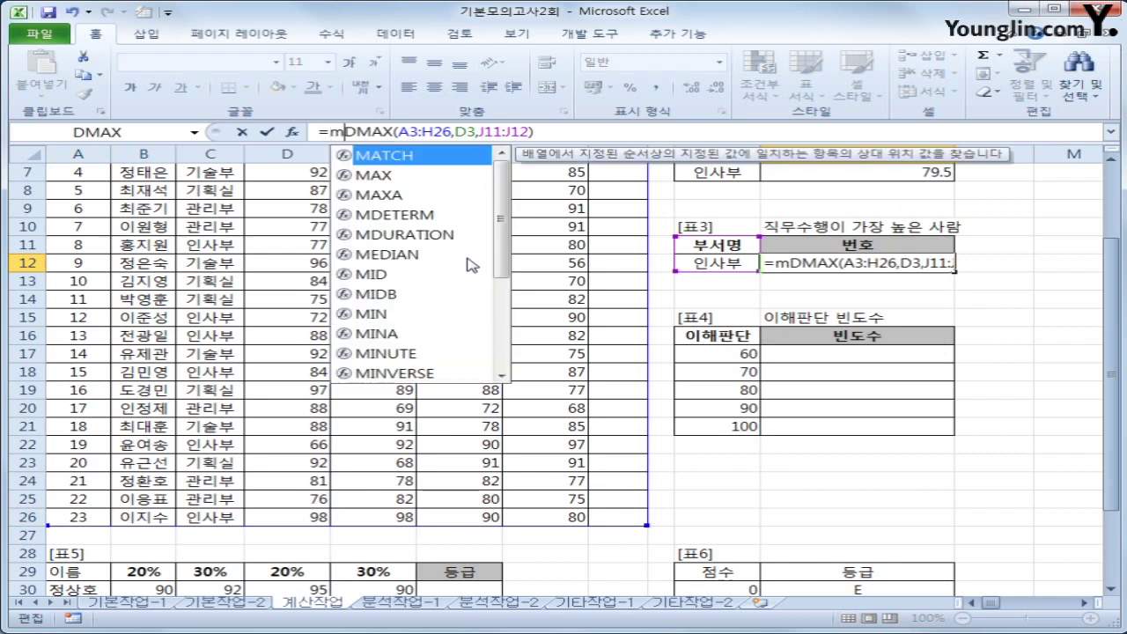
text(q)
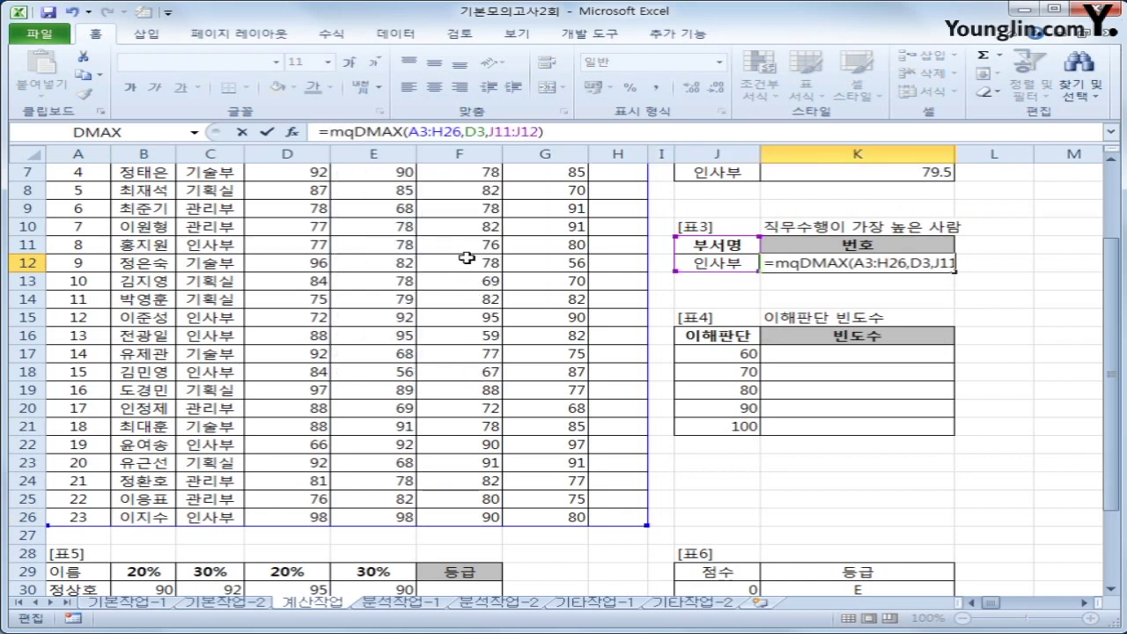
key(BackSpace)
key(Tab)
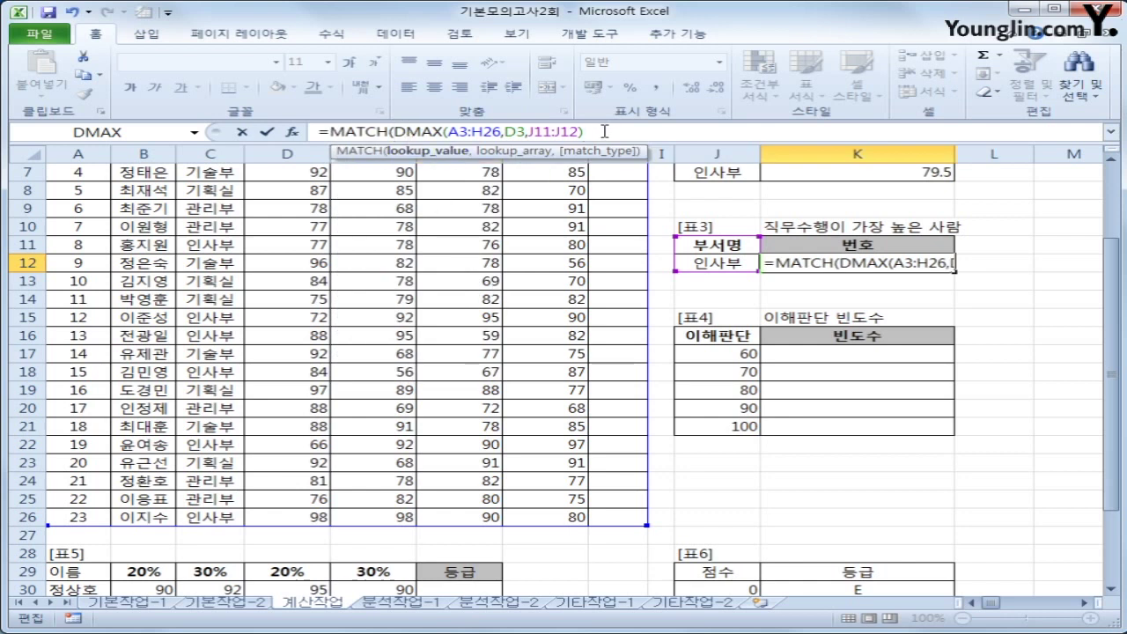
click(602, 133)
text(,)
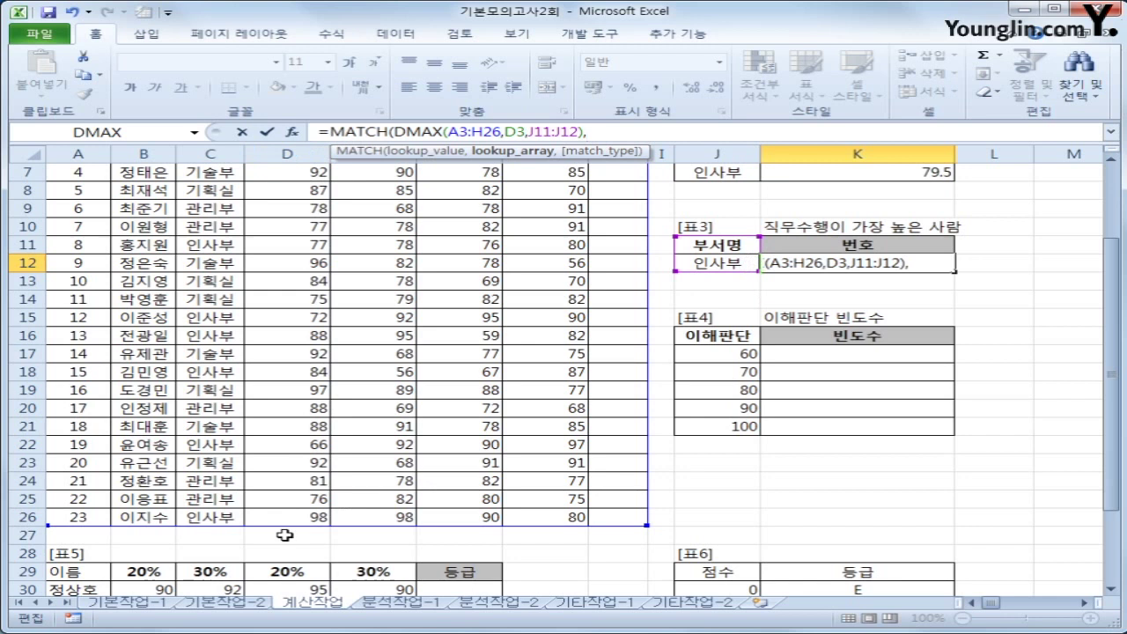
text(()
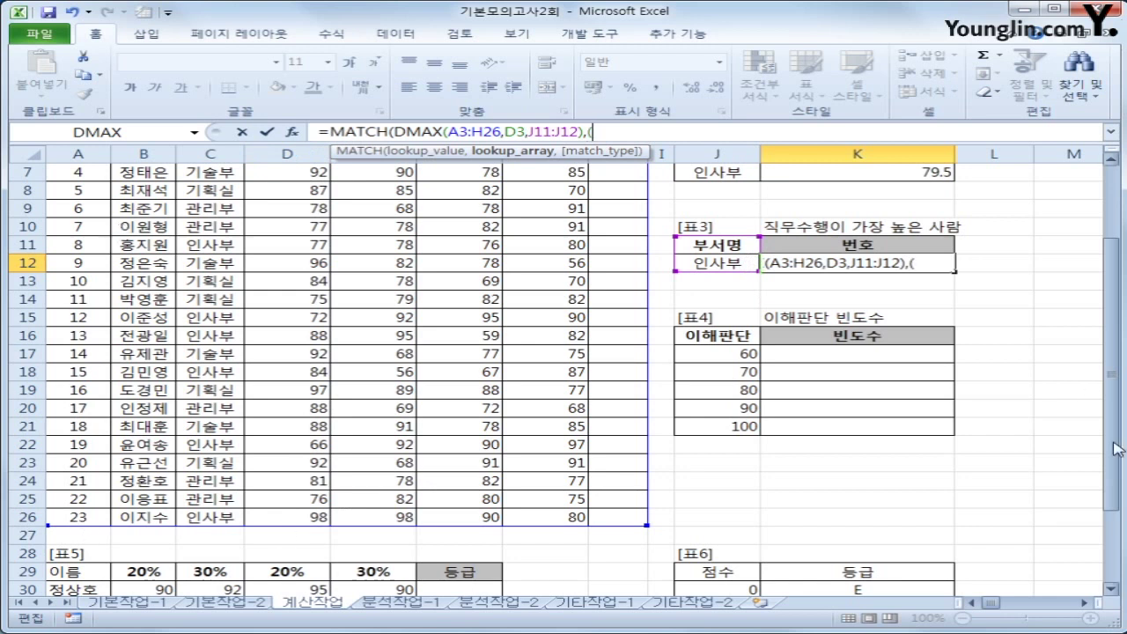
drag(1114, 387, 1114, 352)
drag(195, 230, 210, 553)
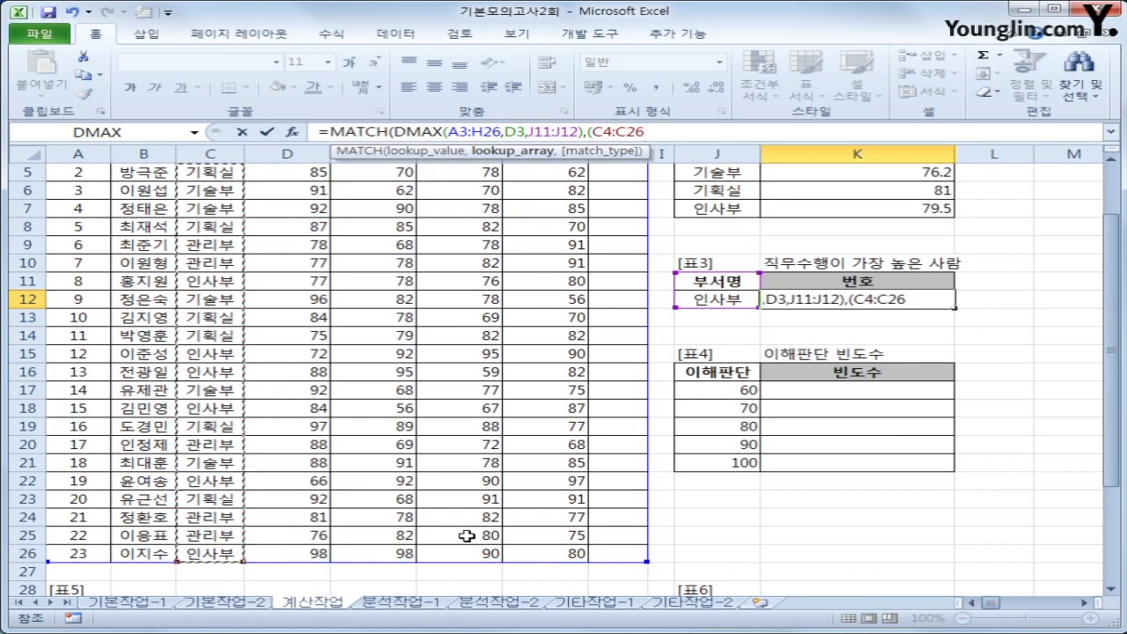
Complete the lookup array (C4:C26=J12)*D4:D26 with match type 0 as an array formula, returning 23
text(=)
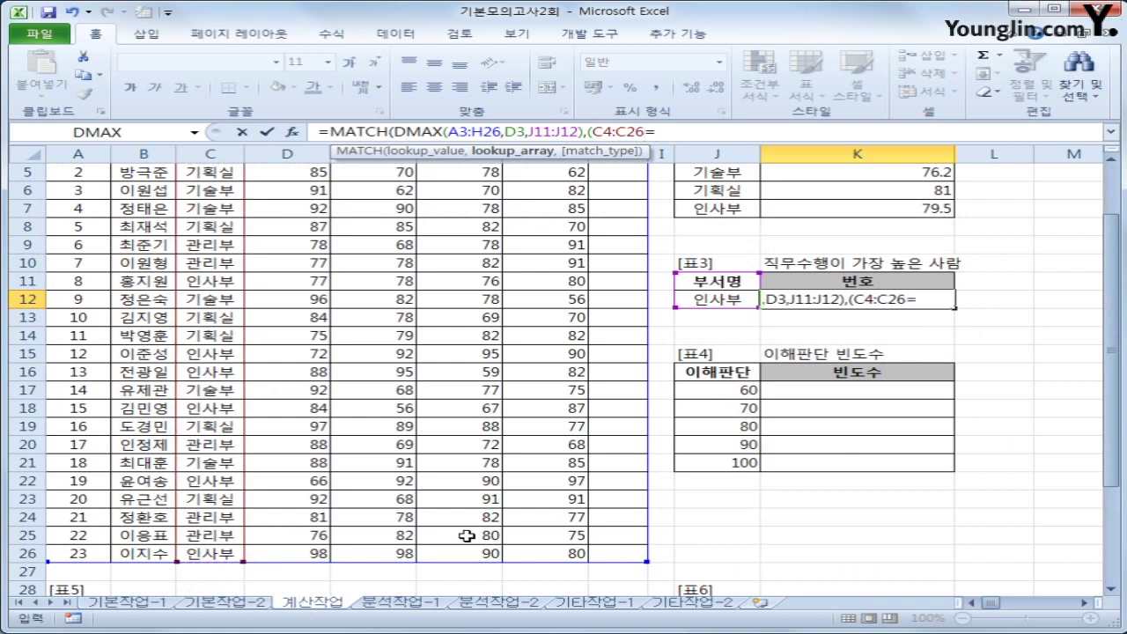
click(727, 299)
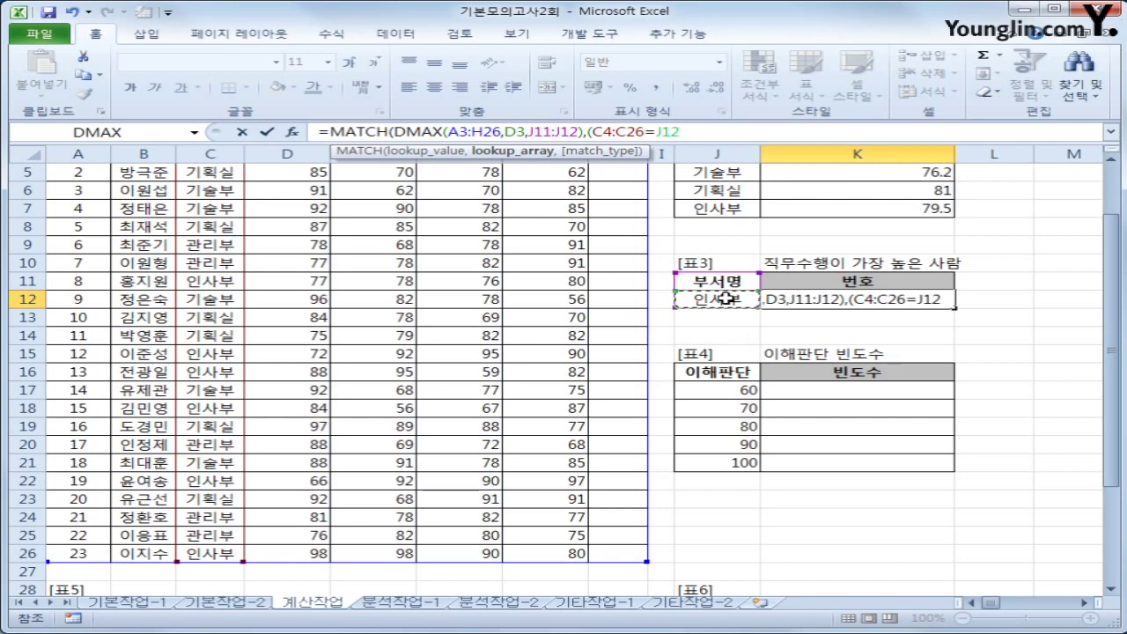
text()*)
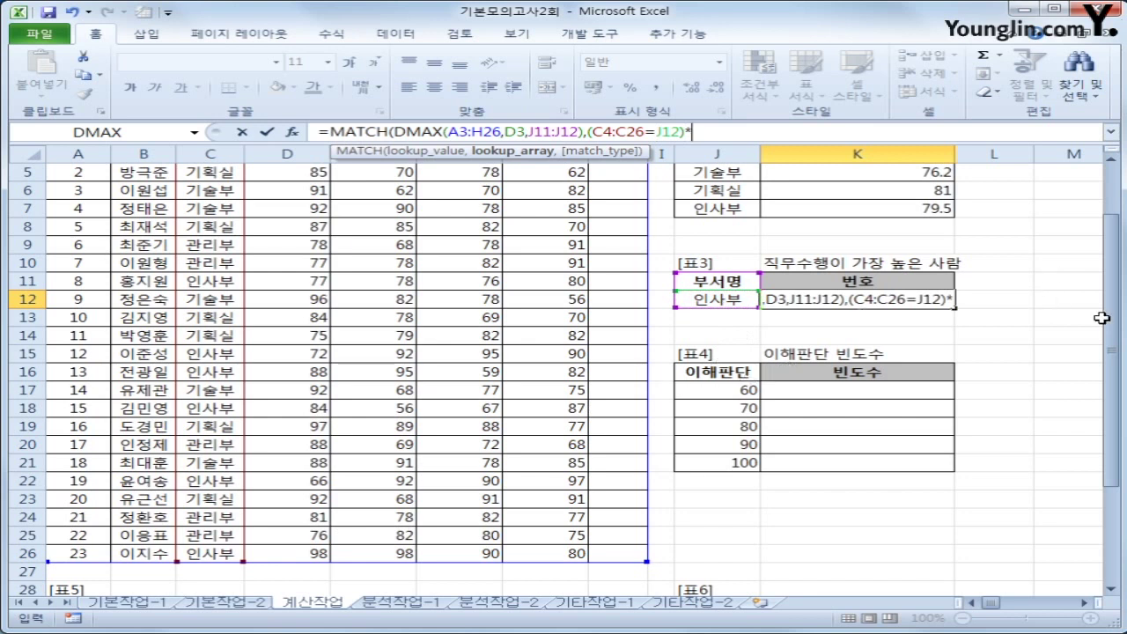
drag(1111, 317, 1111, 269)
click(287, 228)
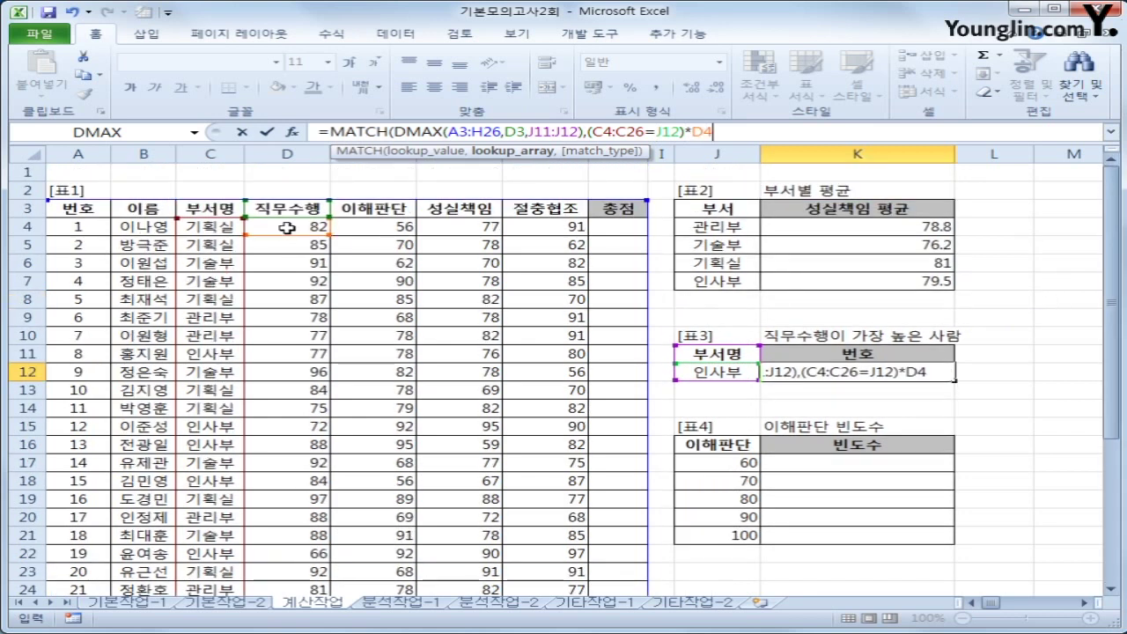
drag(287, 228, 291, 558)
text(,)
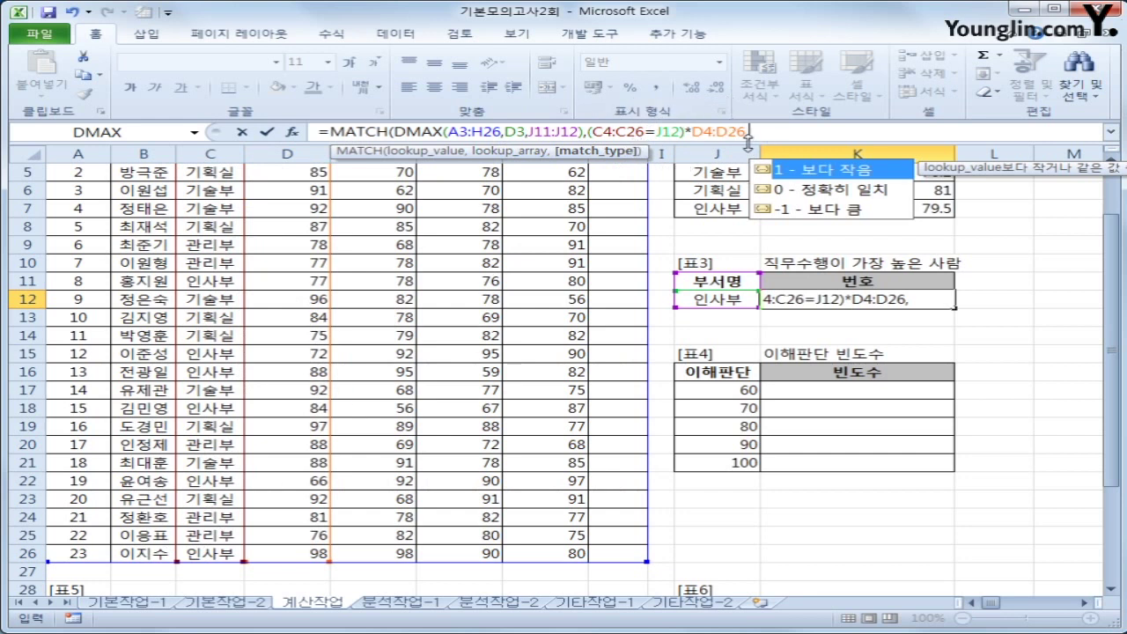
text(0))
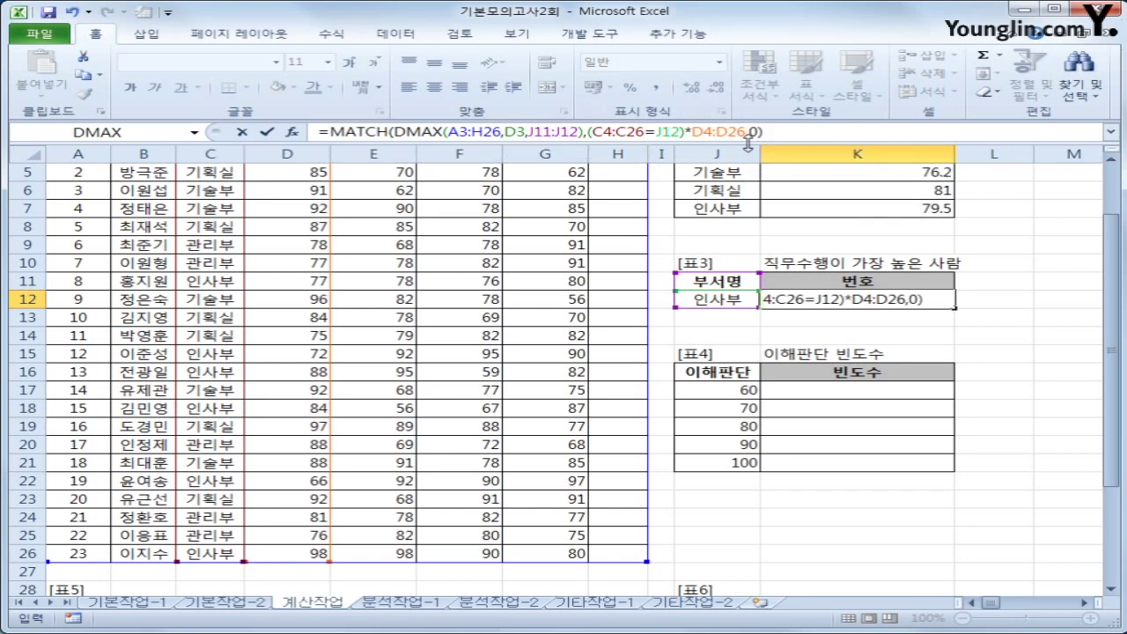
key(ctrl+shift+Return)
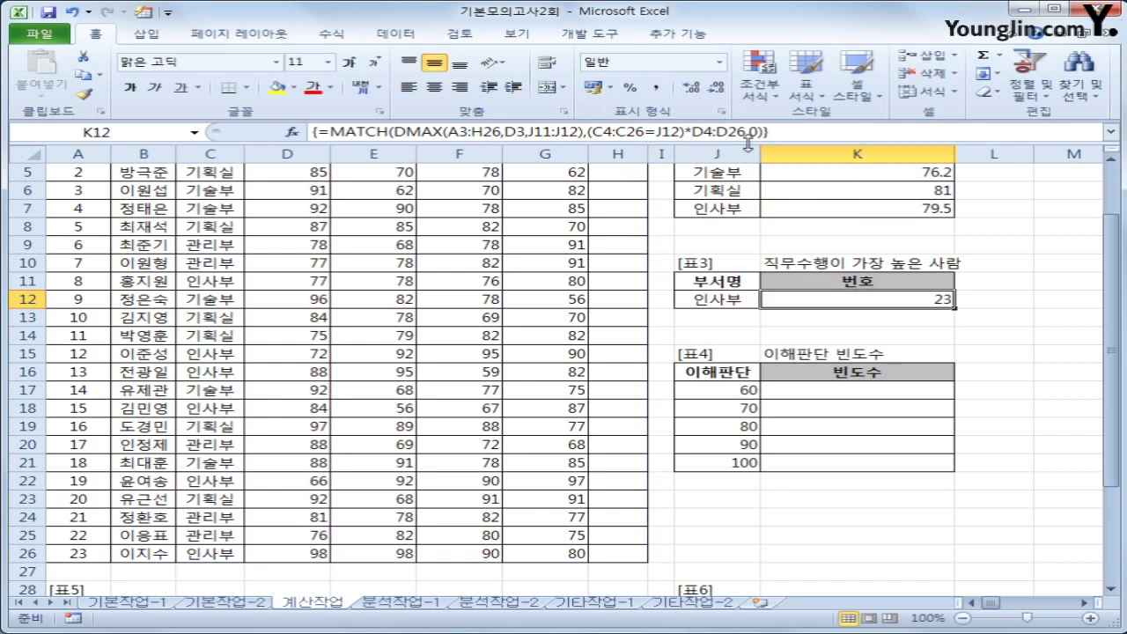
click(319, 552)
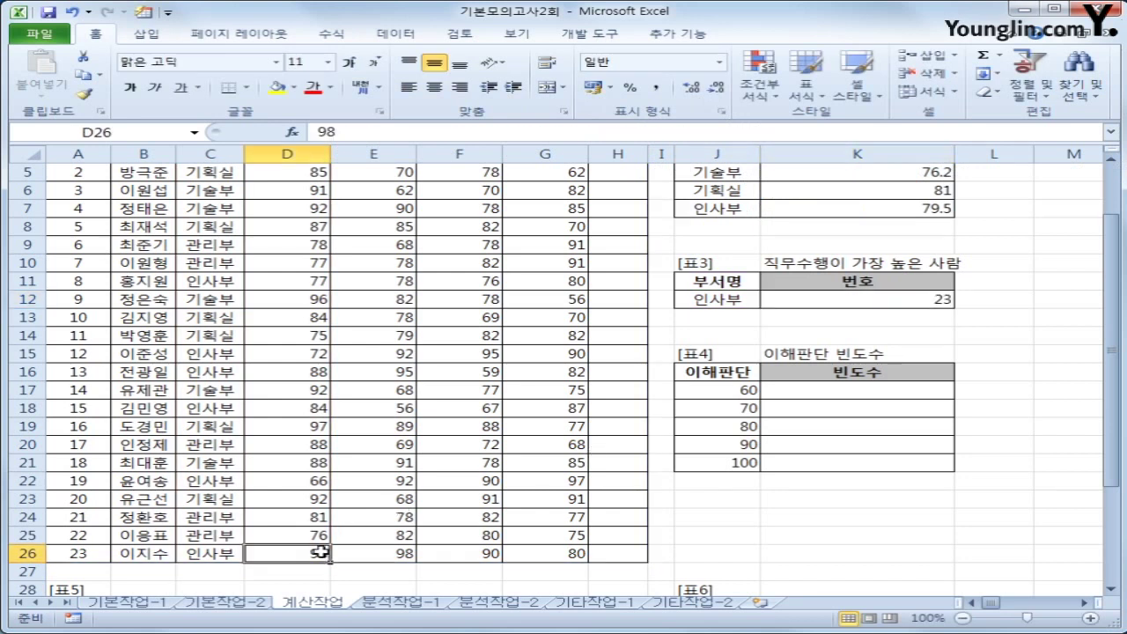
click(223, 556)
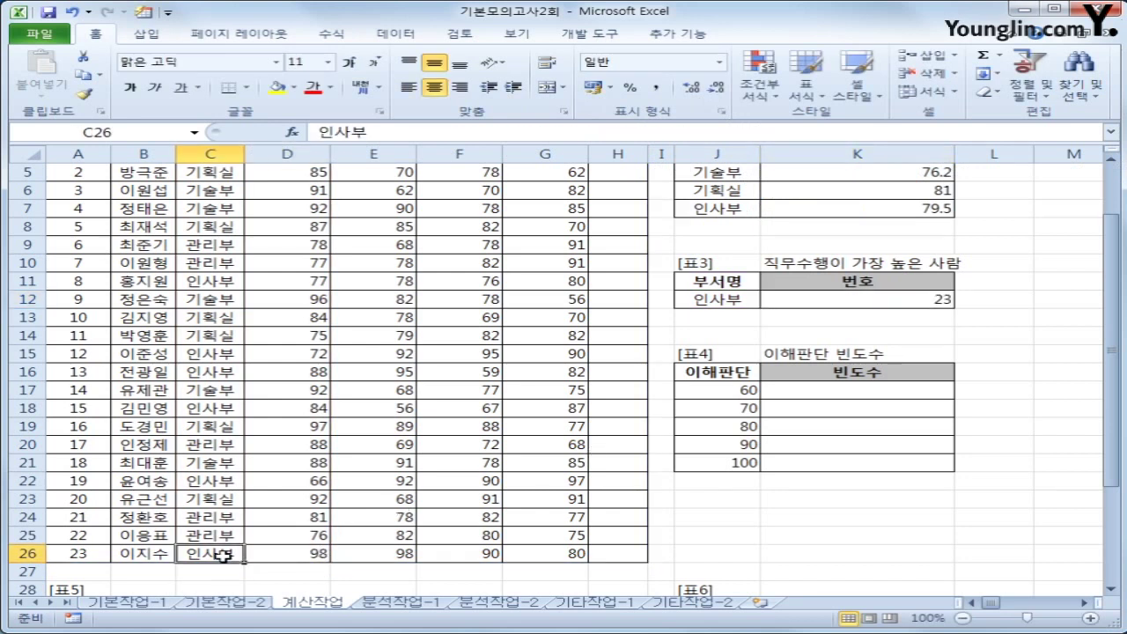
click(88, 552)
click(898, 296)
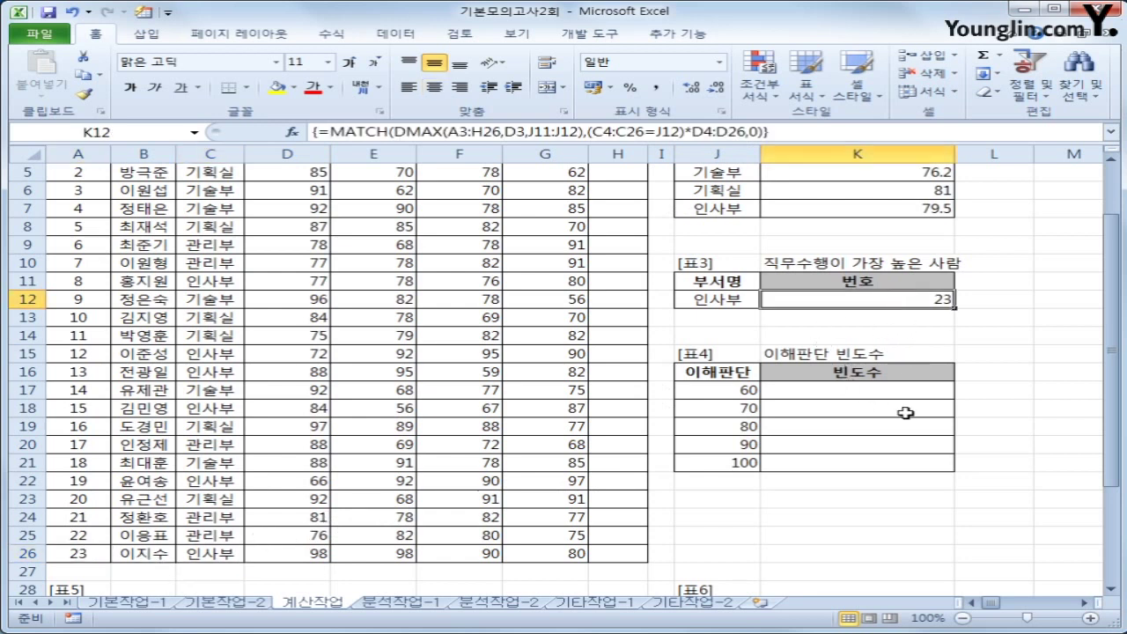
click(829, 385)
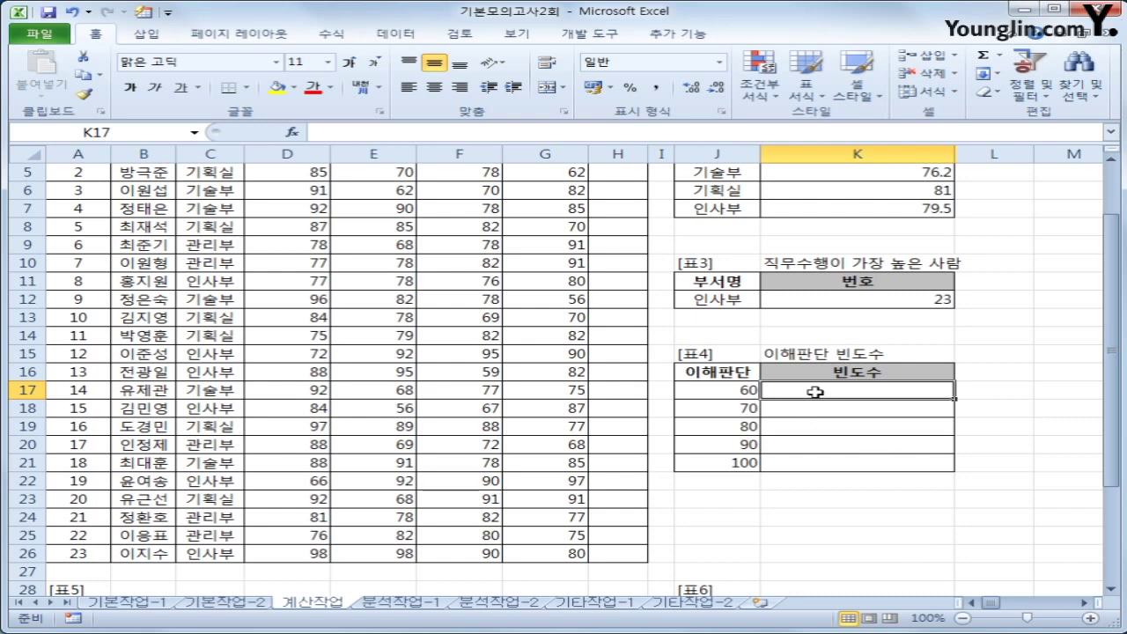
Enter =FREQUENCY(E4:E26,J17:J21) as an array formula across K17:K21
drag(815, 392, 816, 458)
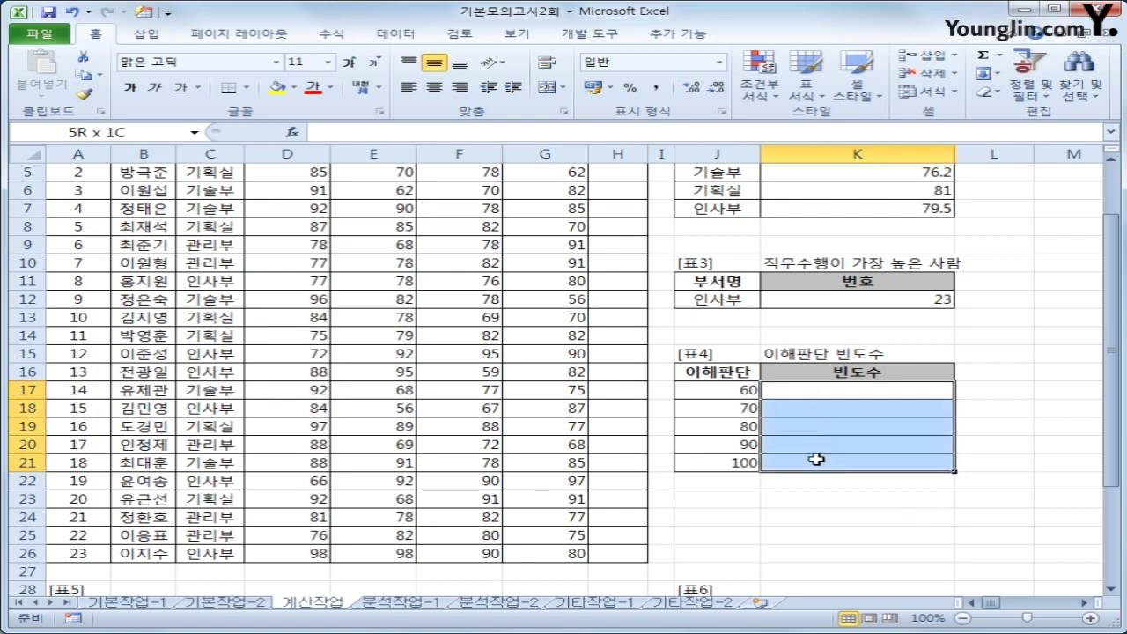
drag(816, 459, 816, 459)
text(=fr)
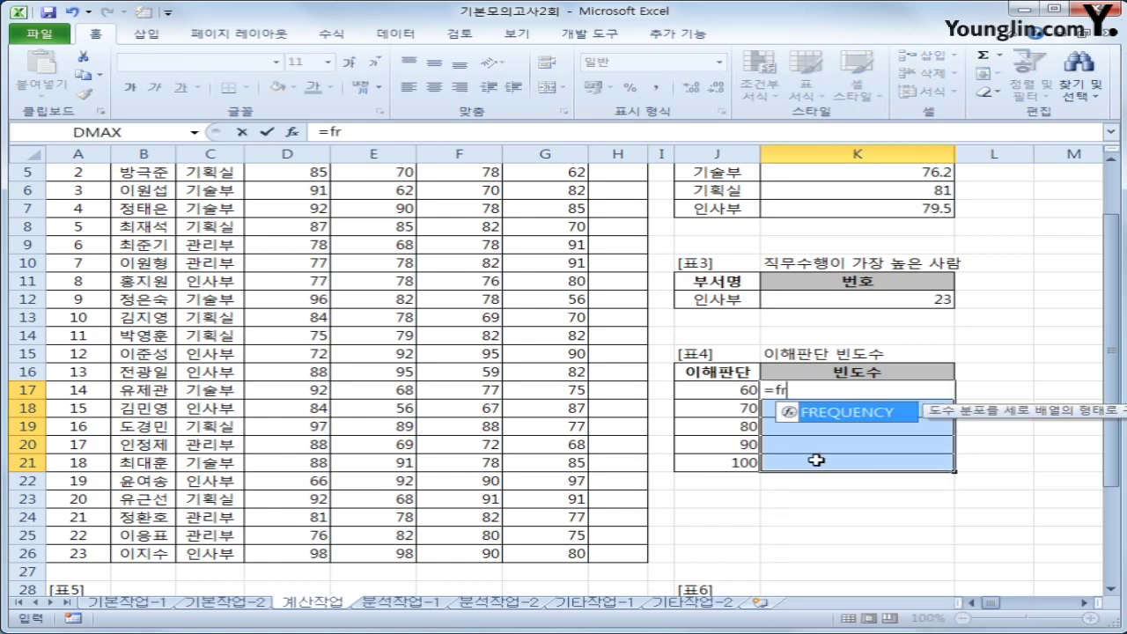
key(Tab)
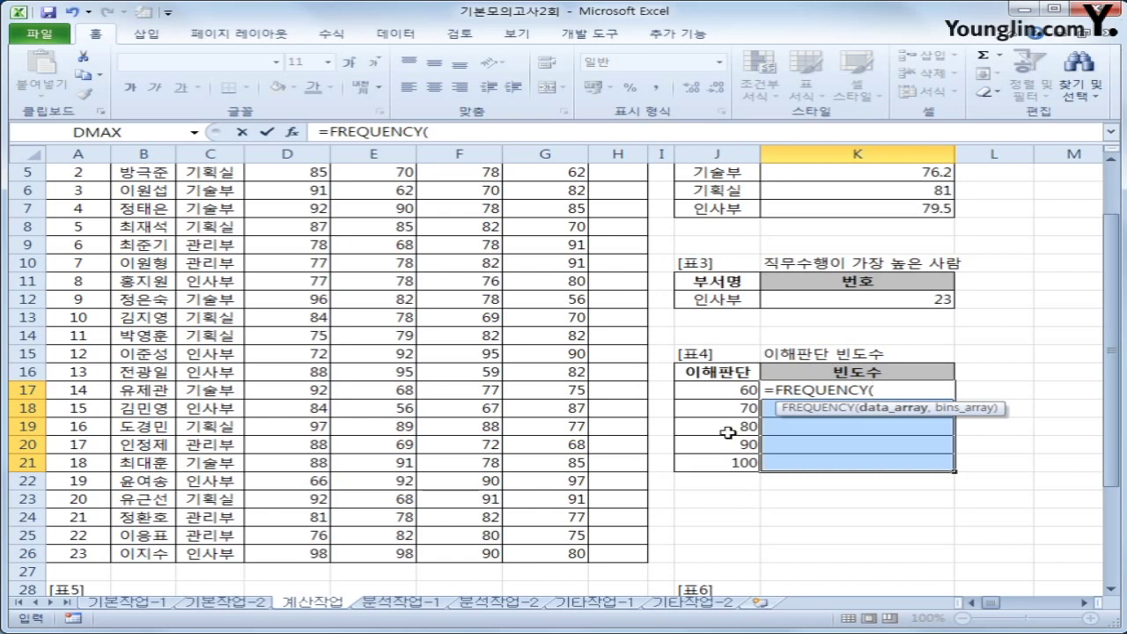
scroll(718, 440, up, 2)
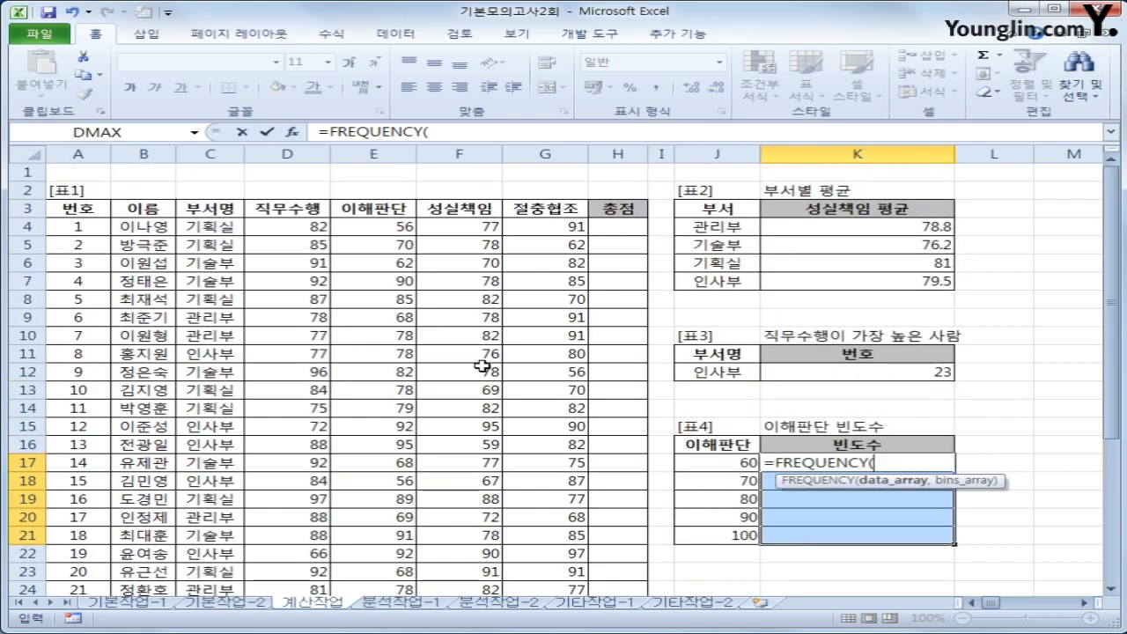
click(364, 228)
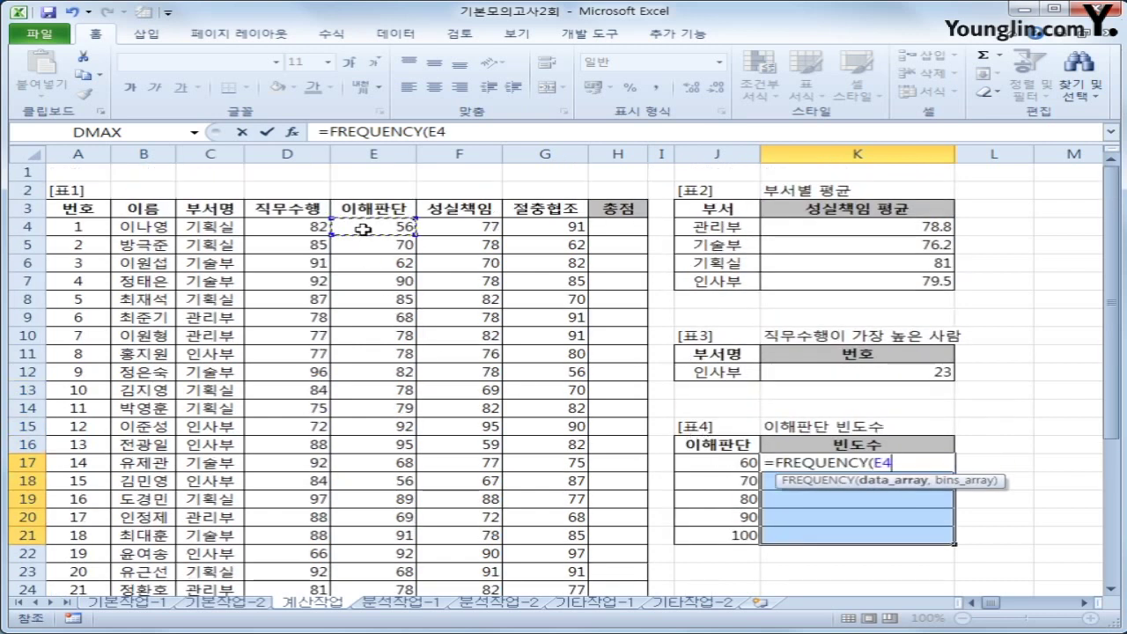
drag(364, 228, 395, 554)
text(,)
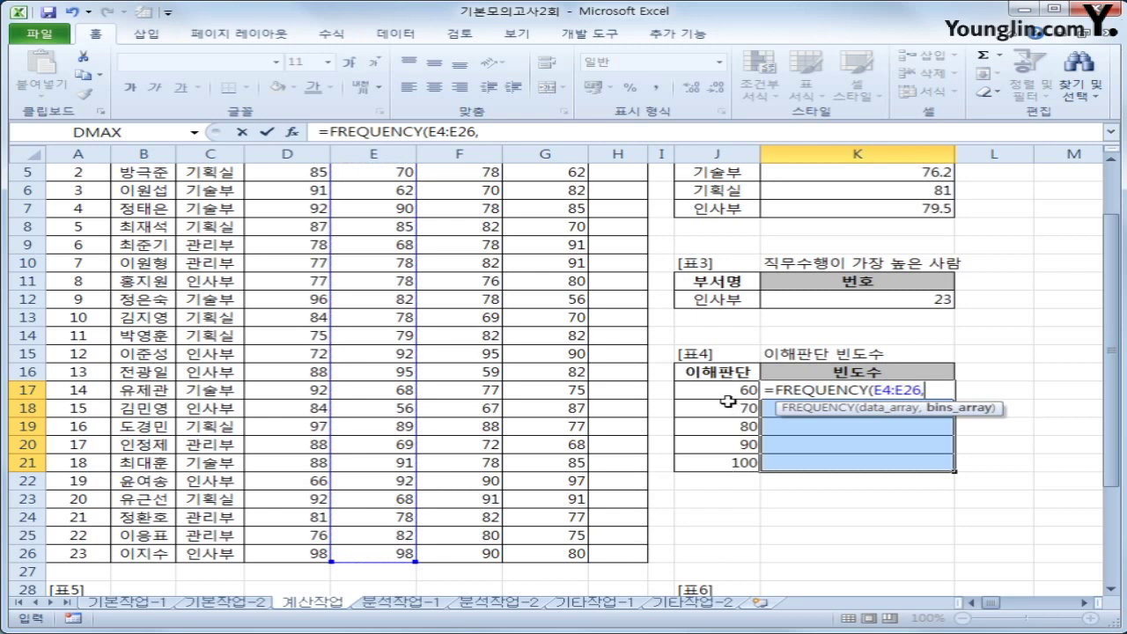
drag(715, 387, 715, 463)
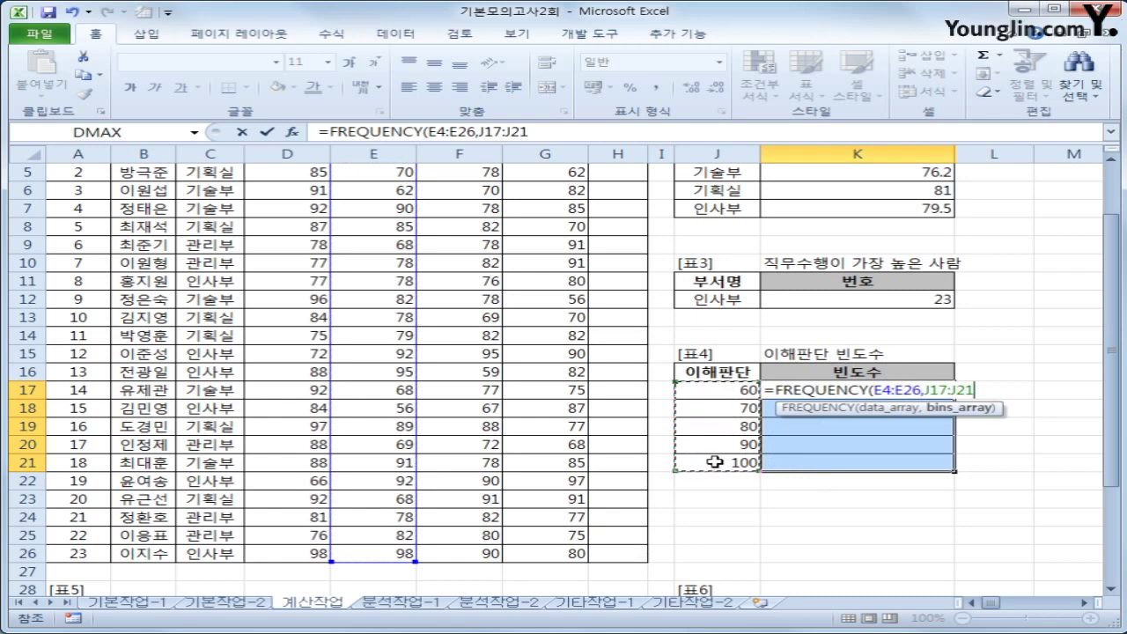
text())
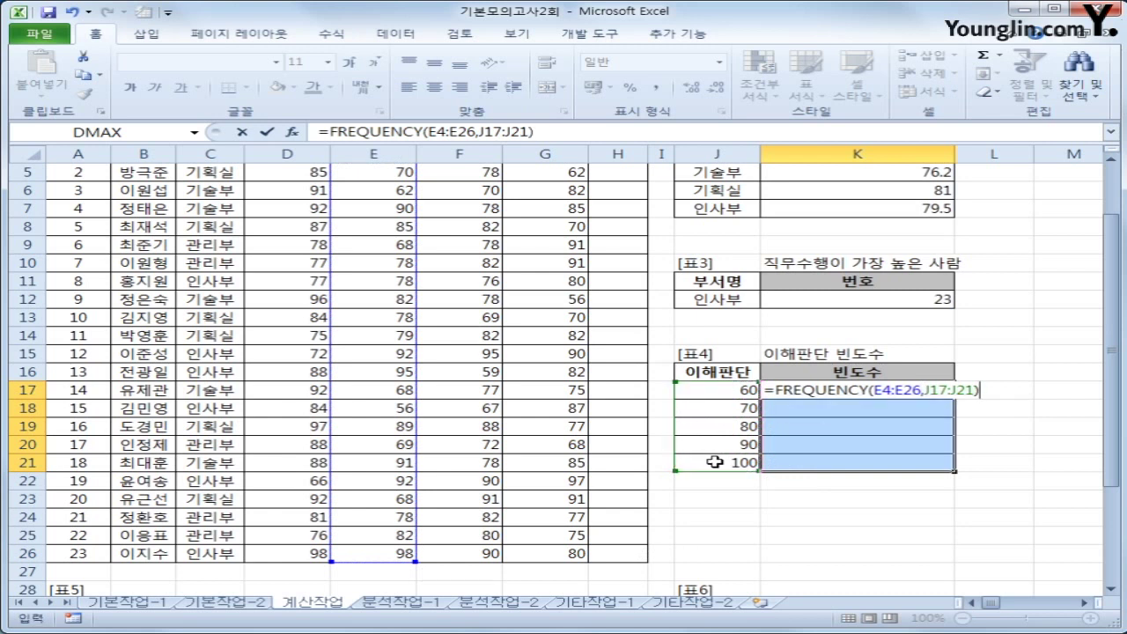
key(ctrl+shift+Return)
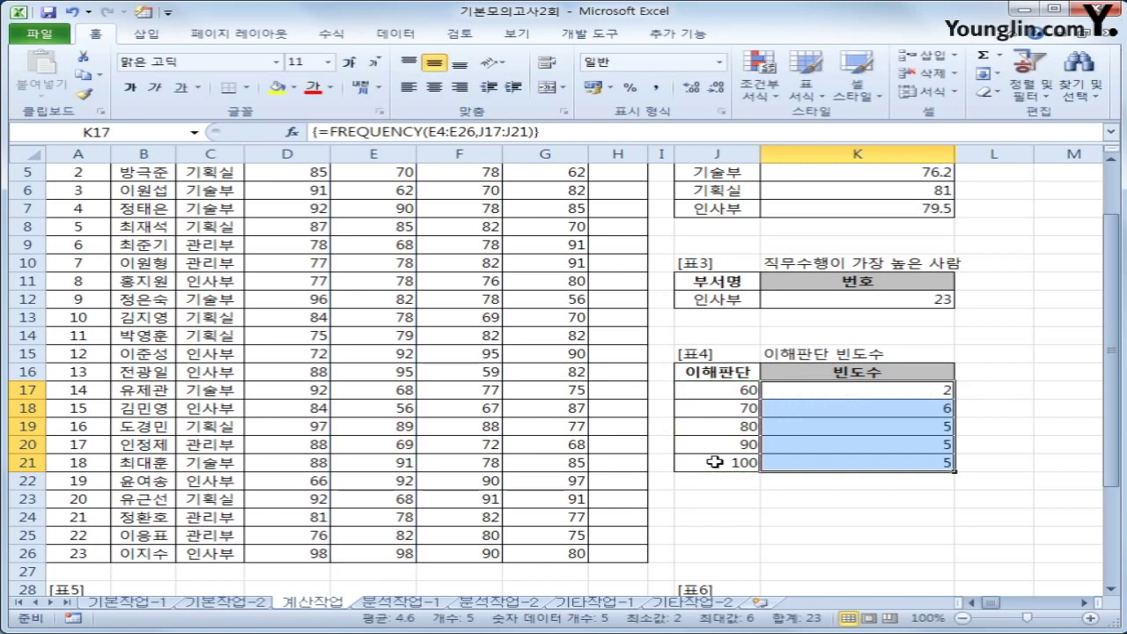
Check the bins and the resulting array counts 2, 6, 5, 5, 5 in K17:K21
click(742, 394)
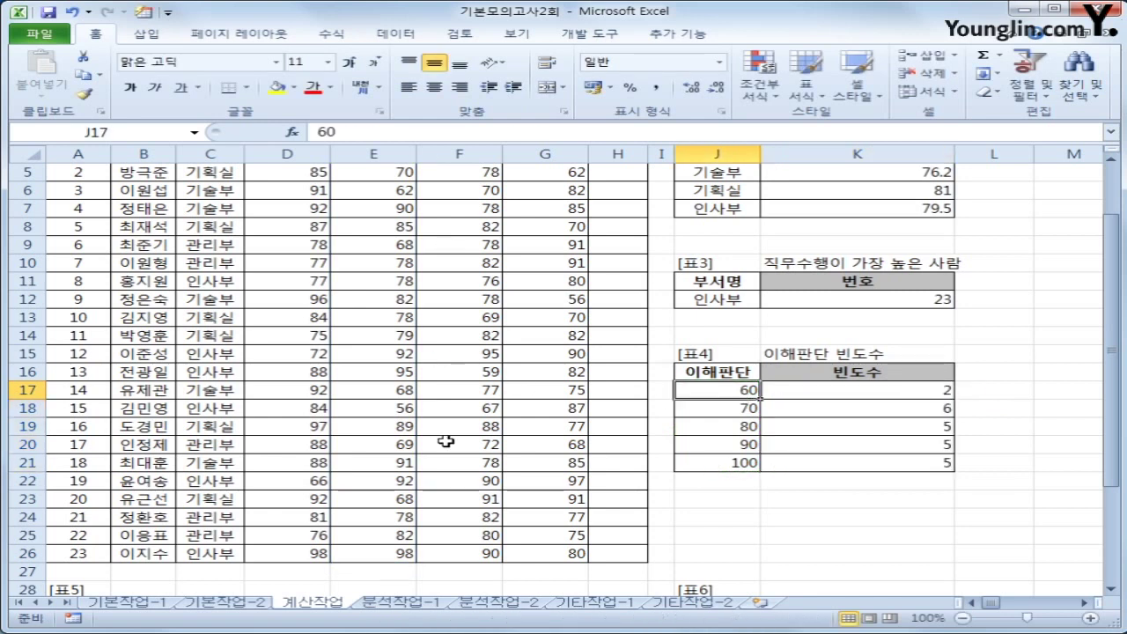
scroll(446, 442, up, 1)
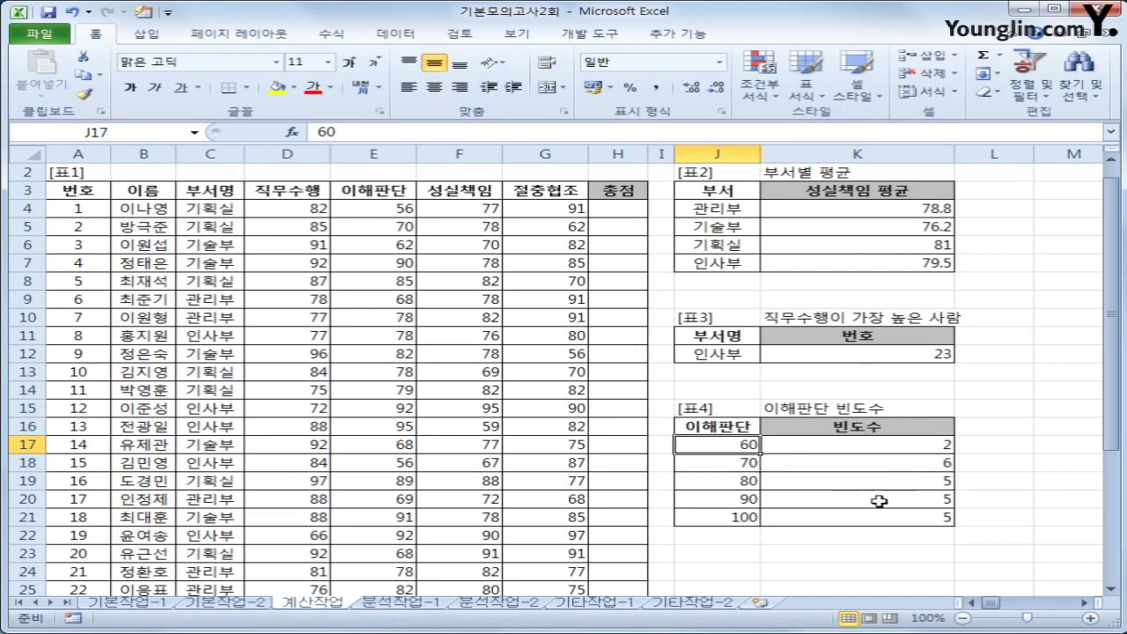
click(883, 451)
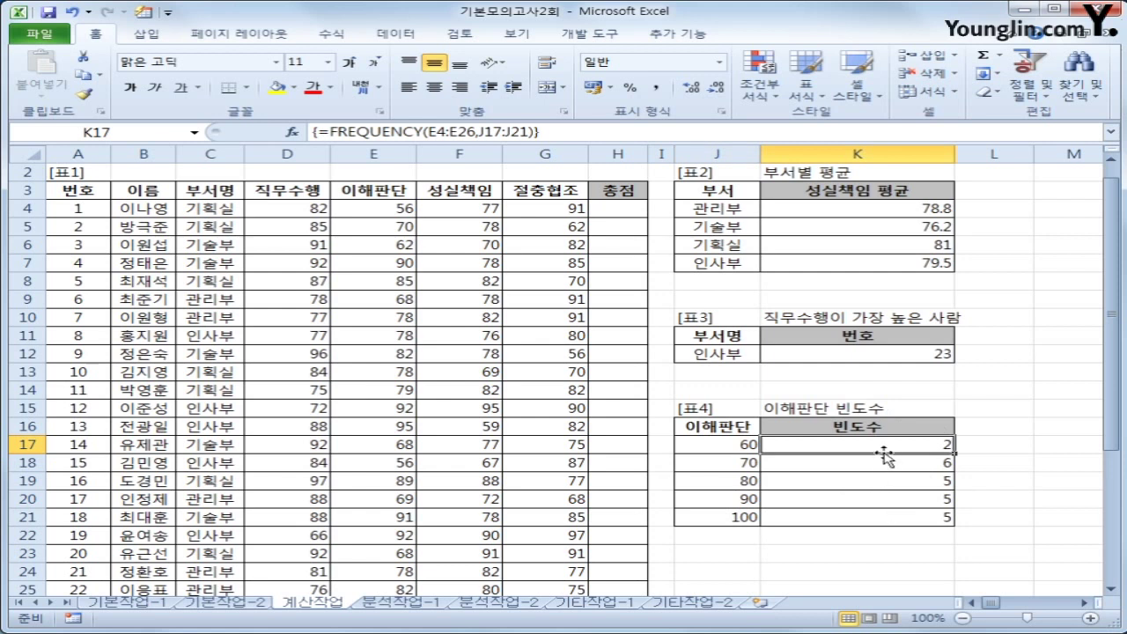
drag(877, 446, 875, 510)
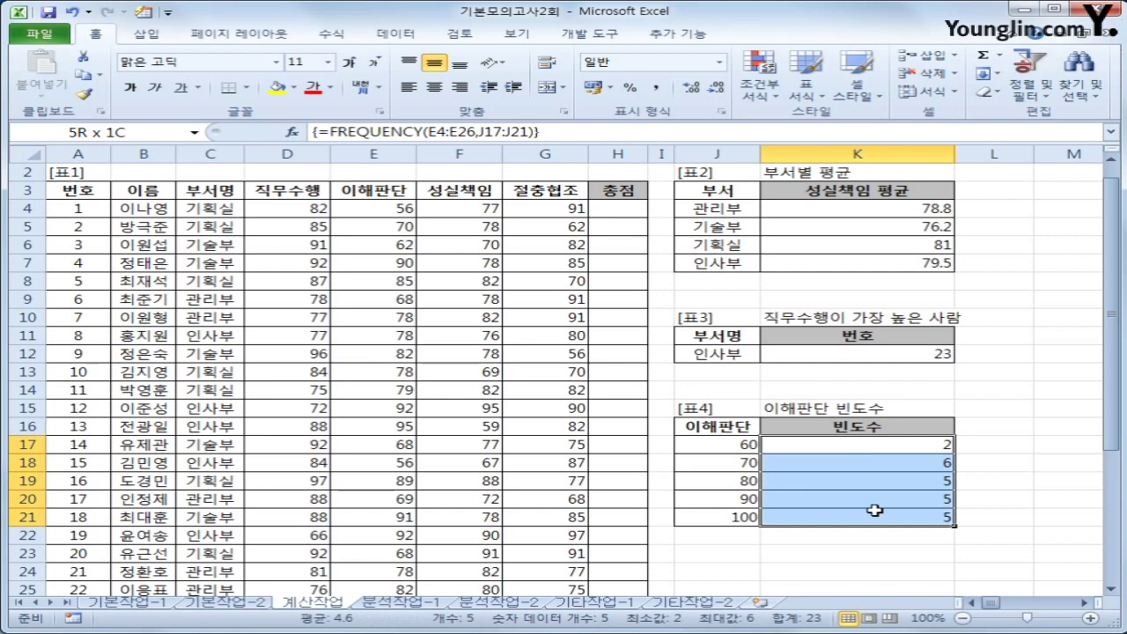
Wrap the frequency array as =TEXT(FREQUENCY(E4:E26,J17:J21),"0명") so counts read 2명, 6명, 5명, 5명, 5명
click(323, 132)
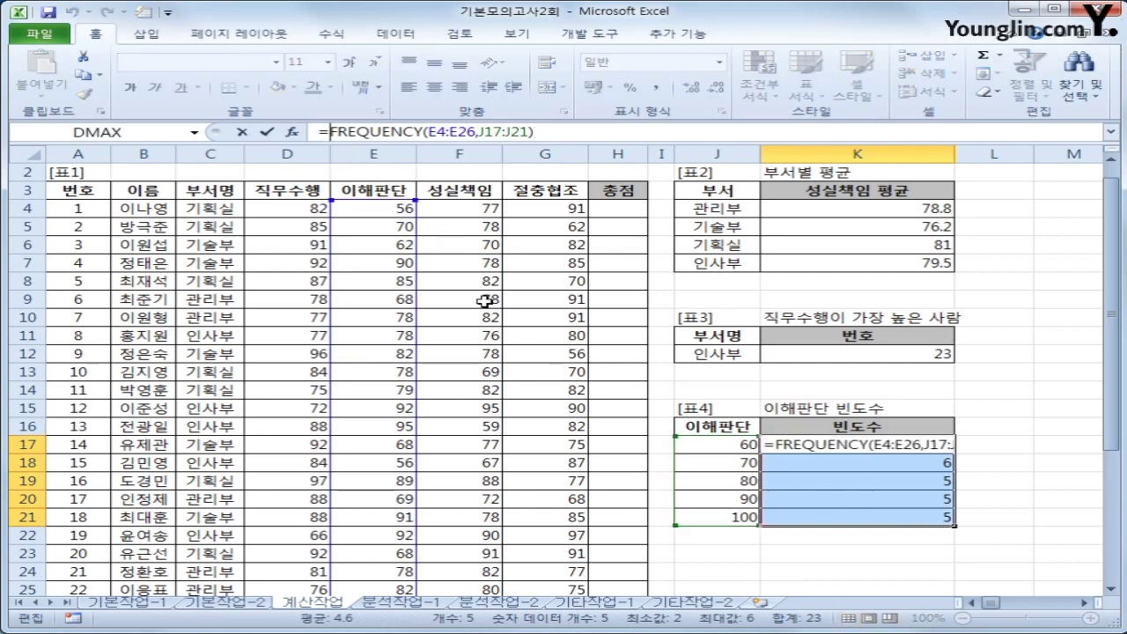
text(tex)
key(Tab)
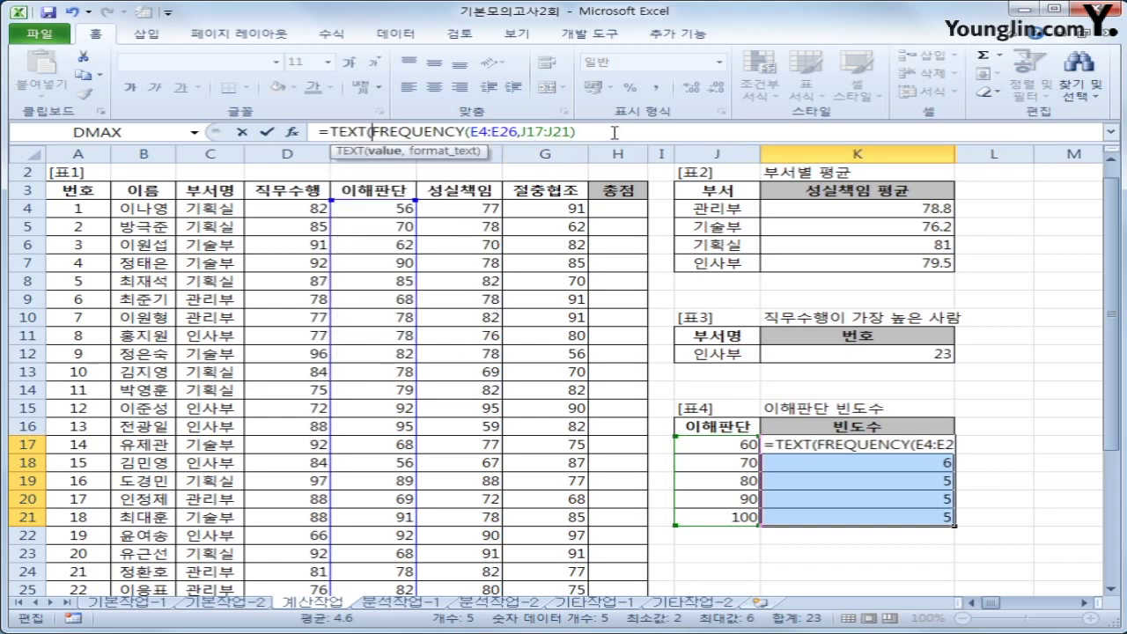
click(606, 134)
text(,)
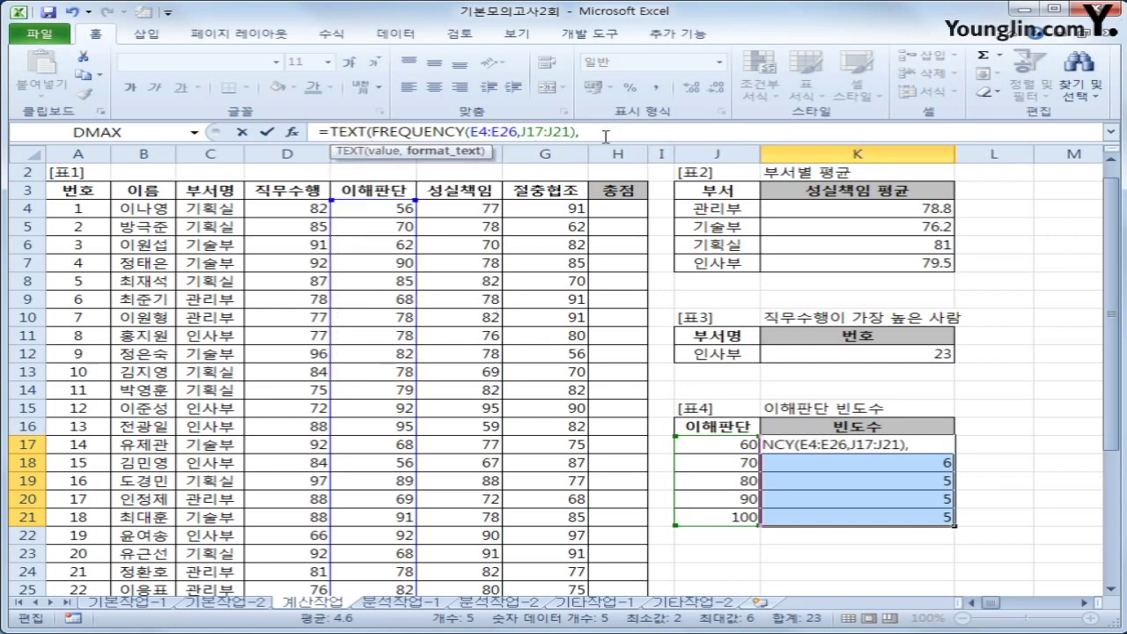
text("0a)
key(BackSpace)
text(명)
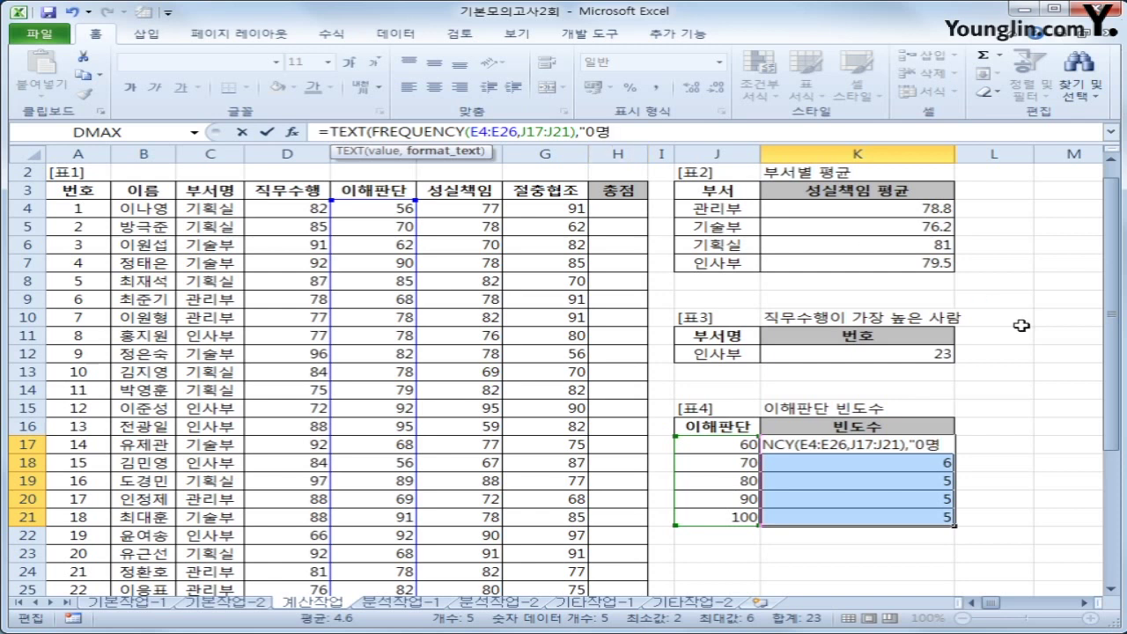
text("))
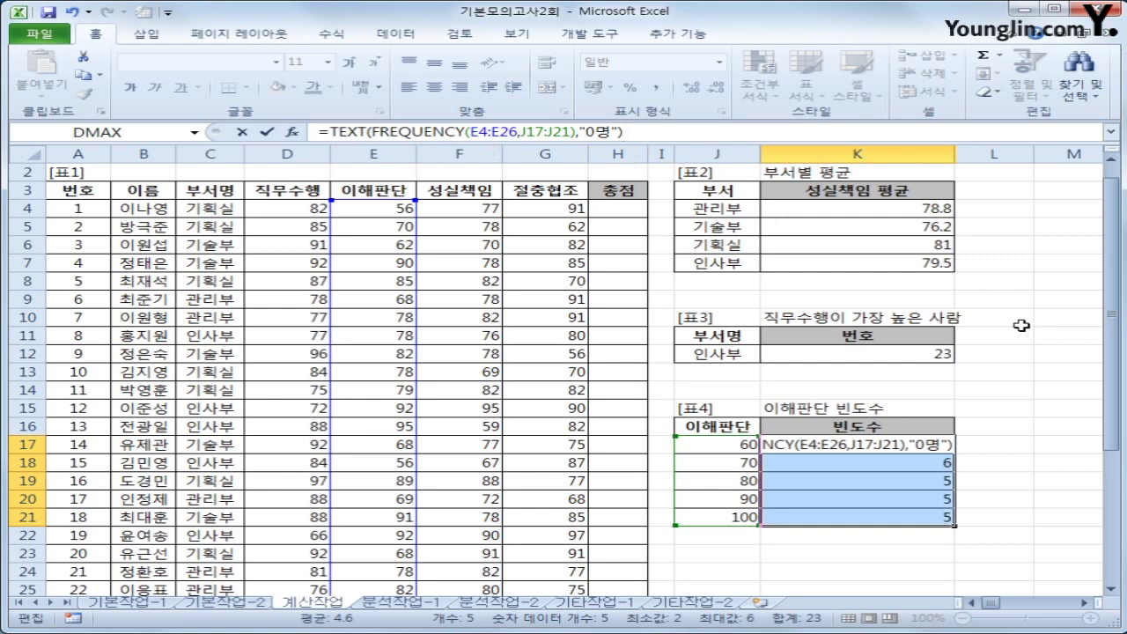
key(ctrl+shift+Return)
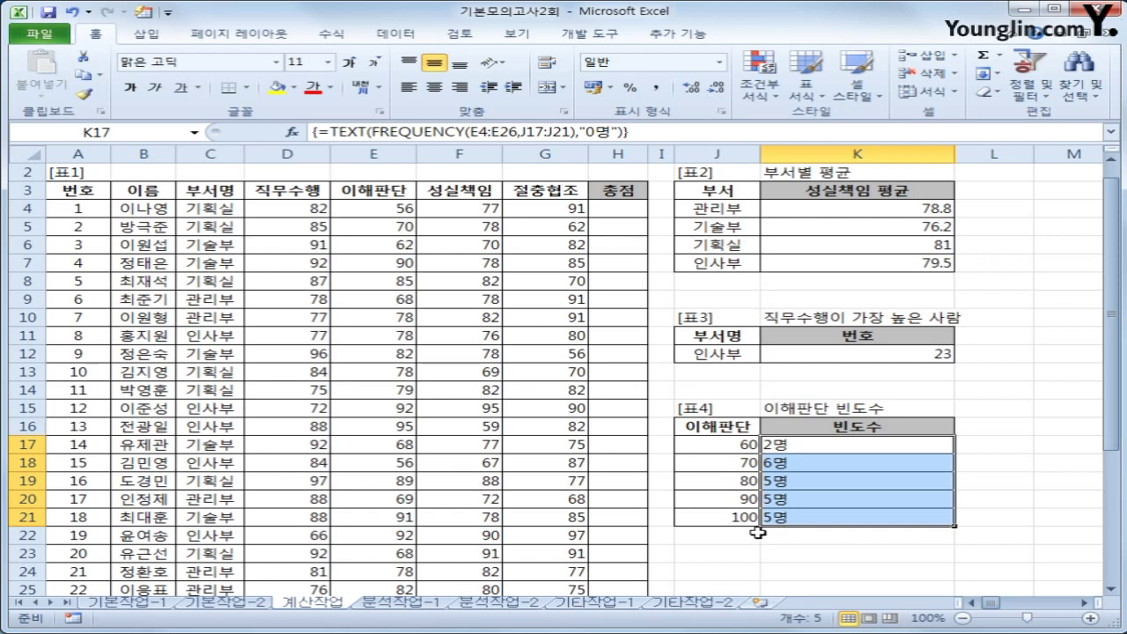
scroll(755, 524, down, 4)
click(446, 462)
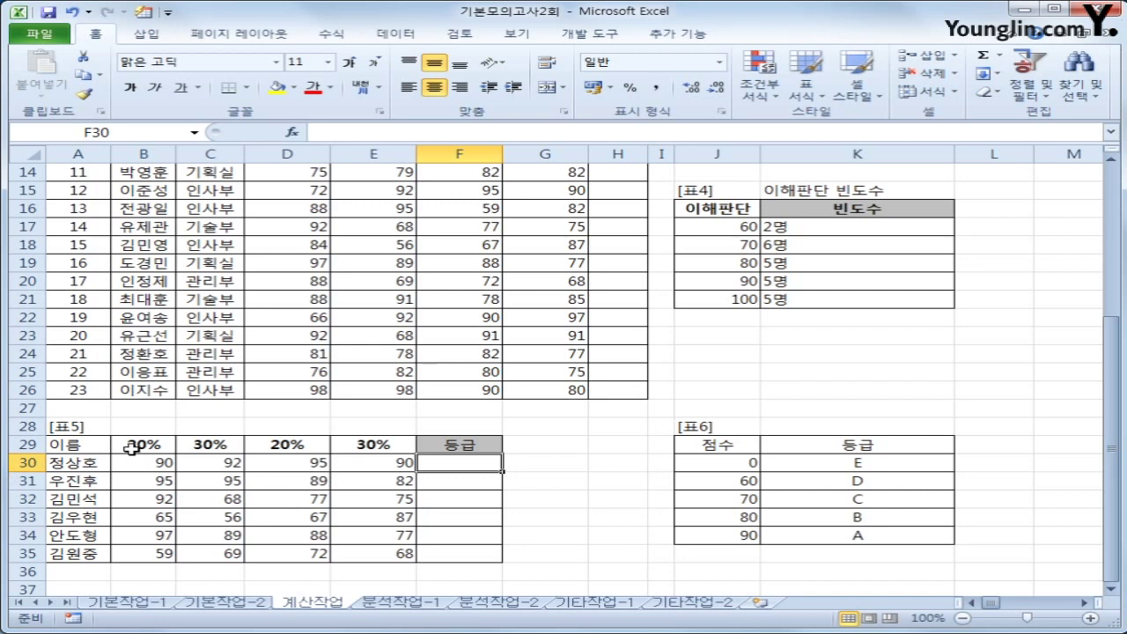
drag(137, 444, 355, 446)
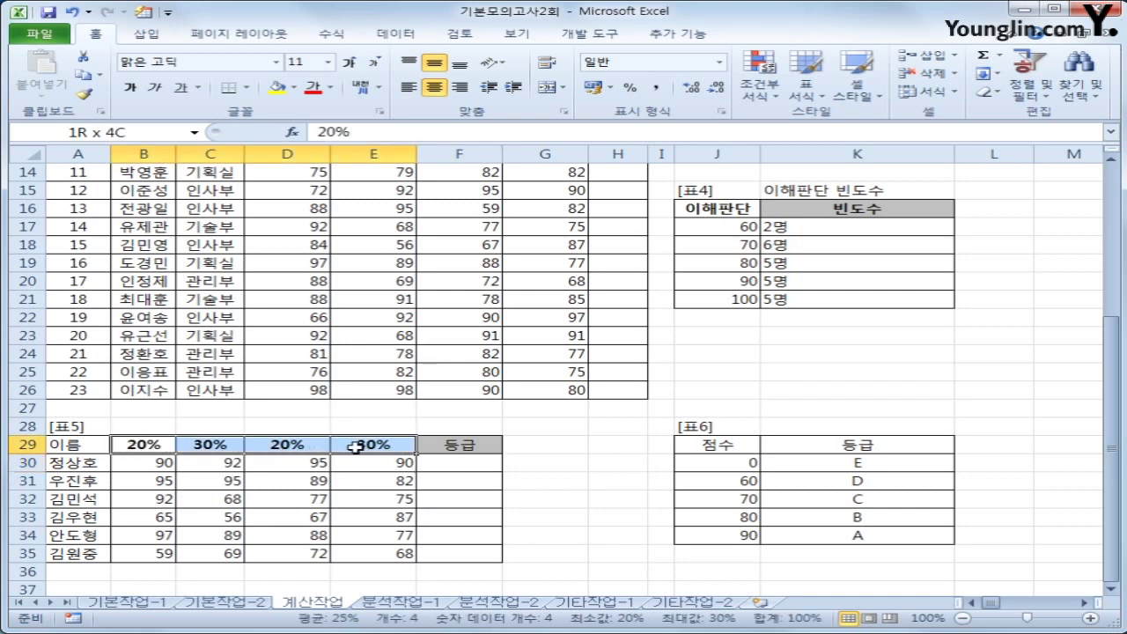
click(444, 464)
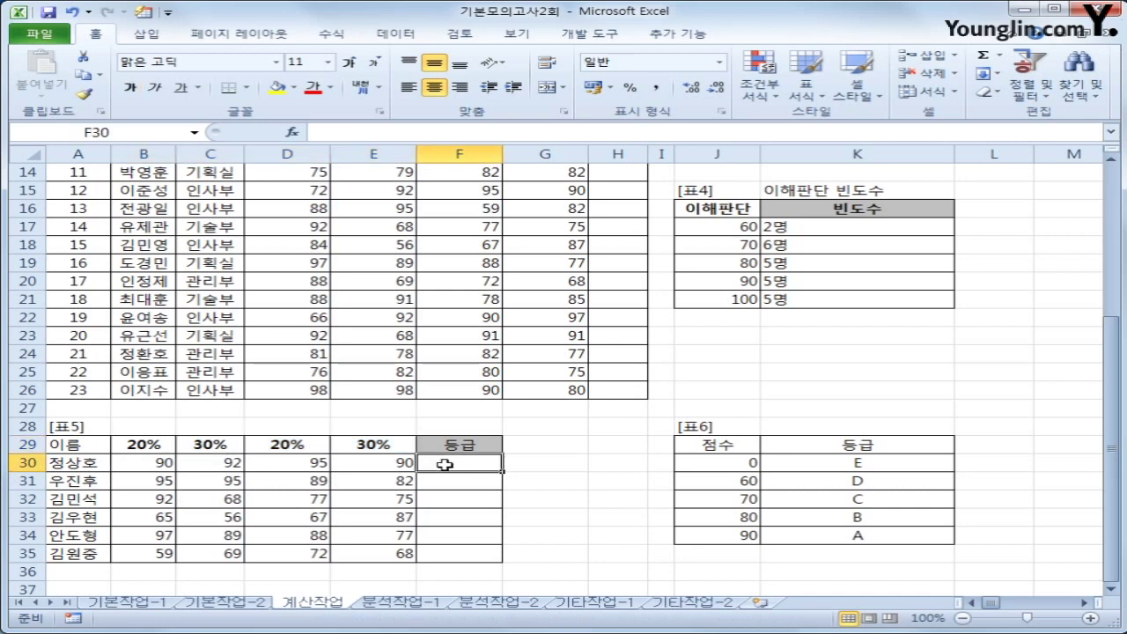
click(160, 463)
click(277, 465)
click(363, 460)
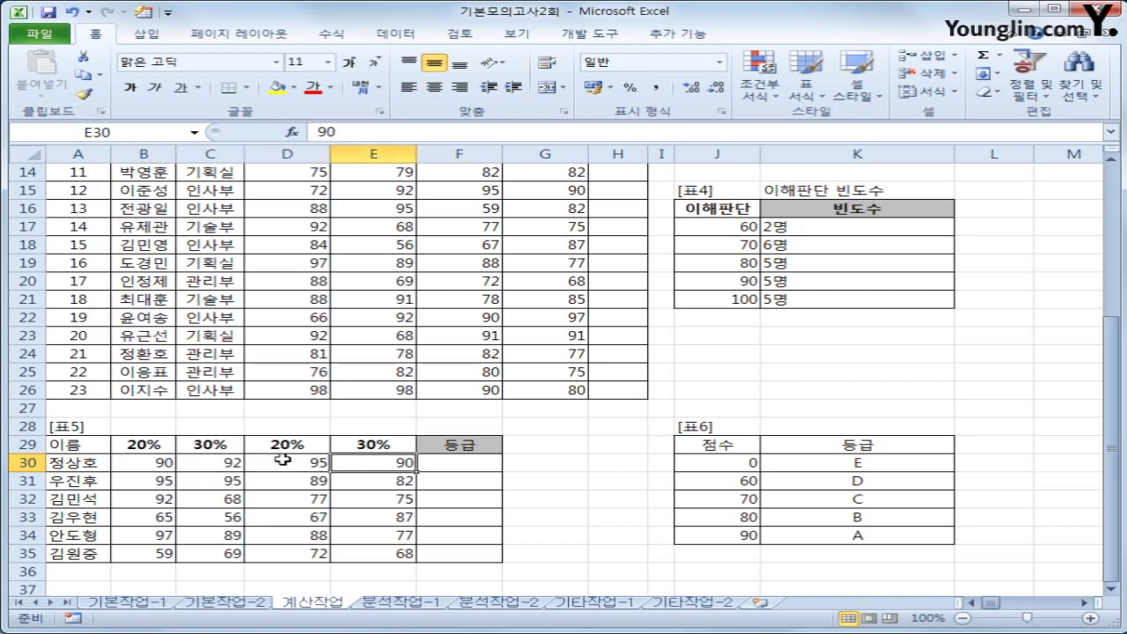
click(142, 445)
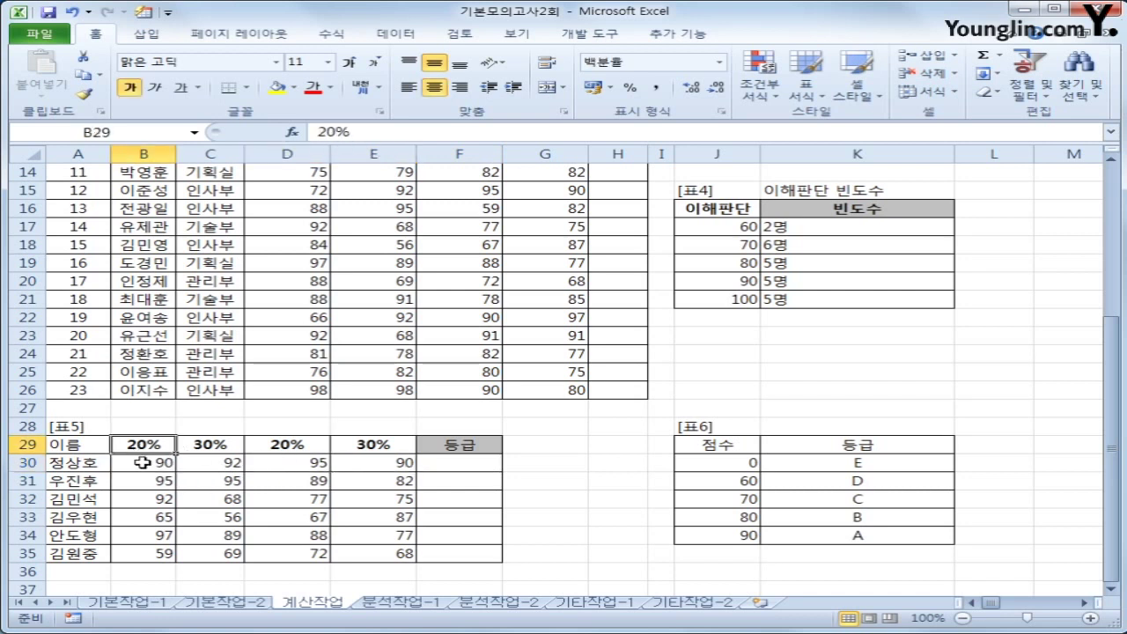
click(403, 465)
click(442, 468)
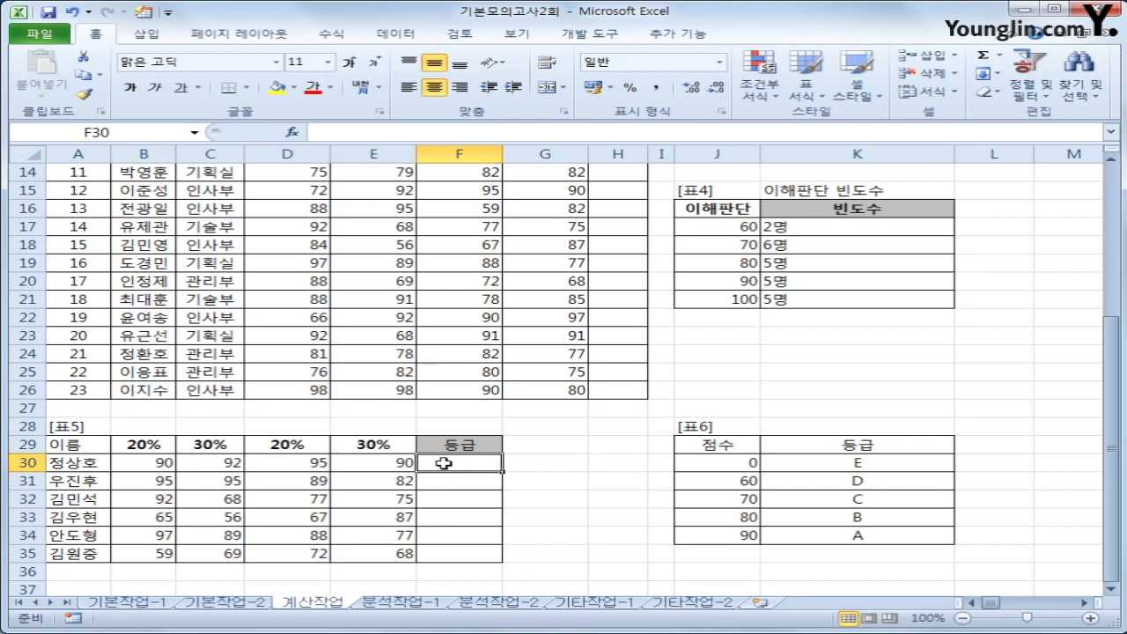
Enter =SUMPRODUCT(B30:E30,$B$29:$E$29) in F30 for the first weighted score
text(=)
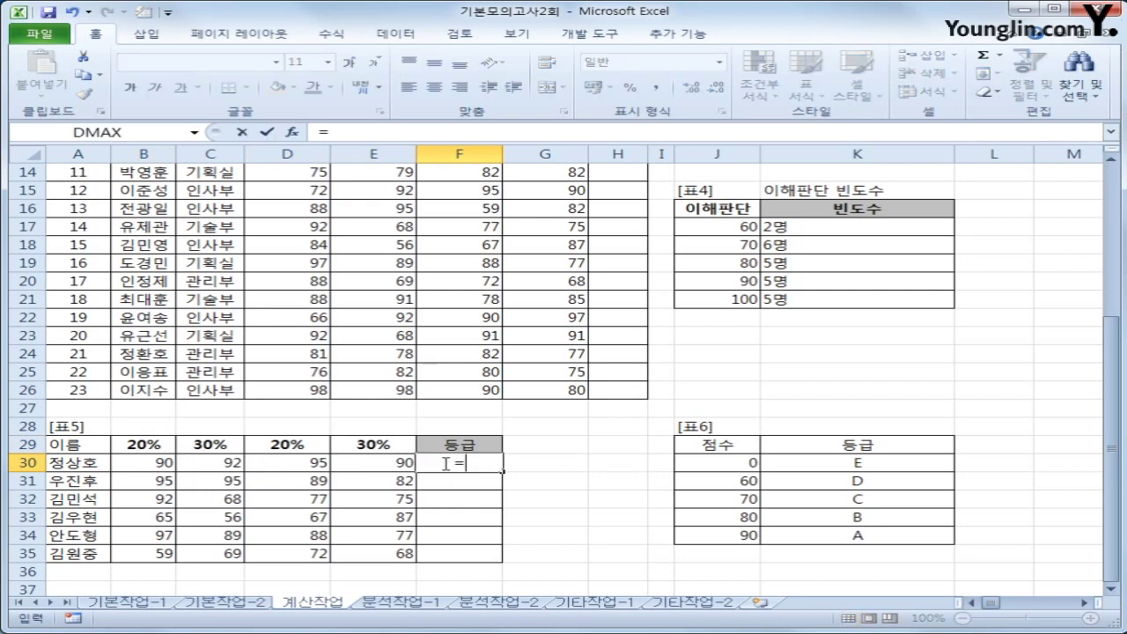
text(ㄴ)
key(BackSpace)
key(Hangul)
text(sum)
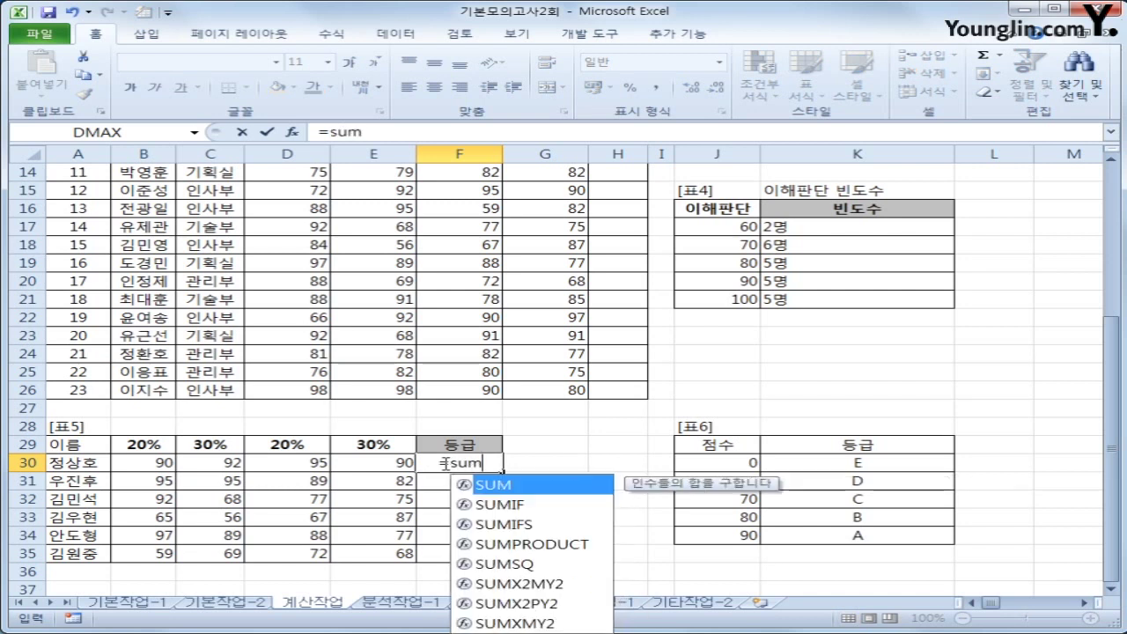
key(Down)
key(Down)
key(Down)
key(Tab)
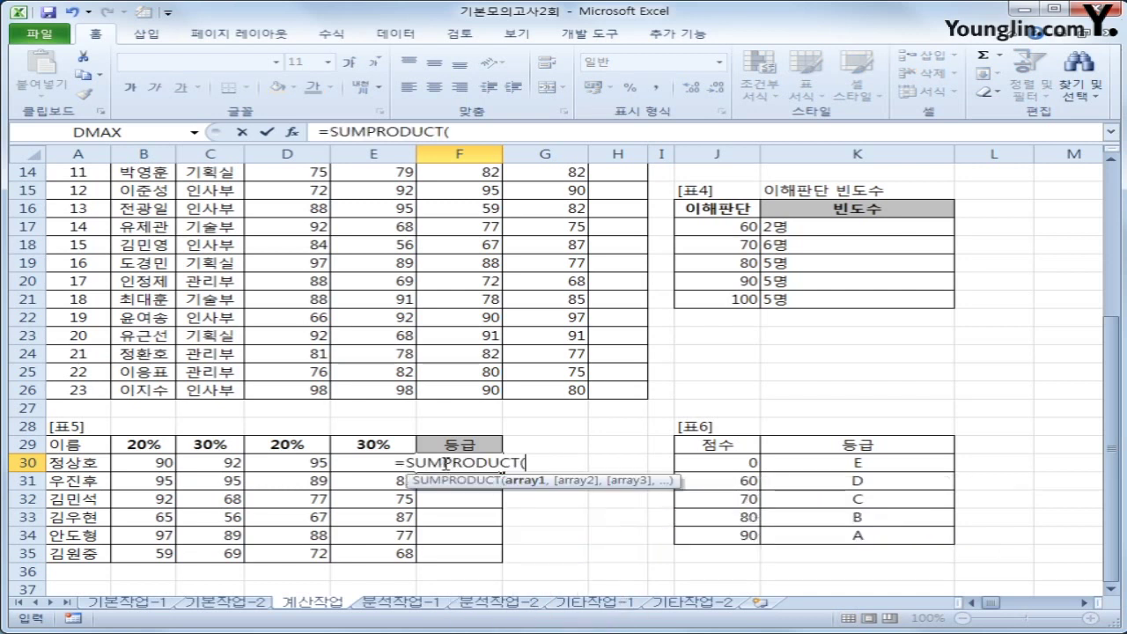
drag(141, 463, 335, 461)
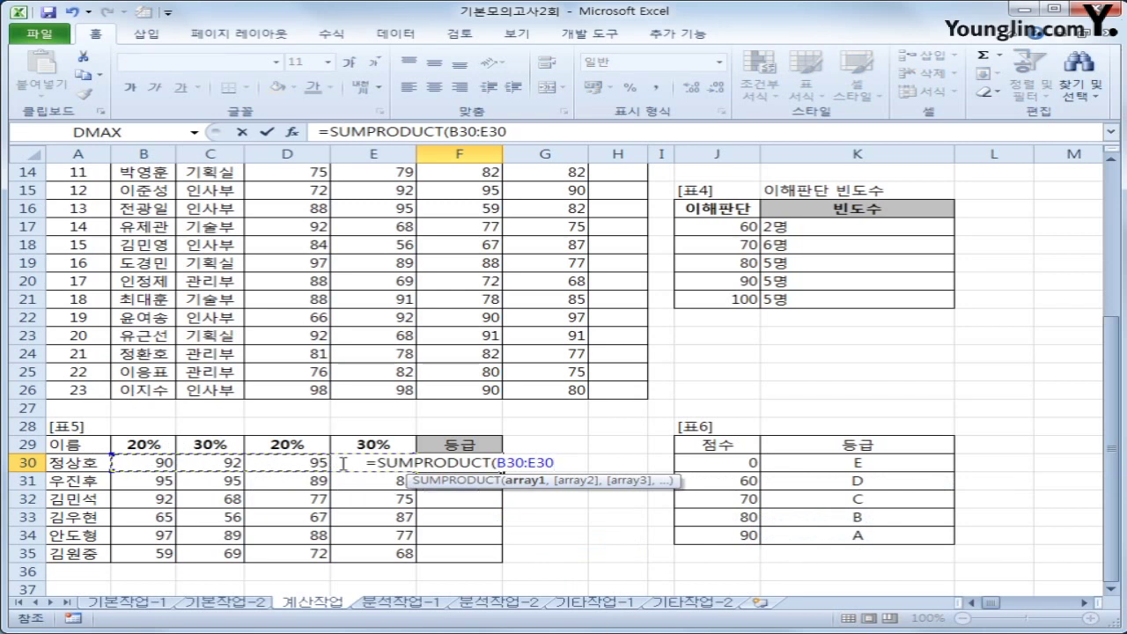
text(,)
drag(141, 442, 333, 442)
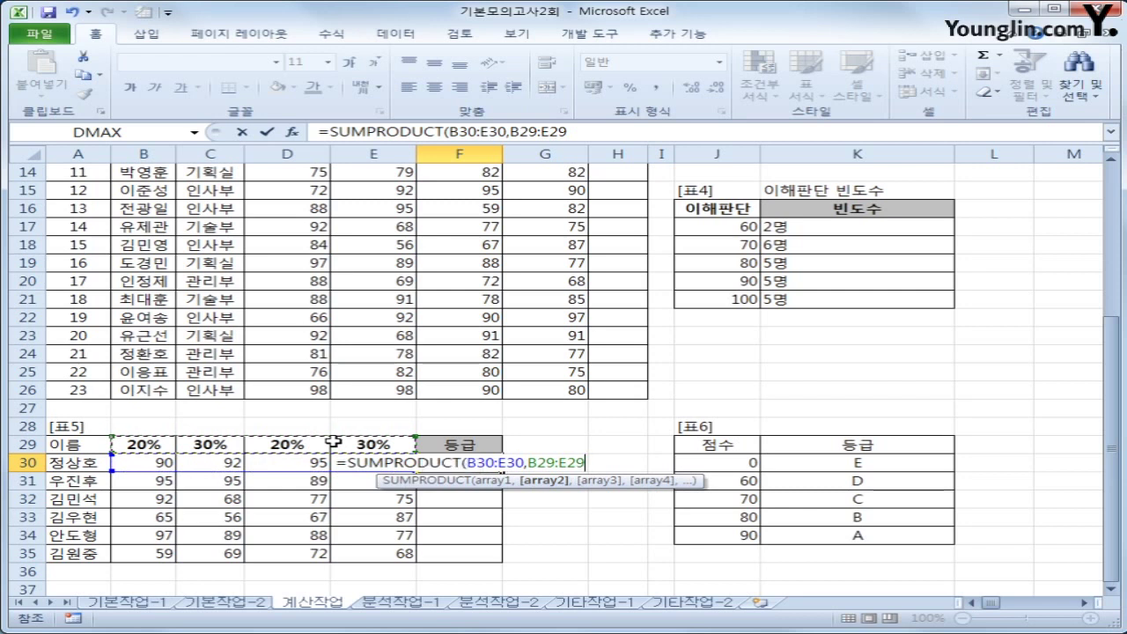
key(F4)
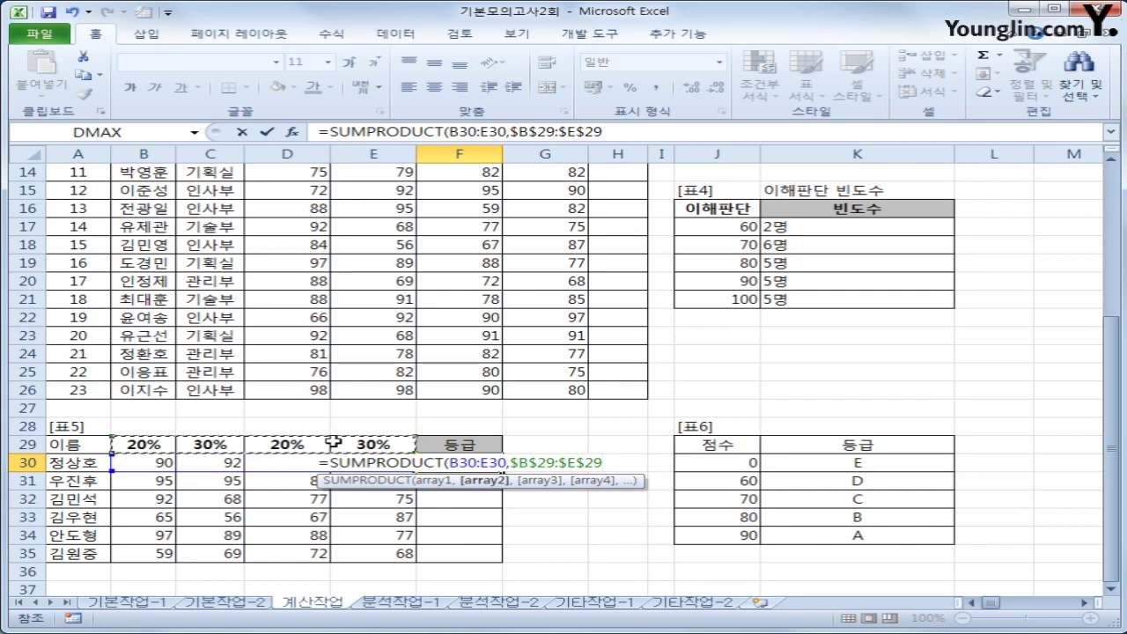
text())
key(Return)
Fill the weighted-score formula down to F35 and check each copied formula
key(Up)
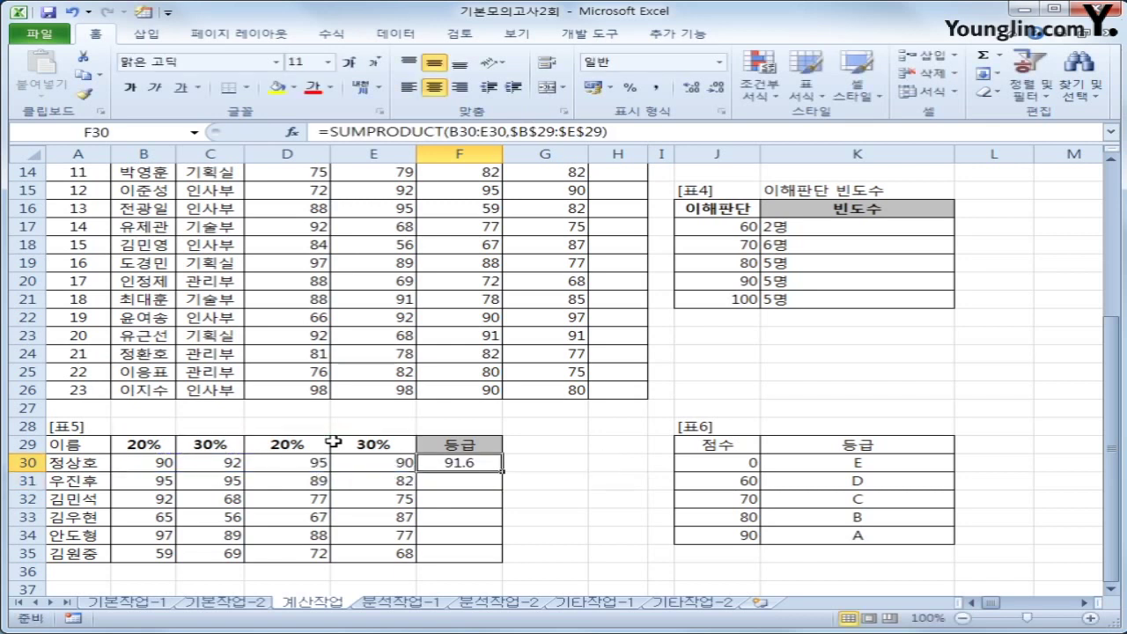
drag(503, 471, 492, 563)
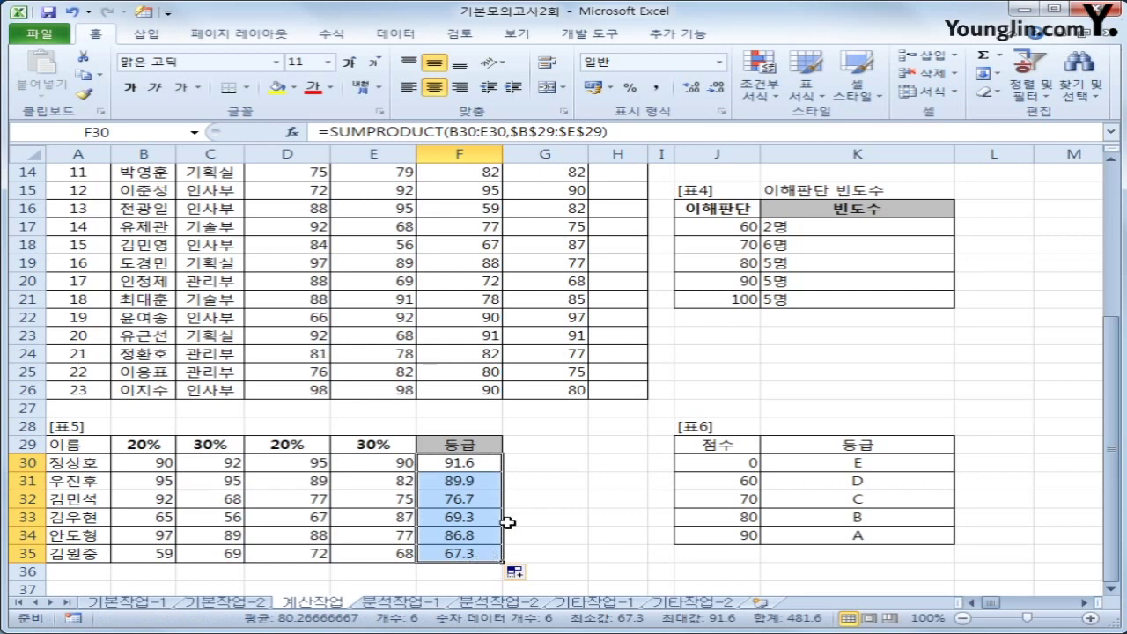
click(466, 482)
click(467, 499)
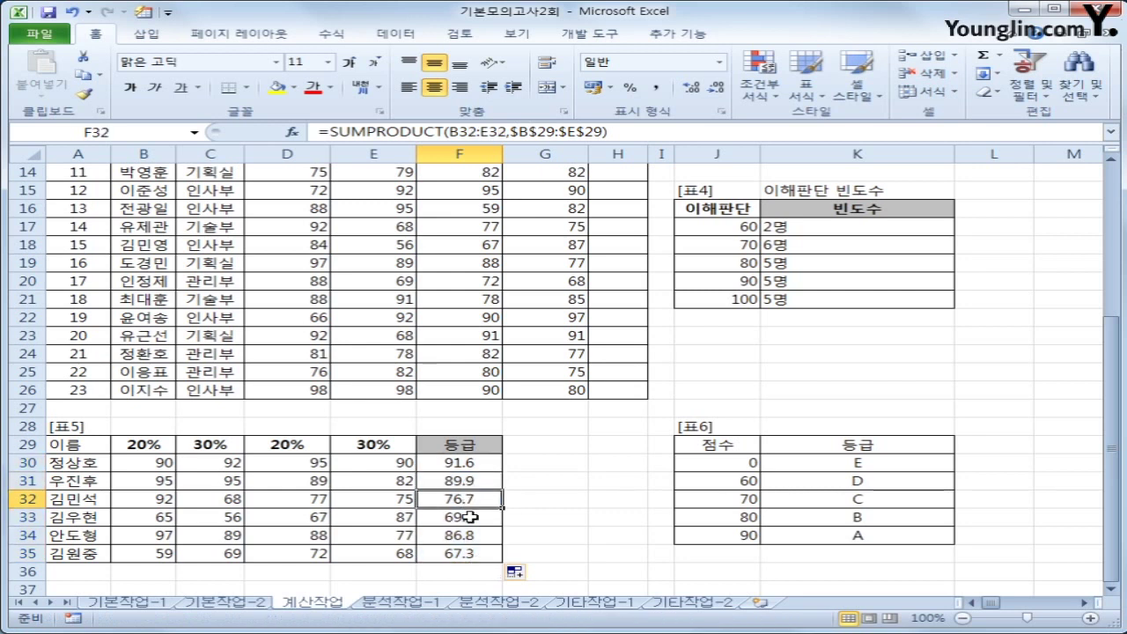
click(470, 518)
click(473, 535)
click(468, 552)
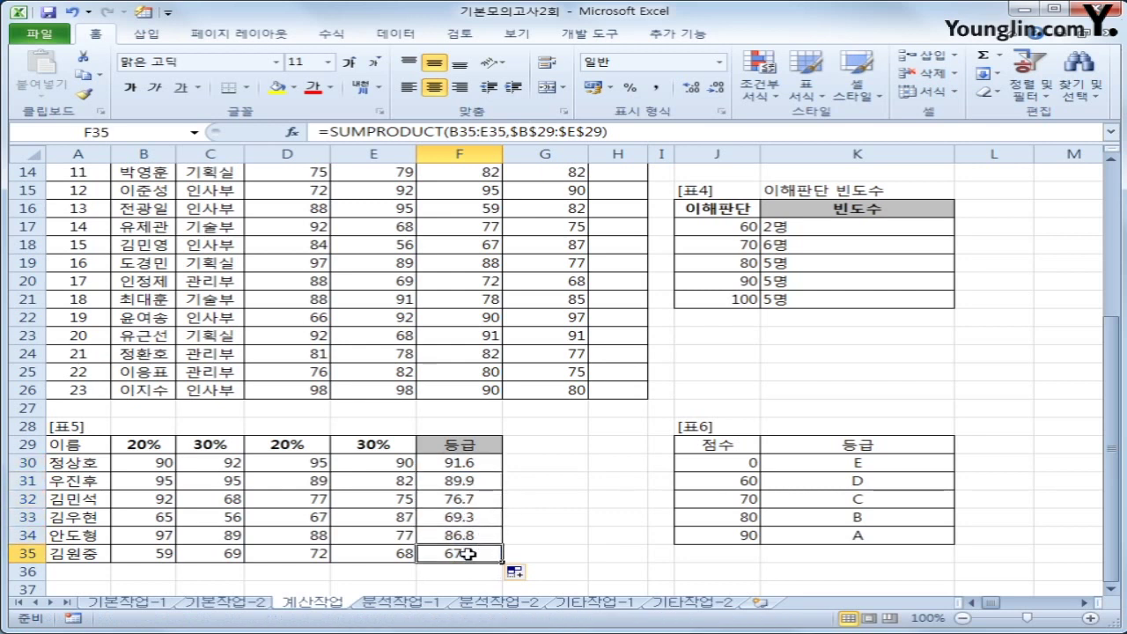
click(464, 467)
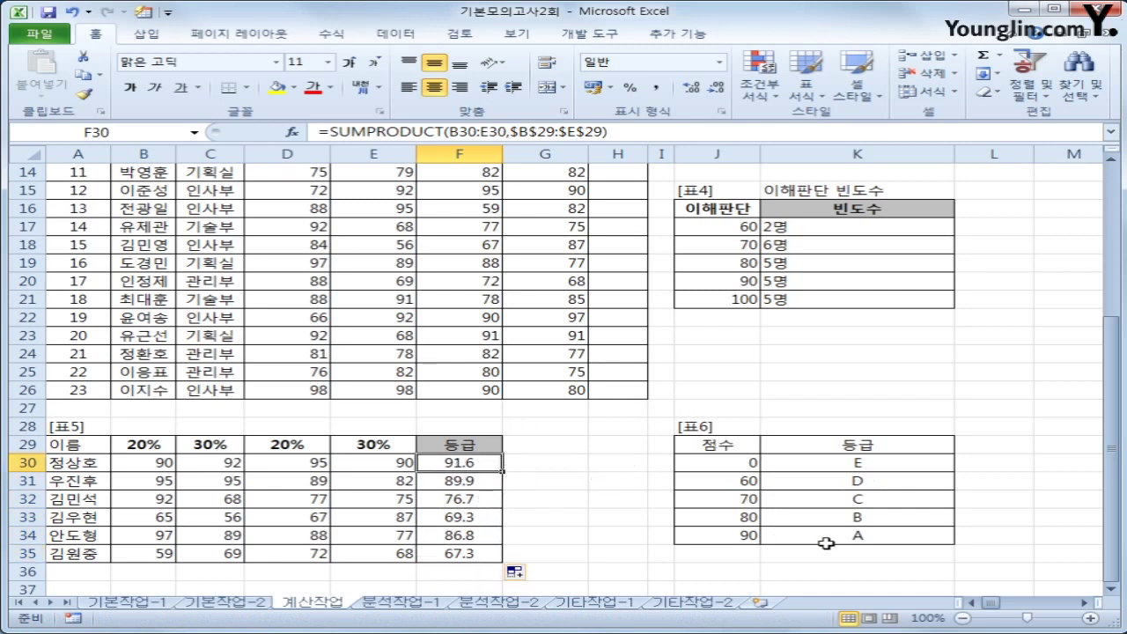
Wrap F30's weighted sum in VLOOKUP against $J$30:$K$34, returning column 2 as the grade
drag(718, 448, 826, 528)
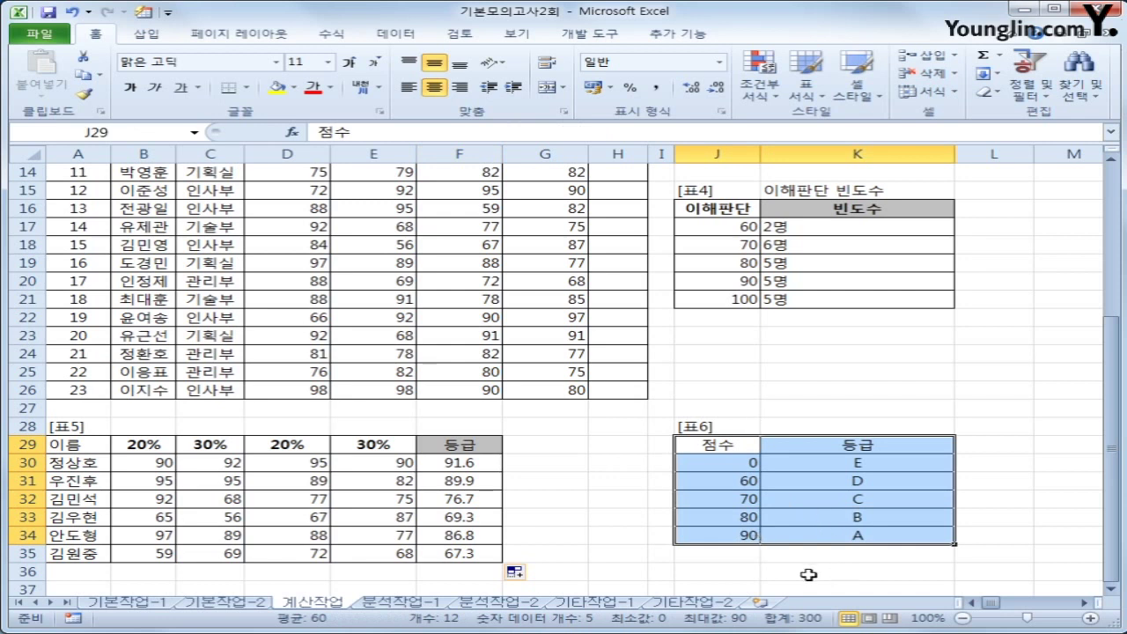
click(479, 466)
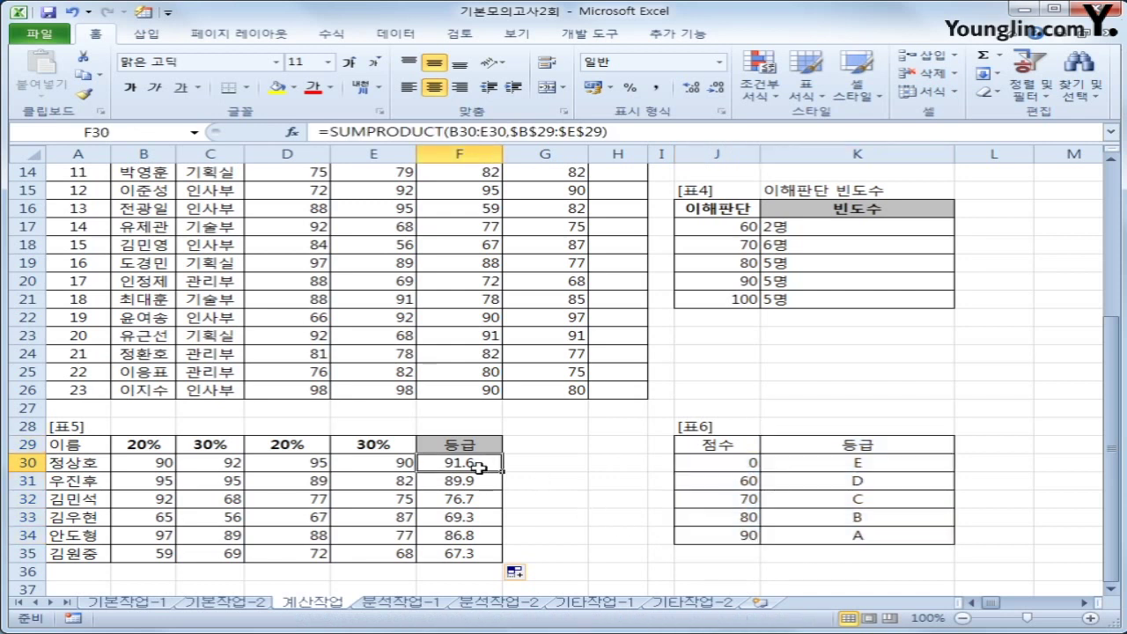
click(331, 131)
text(VLOOKUP()
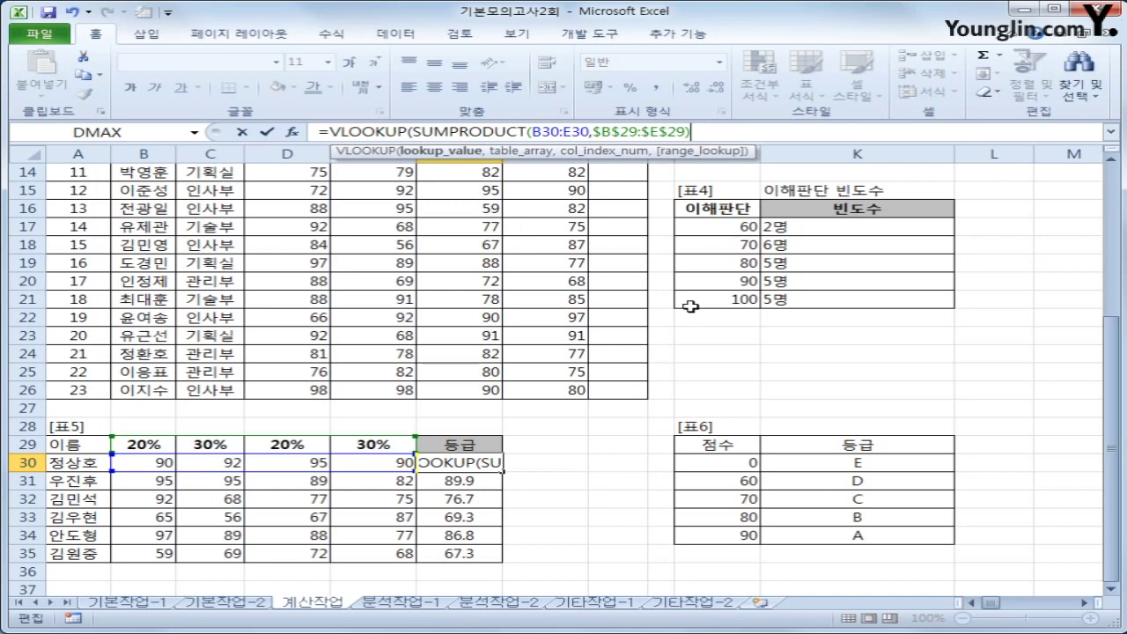
text(,)
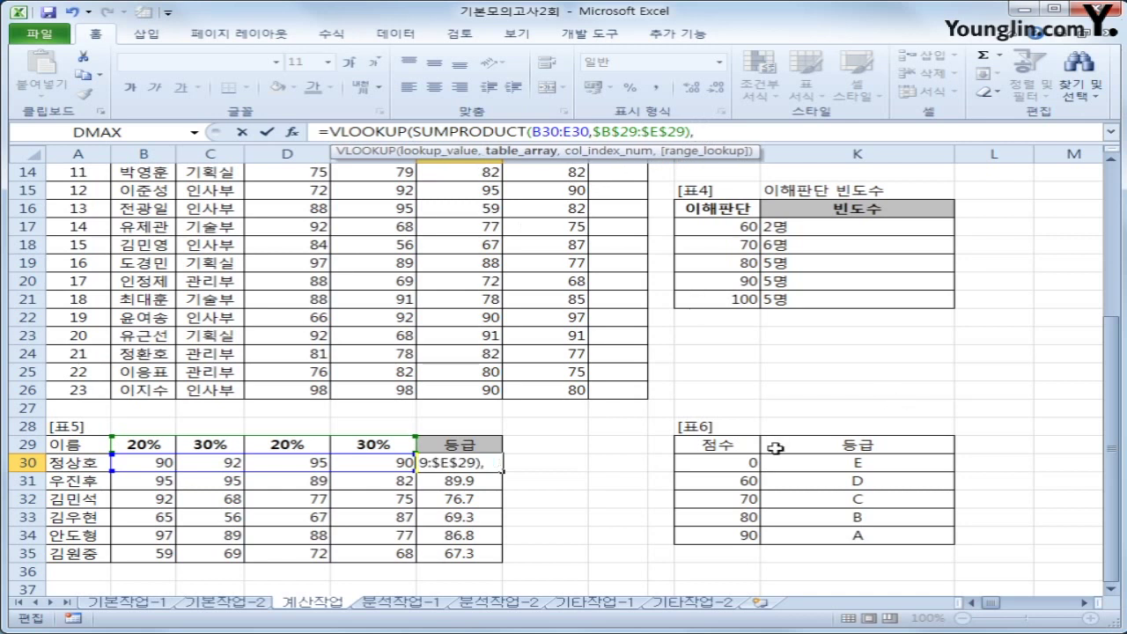
drag(748, 462, 817, 532)
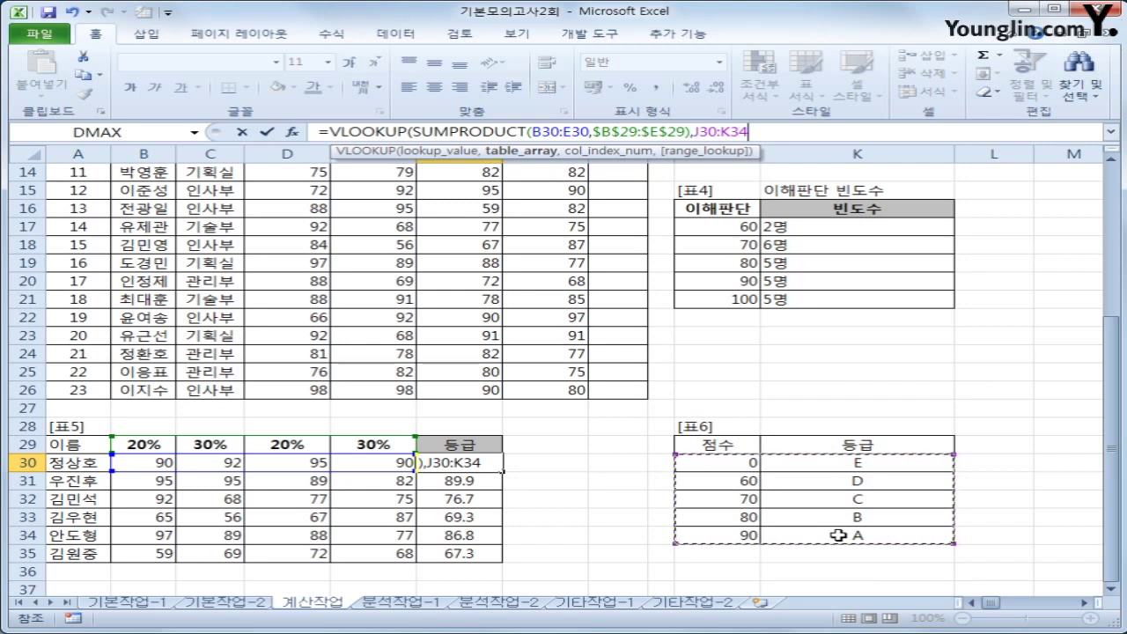
key(F4)
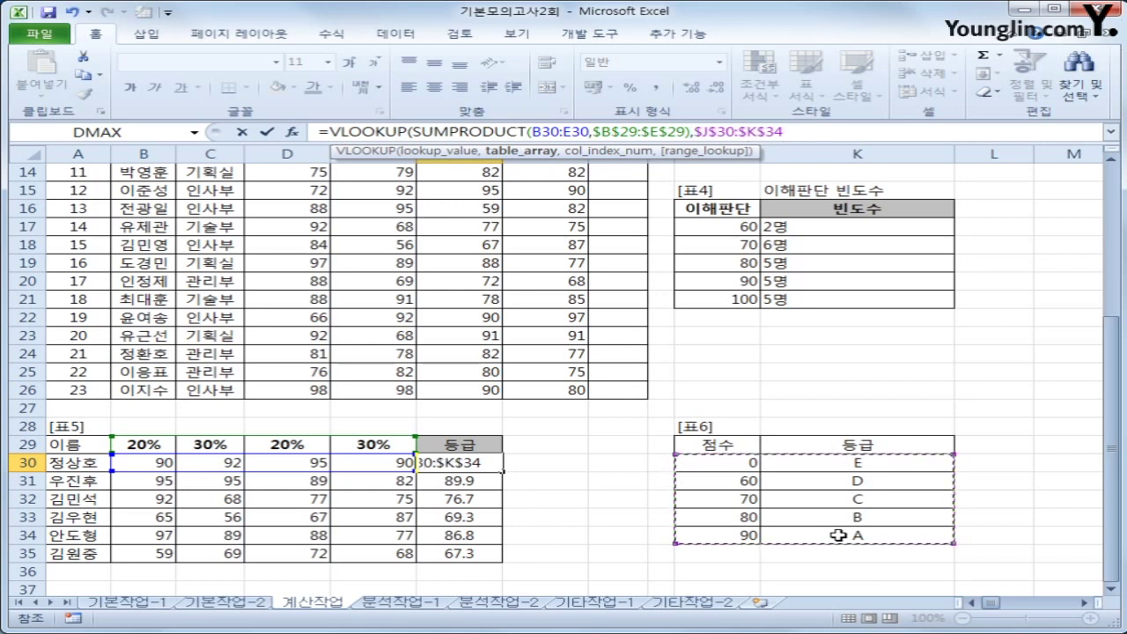
text(,)
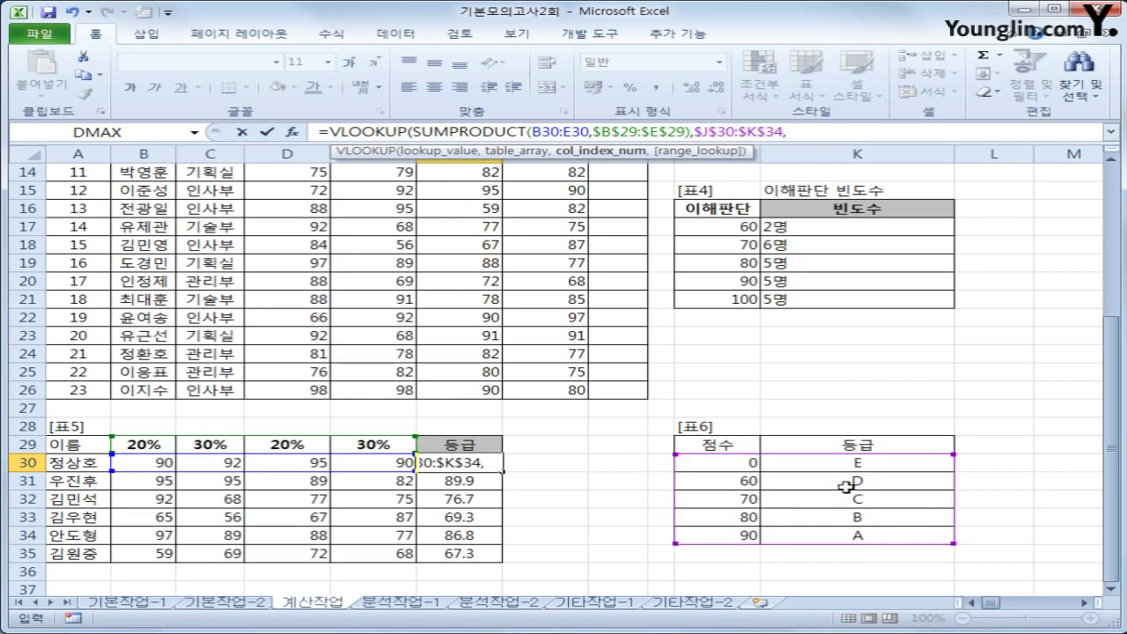
text(2)
key(Return)
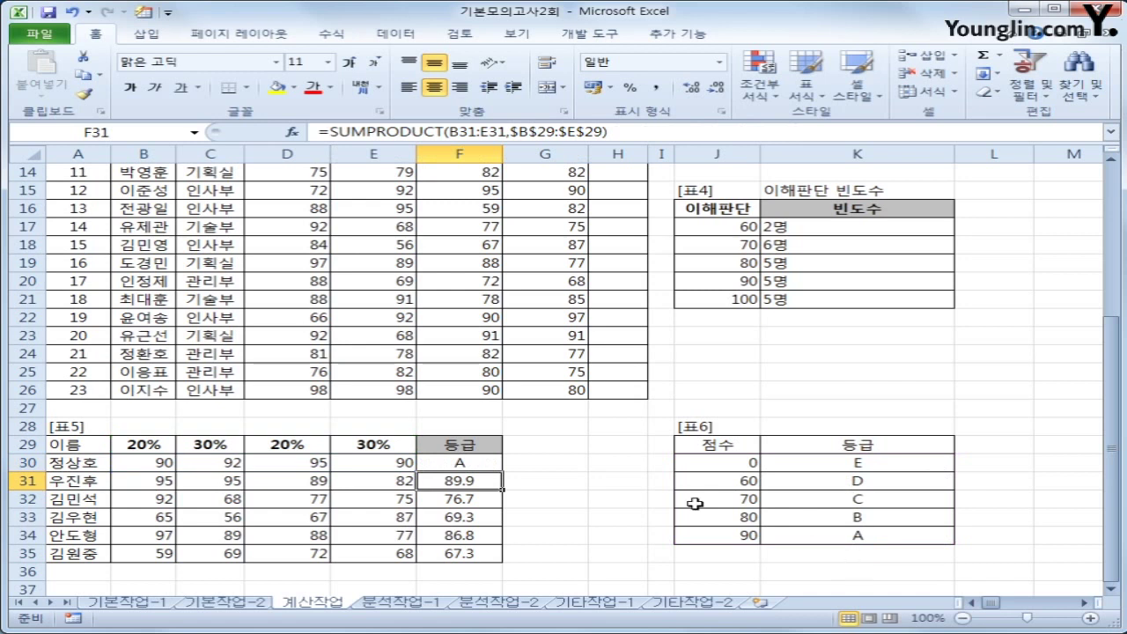
Fill the grade formula down to F35, giving A, B, C, D, B, D
click(449, 461)
drag(502, 471, 499, 558)
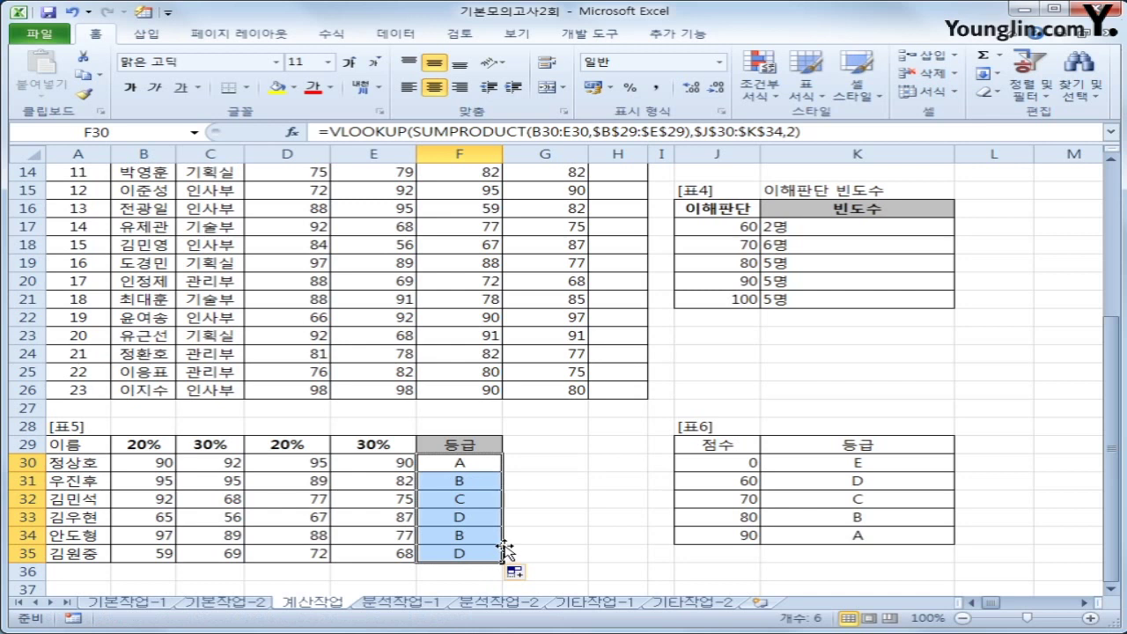
scroll(504, 539, up, 4)
click(623, 207)
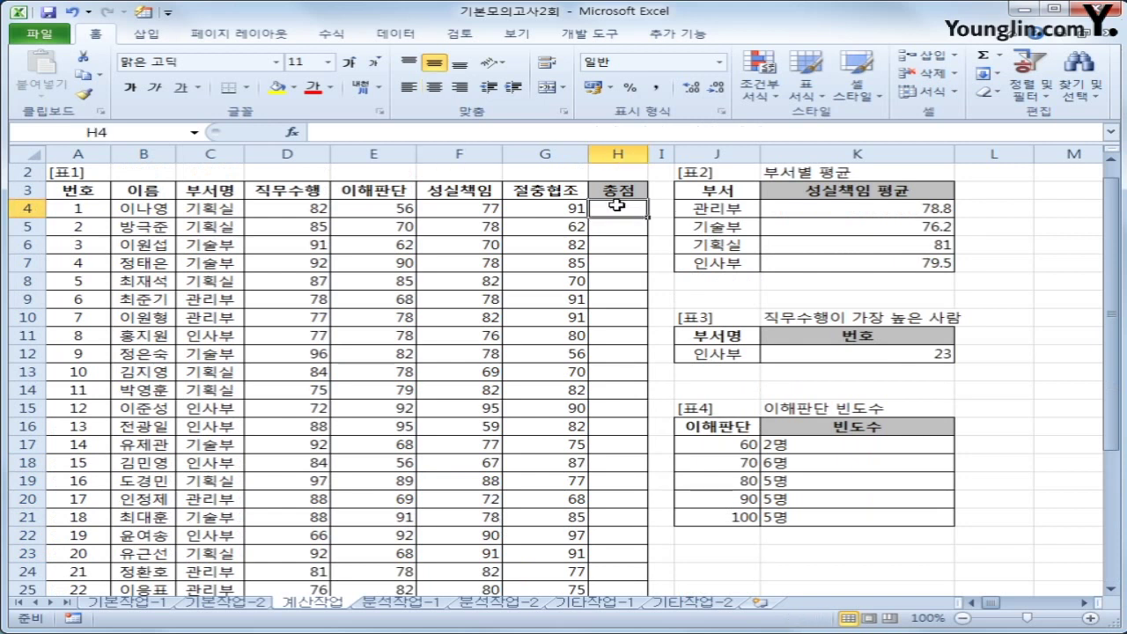
Open Visual Basic from the Developer tab and insert a new Module1
click(589, 33)
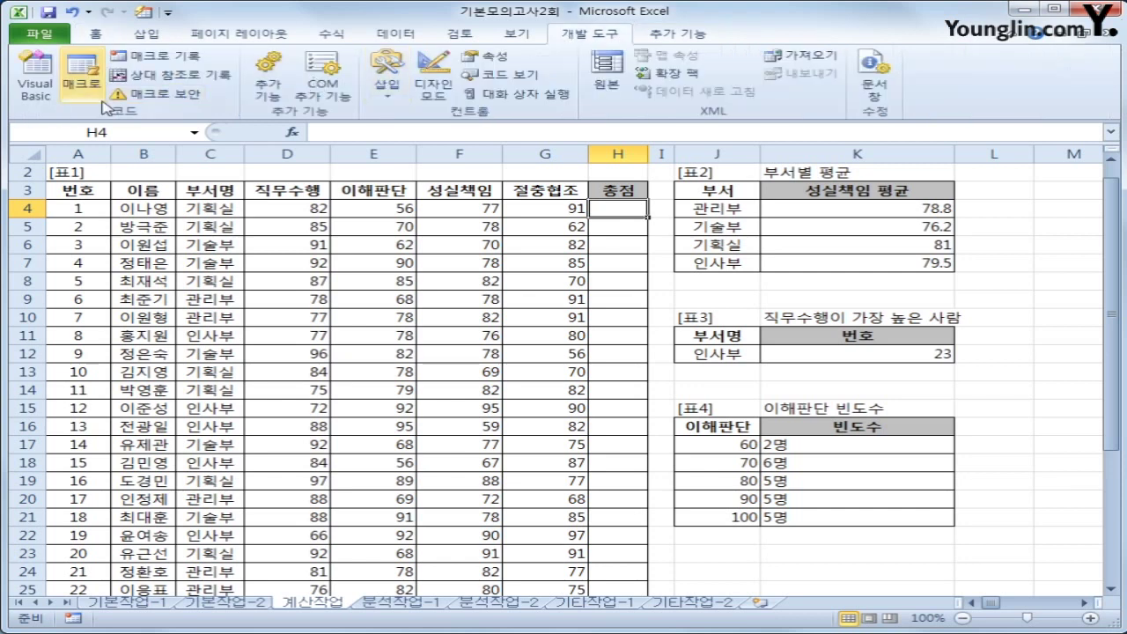
click(35, 88)
click(255, 98)
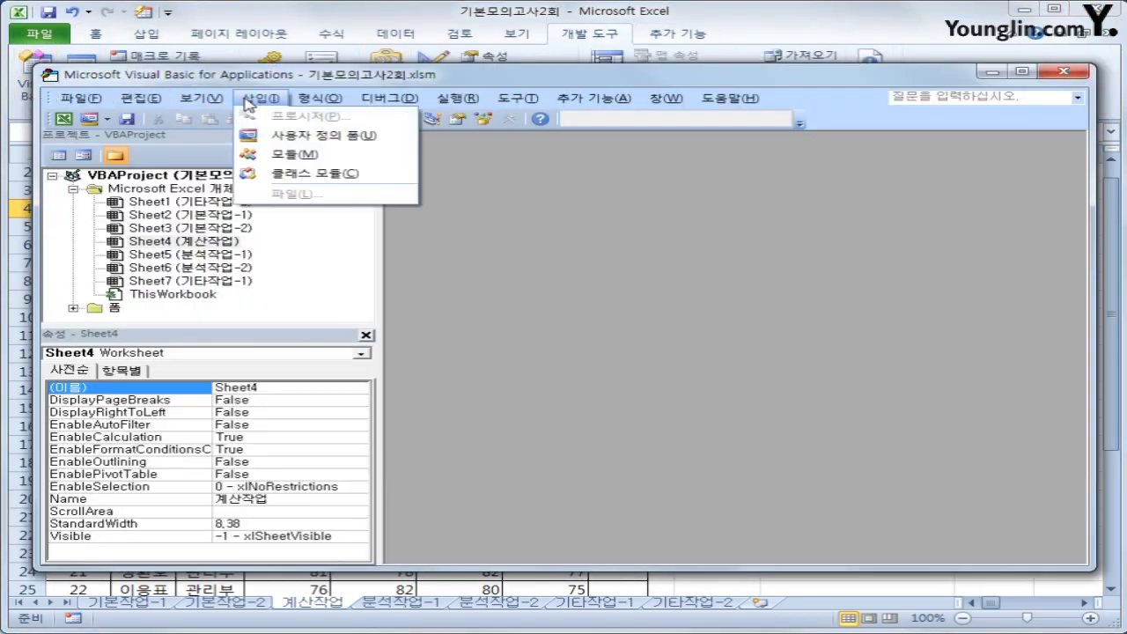
click(288, 159)
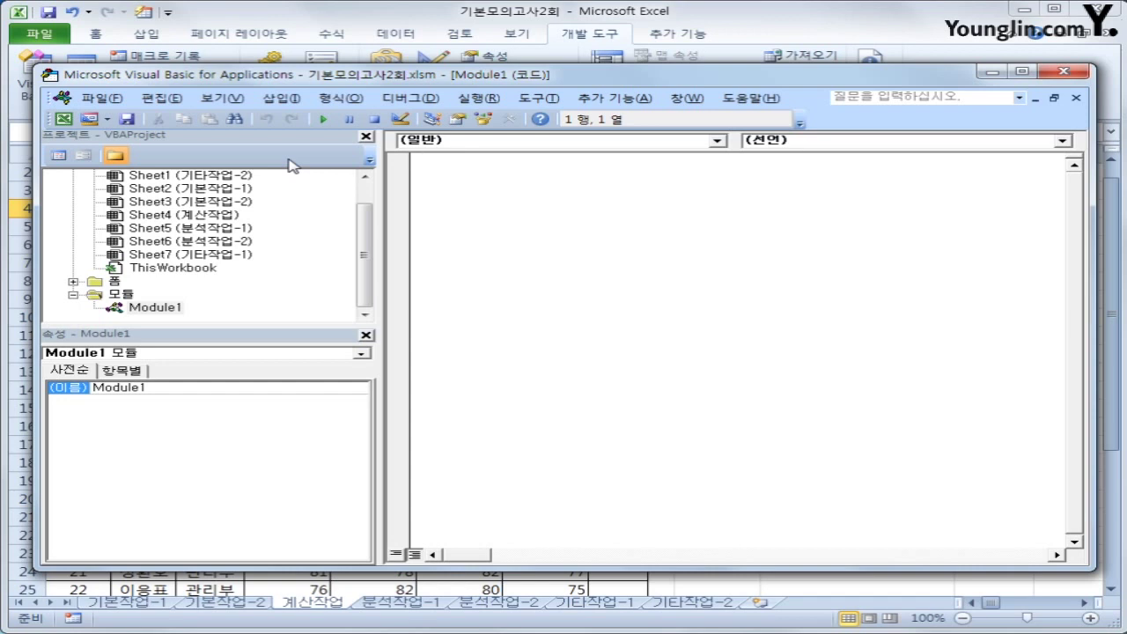
Declare Public Function fn총점(직무수행, 이해판단, 성실책임, 절충협조) with its End Function line
text(ㅔ)
key(BackSpace)
text(Public functi)
text(on)
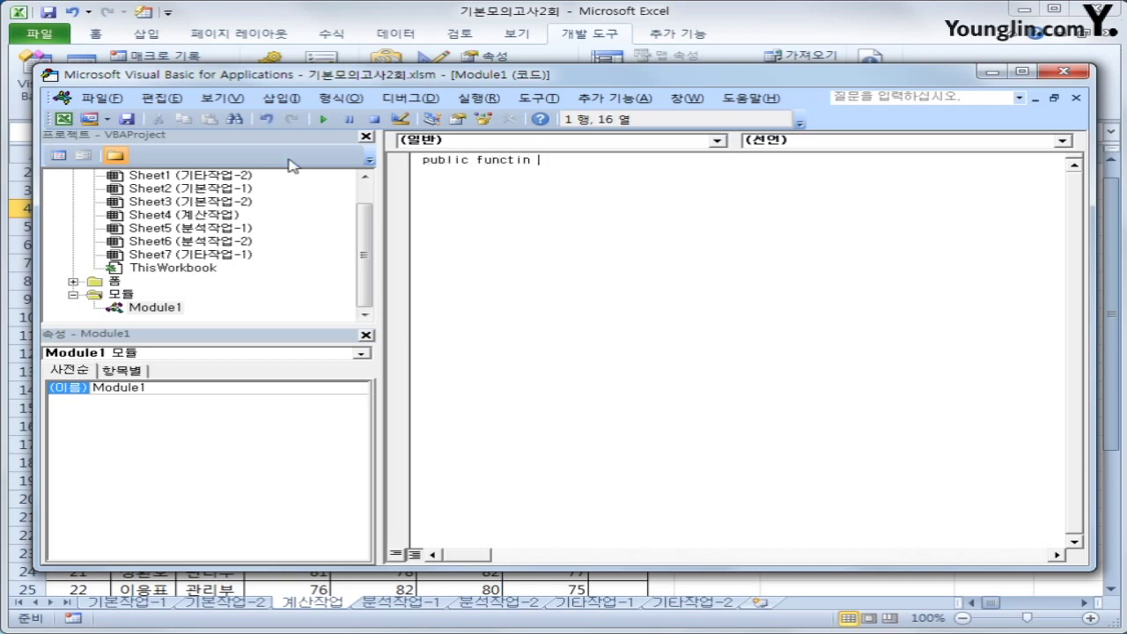
text( fn총점)
key(BackSpace)
text((직무수행,)
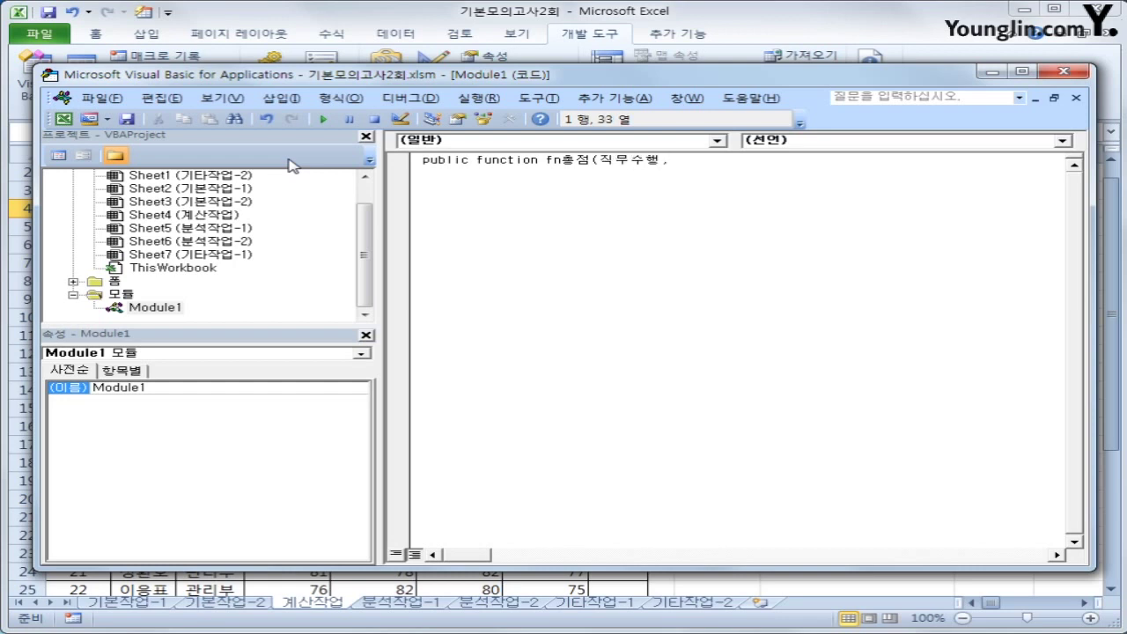
text(이해판단,)
key(BackSpace)
key(BackSpace)
key(BackSpace)
text(판단,성실책)
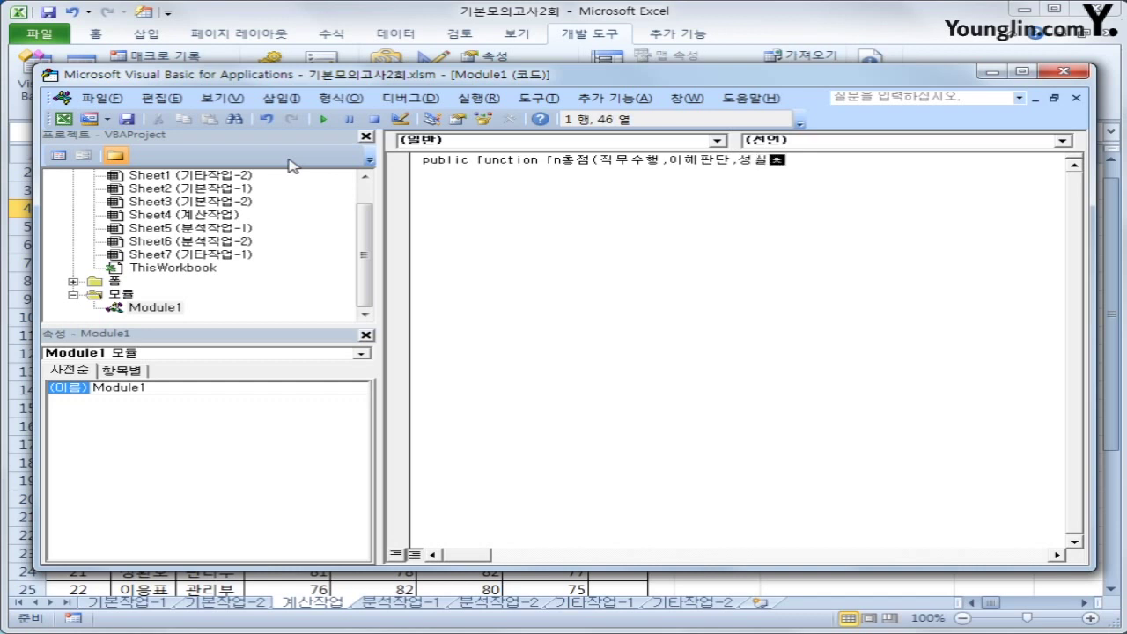
text(임,)
text(ㅈ)
text(절충ㅎ)
text(협조))
key(Return)
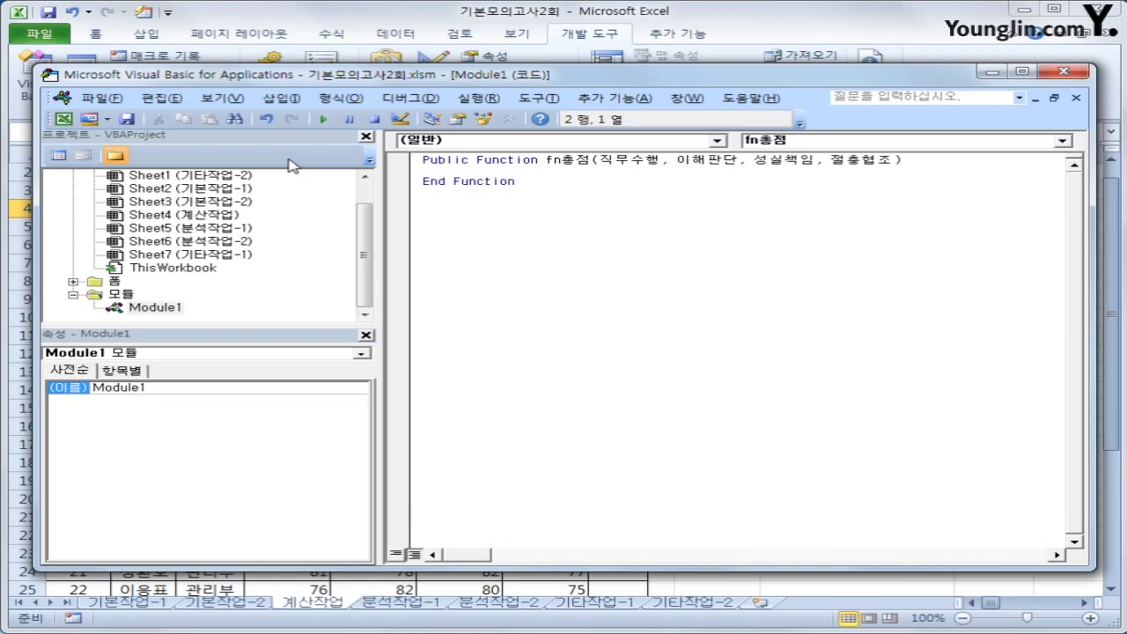
Start fn총점 with an If testing whether 직무수행, 이해판단, 성실책임 or 절충협조 is below 60
key(Tab)
text(if wirant)
key(BackSpace)
key(BackSpace)
key(BackSpace)
key(BackSpace)
key(BackSpace)
key(BackSpace)
text(직무수행 < 60)
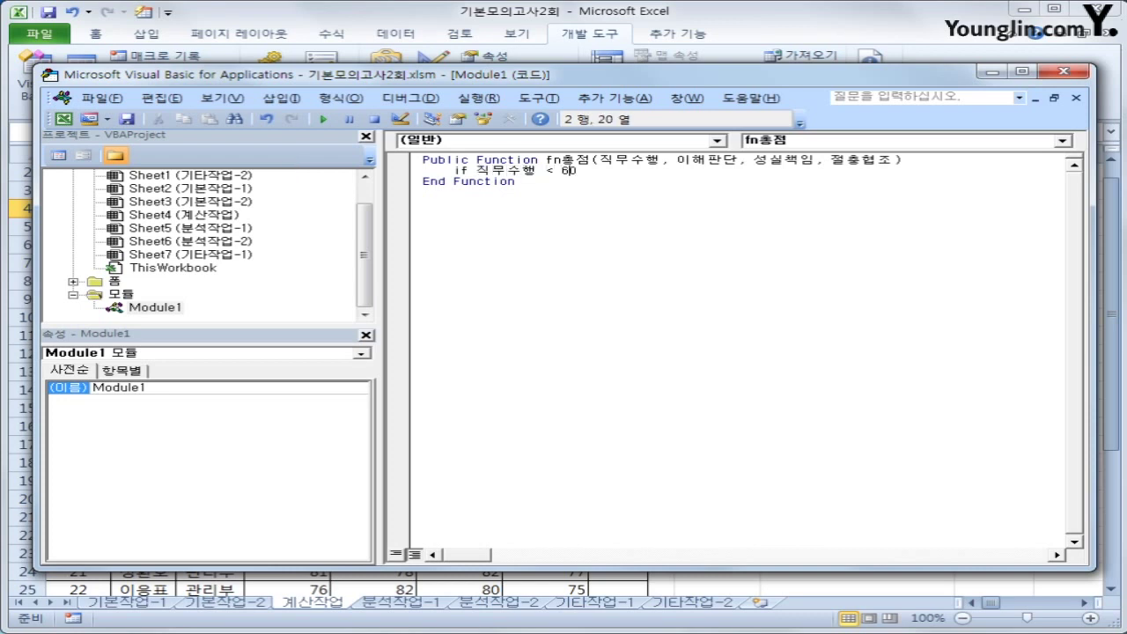
text( or 하)
key(BackSpace)
text(이해판단 <60 )
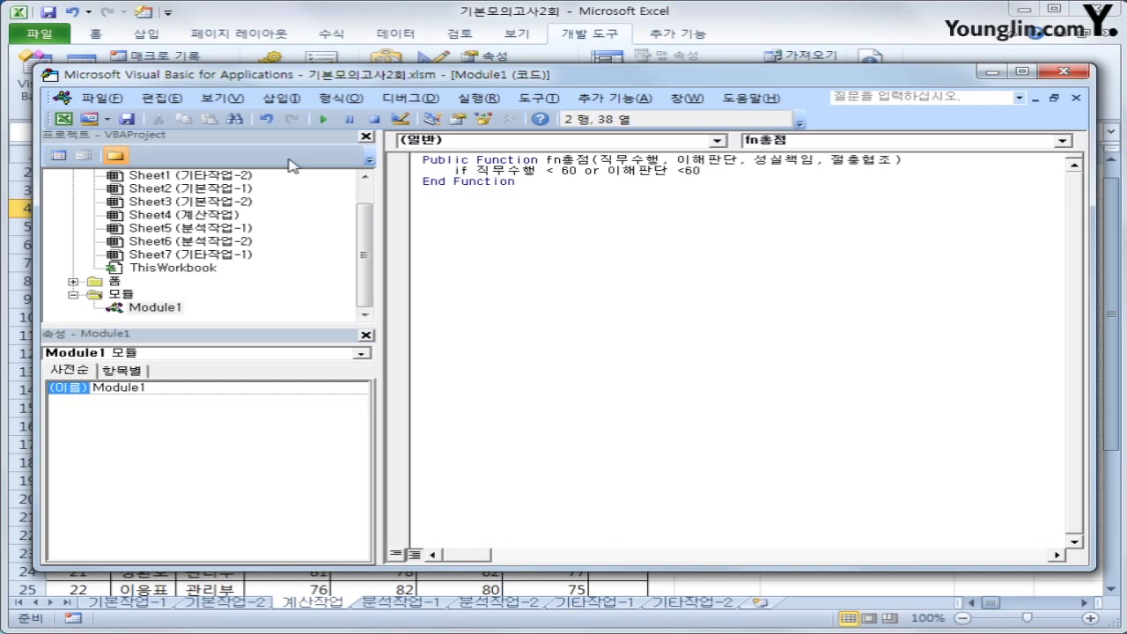
text(or 성실책임 <60 or)
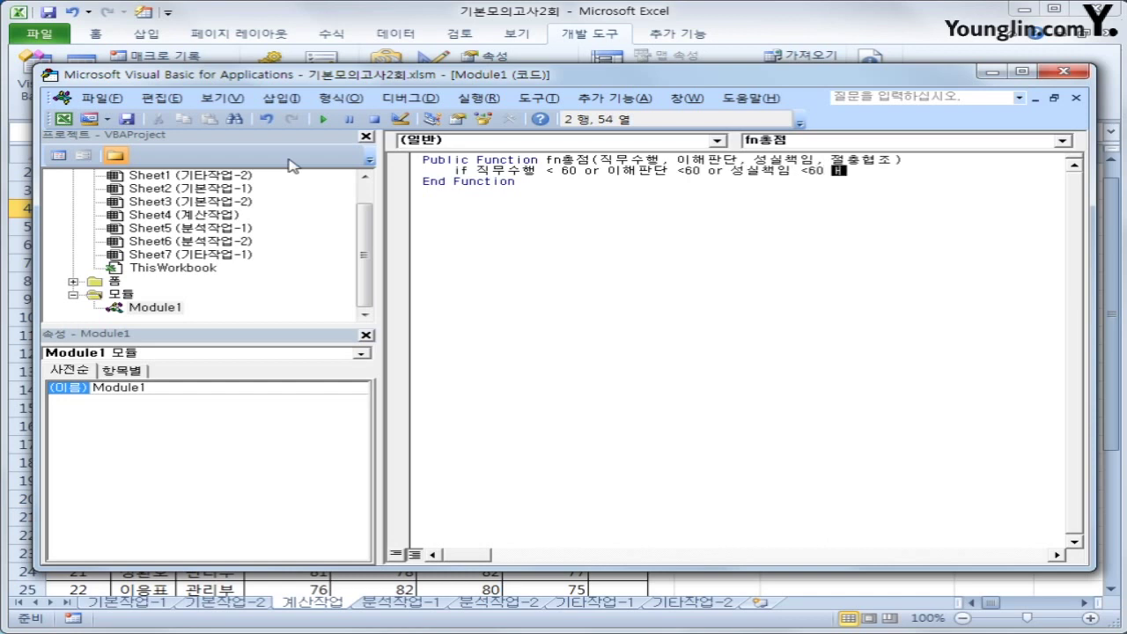
text( 절충협조)
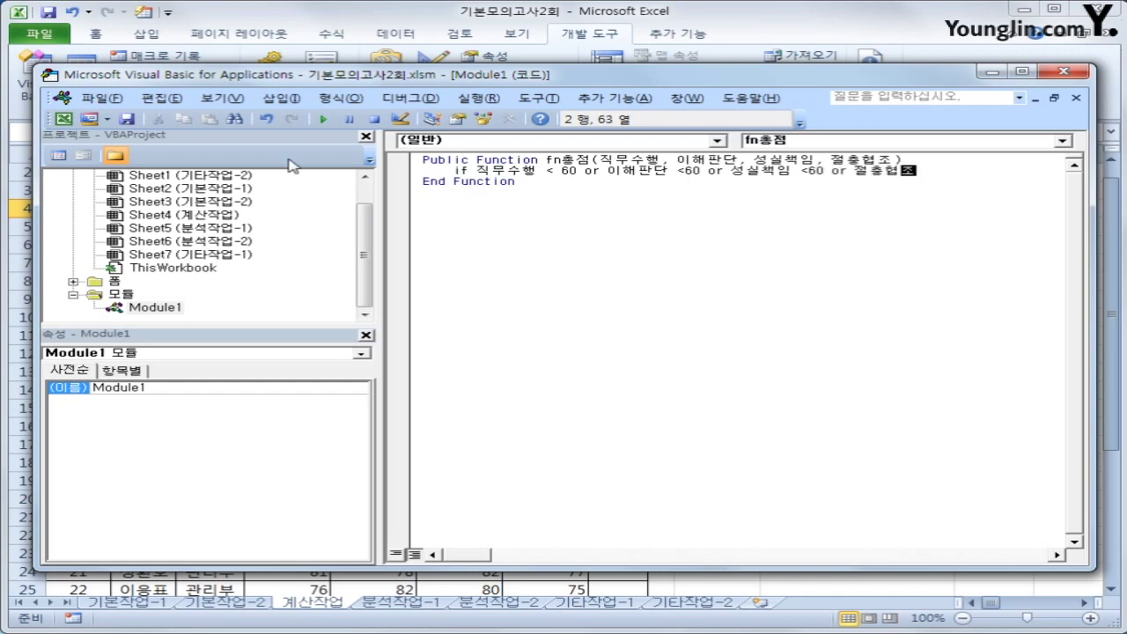
text( <60 then)
Make the If branch return fn총점 = 0
key(Return)
text(fn)
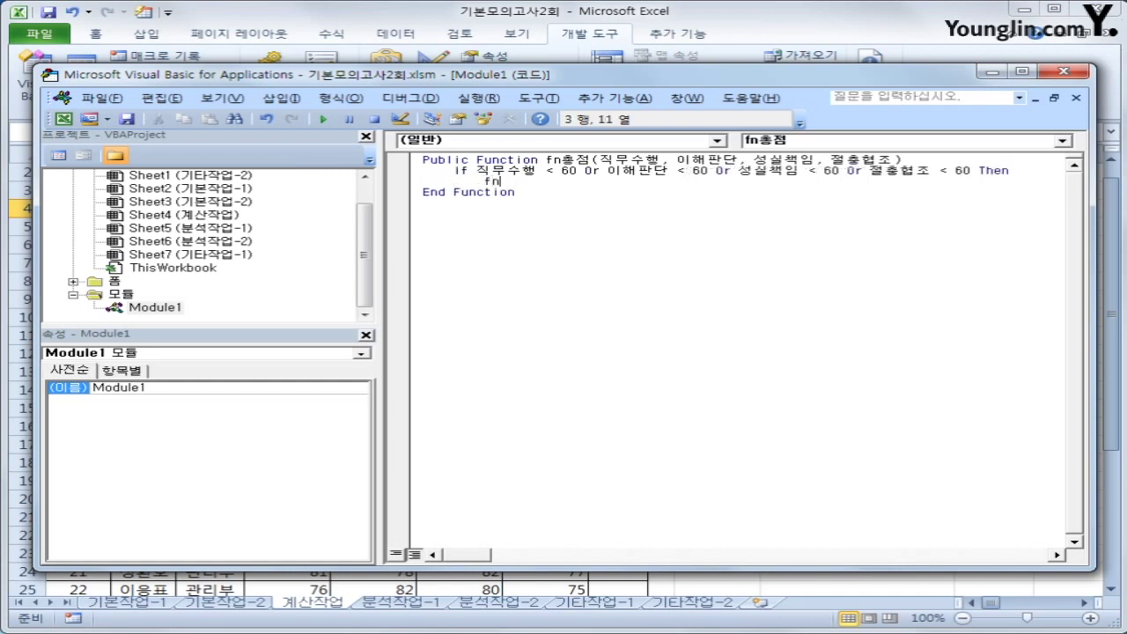
text(총점  =)
key(Return)
key(Return)
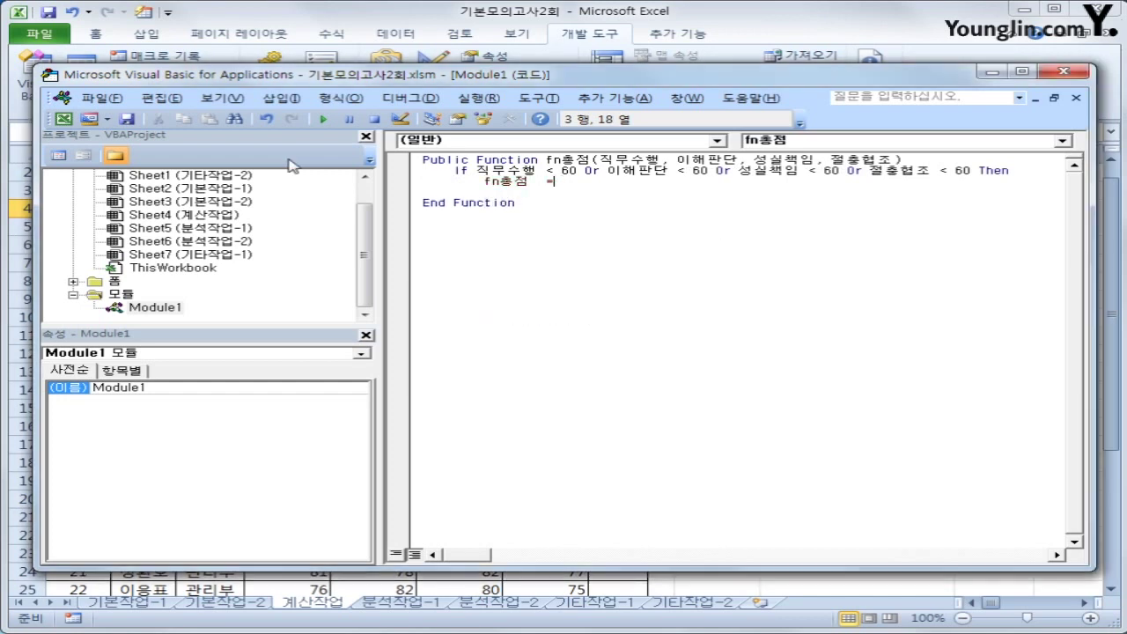
text(0)
key(Return)
Add an Else branch returning the weighted total of the four scores, then End If
text(ㄷ)
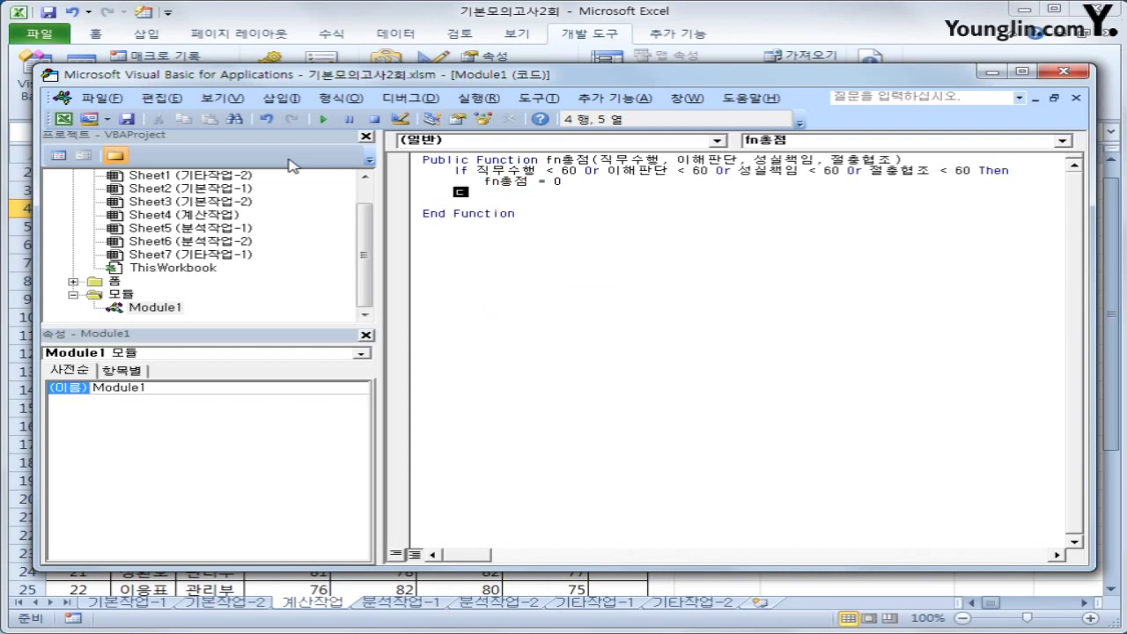
key(BackSpace)
key(BackSpace)
text(Else)
key(Return)
key(Tab)
text(fn)
text(총점 = )
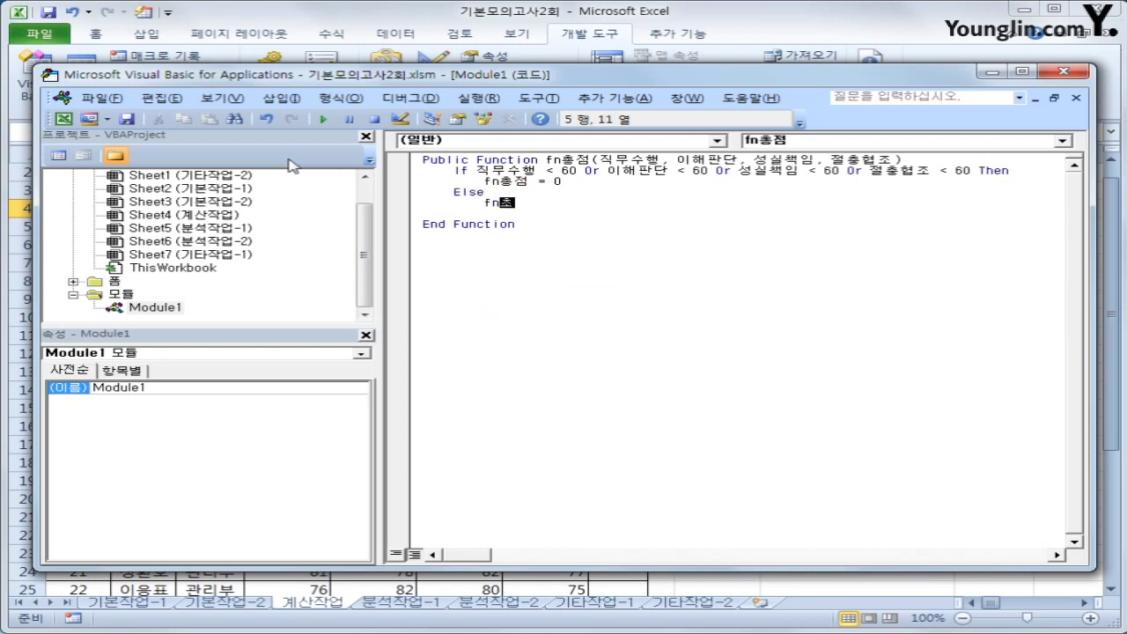
text(ㅈ)
text(무수행 )
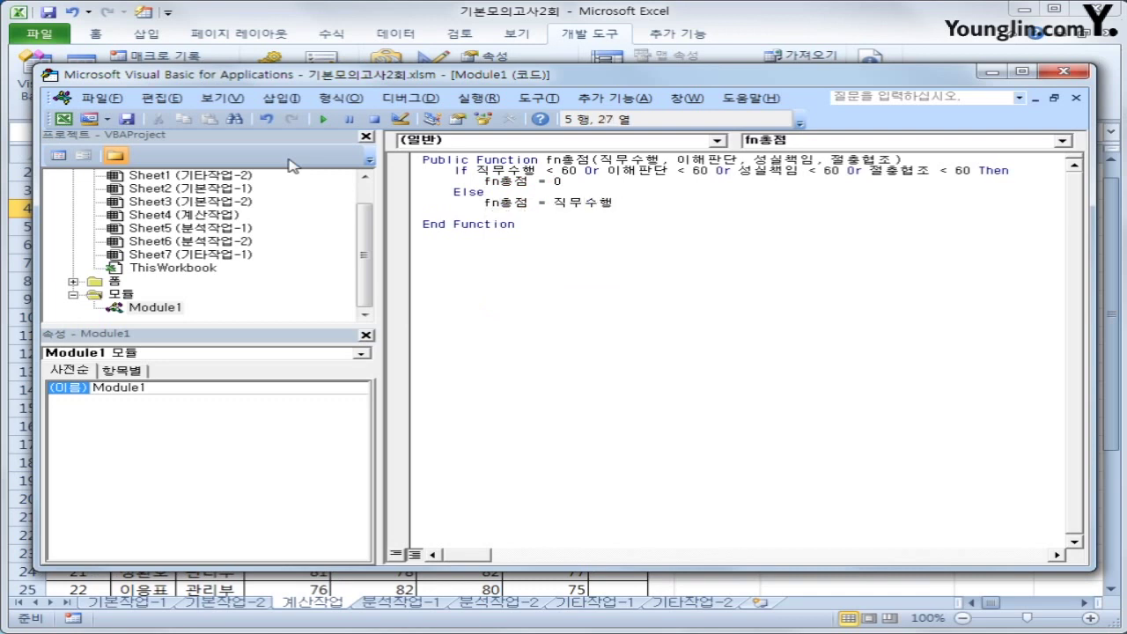
text(* 0.2 +)
text( 이해판단 +)
text( 성실)
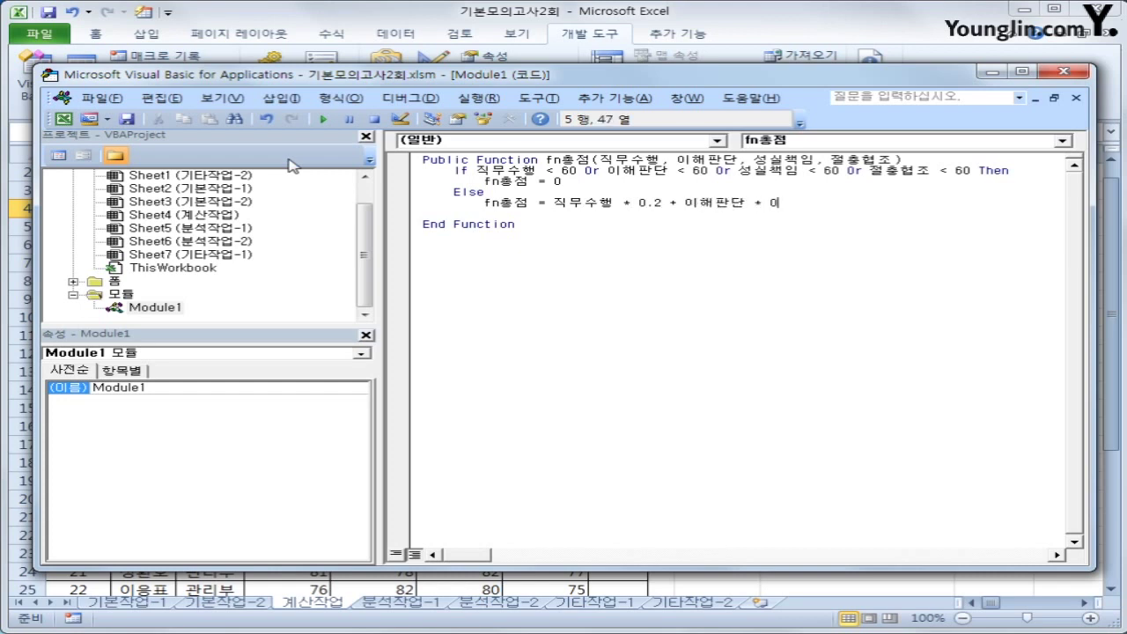
text(+ 성실책임 )
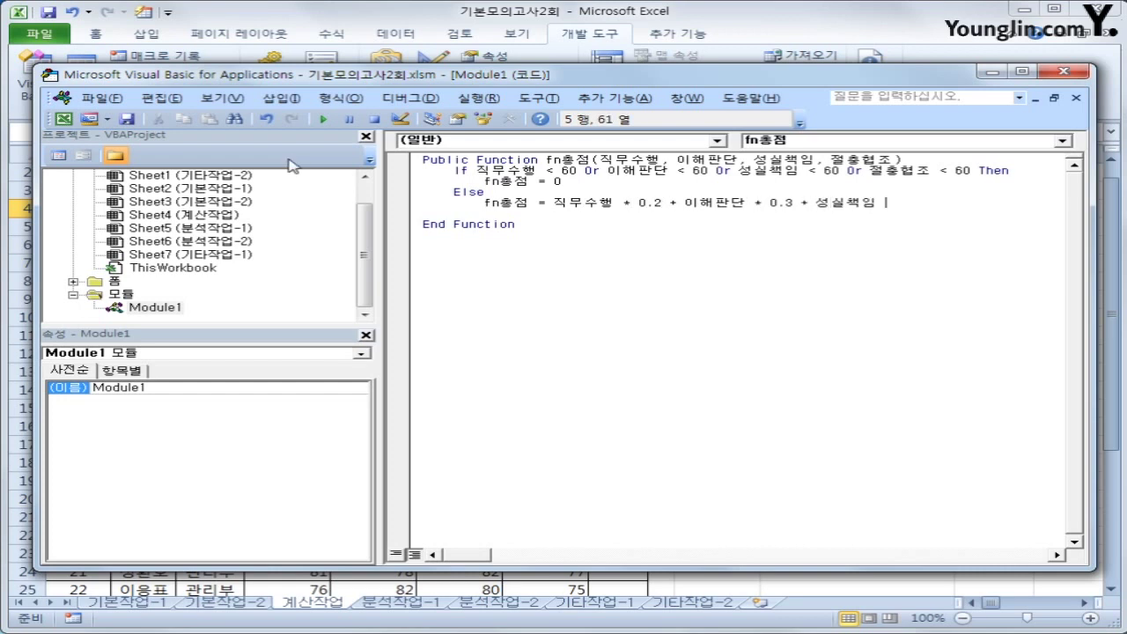
text(* 0.2 + 절충협조 * 0.3)
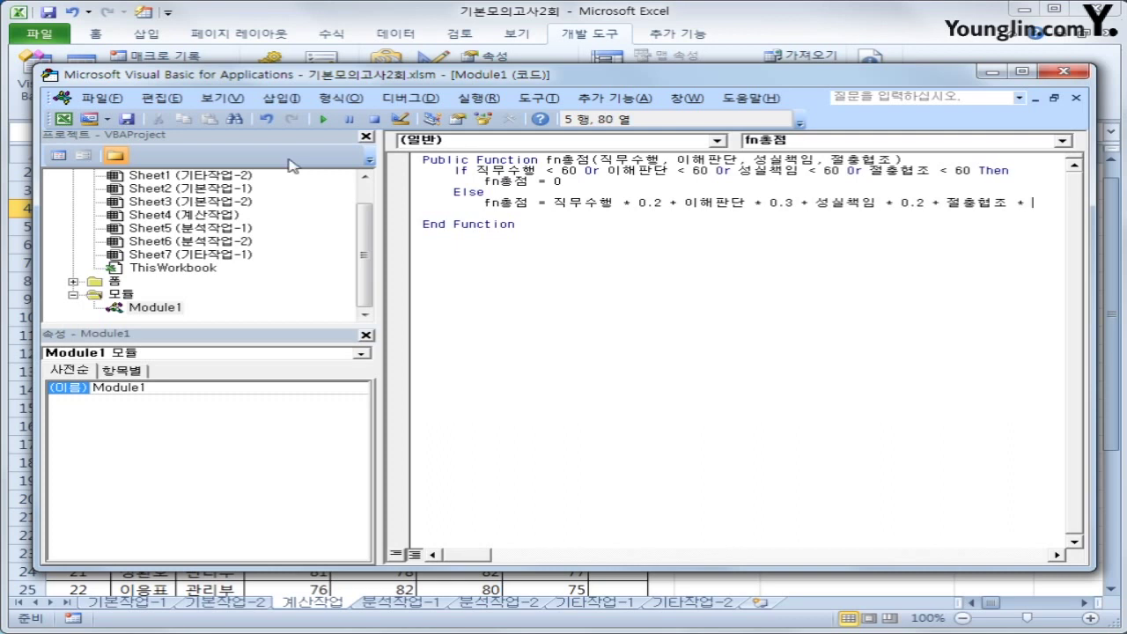
key(Return)
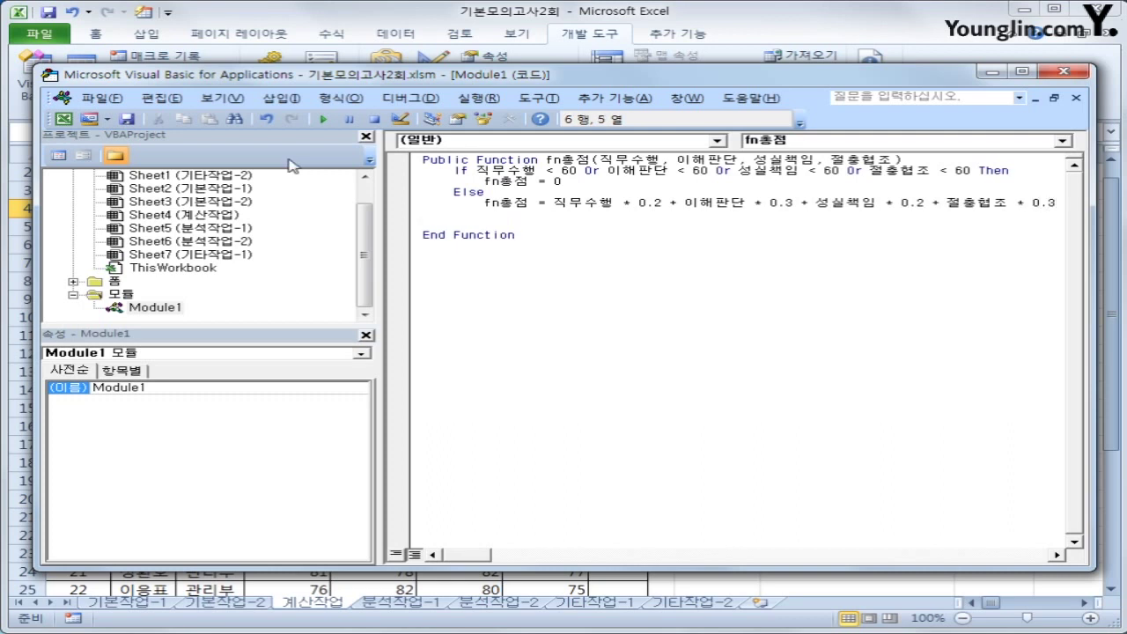
text(end if)
Insert a blank line after the function header and review the finished If block
key(Up)
key(Up)
key(Up)
key(Up)
key(Up)
key(End)
key(Return)
key(Down)
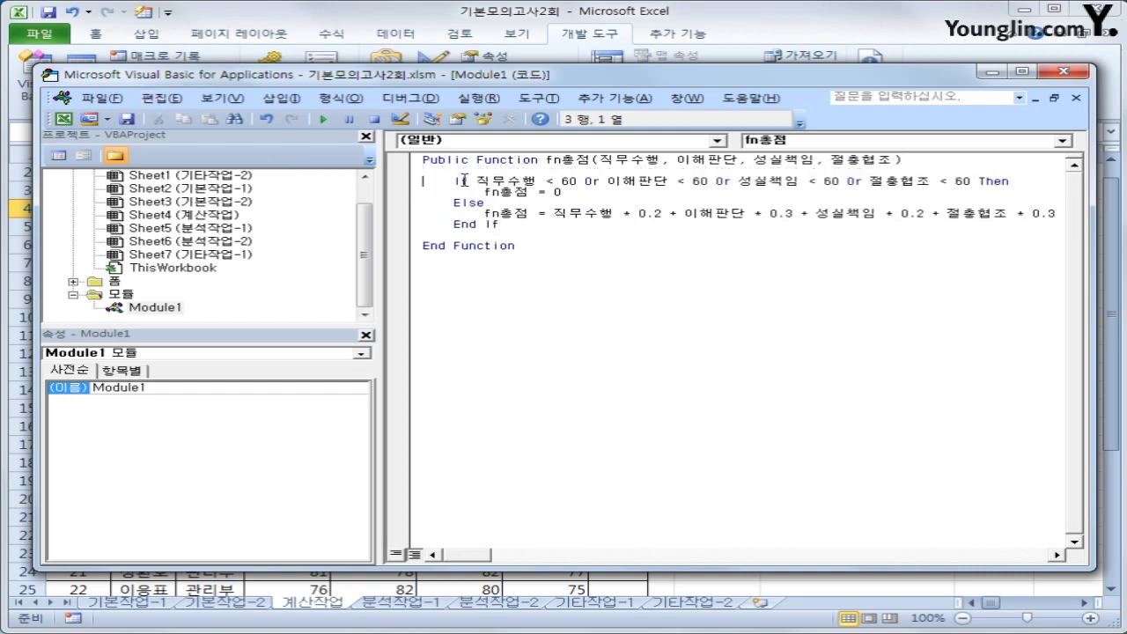
drag(468, 180, 978, 183)
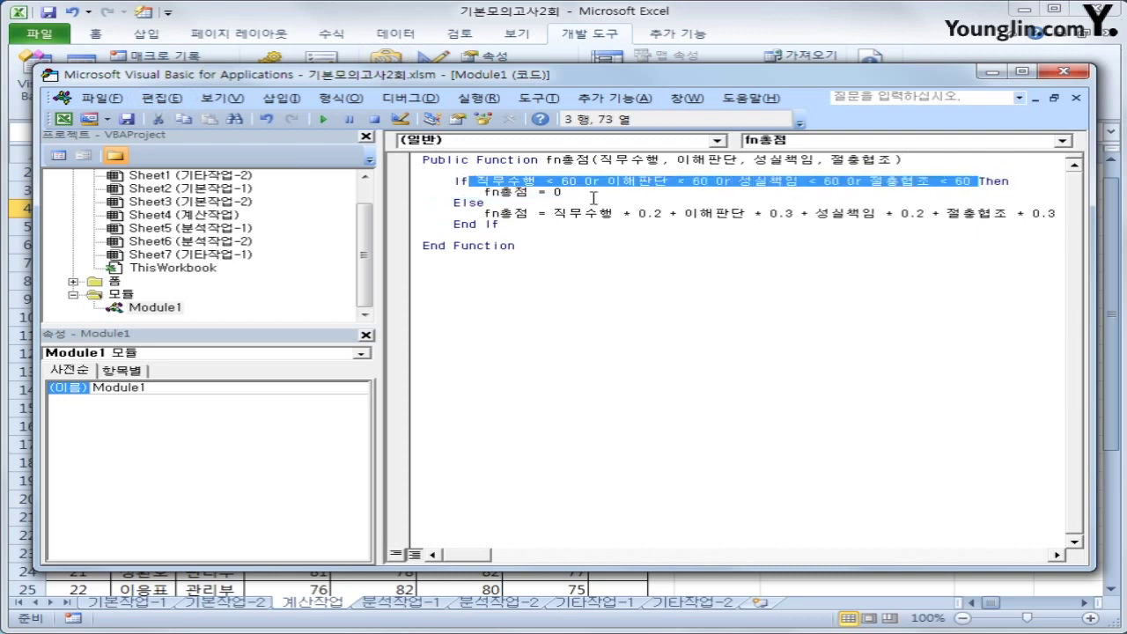
click(595, 195)
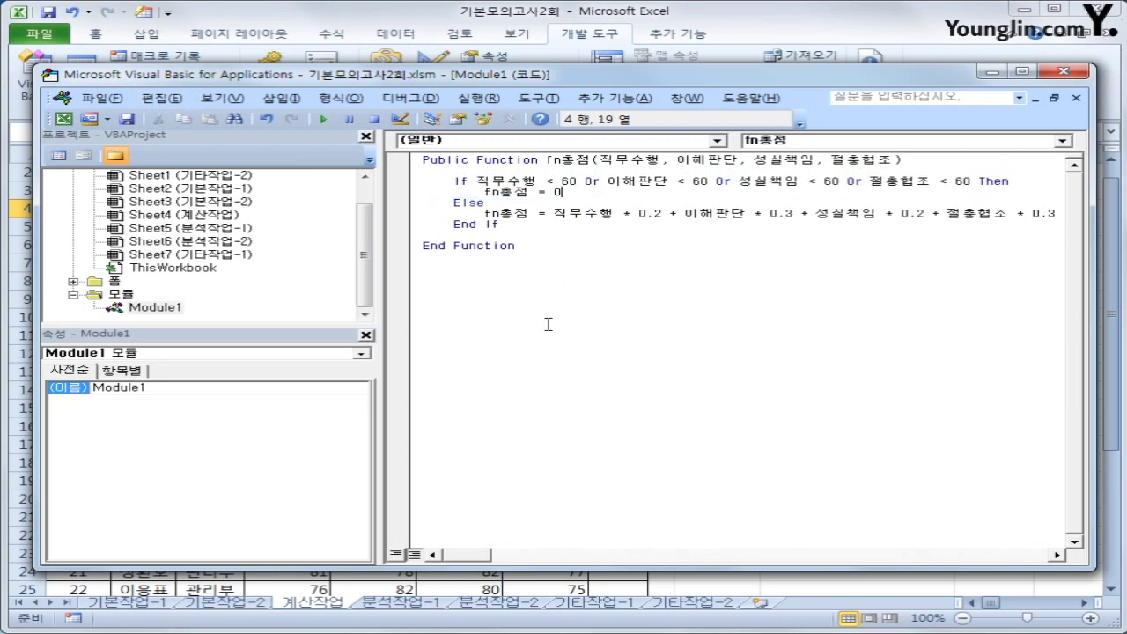
click(576, 217)
click(552, 240)
Back in the worksheet, insert the user-defined fn총점 function into H4
click(1075, 71)
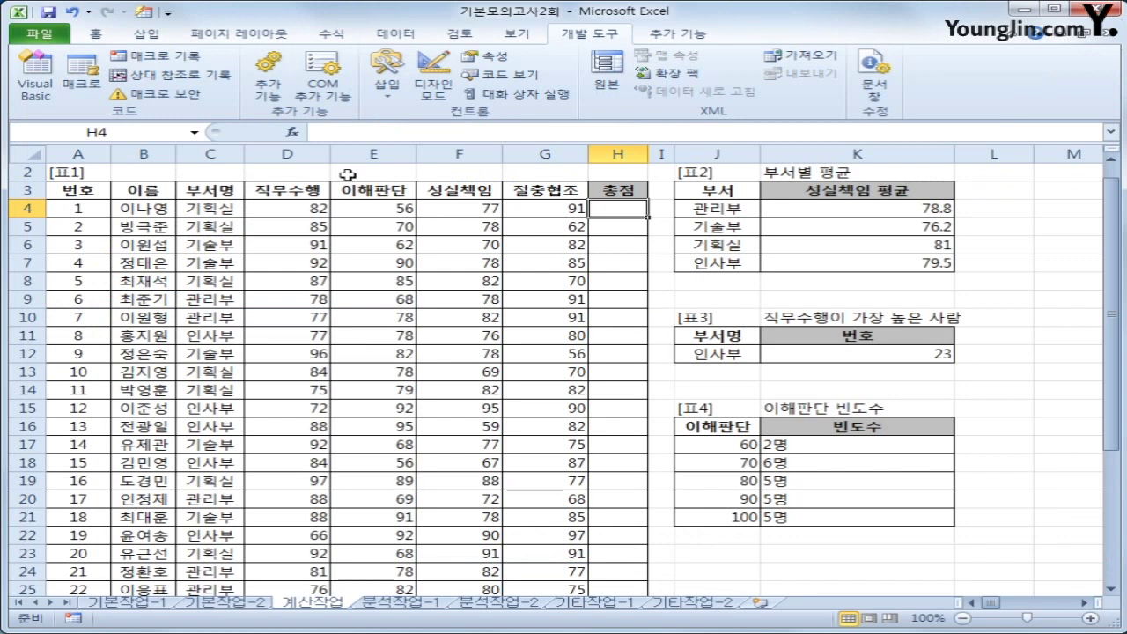
click(294, 134)
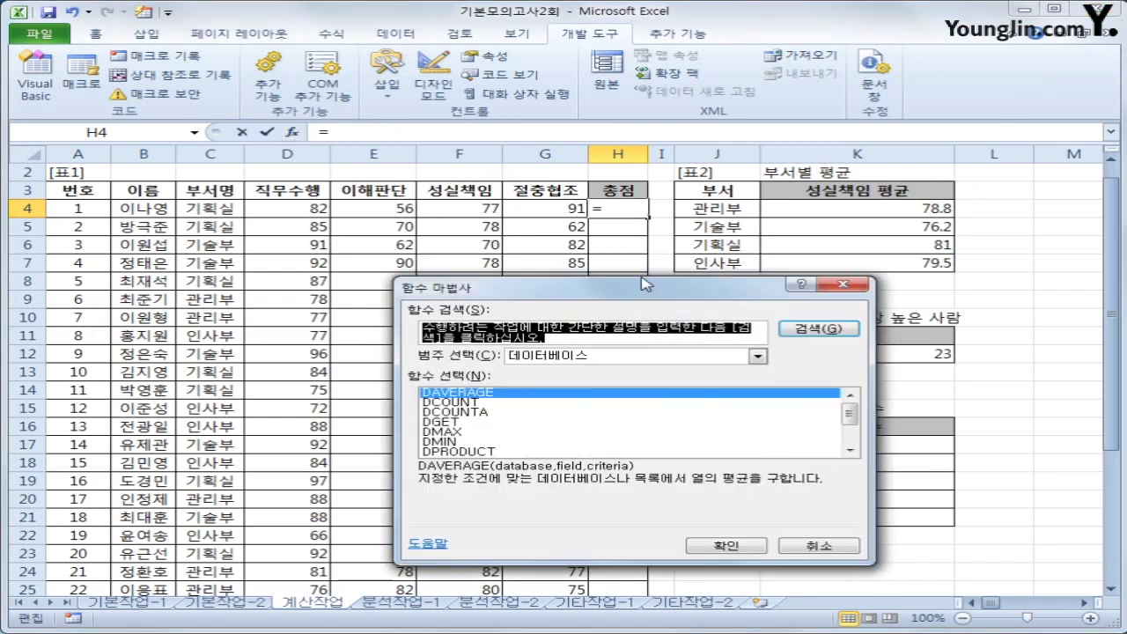
click(588, 357)
click(568, 478)
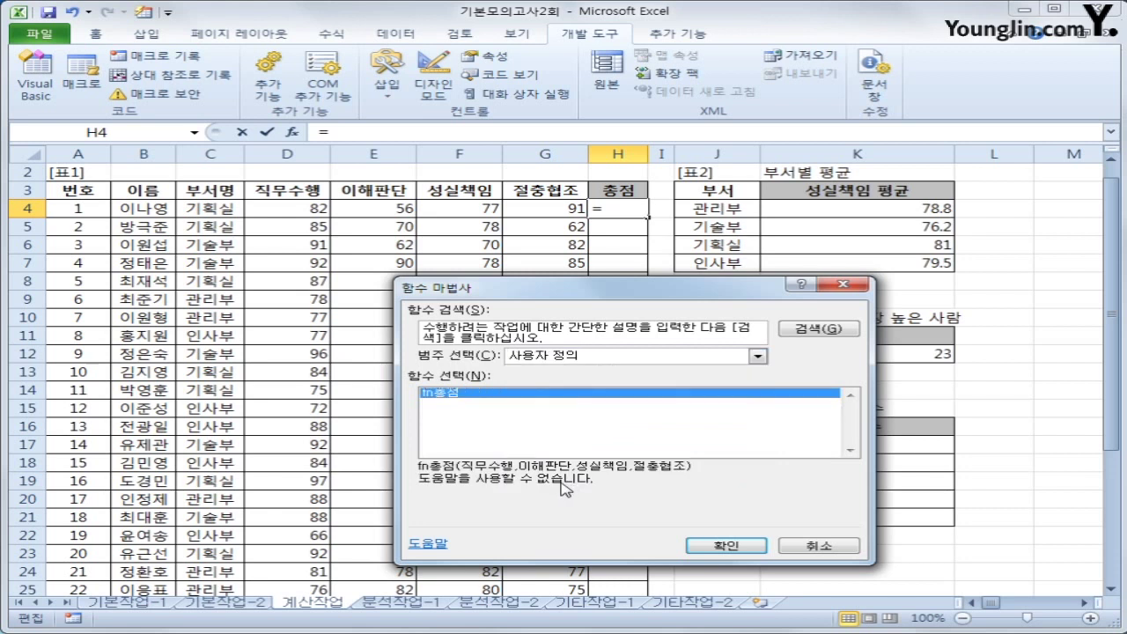
click(722, 541)
Pass D4, E4, F4 and G4 as the four scores, giving 0 since E4 is 56
click(285, 210)
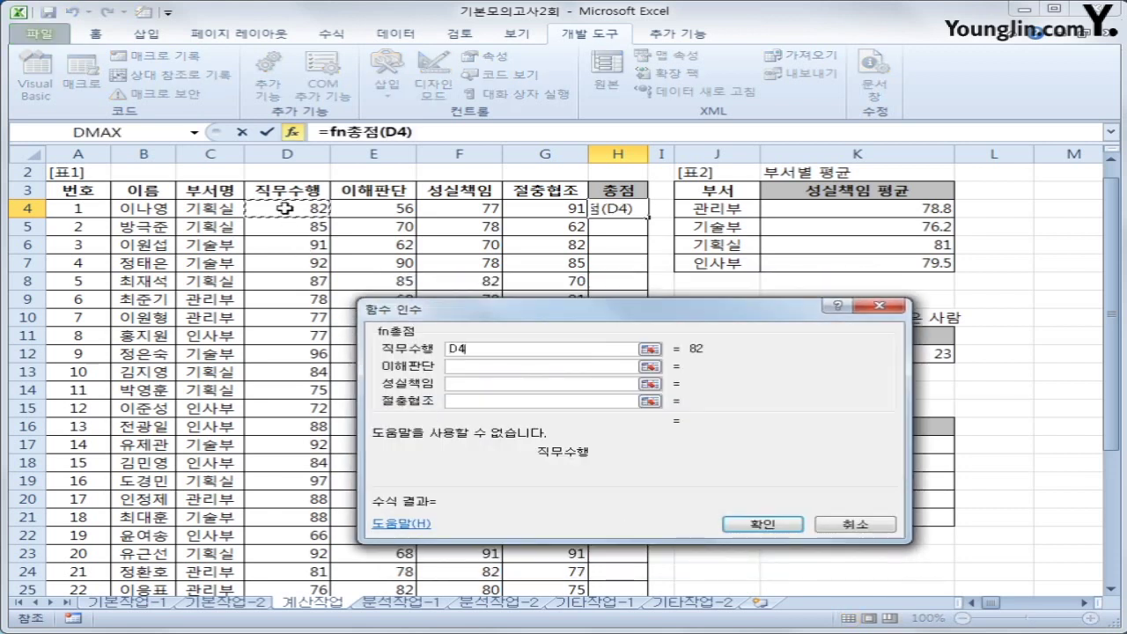
click(480, 367)
click(398, 209)
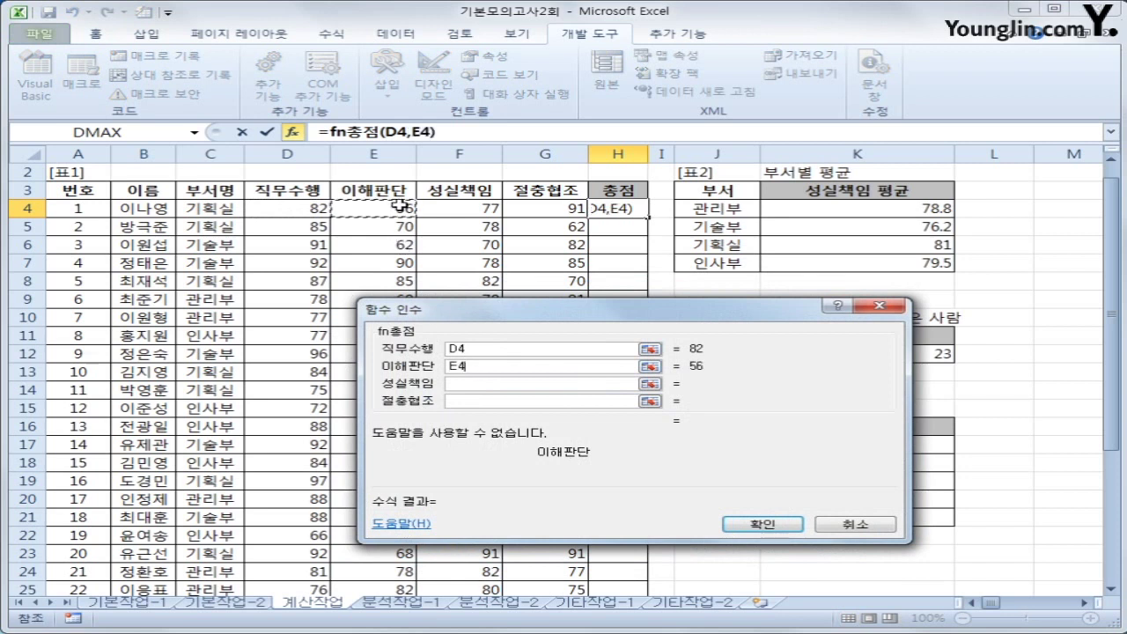
click(469, 384)
click(457, 208)
click(488, 401)
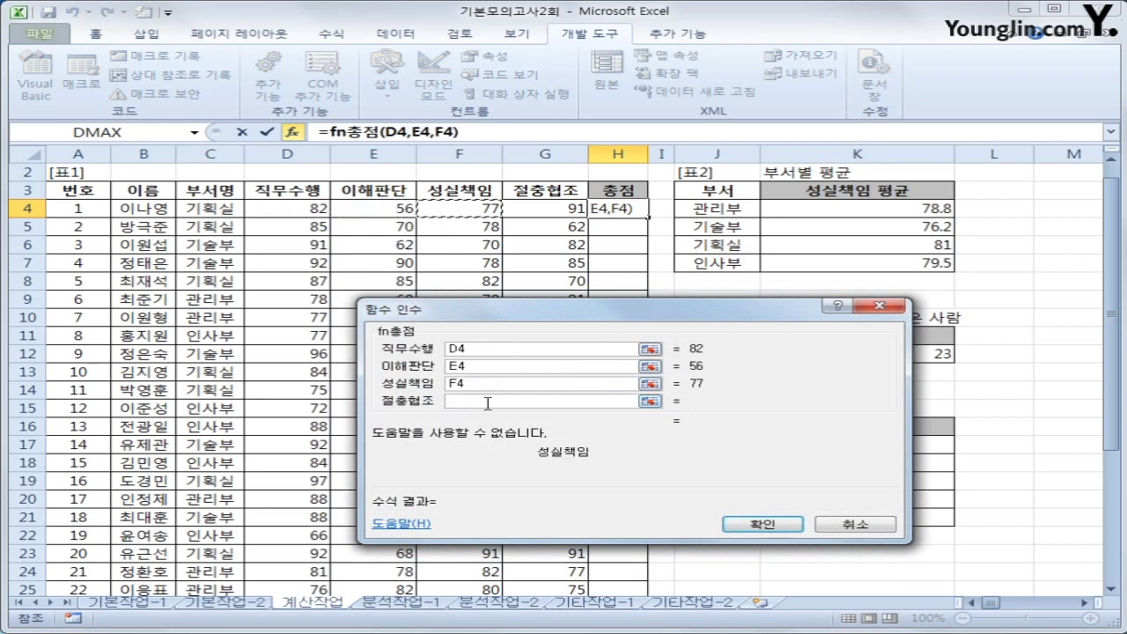
click(528, 208)
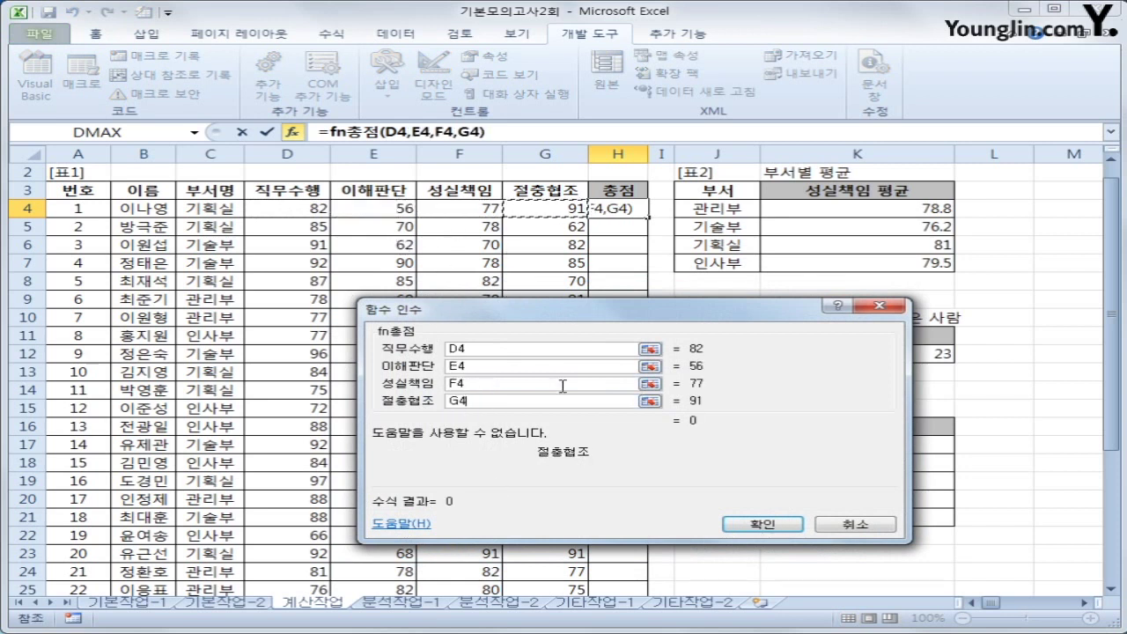
click(798, 524)
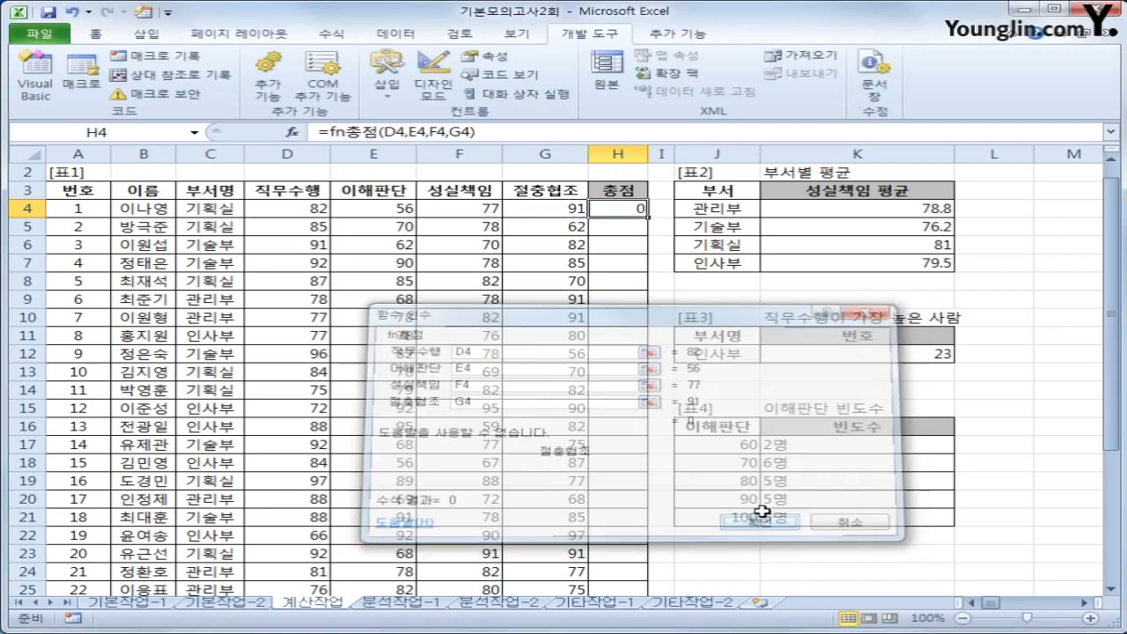
click(368, 211)
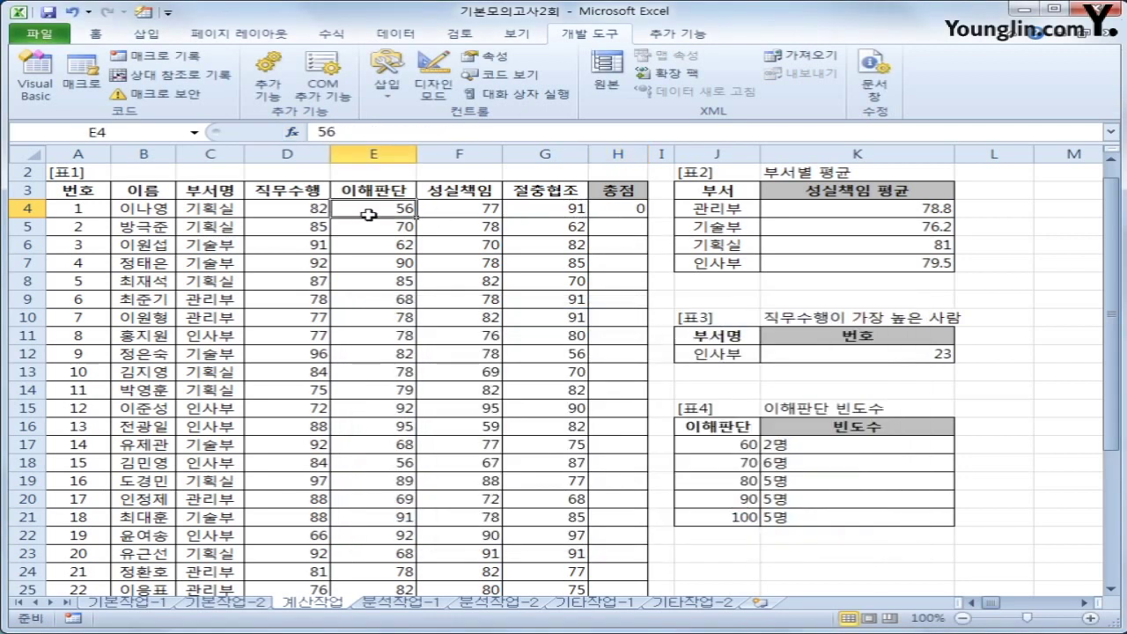
click(634, 194)
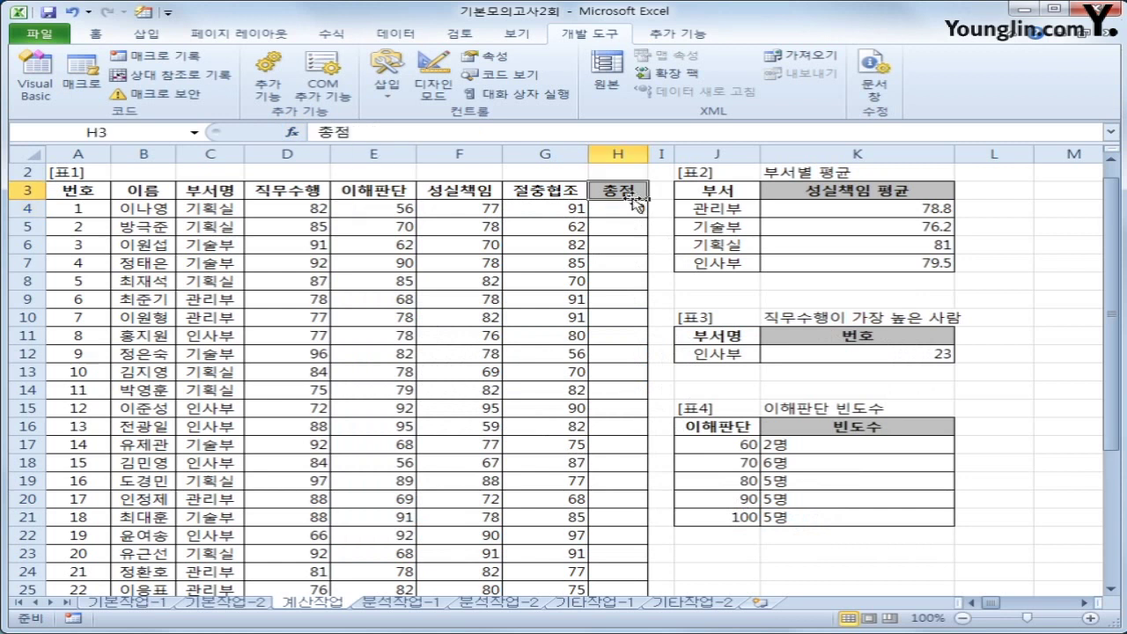
Copy the fn총점 formula from H4 down to H26 and spot-check the totals
click(637, 210)
double_click(648, 219)
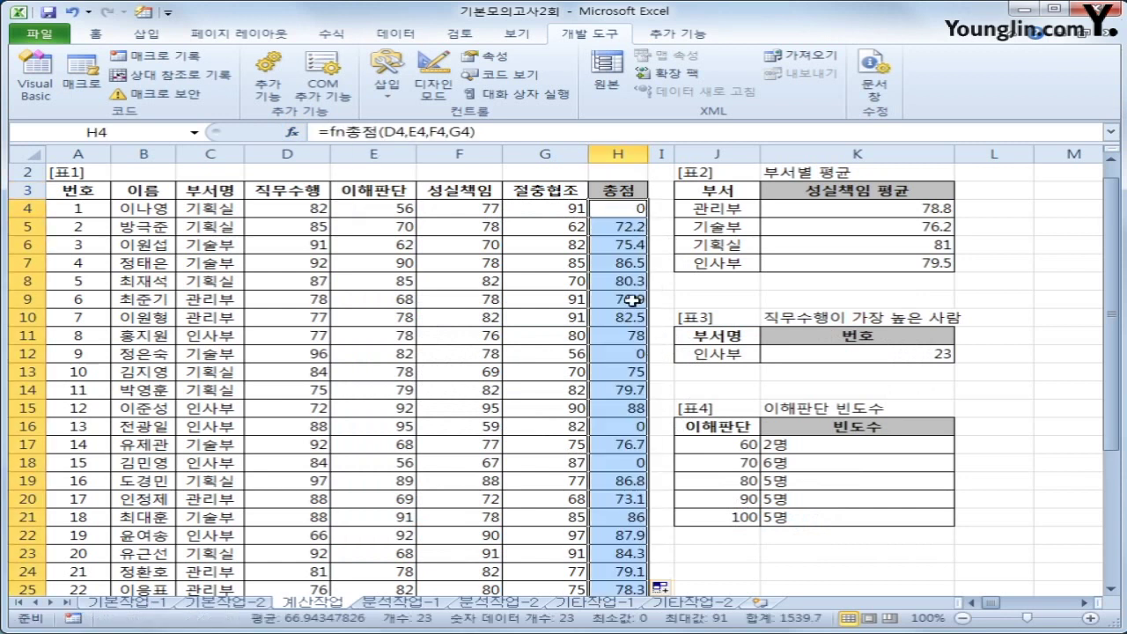
click(625, 238)
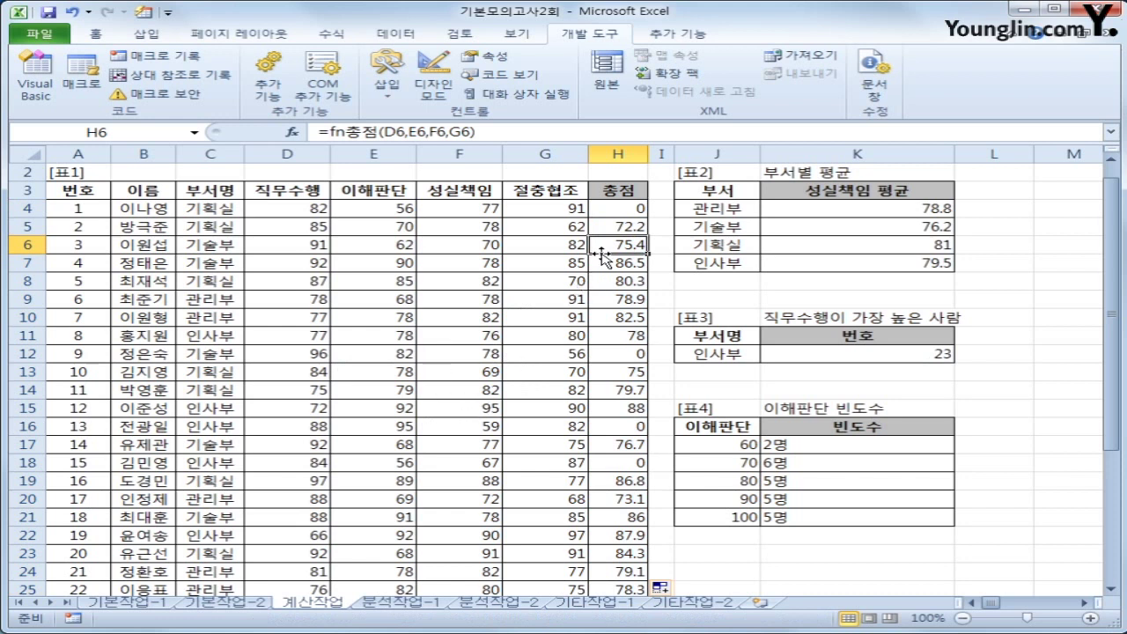
click(643, 210)
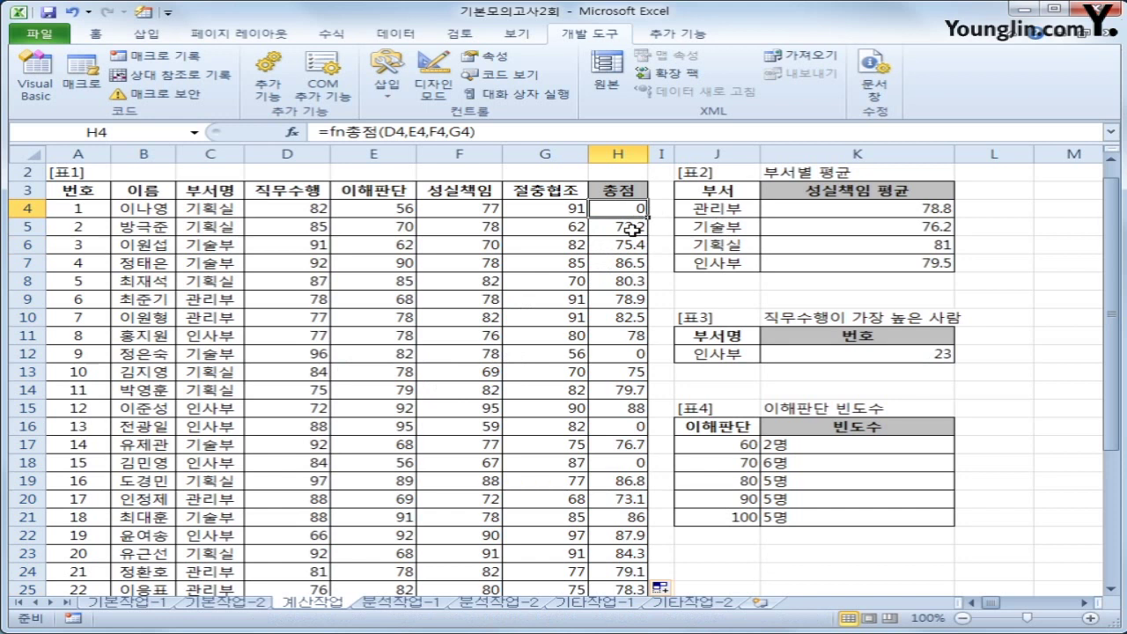
scroll(634, 228, down, 2)
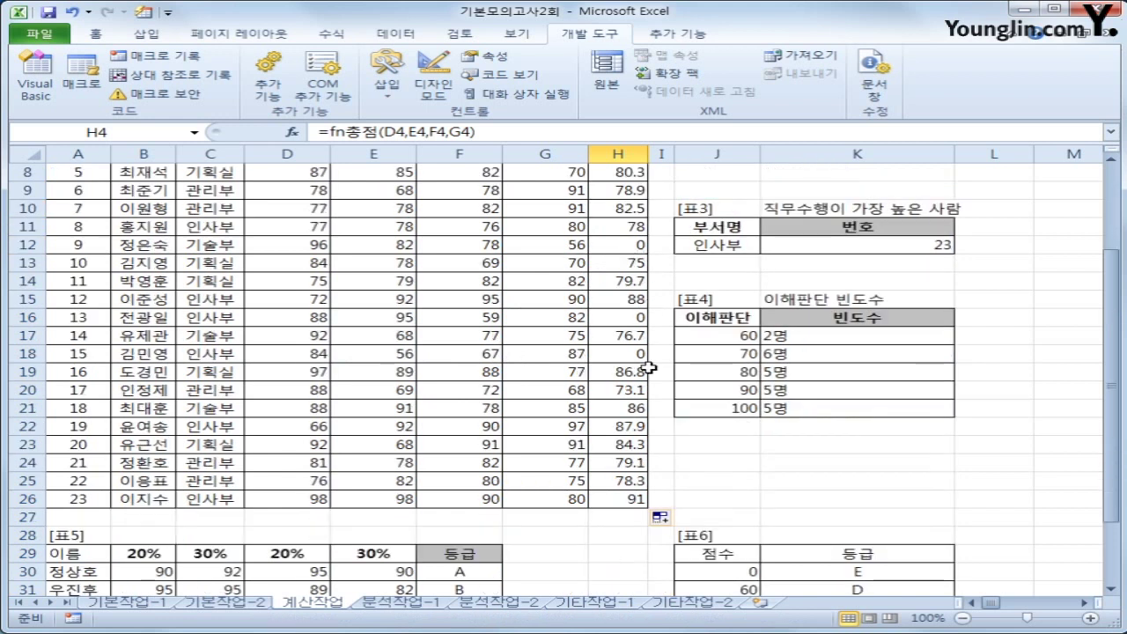
click(636, 500)
scroll(610, 475, up, 3)
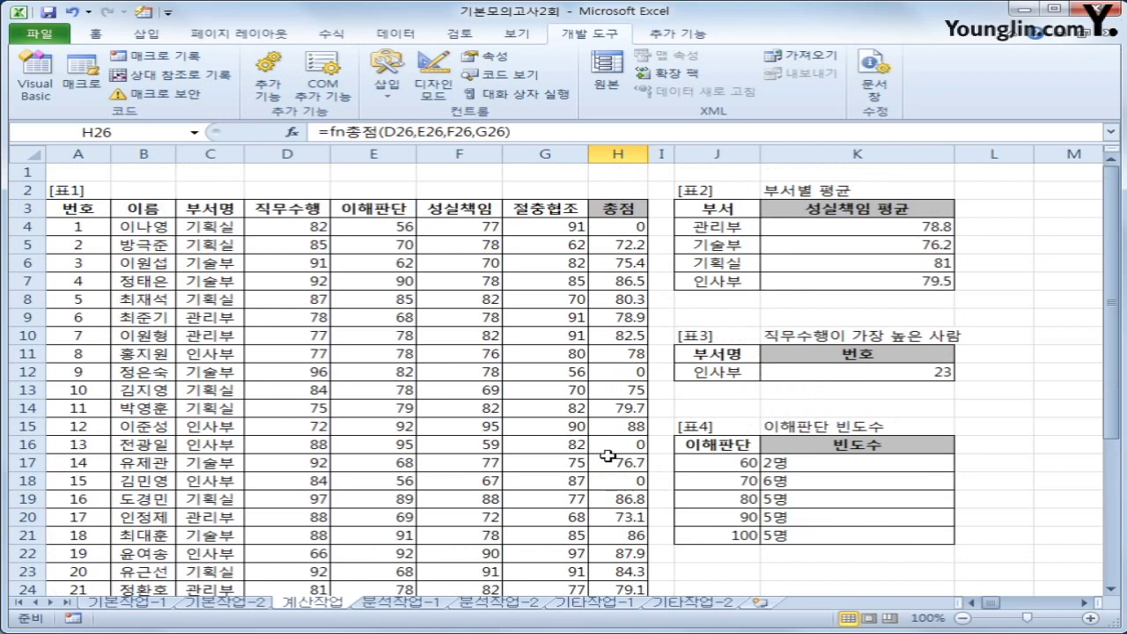
Insert a pivot table from the 분석작업-1 data, located at K5 on the same sheet
key(ctrl+Page_Down)
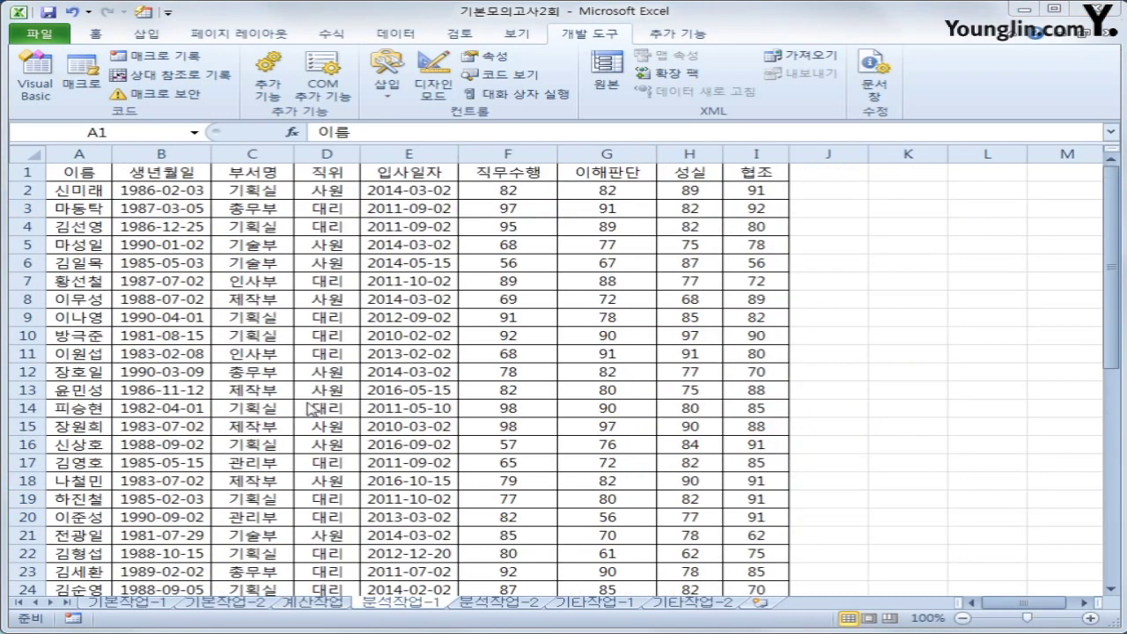
click(85, 174)
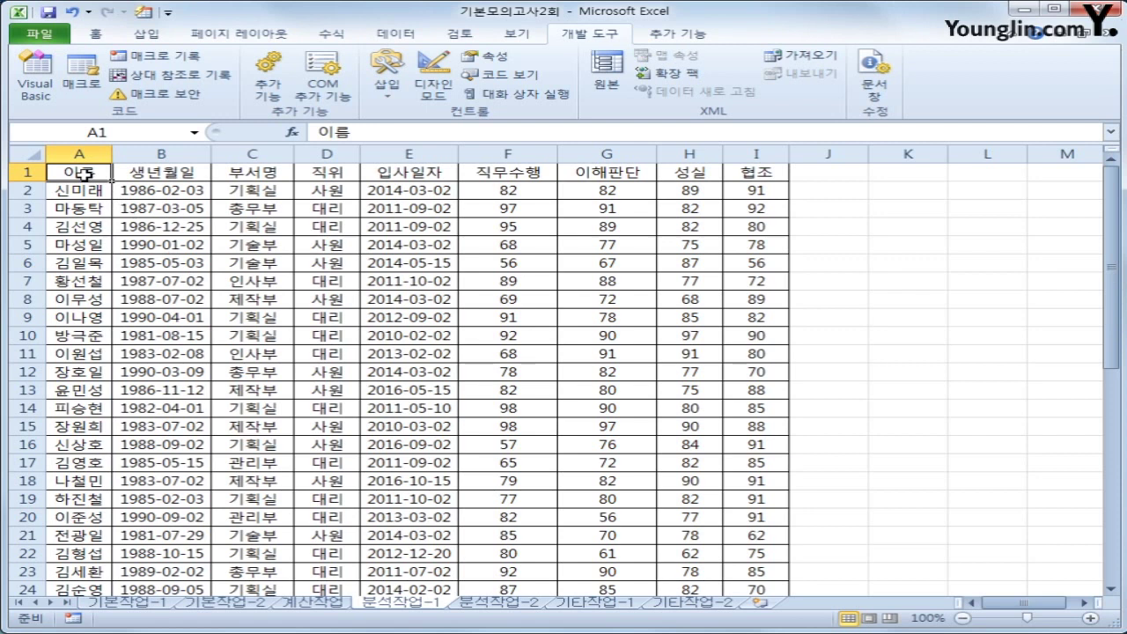
click(152, 37)
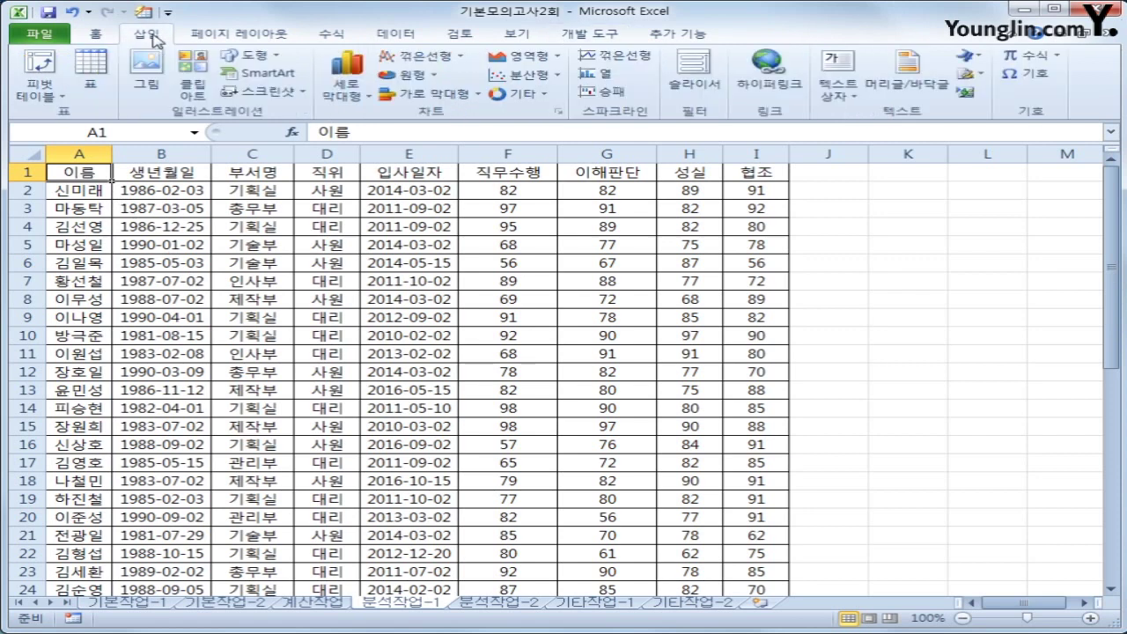
click(37, 66)
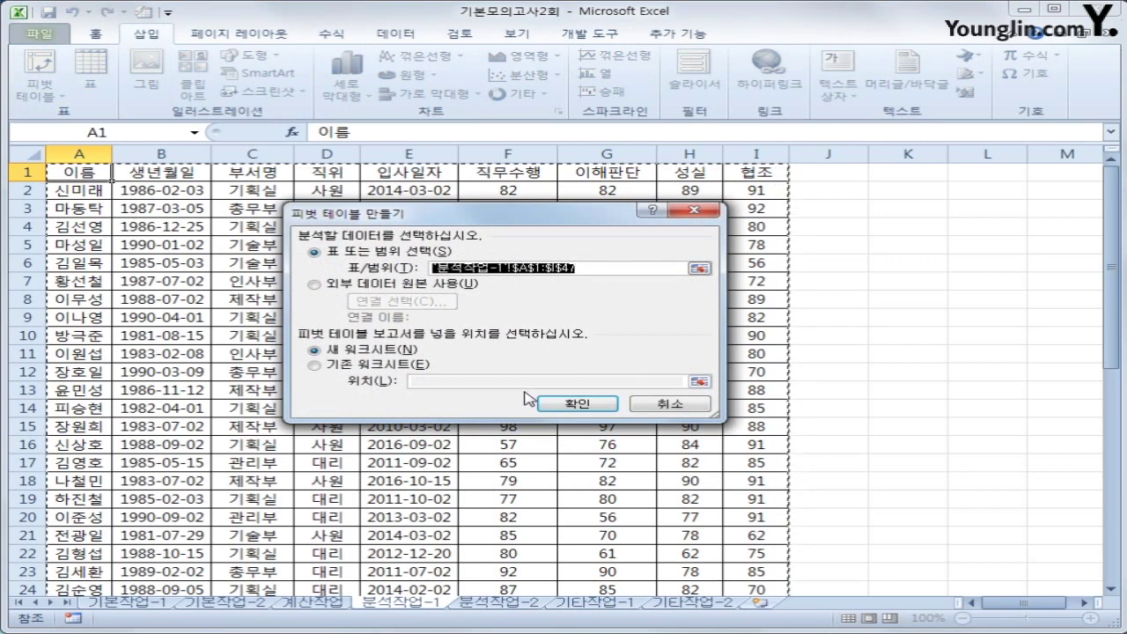
click(383, 366)
click(430, 383)
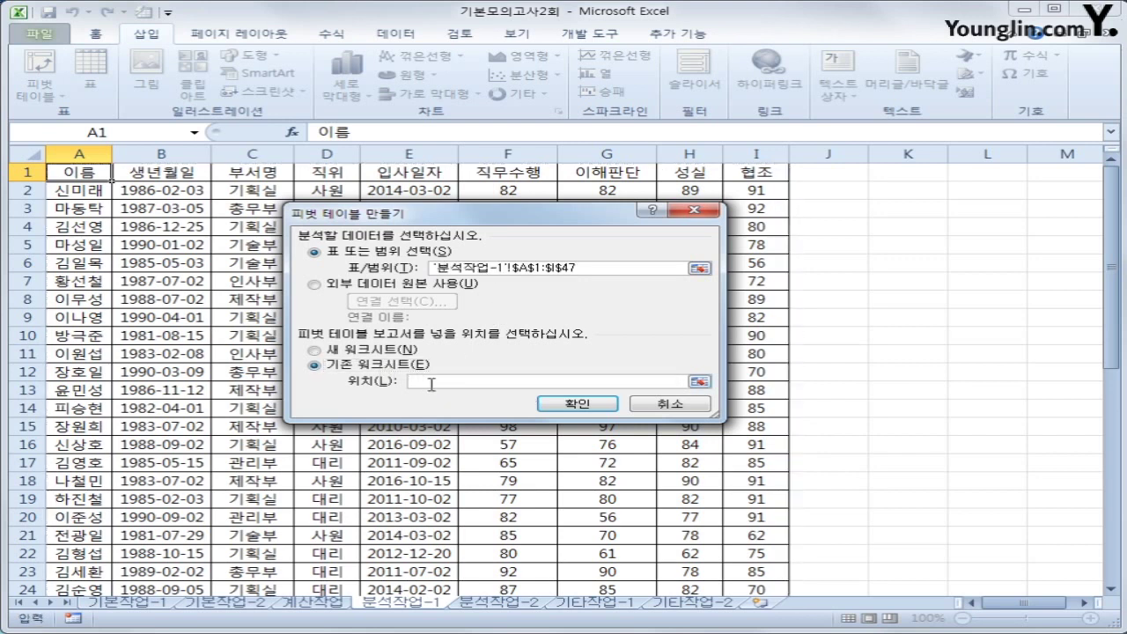
click(900, 226)
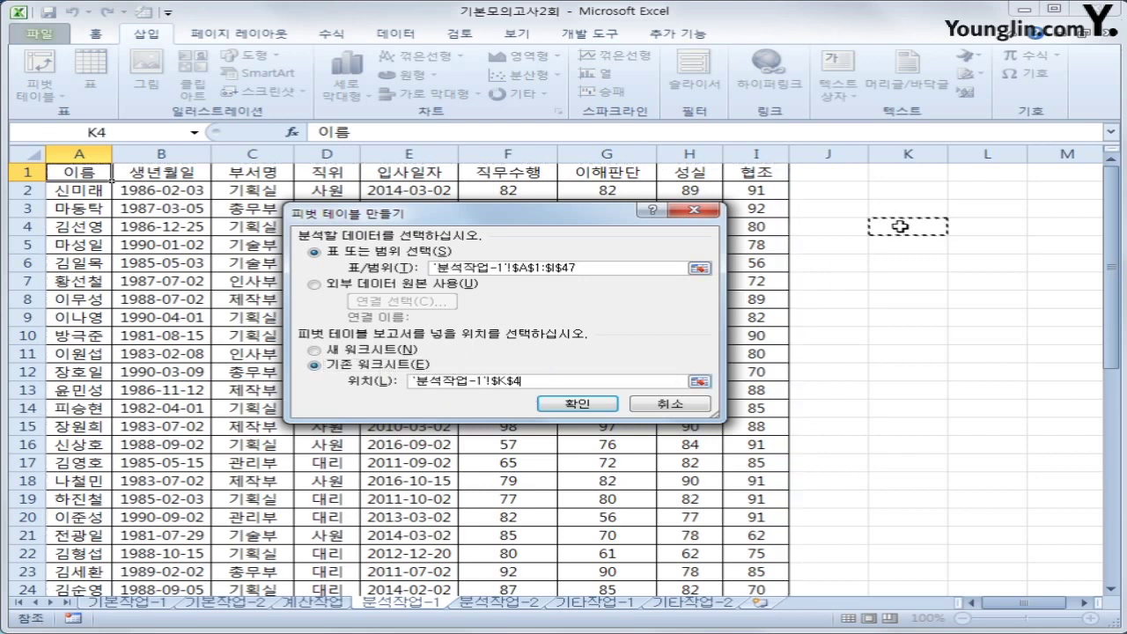
click(901, 245)
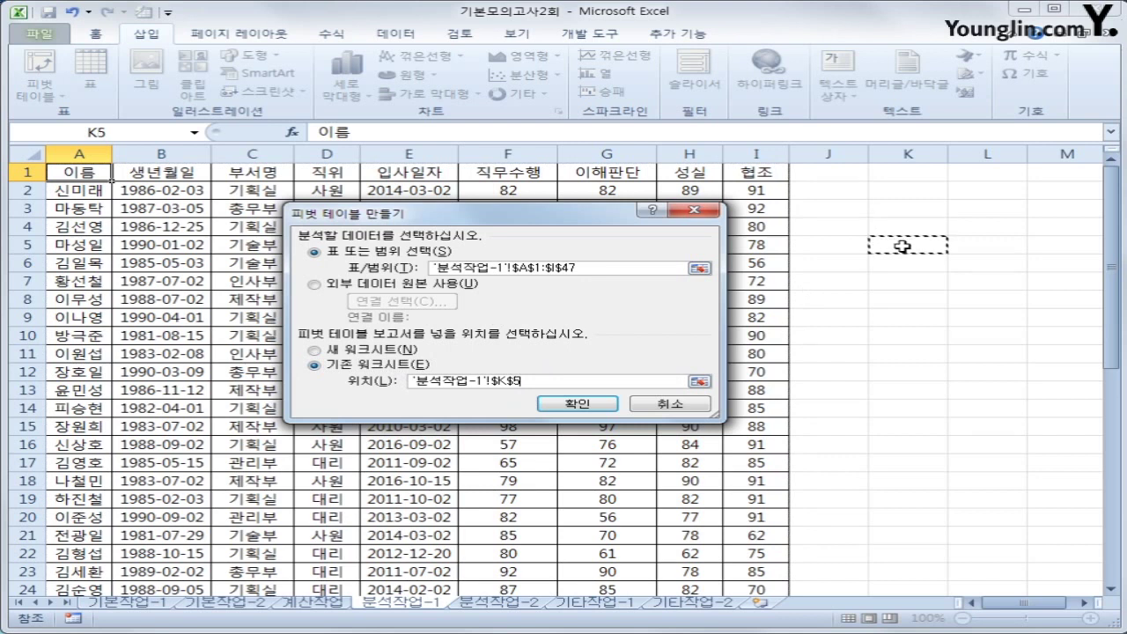
click(574, 406)
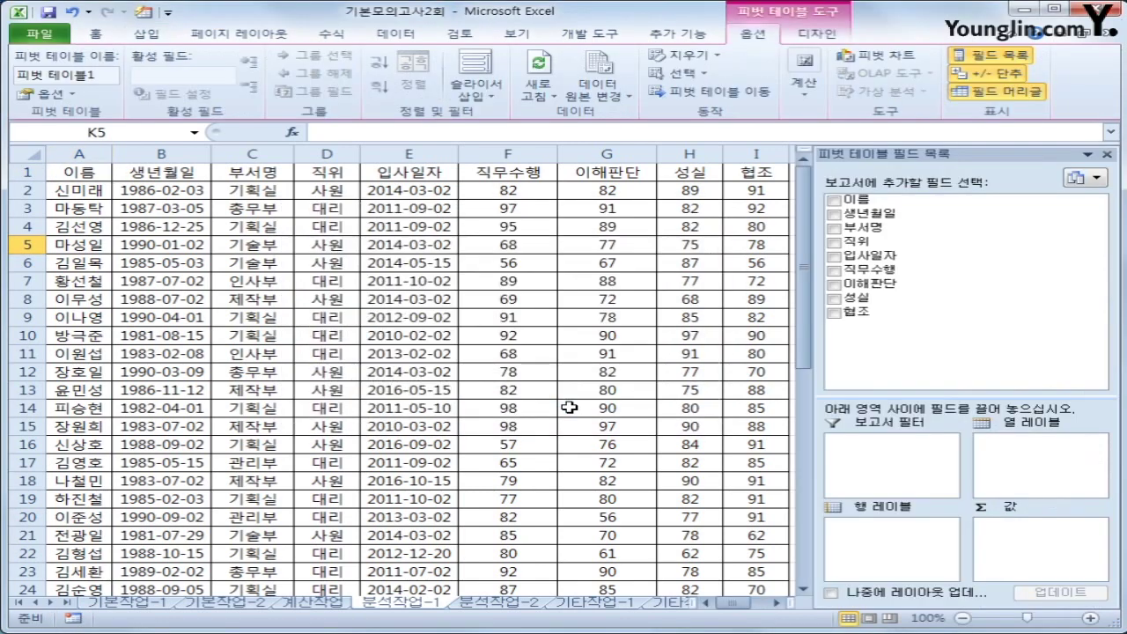
Put 부서명 in the filter, 직위 and 입사일자 in rows, and sum 직무수행 as values
click(777, 603)
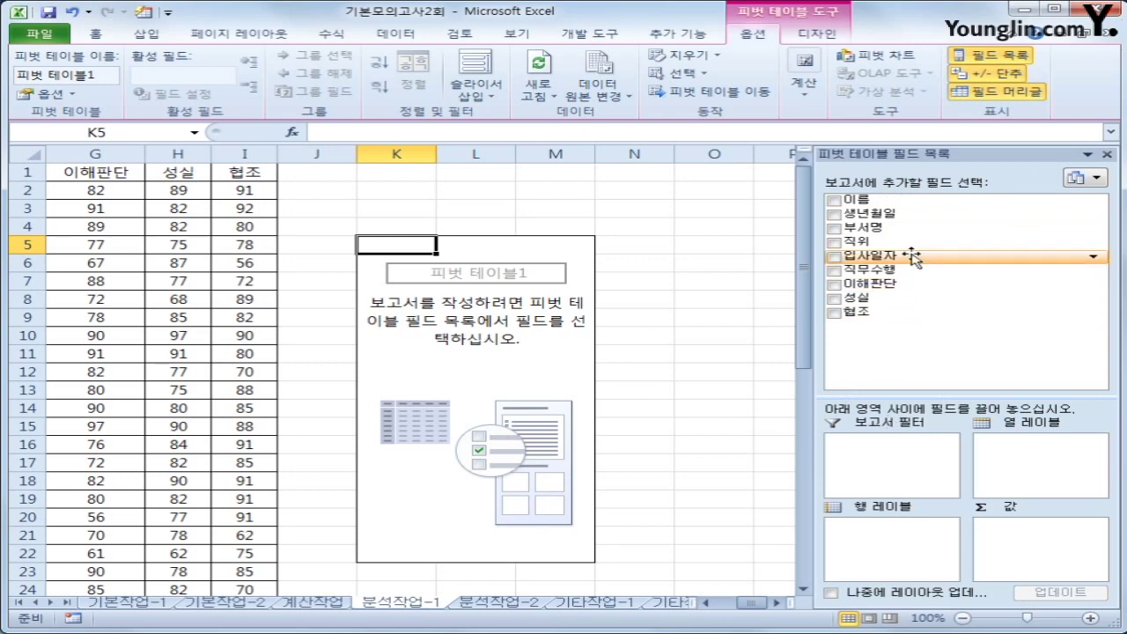
drag(856, 226, 915, 467)
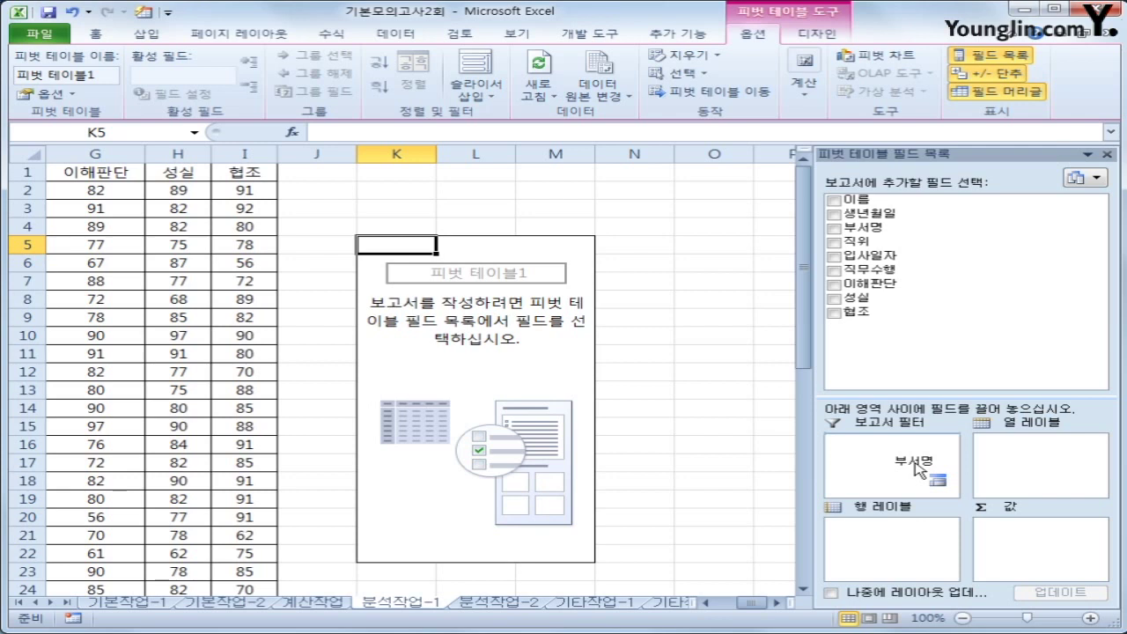
drag(916, 467, 918, 468)
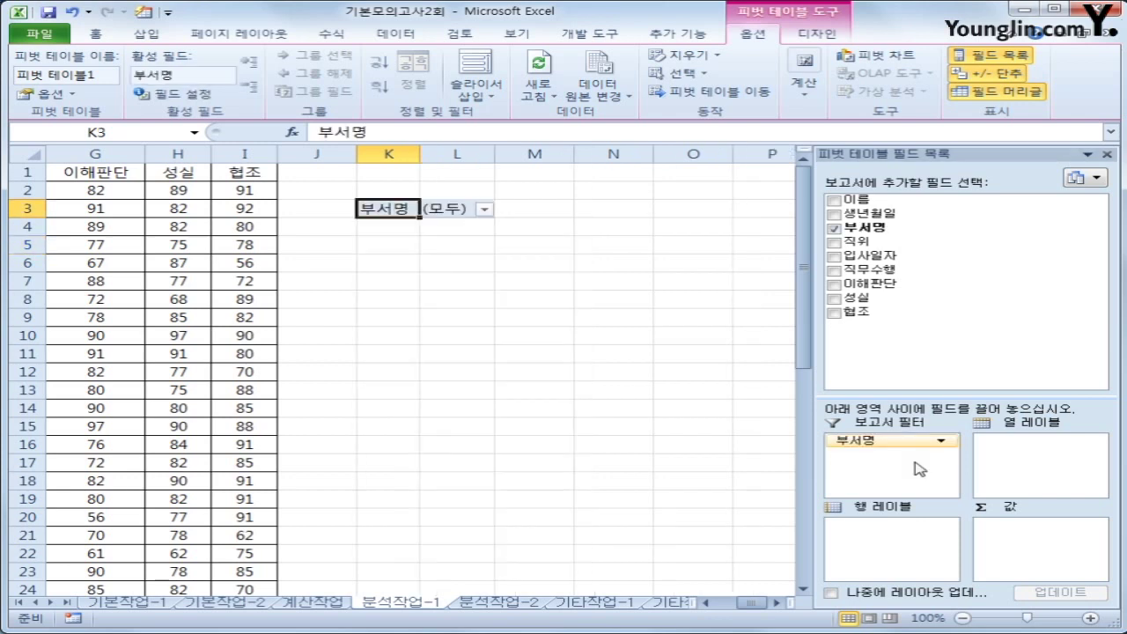
drag(918, 244, 925, 551)
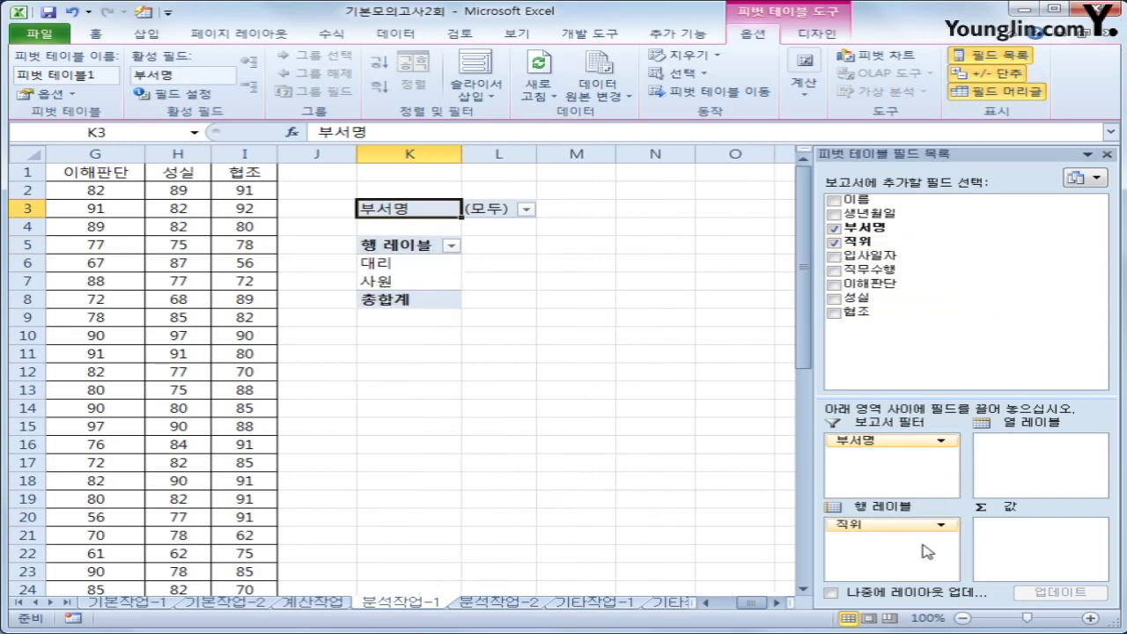
drag(863, 258, 894, 552)
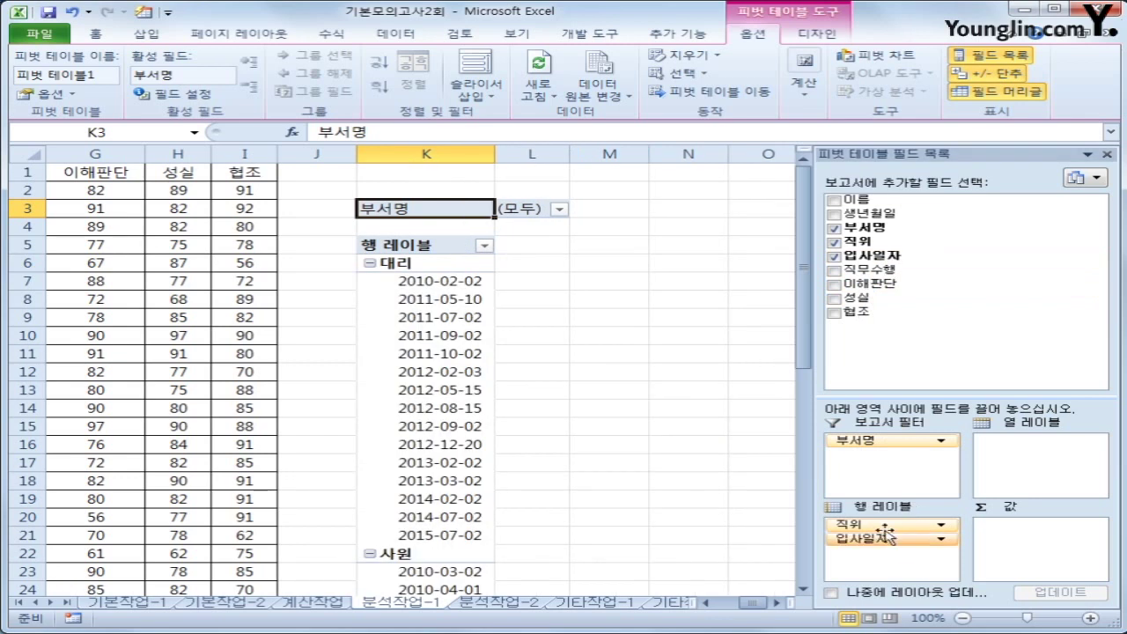
drag(884, 271, 1026, 566)
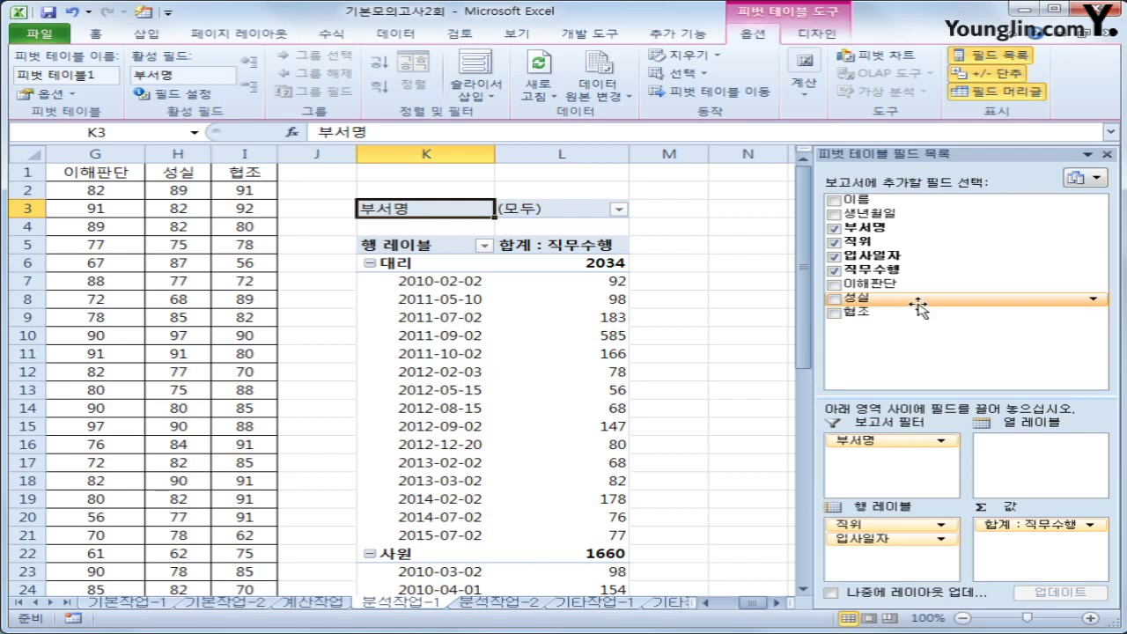
drag(918, 303, 889, 529)
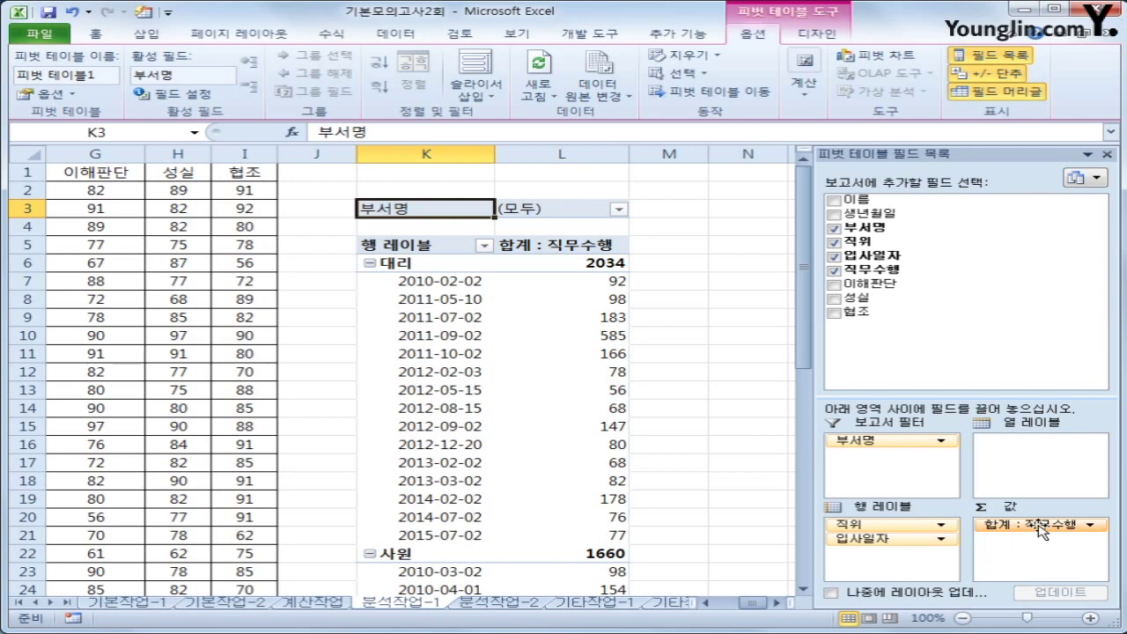
click(807, 35)
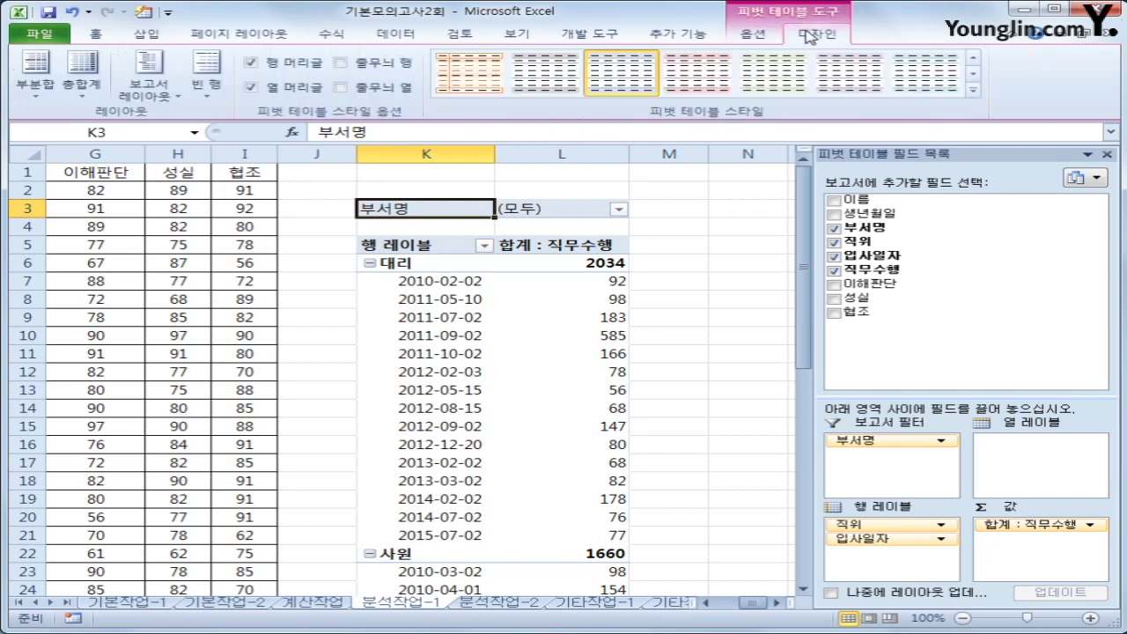
click(150, 87)
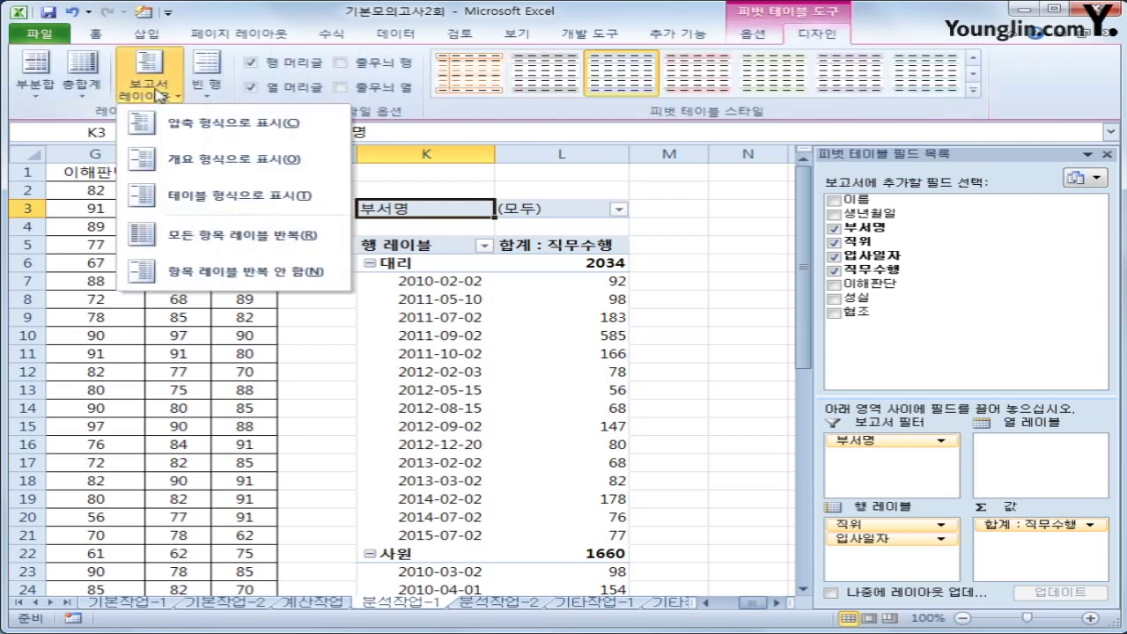
Switch the pivot to outline form so 직위 and 입사일자 get separate columns
click(212, 160)
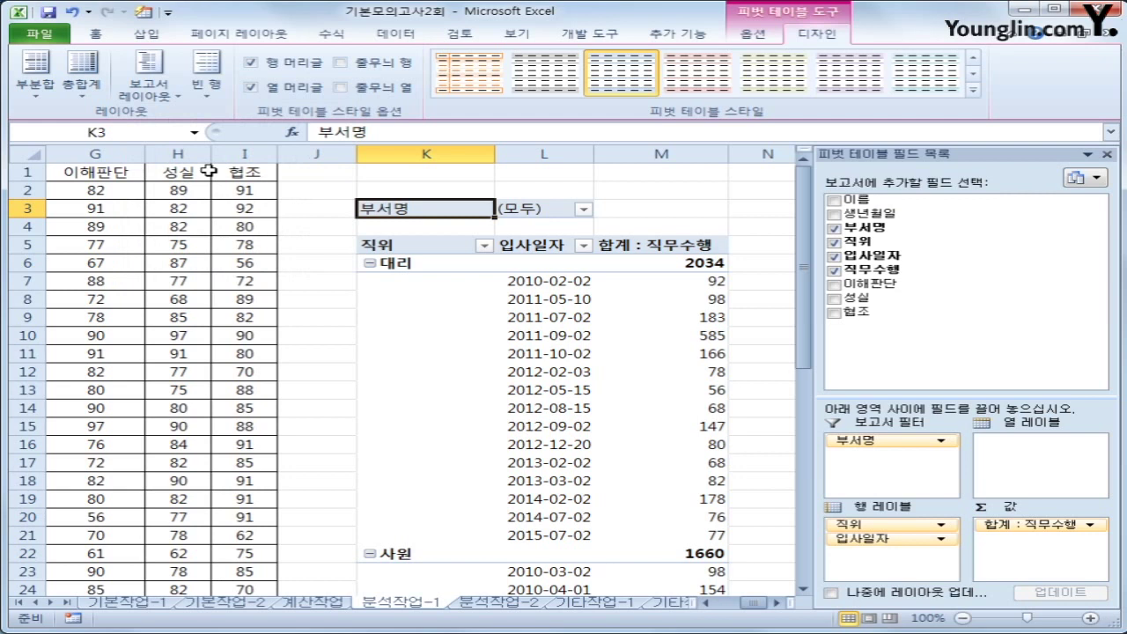
click(543, 279)
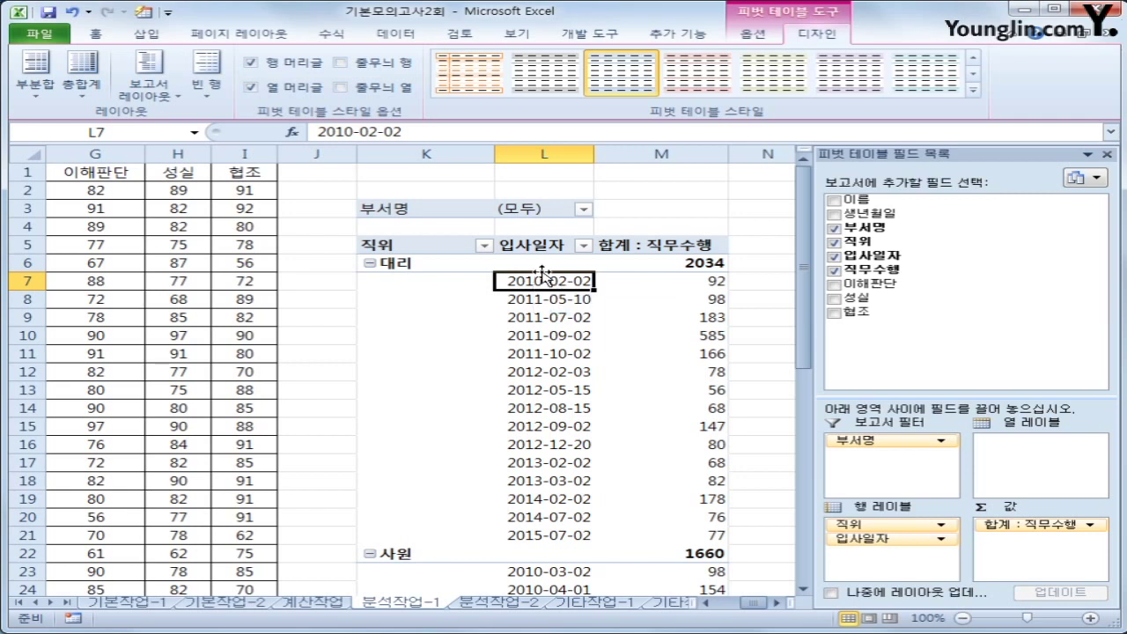
Group the 입사일자 dates by years only, giving rows 2010년 to 2016년
right_click(543, 278)
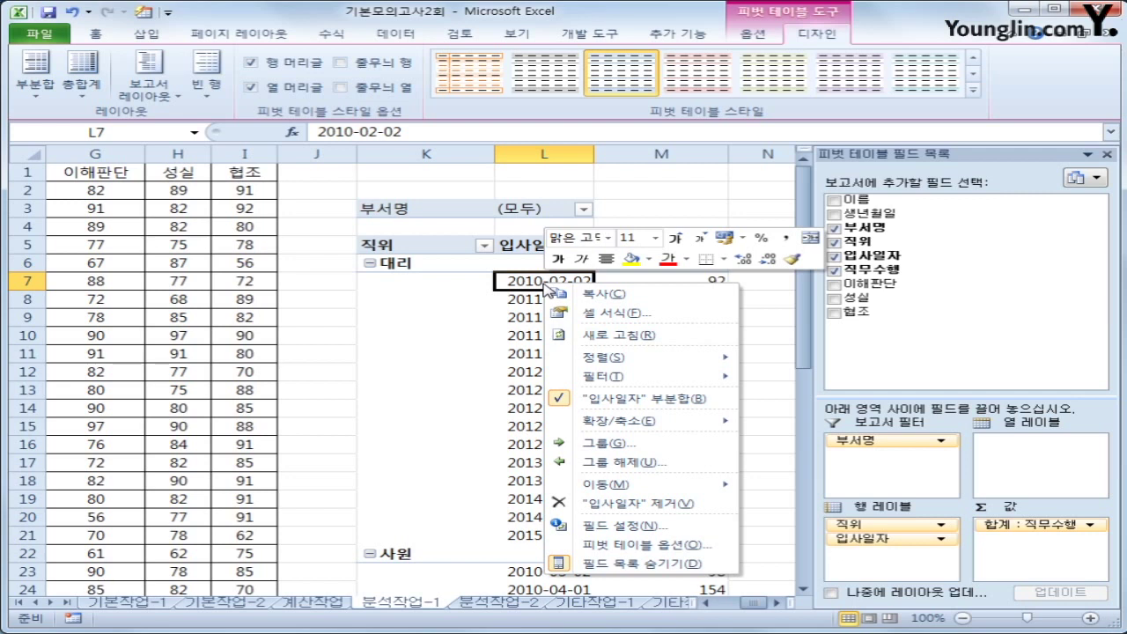
click(660, 442)
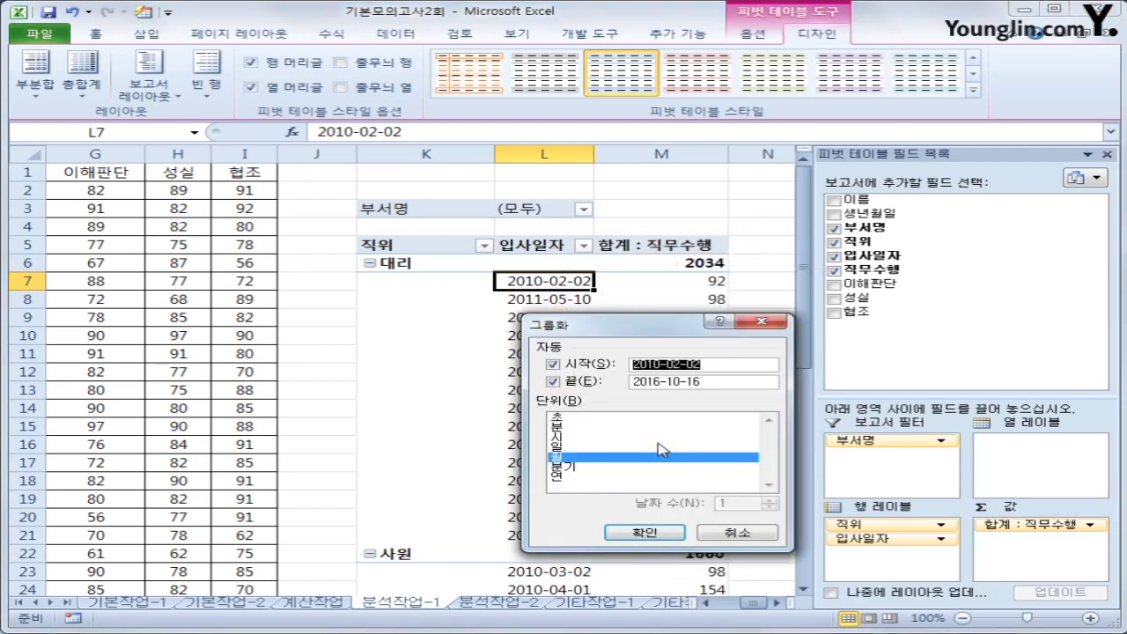
click(622, 459)
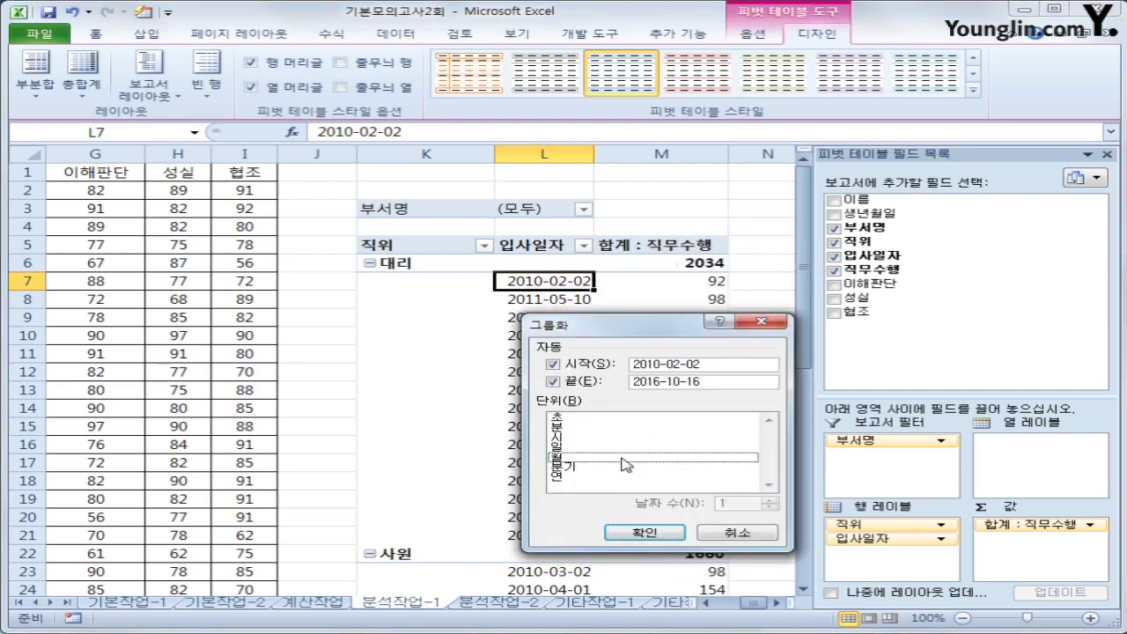
click(568, 477)
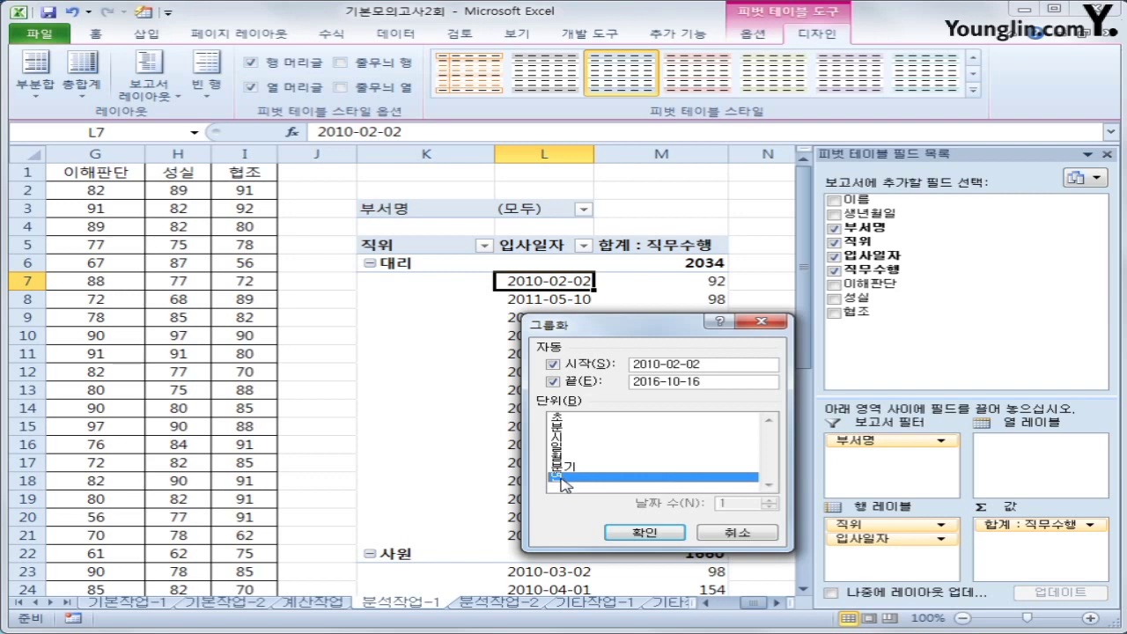
click(625, 534)
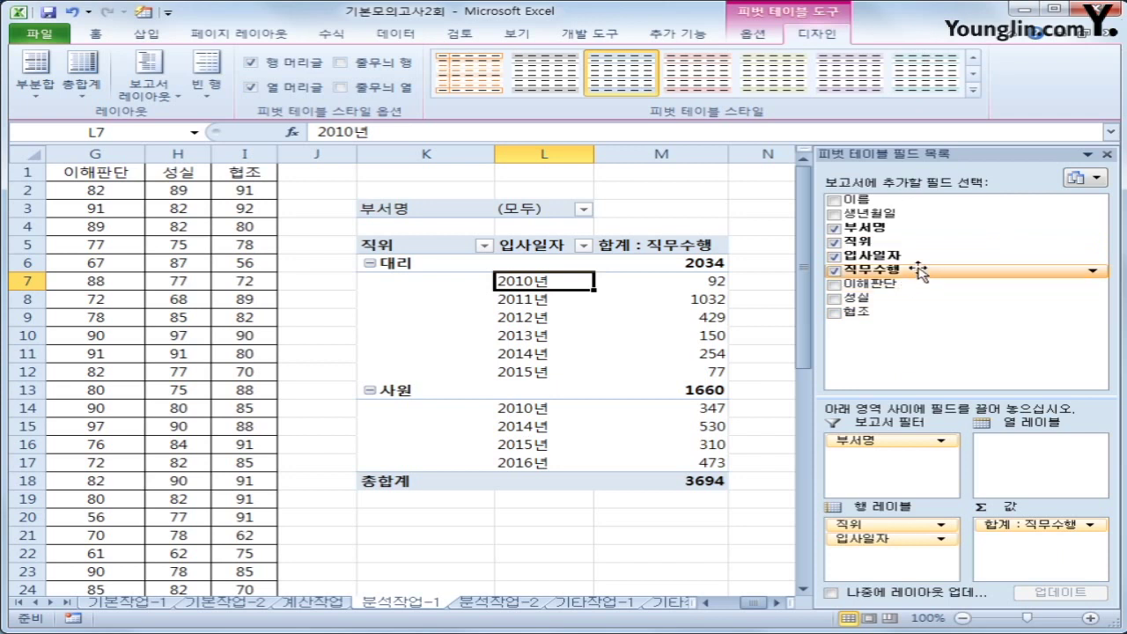
Add 직무수행 to Values again, creating 합계 : 직무수행2, and select its header
drag(918, 272, 1044, 560)
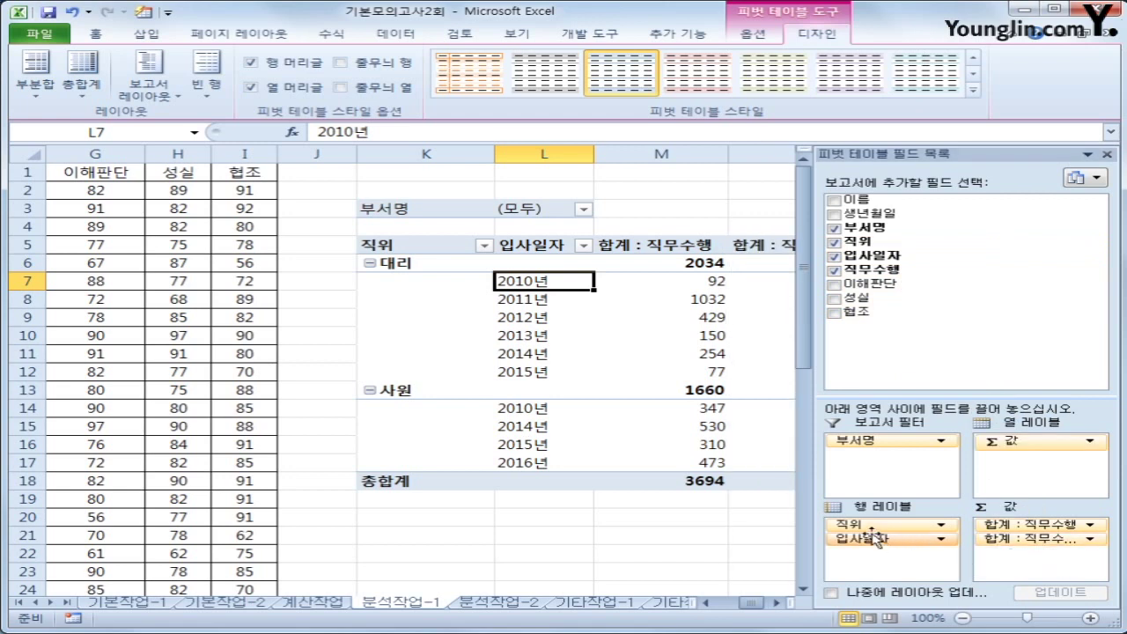
drag(809, 518, 733, 516)
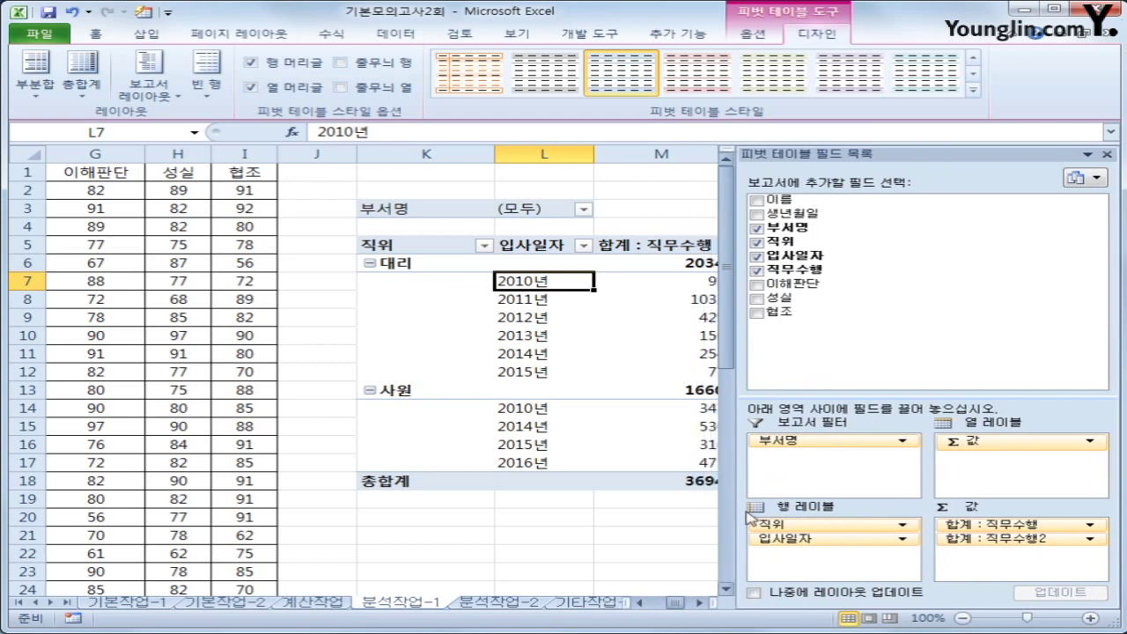
drag(730, 518, 898, 504)
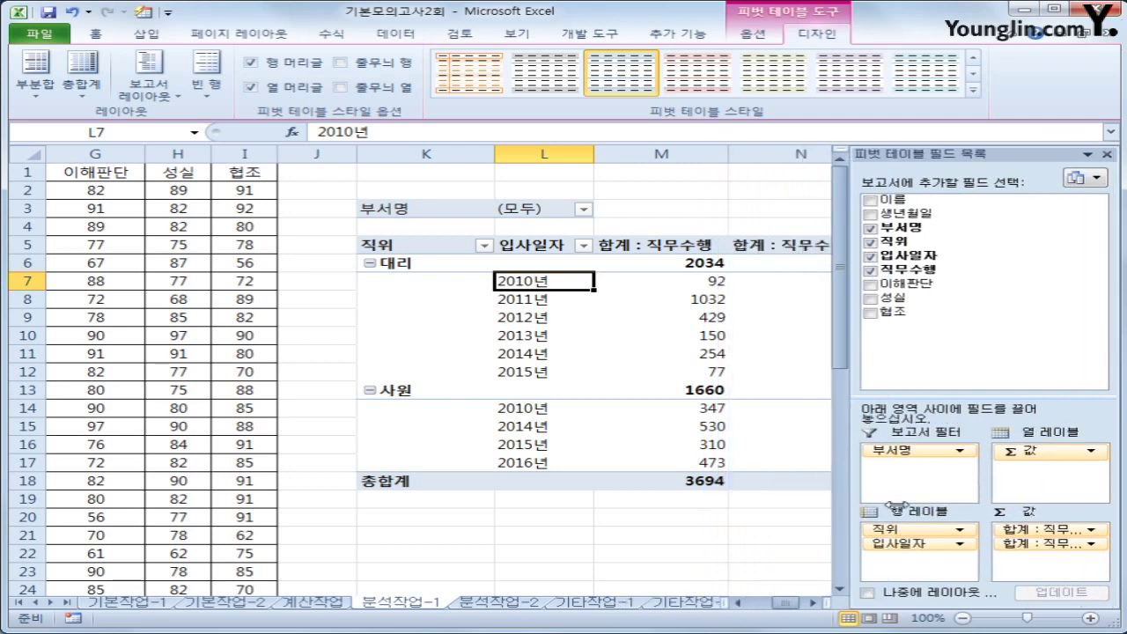
click(812, 602)
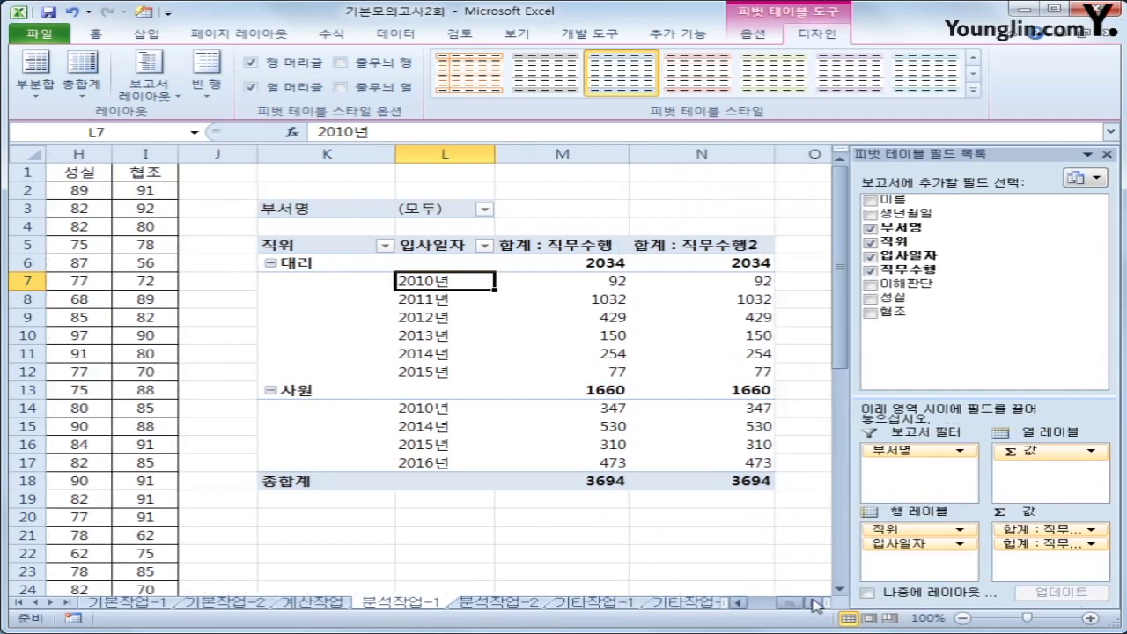
click(811, 603)
click(631, 244)
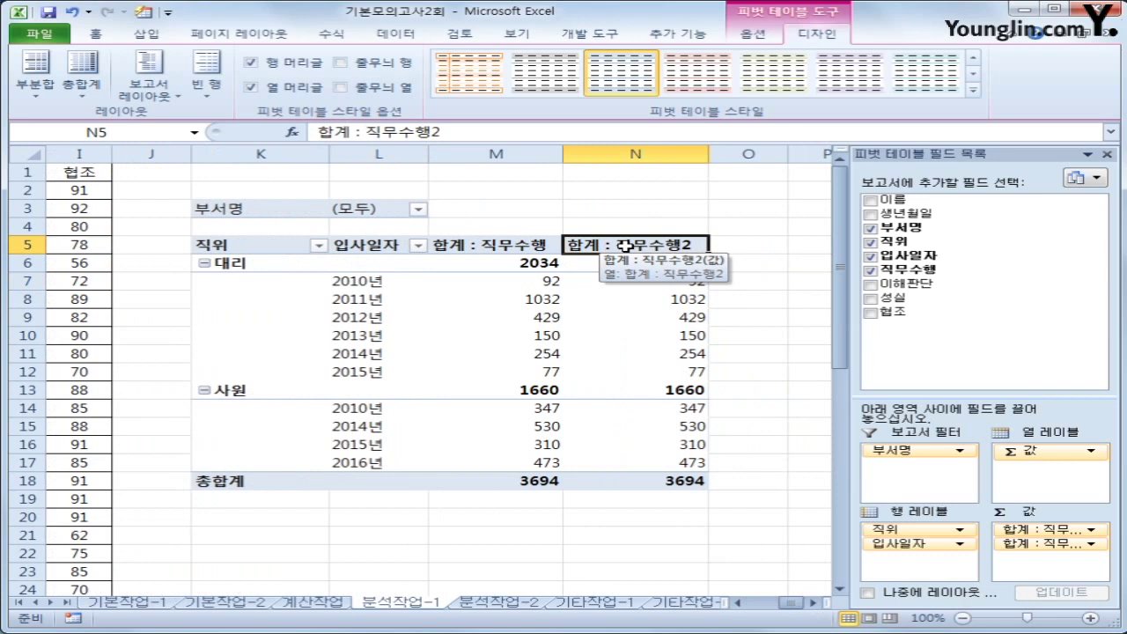
Rename the second 직무수행 sum to 전체비율 and show it as % of Column Total
double_click(623, 246)
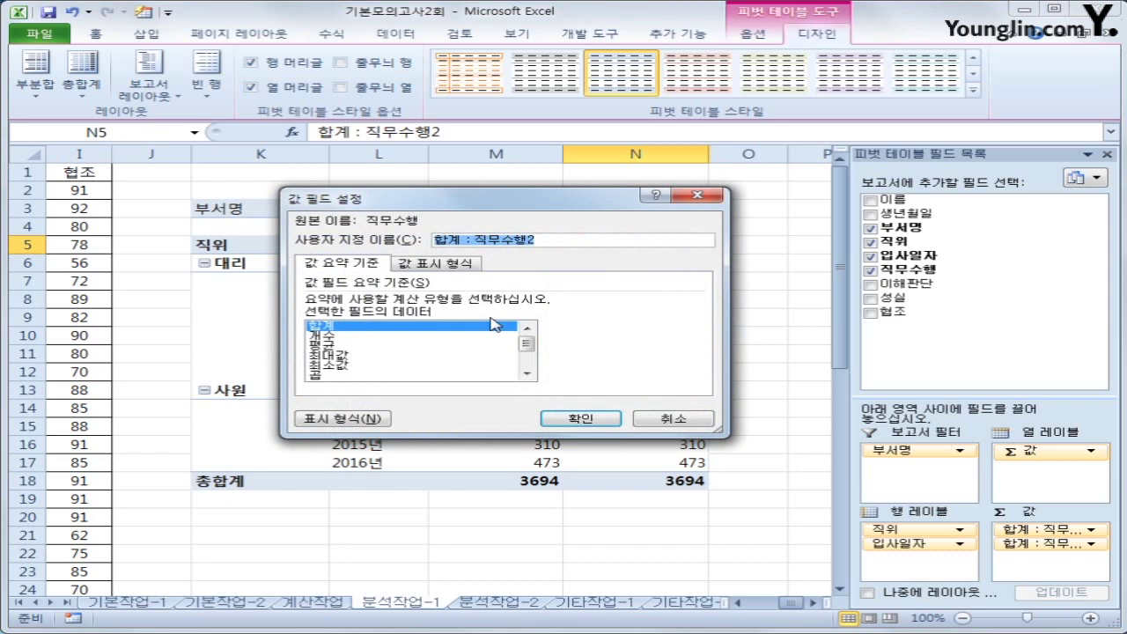
text(전체)
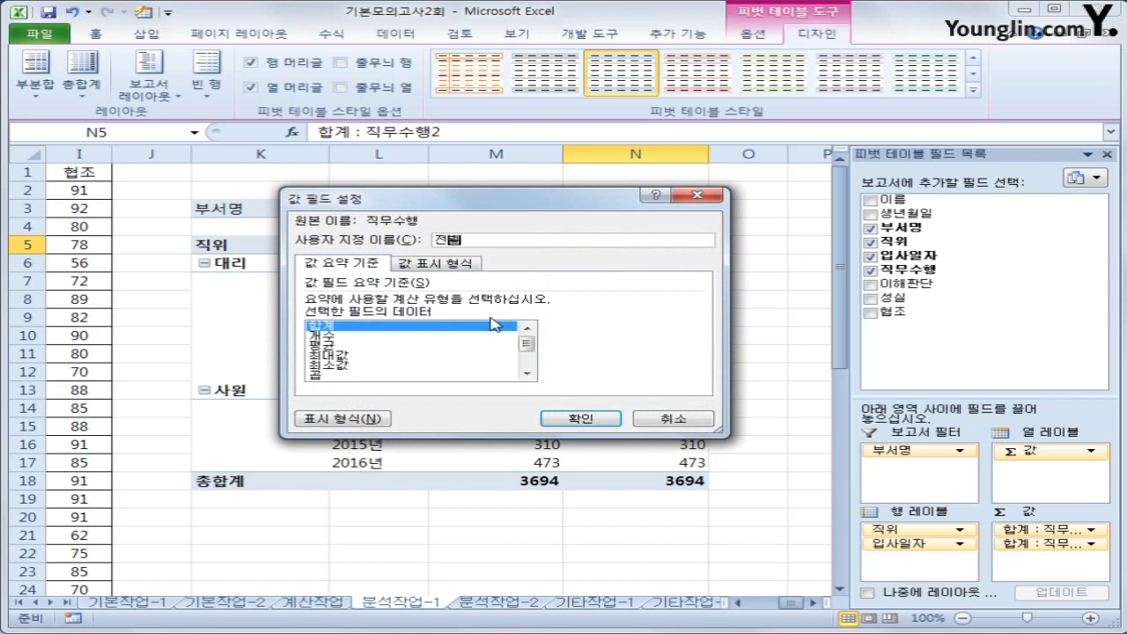
text(비율)
click(458, 268)
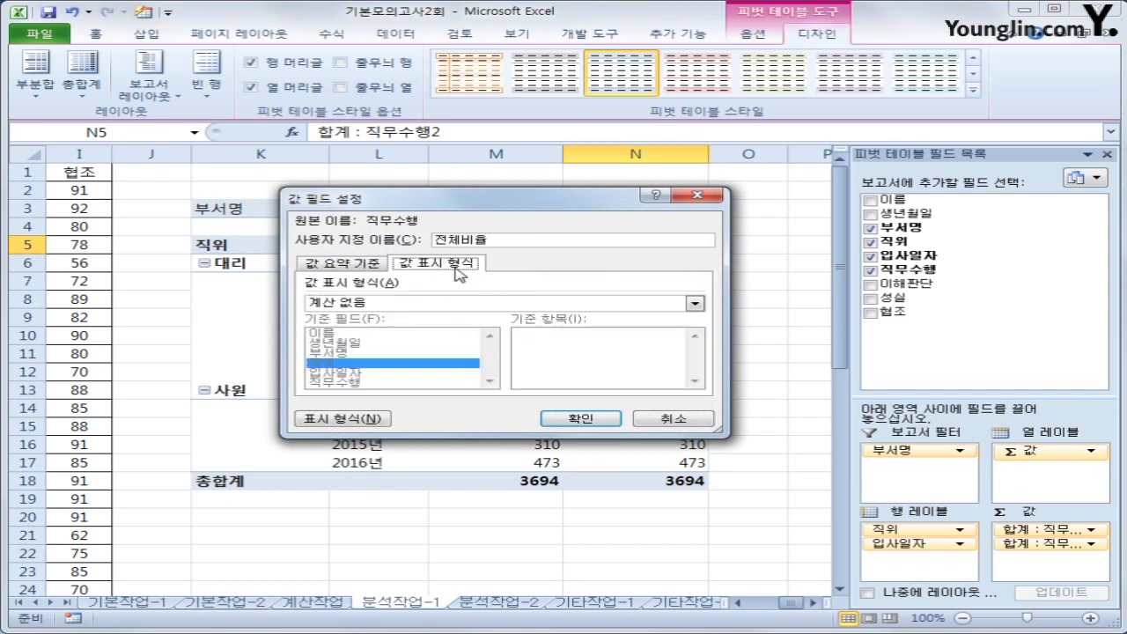
click(447, 307)
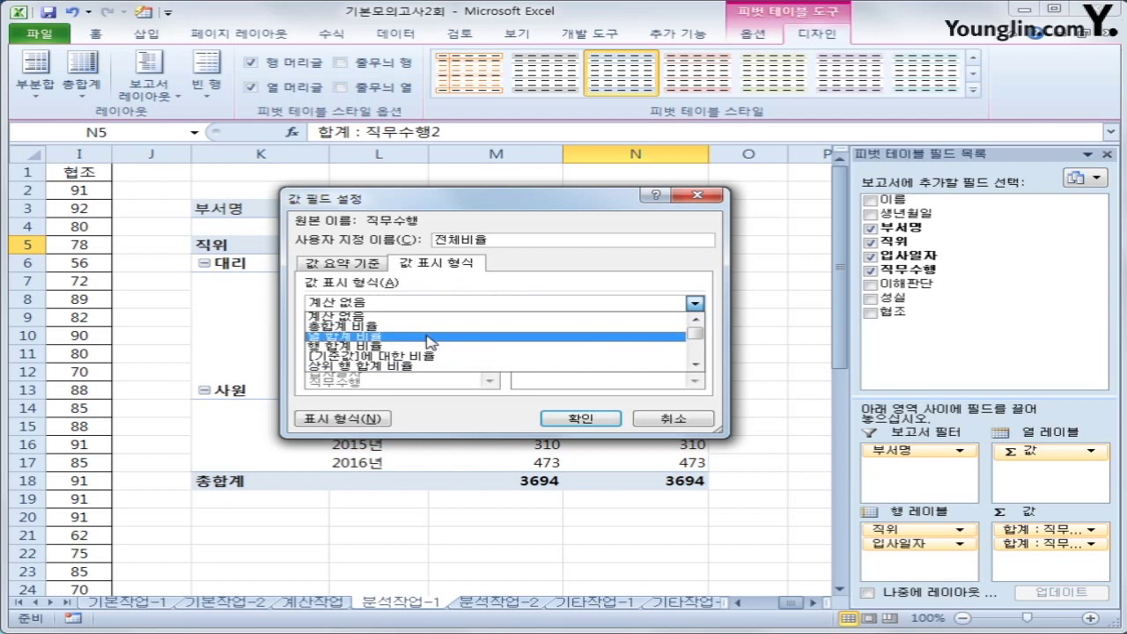
click(431, 337)
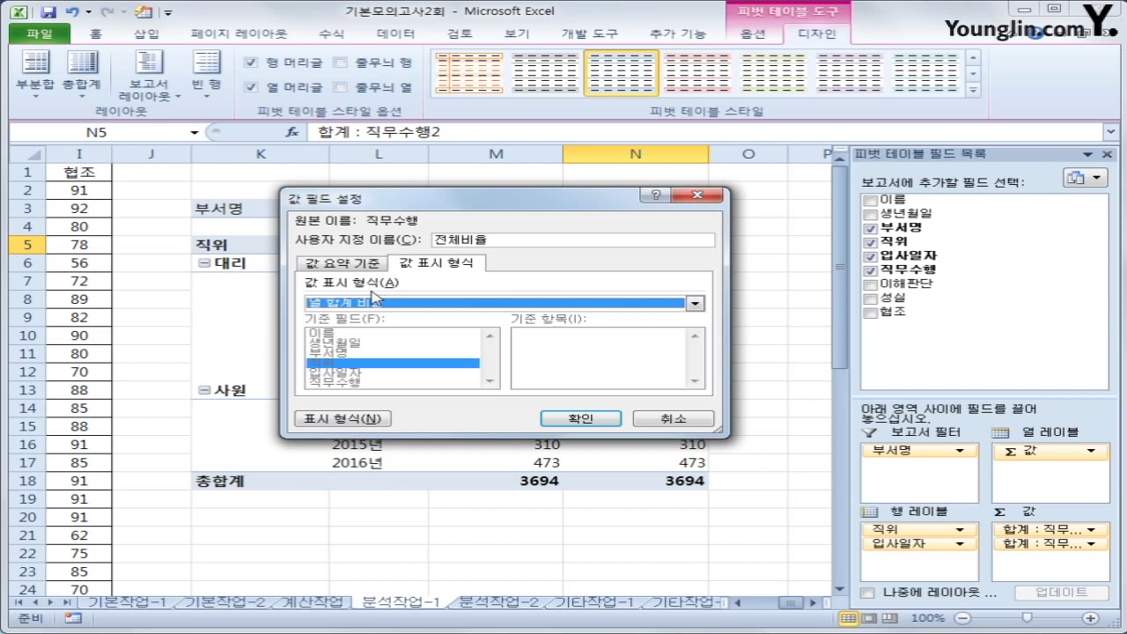
click(563, 421)
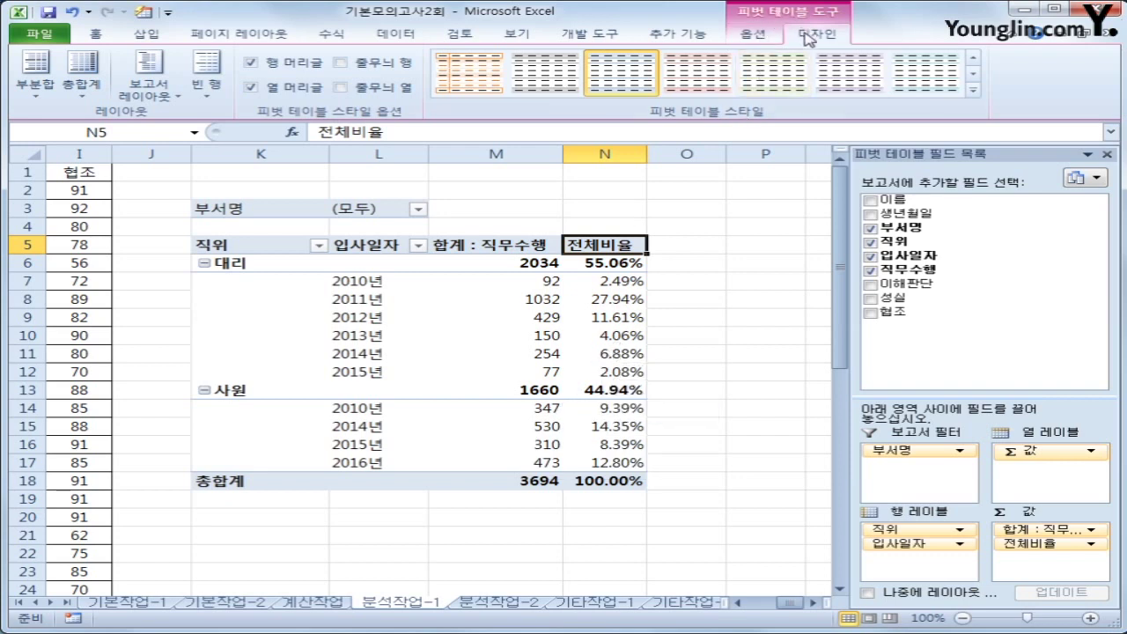
Apply 피벗 스타일 밝게 9 to the pivot table, check the N18 total, then go to 분석작업-2
click(974, 92)
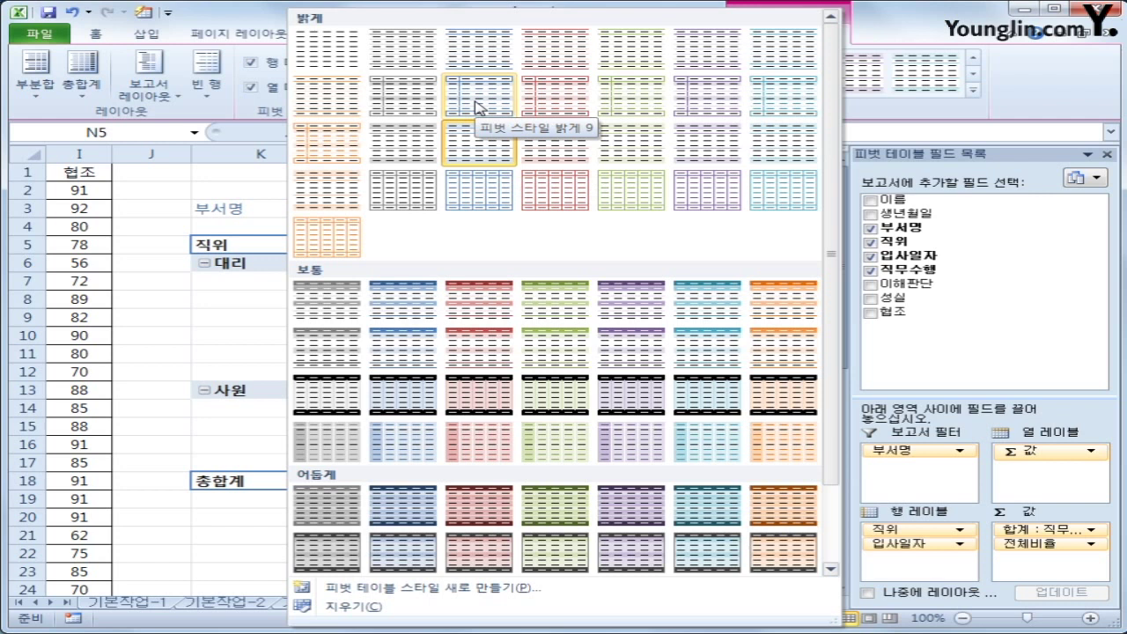
click(476, 106)
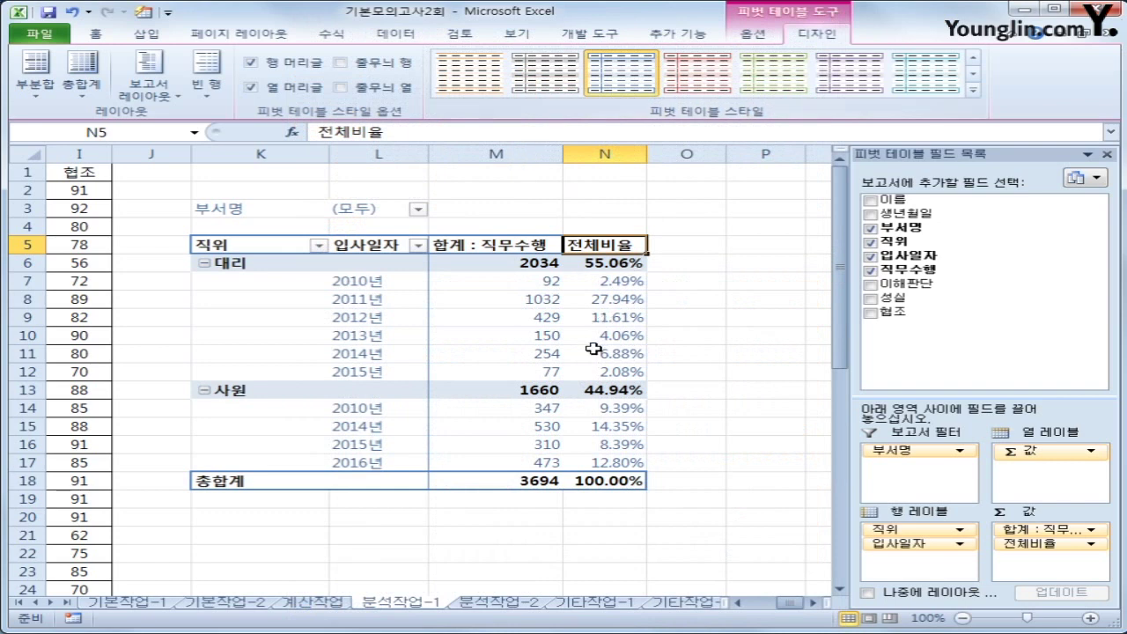
mouse_move(590, 350)
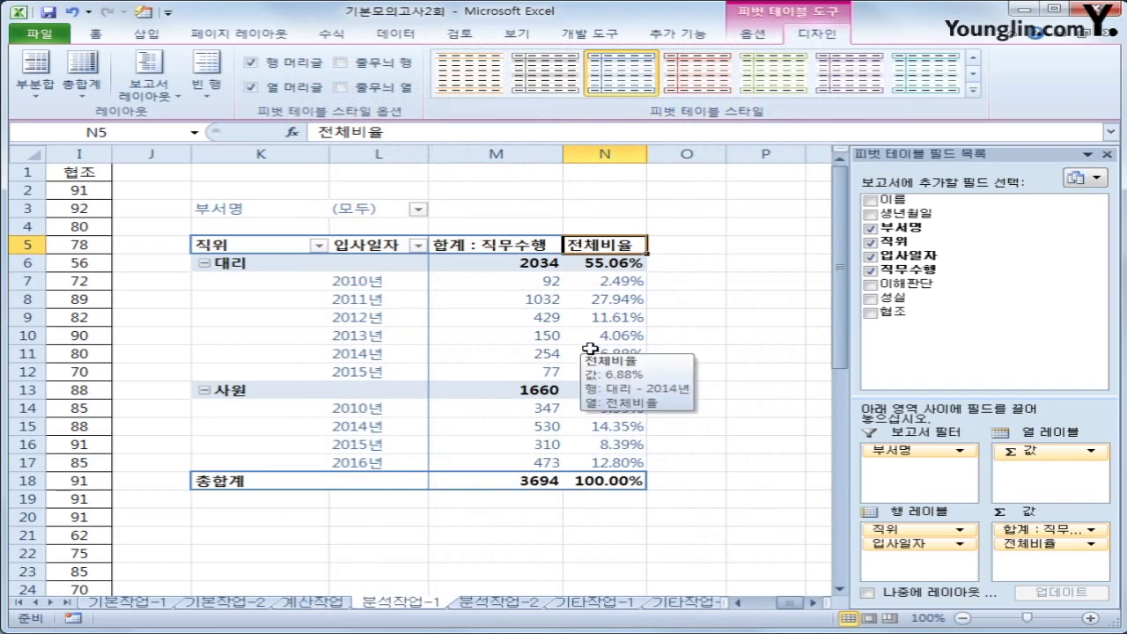
click(600, 481)
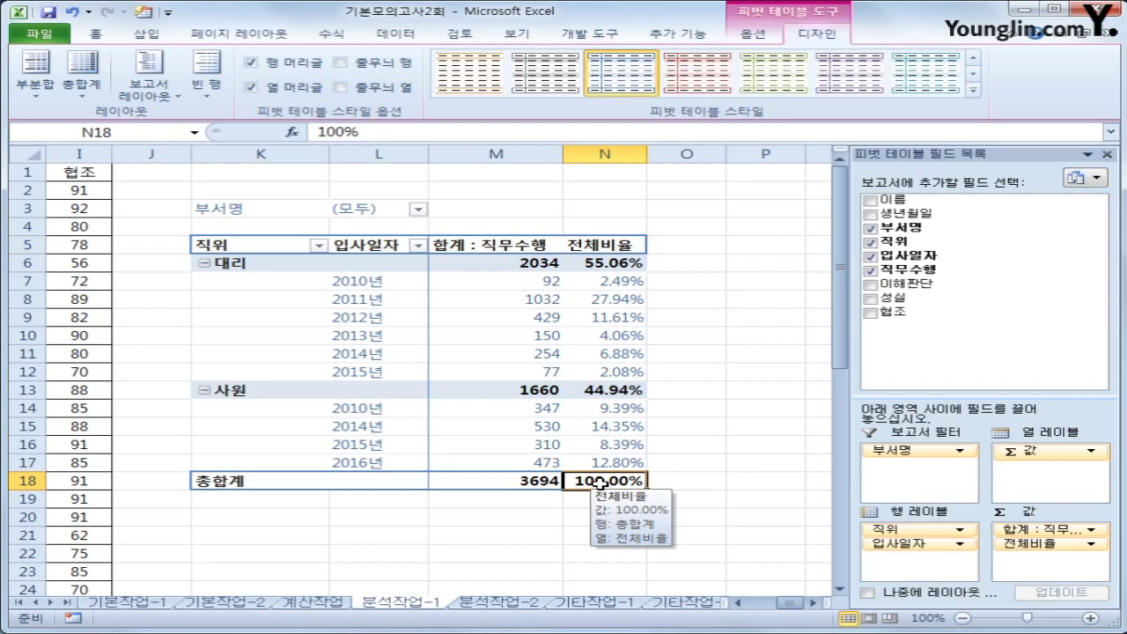
click(473, 605)
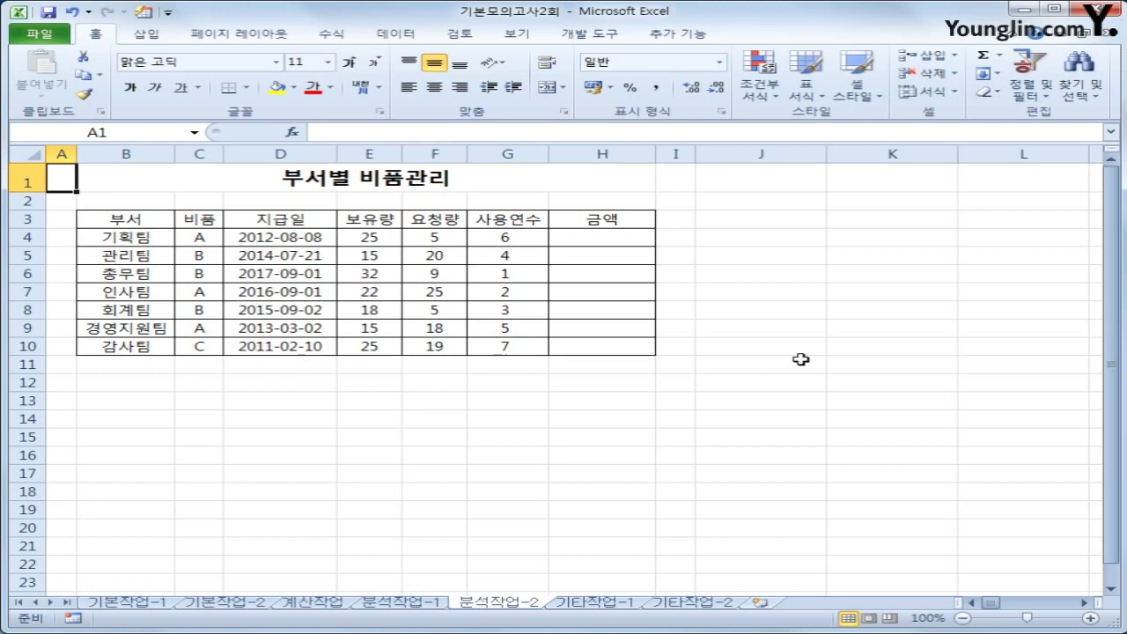
Start recording a new macro named 금액계산
click(74, 618)
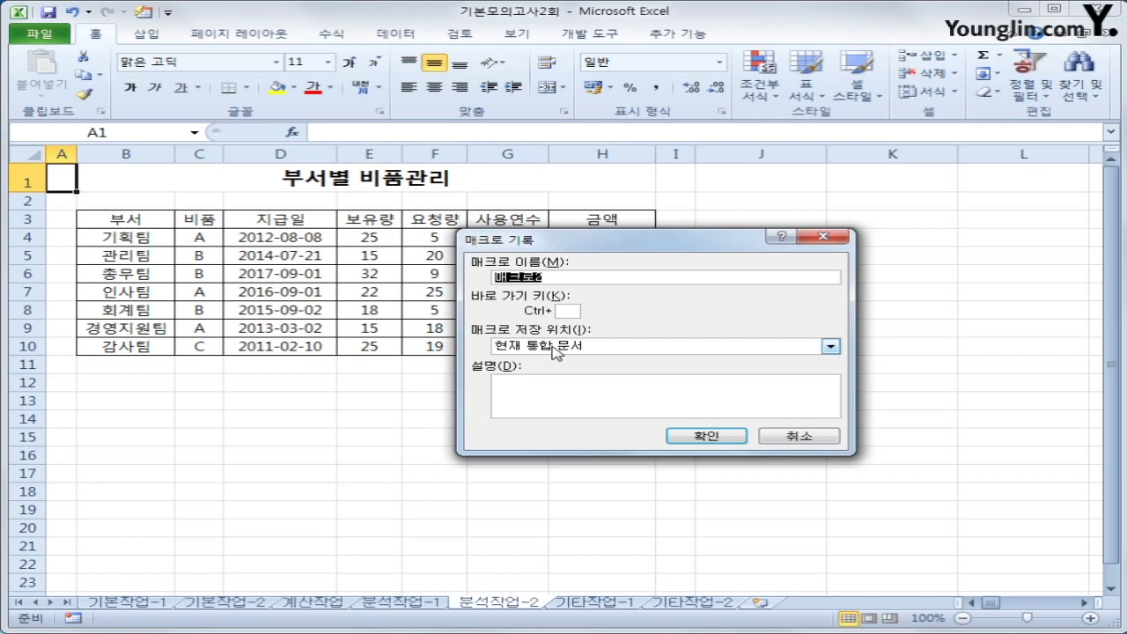
text(금액ㄱ)
text(산)
click(707, 435)
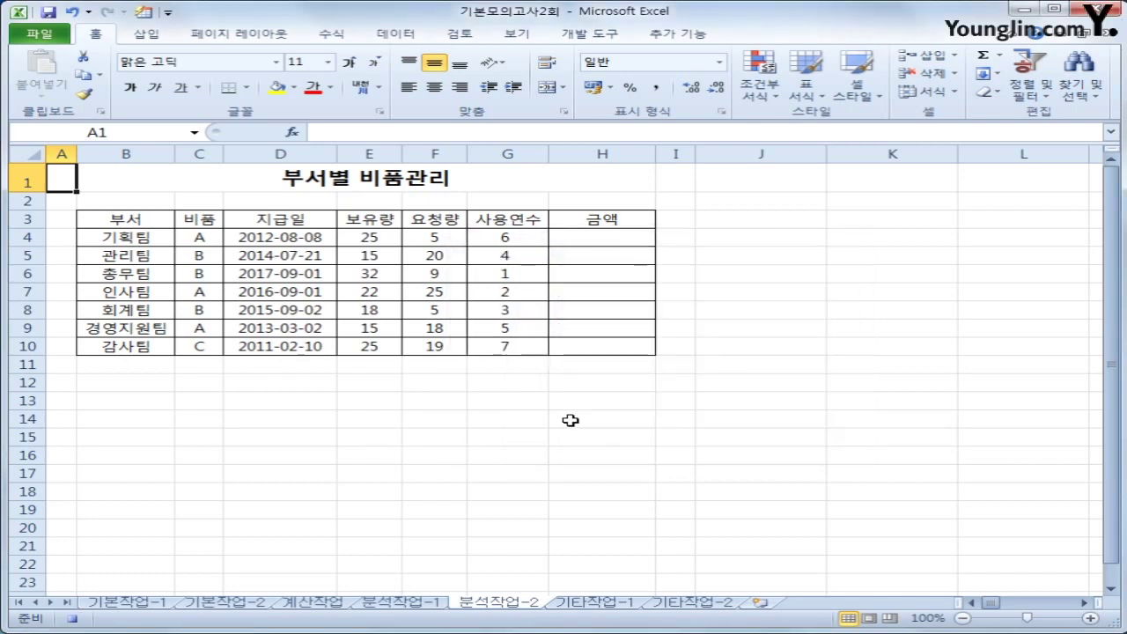
Enter =(E4+F4)*3000 in H4 and fill it down to H10
click(608, 240)
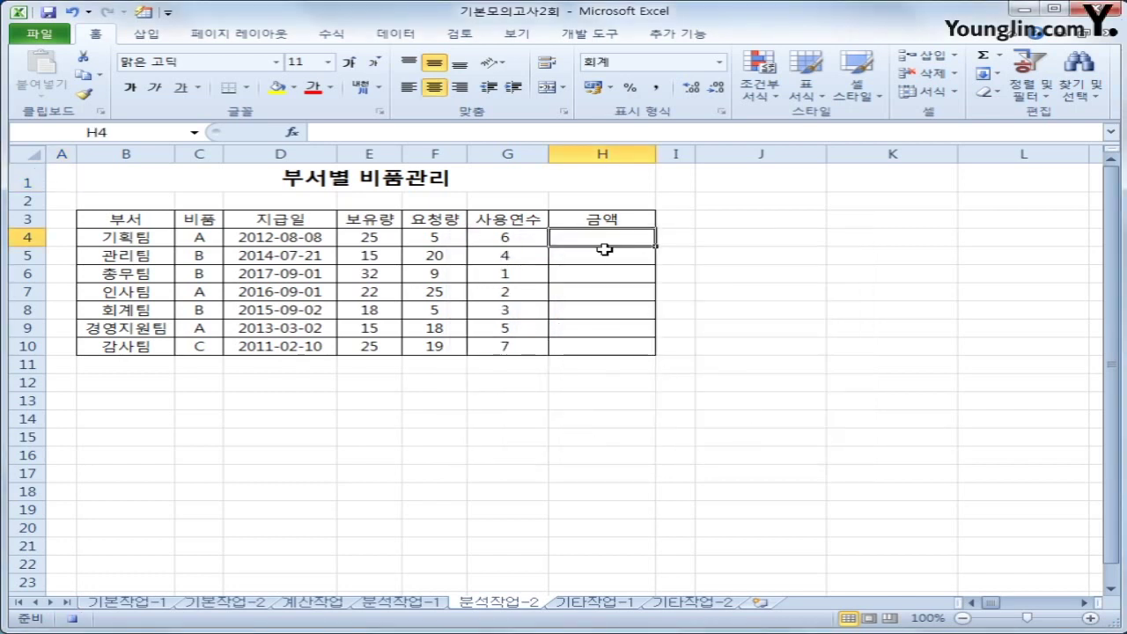
text(=)
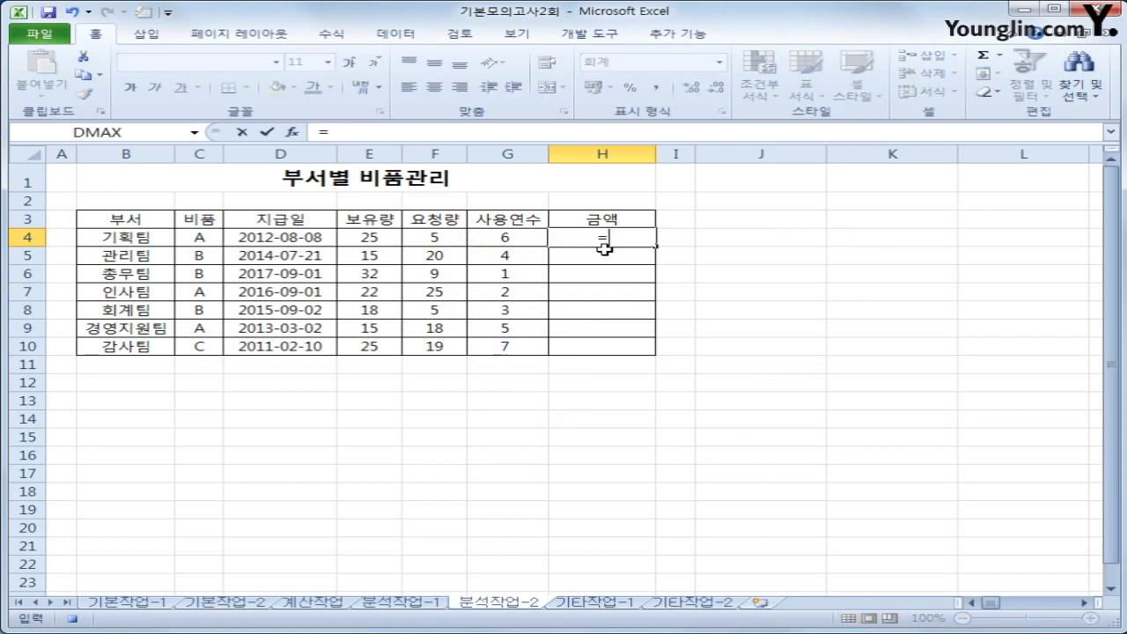
text(()
key(Left)
key(Left)
key(Left)
text(+)
key(Left)
key(Left)
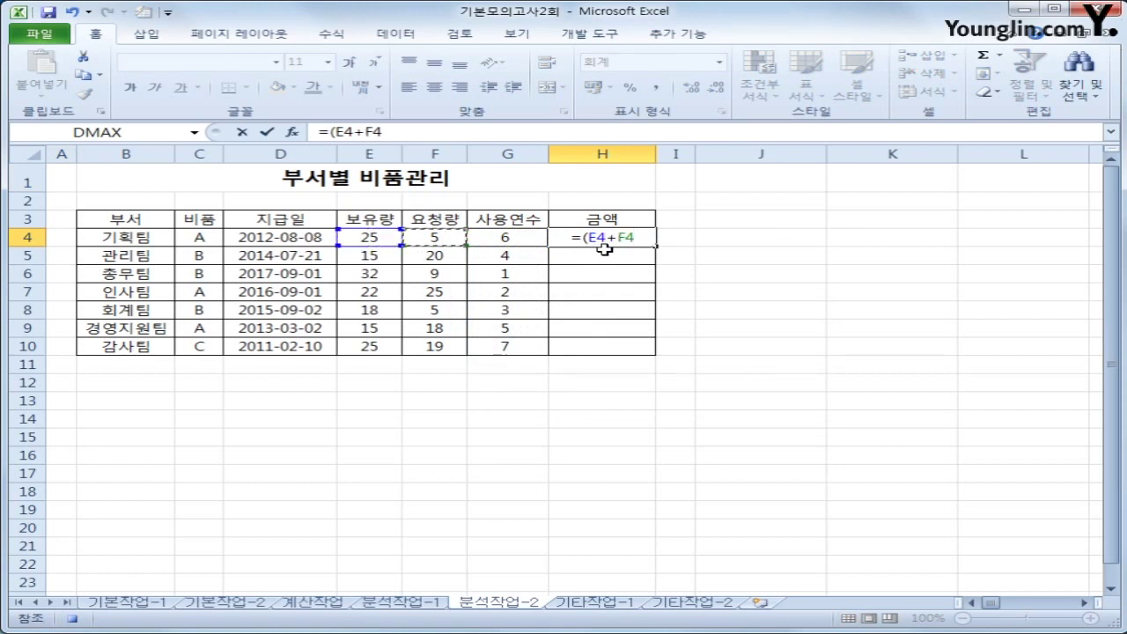
text())
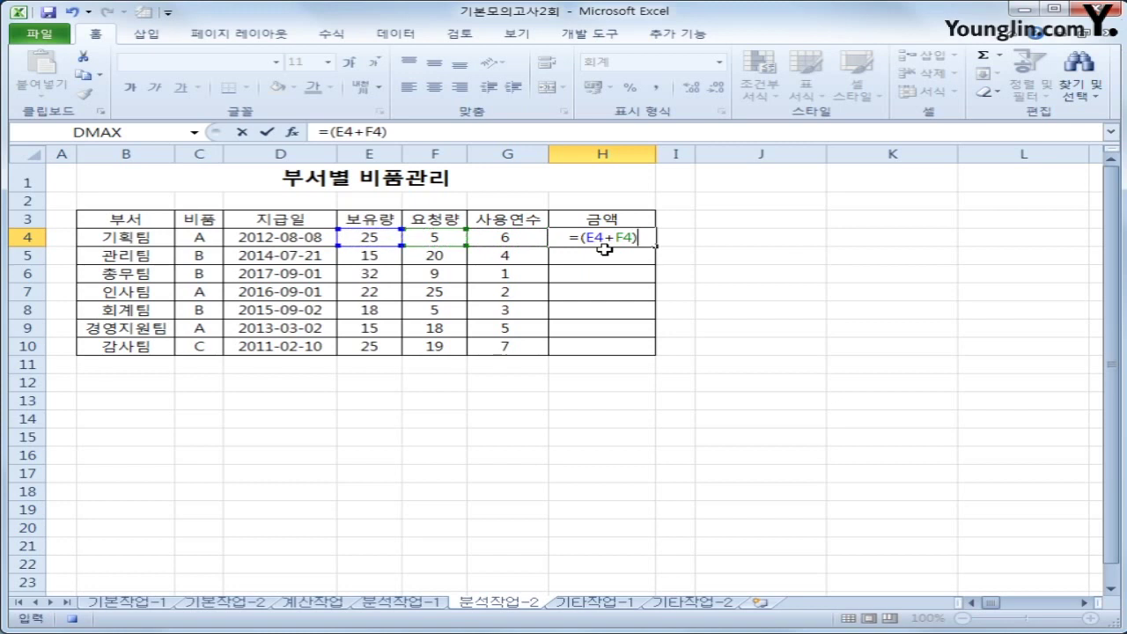
text(*3000)
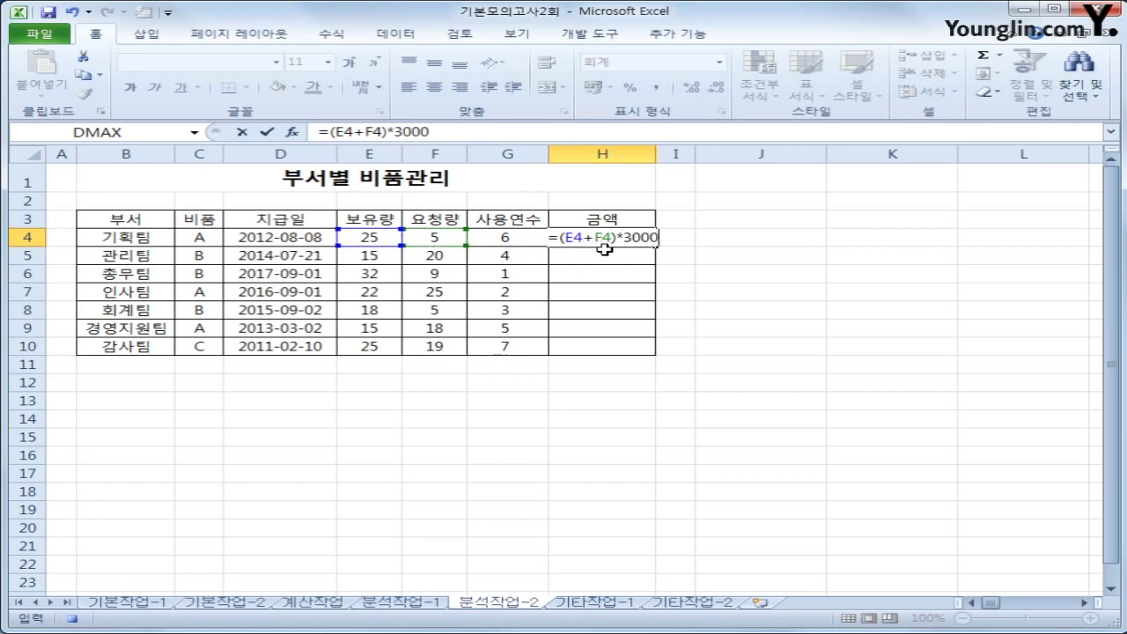
key(Return)
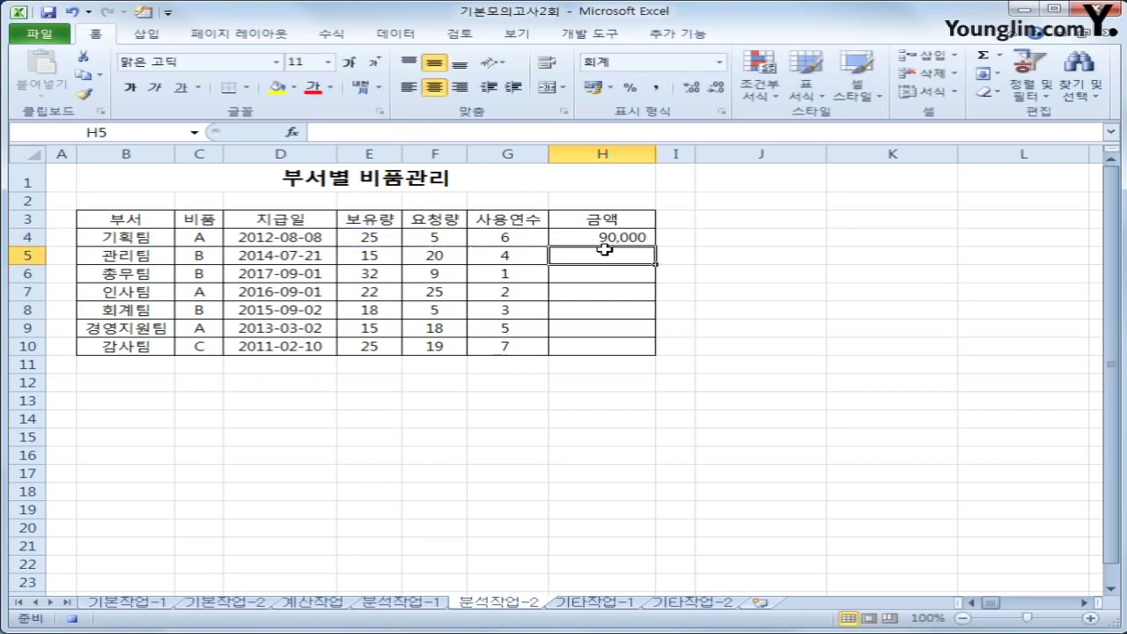
click(607, 238)
drag(655, 246, 634, 350)
click(632, 346)
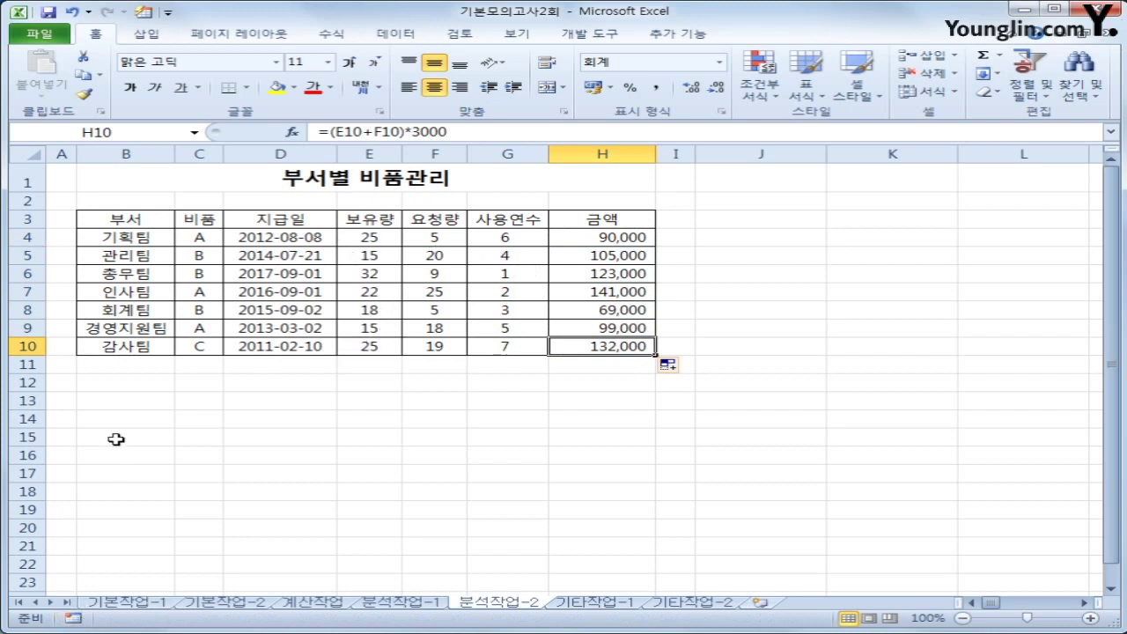
Draw a form button near J3 and assign it the 금액계산 macro
click(592, 36)
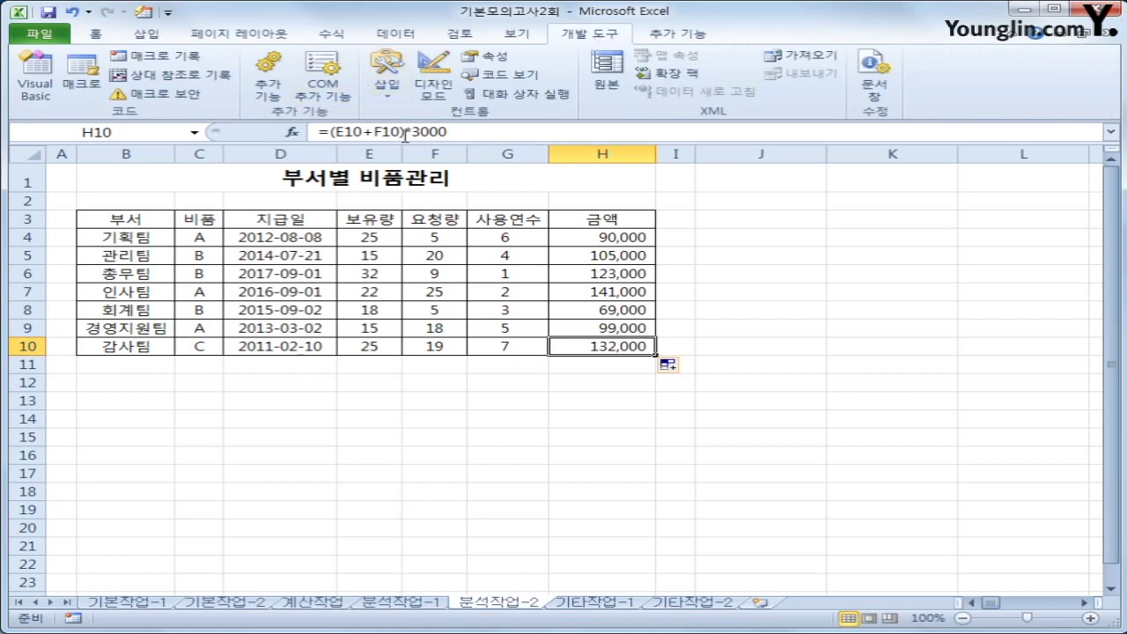
click(389, 93)
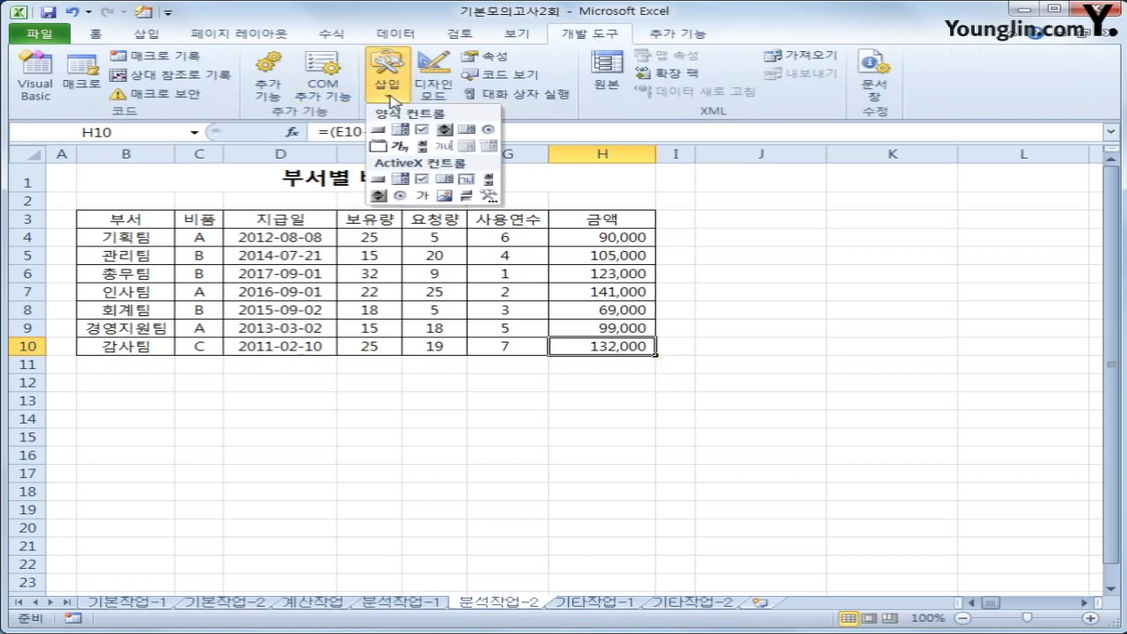
click(378, 129)
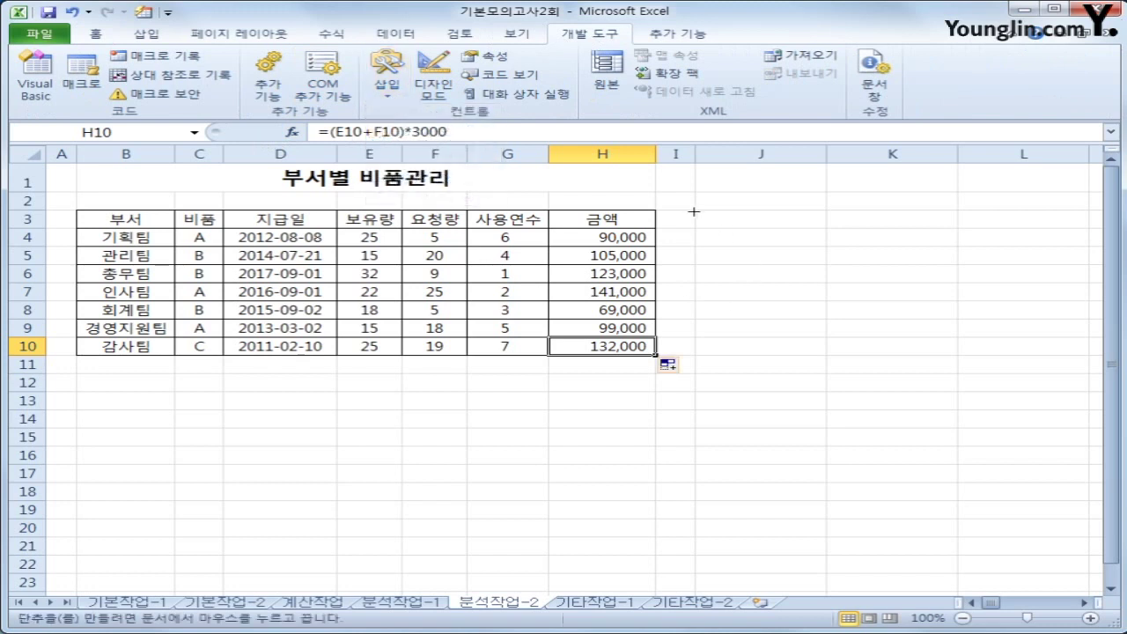
drag(694, 212, 775, 248)
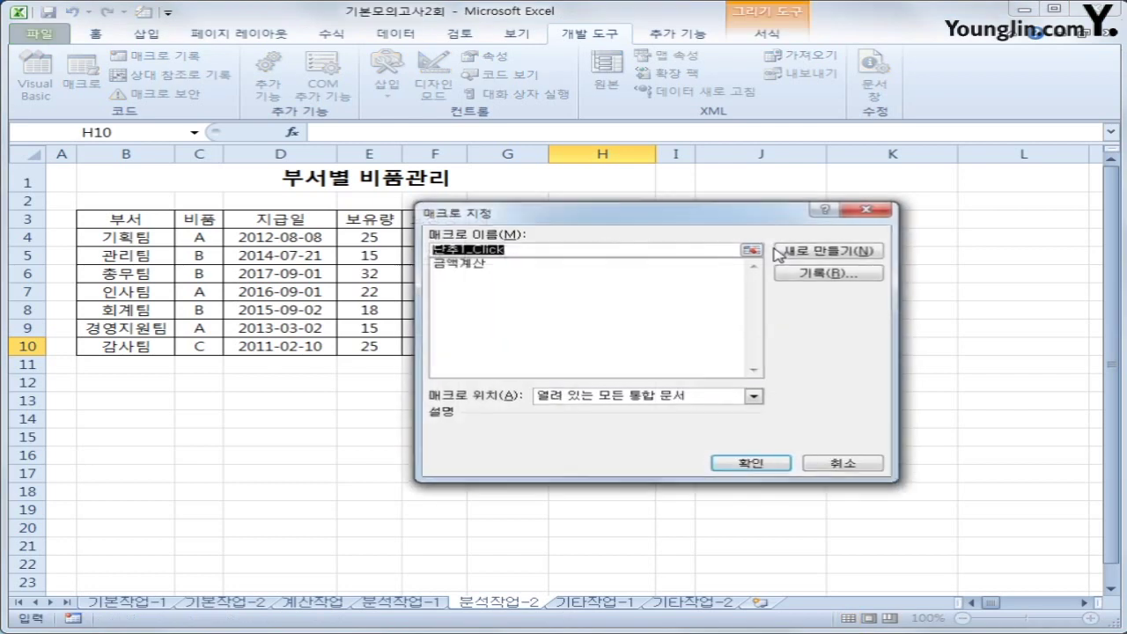
click(491, 265)
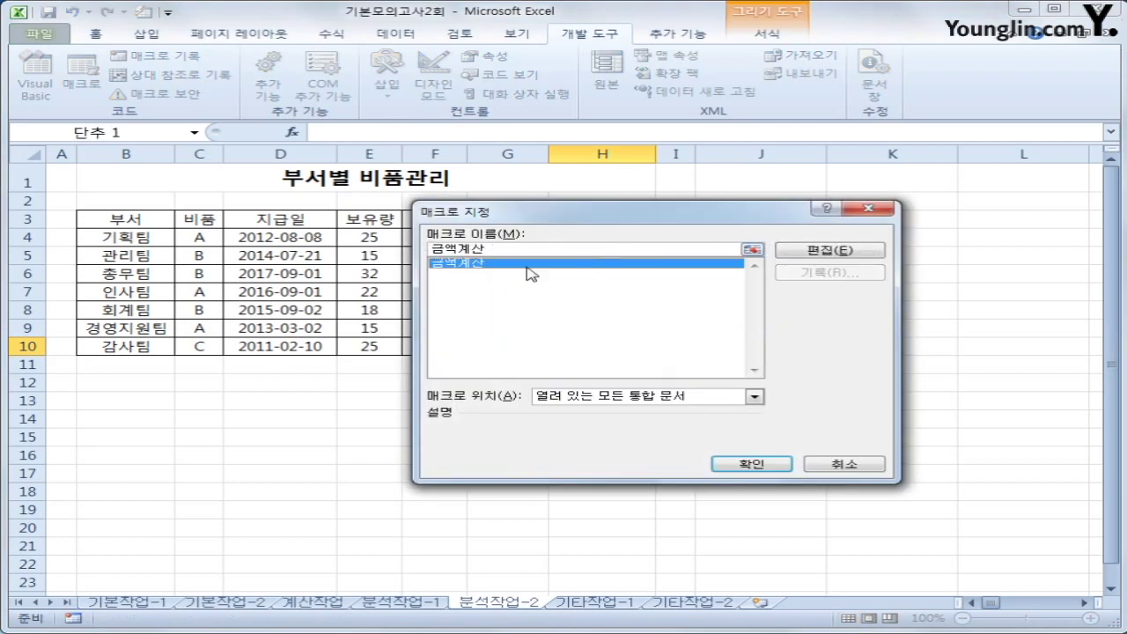
click(774, 464)
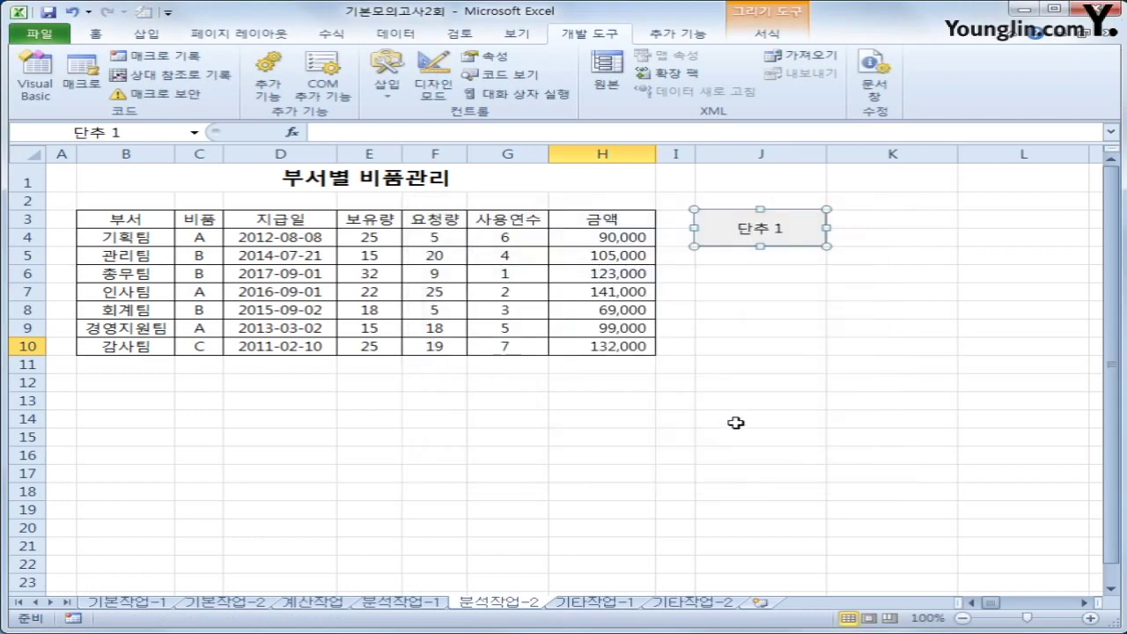
Caption the button 계산, then switch to the 기타작업-1 sheet
text(계산)
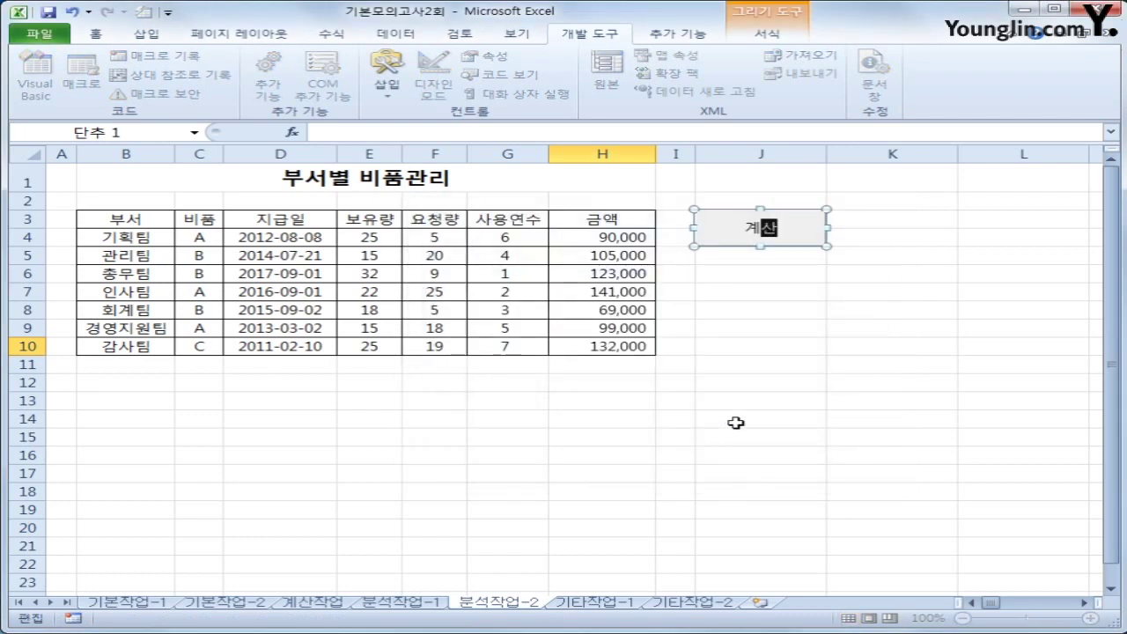
click(735, 422)
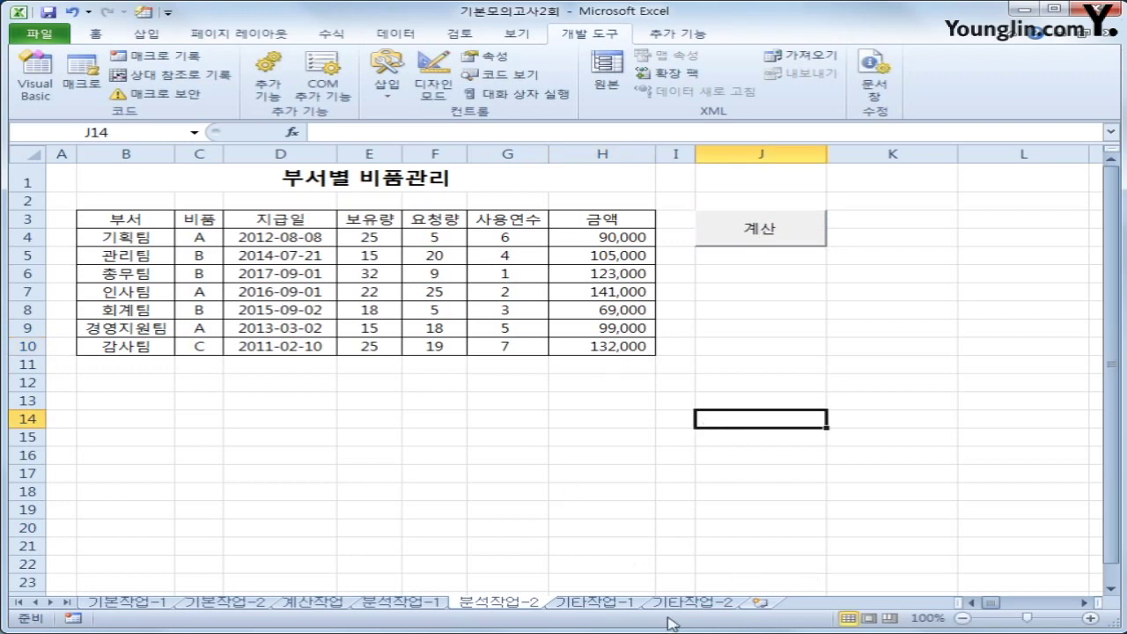
click(628, 603)
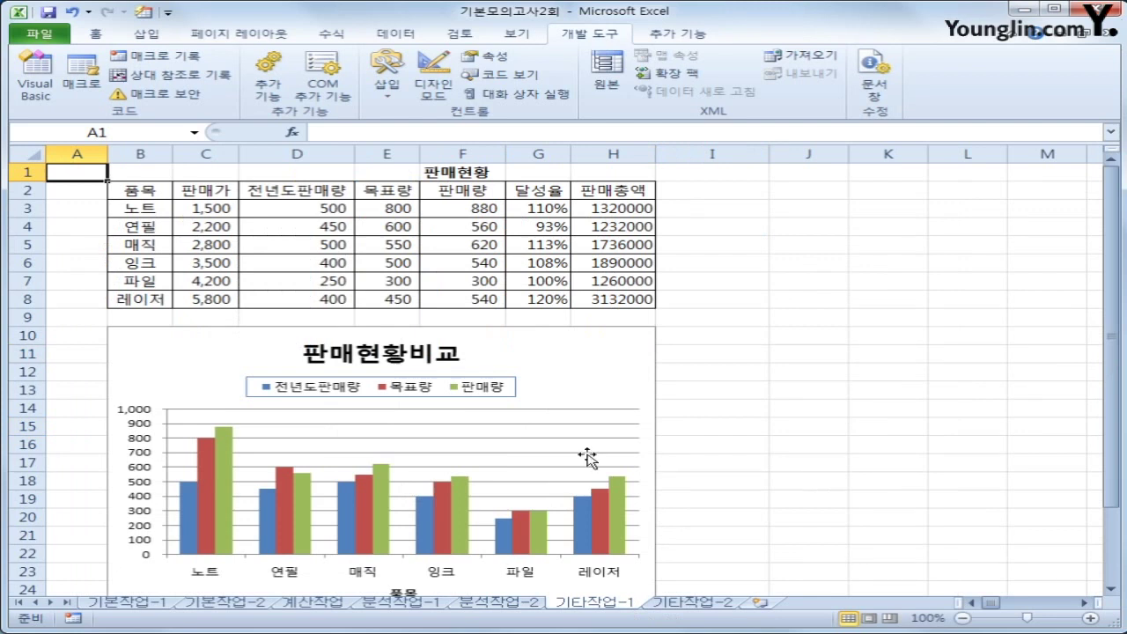
Change the 판매량 series to a line chart with markers
click(221, 471)
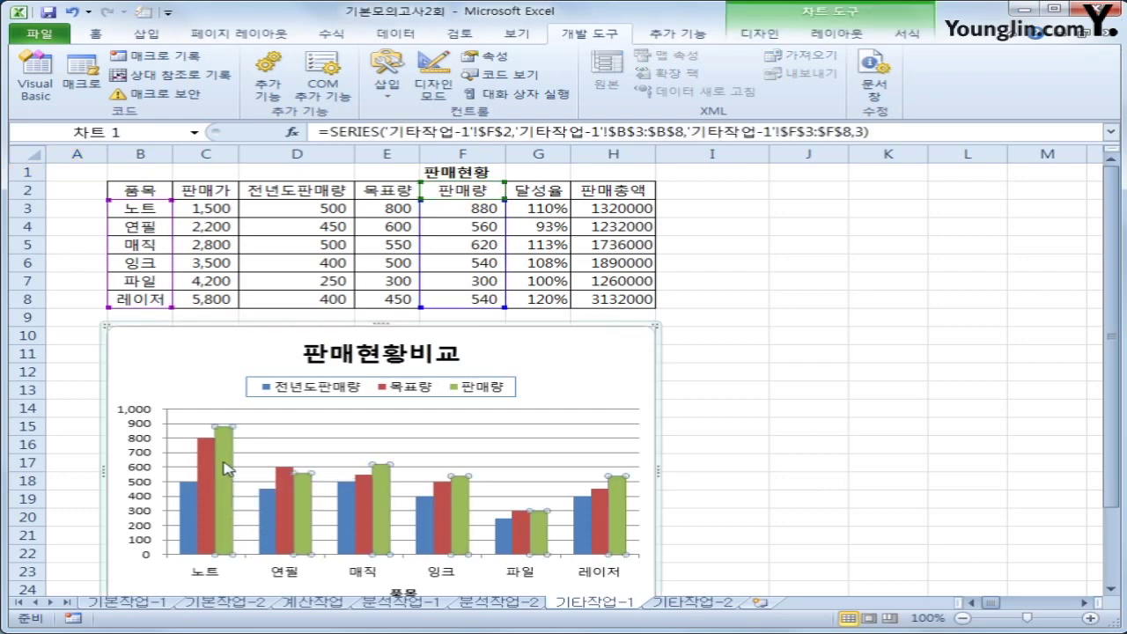
right_click(223, 467)
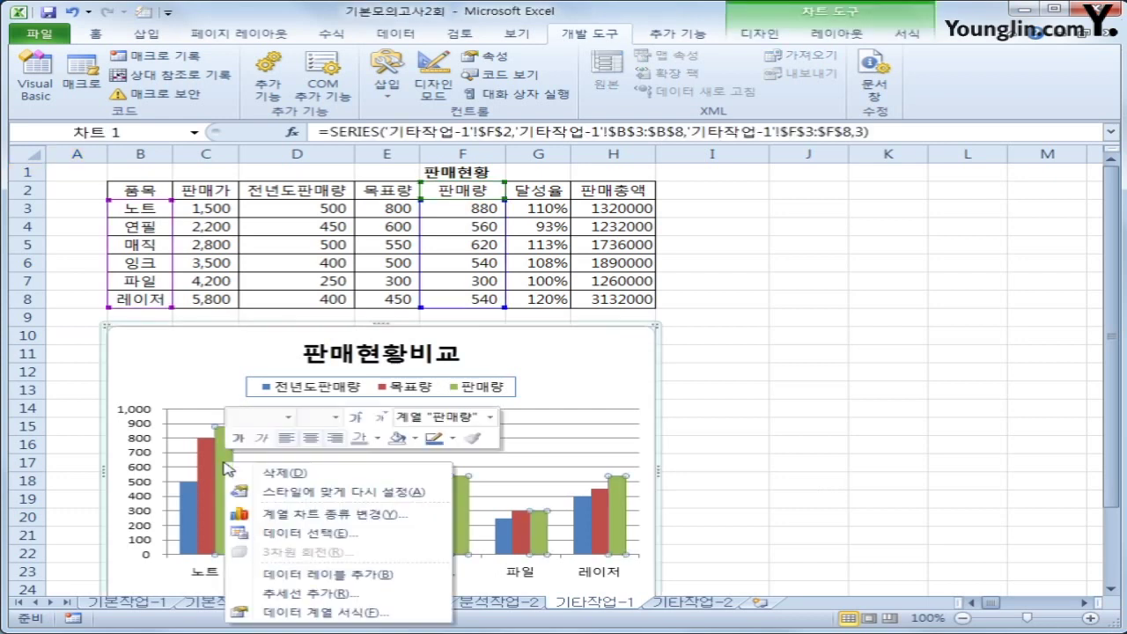
click(394, 515)
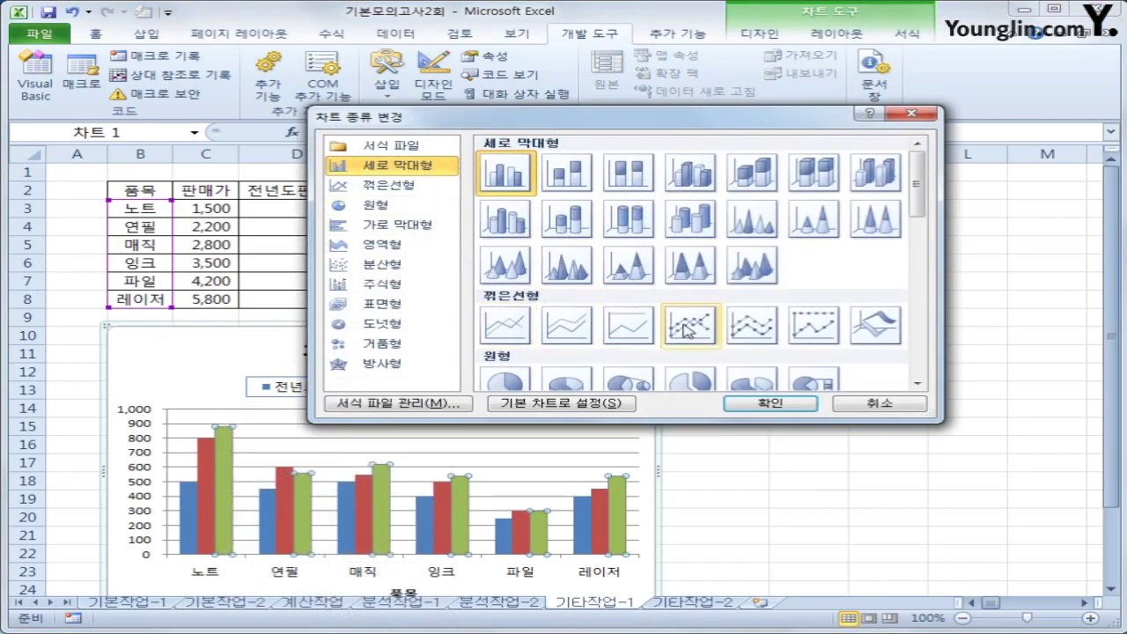
click(688, 330)
click(773, 403)
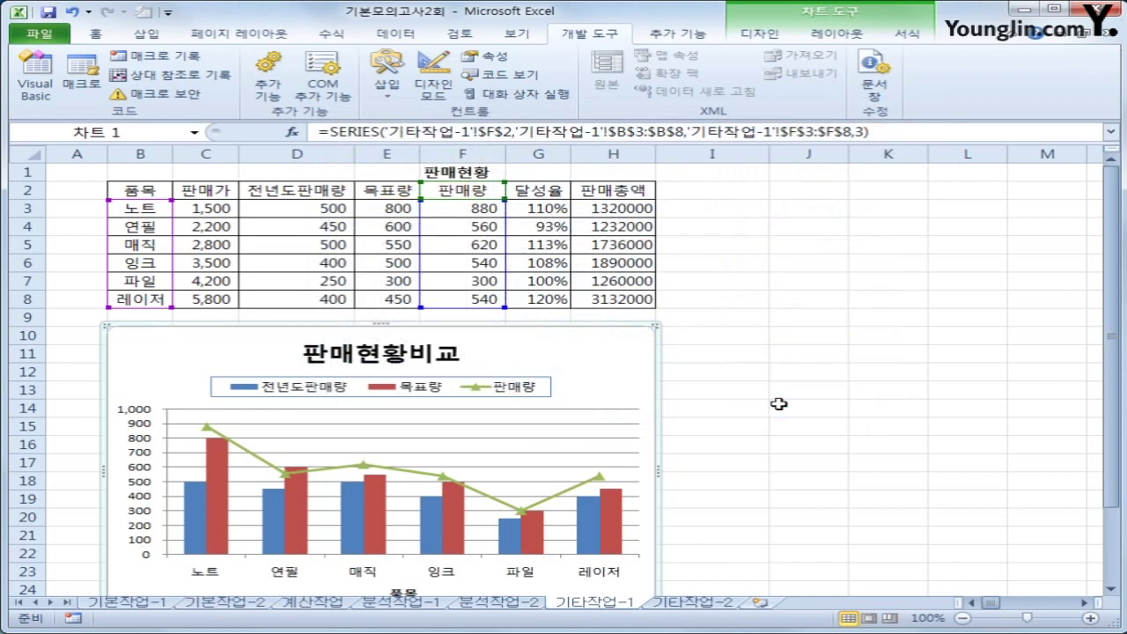
Add data labels to the 판매량 line
click(208, 430)
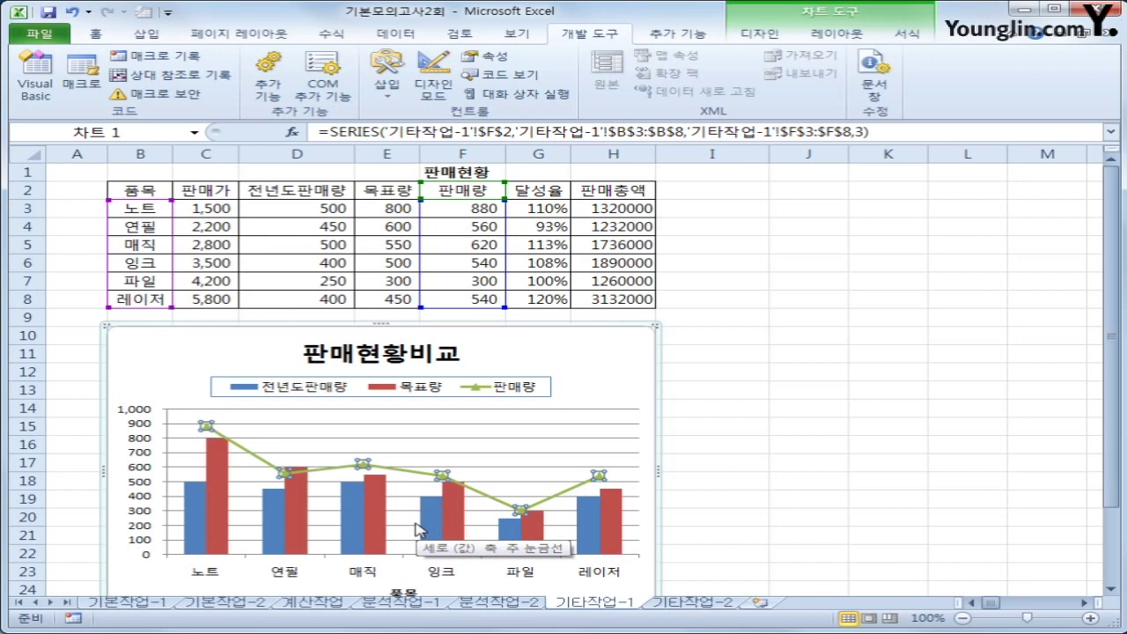
right_click(206, 426)
click(370, 538)
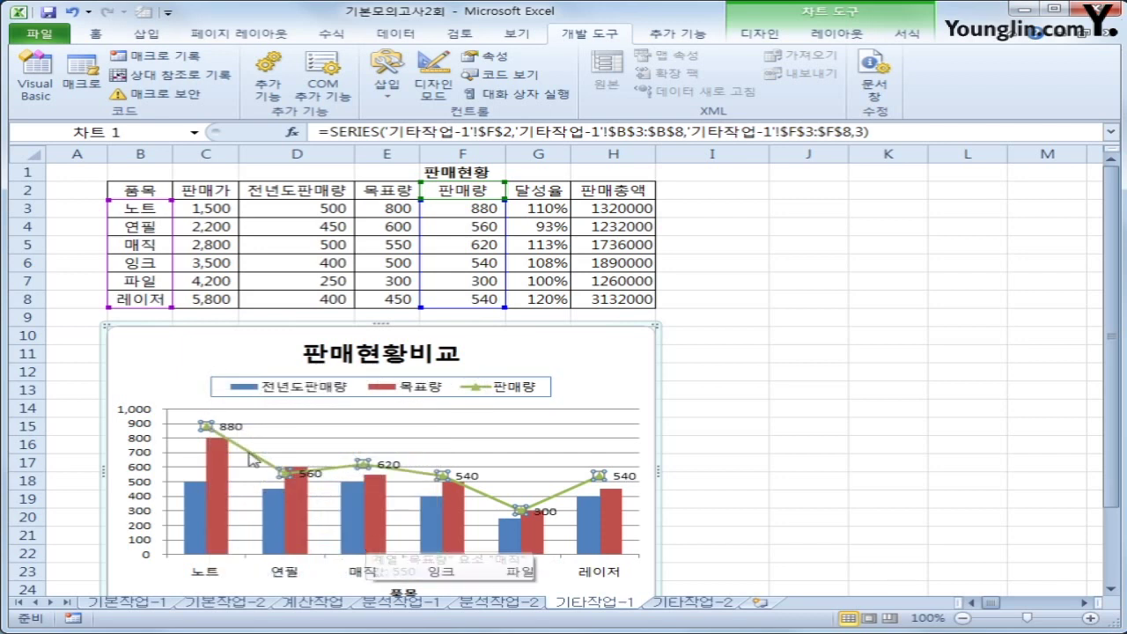
right_click(208, 427)
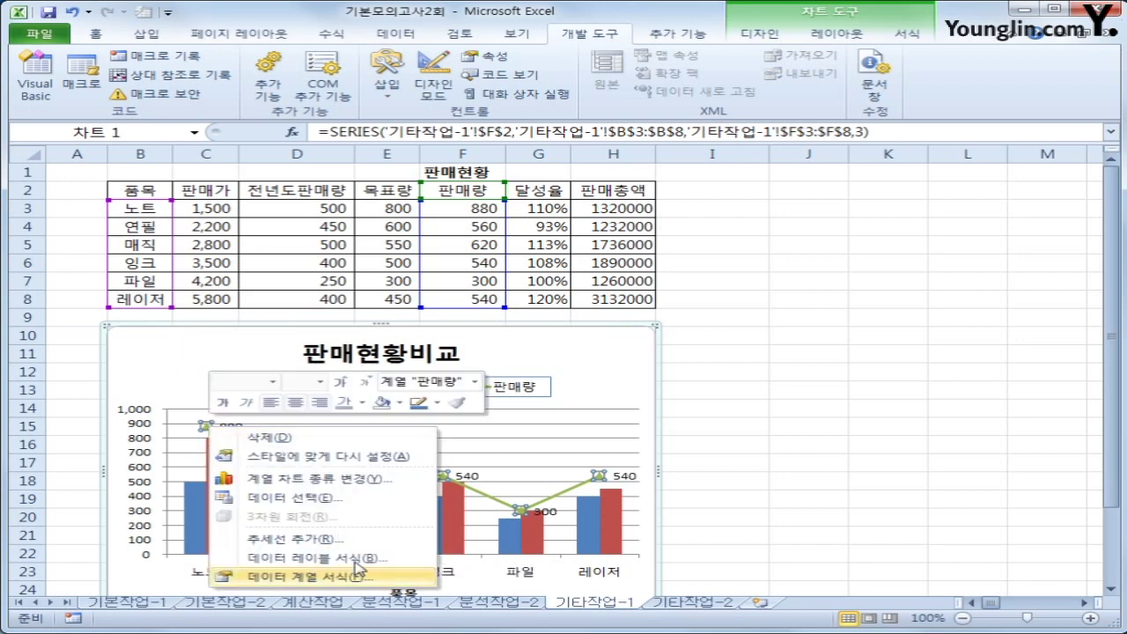
click(383, 577)
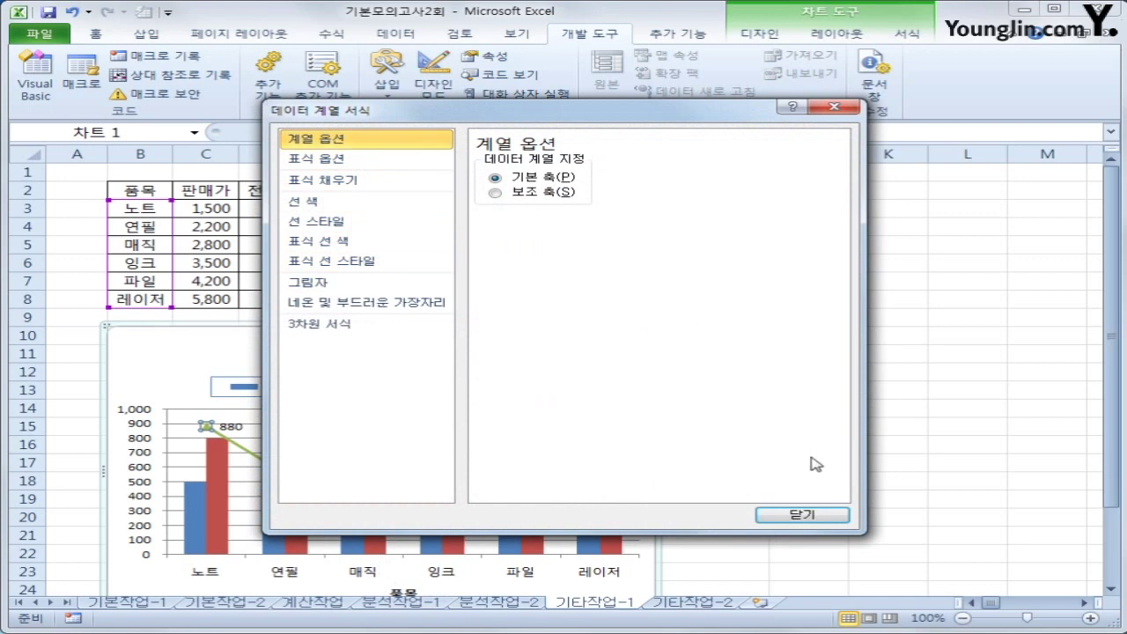
click(801, 515)
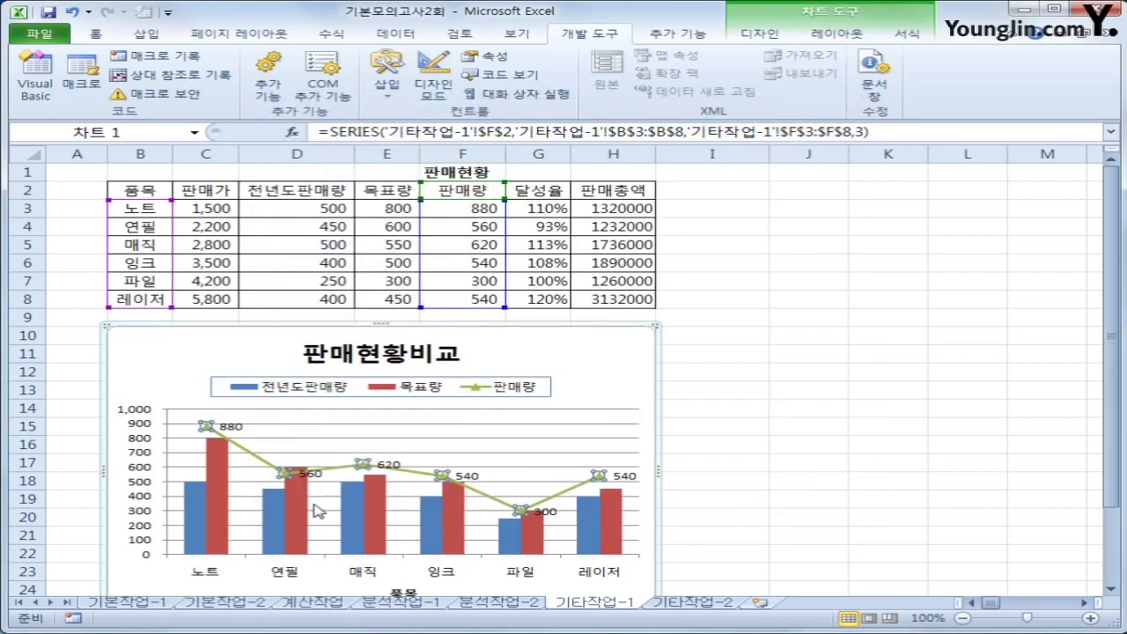
click(225, 480)
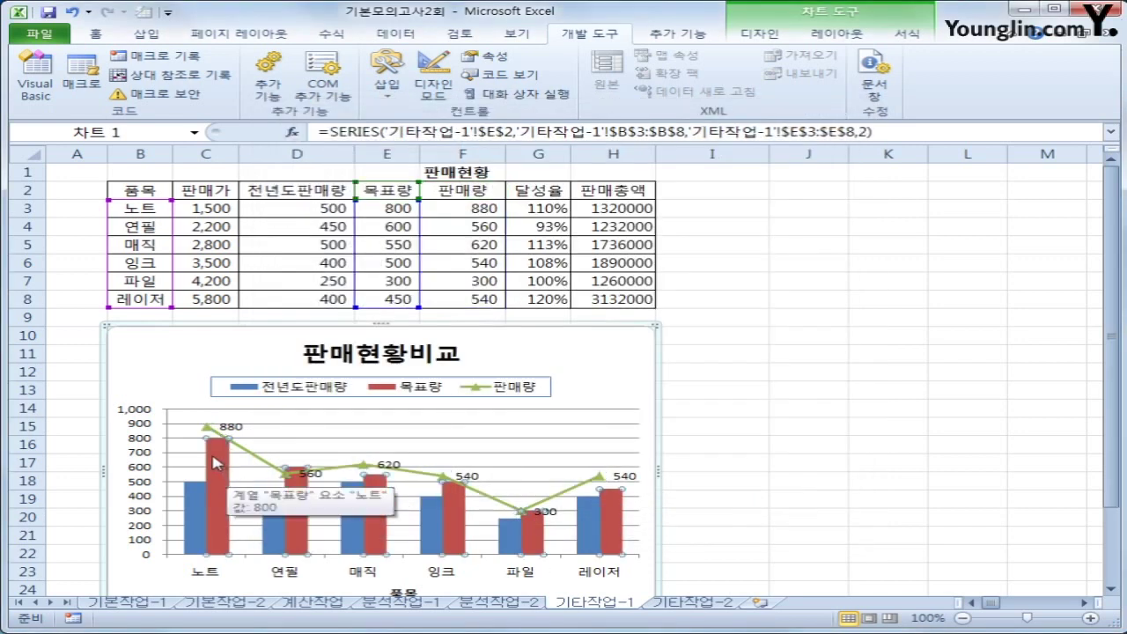
Set the 목표량 series overlap to 50 so it overlaps the 전년도판매량 columns
right_click(217, 458)
click(358, 606)
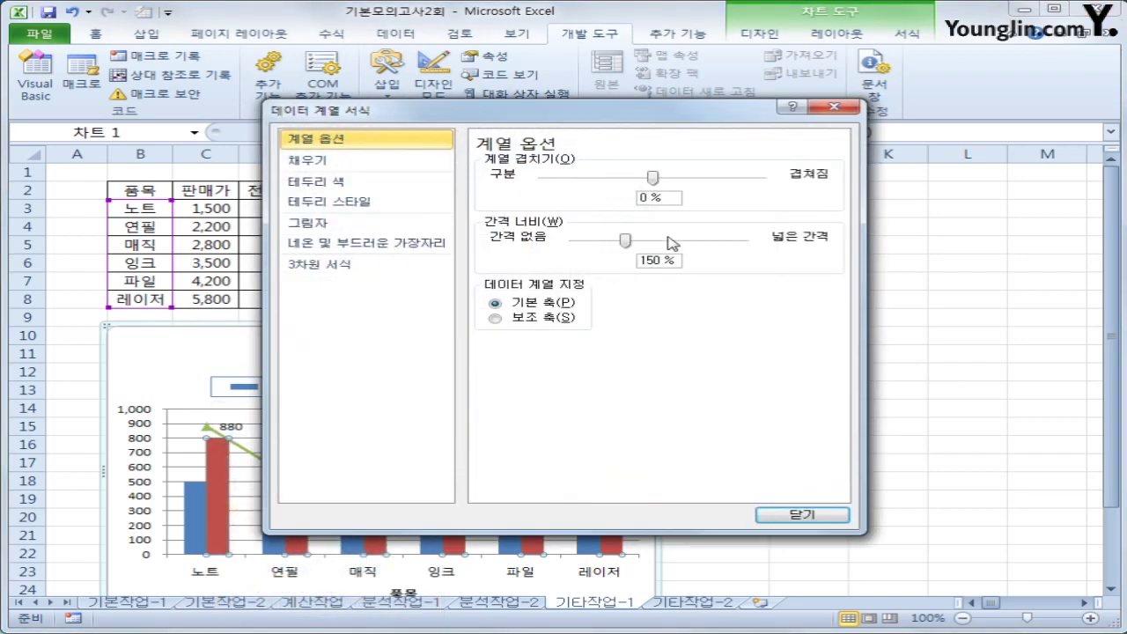
double_click(671, 198)
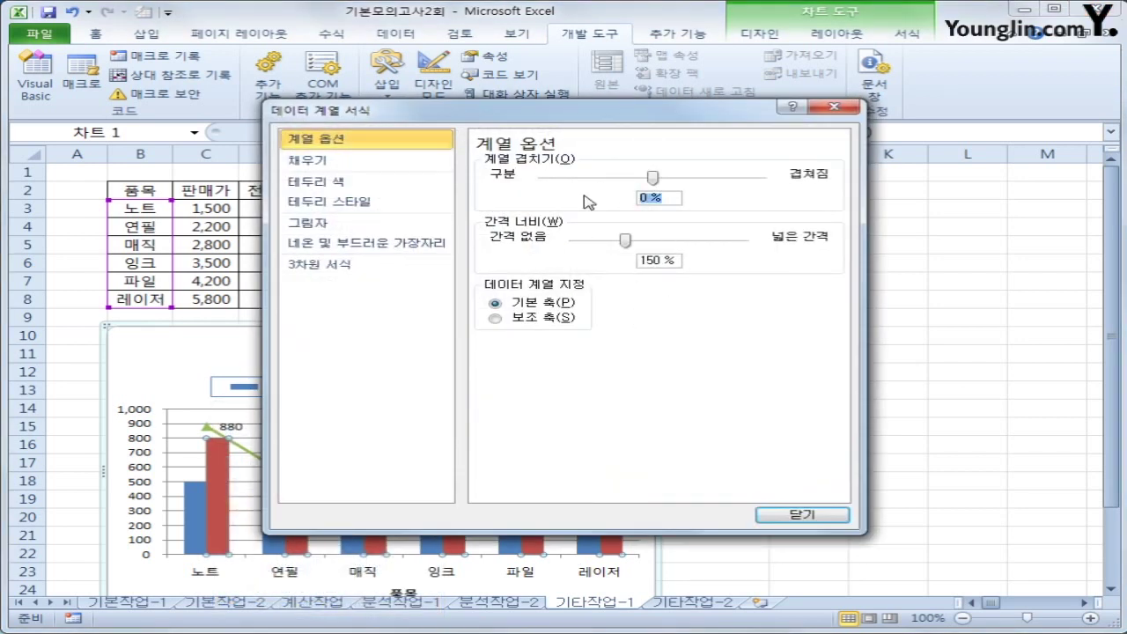
text(50)
click(823, 515)
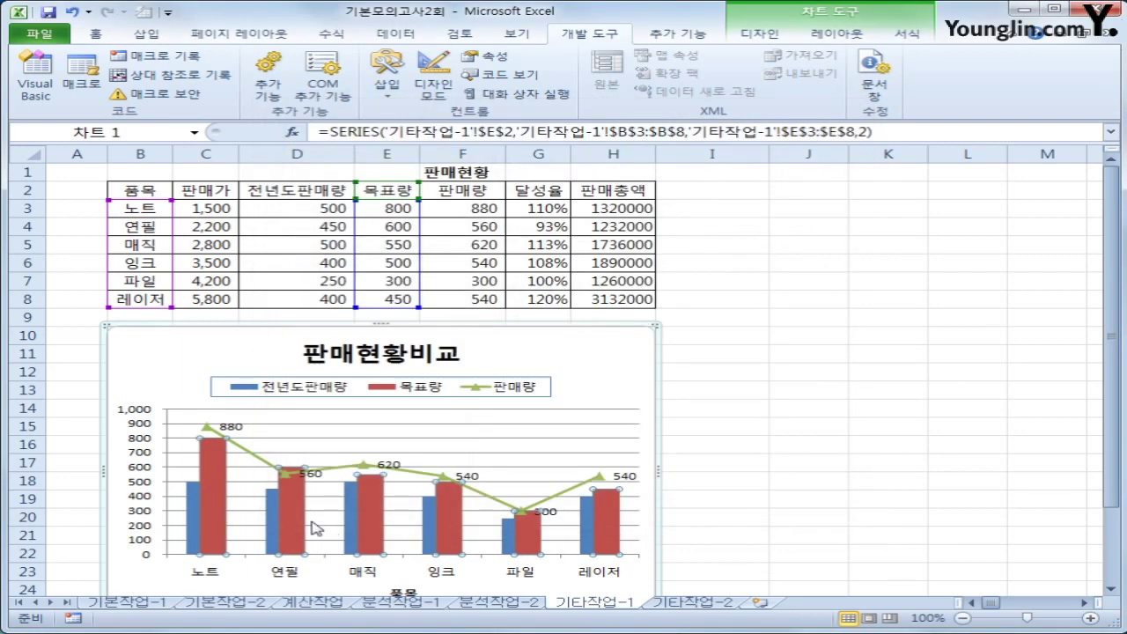
click(145, 449)
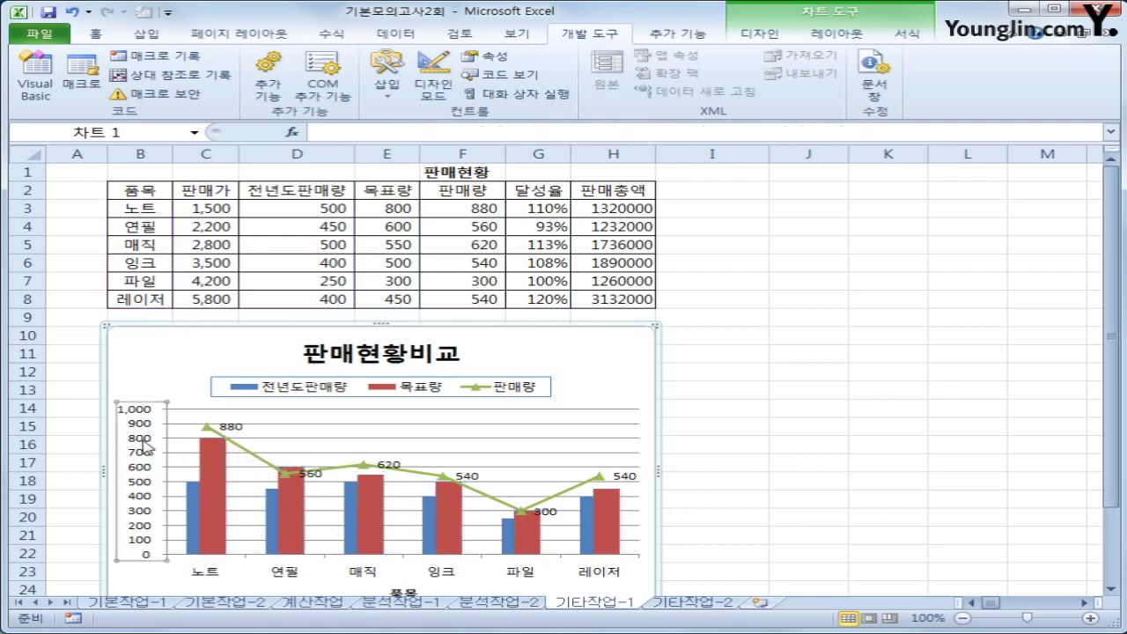
Fix the vertical axis minimum at 200 and its major unit at 200
right_click(145, 449)
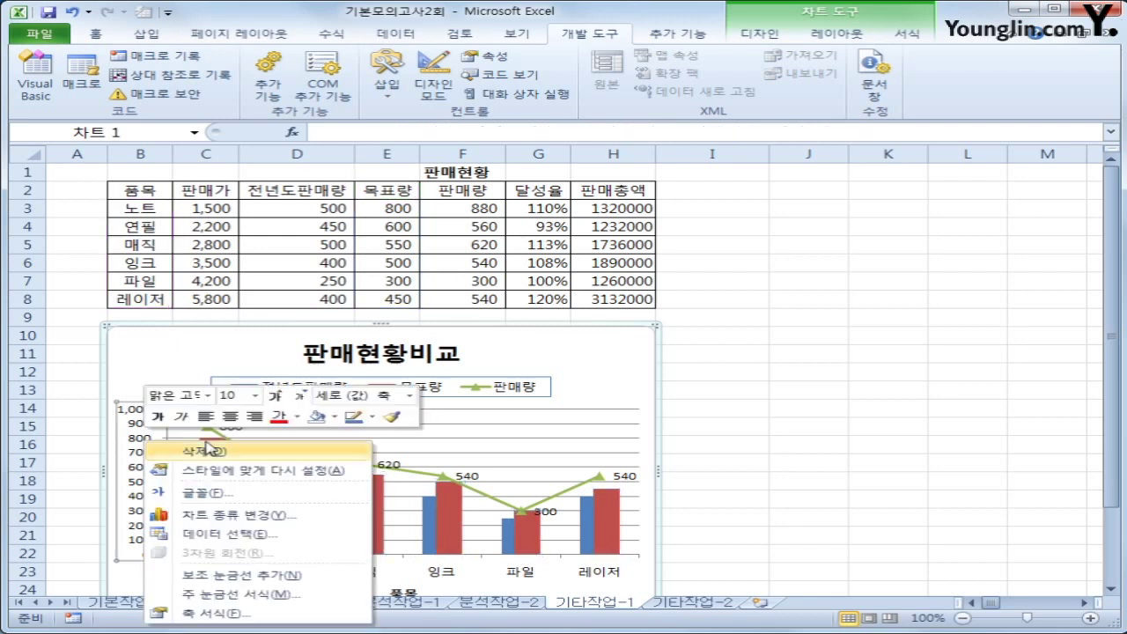
click(251, 610)
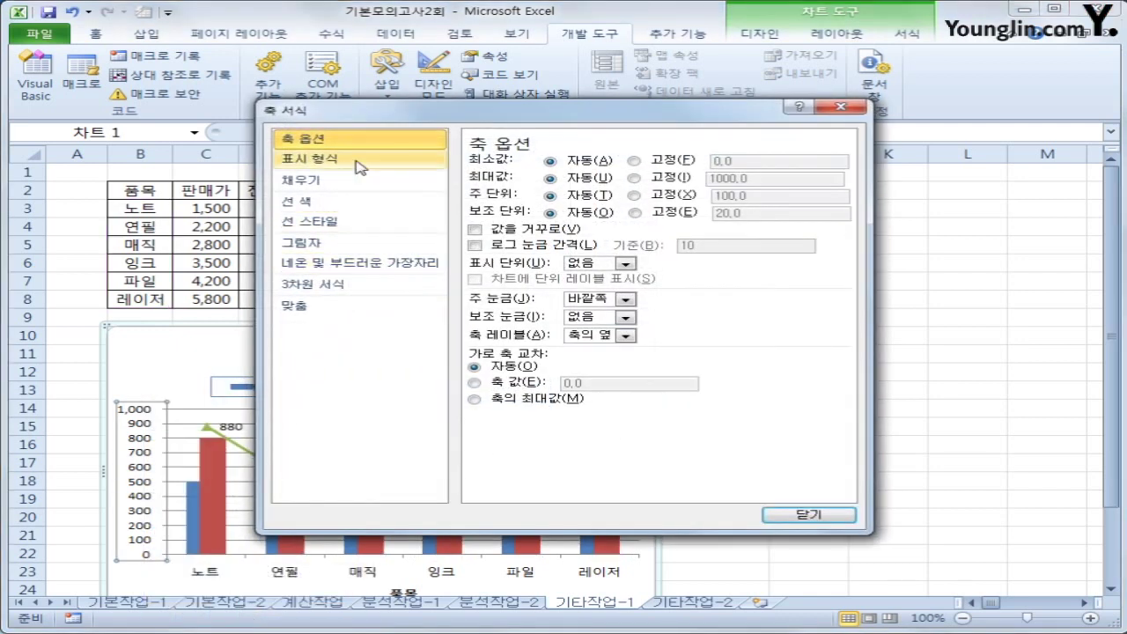
click(668, 165)
text(20)
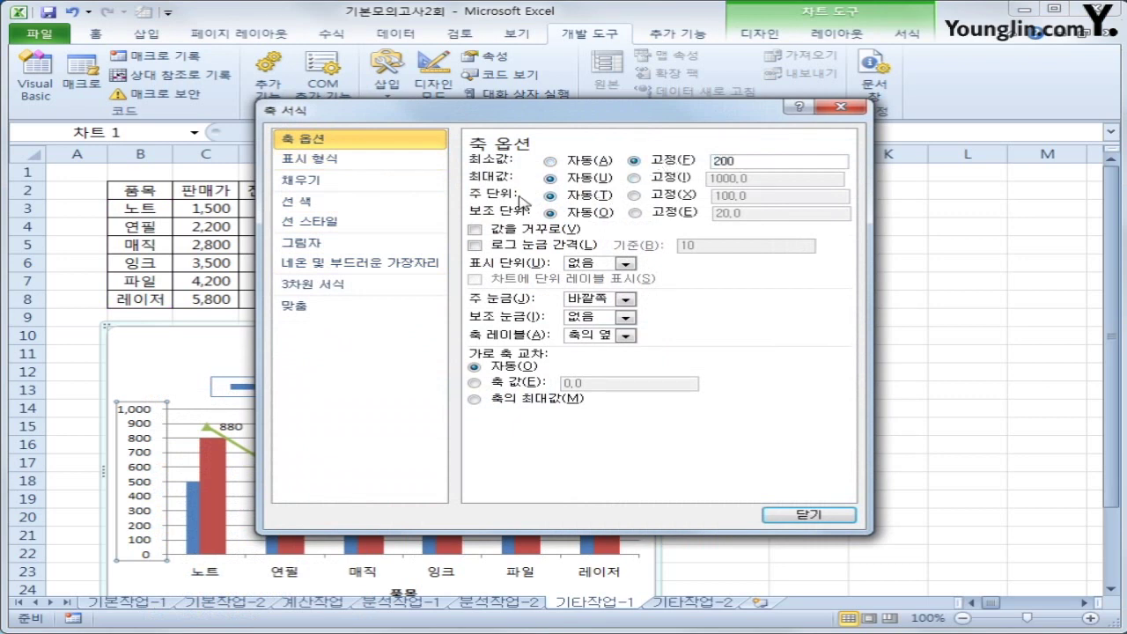
text(0)
click(633, 194)
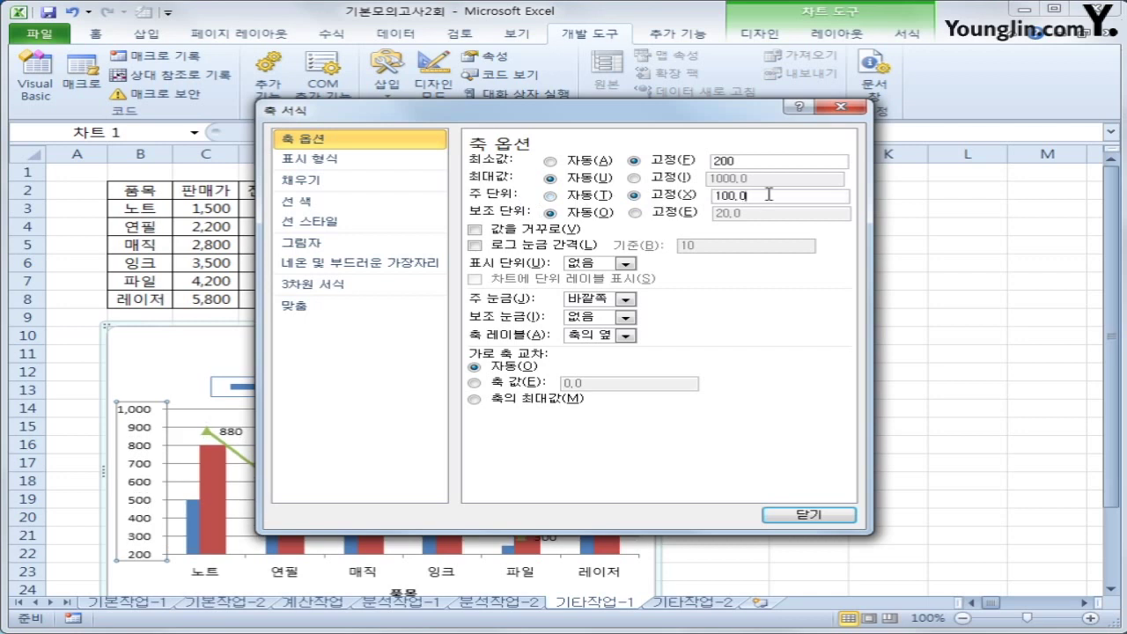
text(200)
click(844, 519)
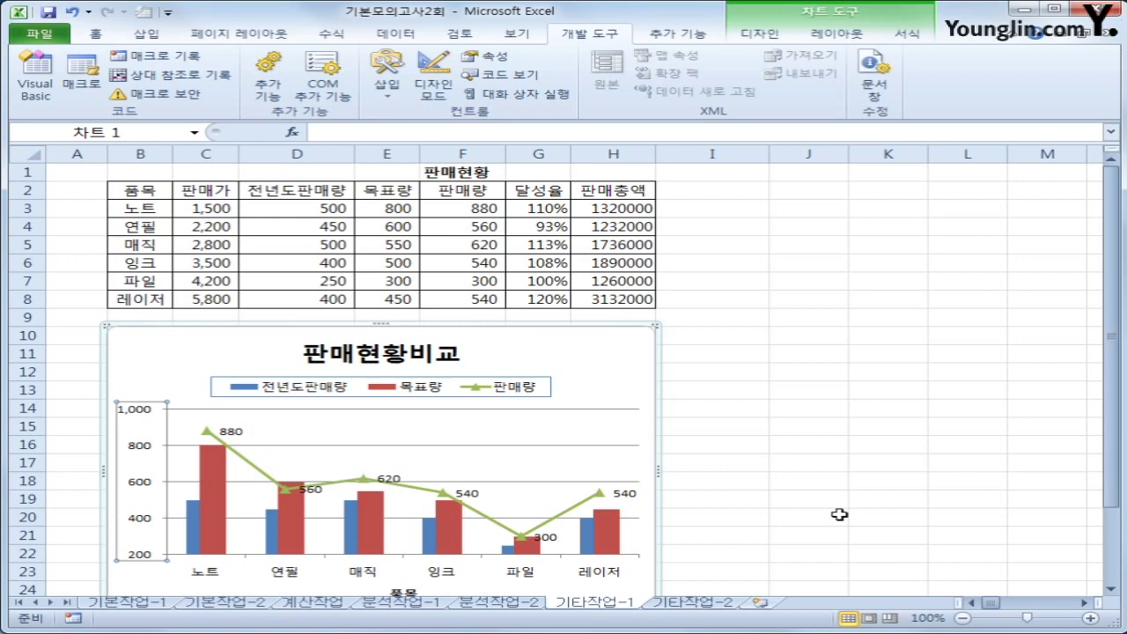
right_click(599, 353)
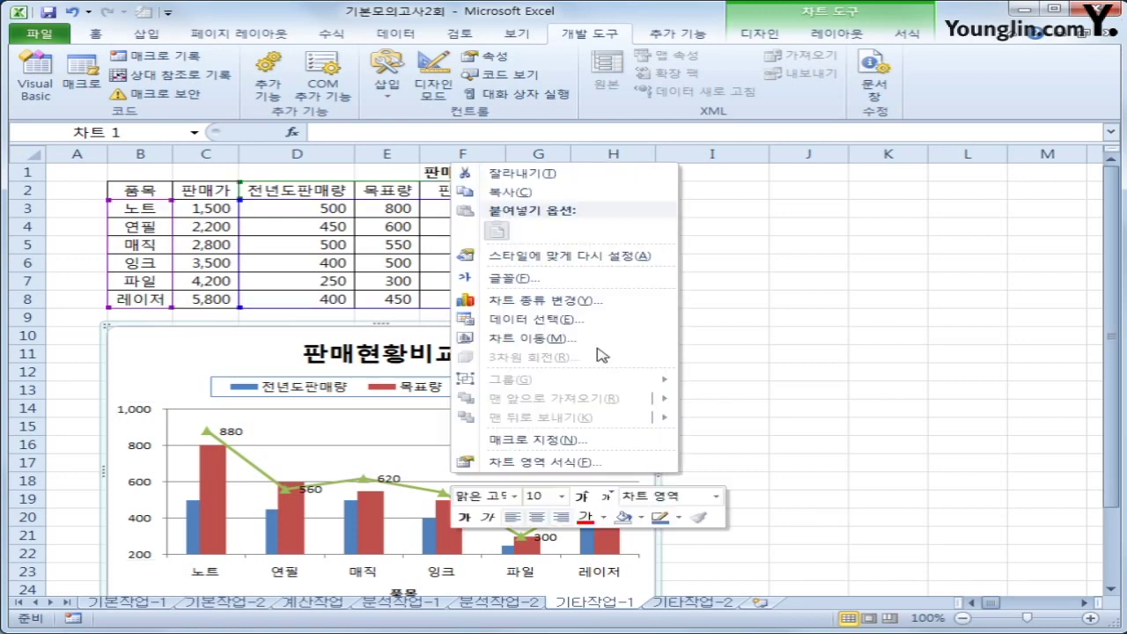
Format the 판매현황비교 chart area with rounded border corners and an outer offset shadow
click(608, 464)
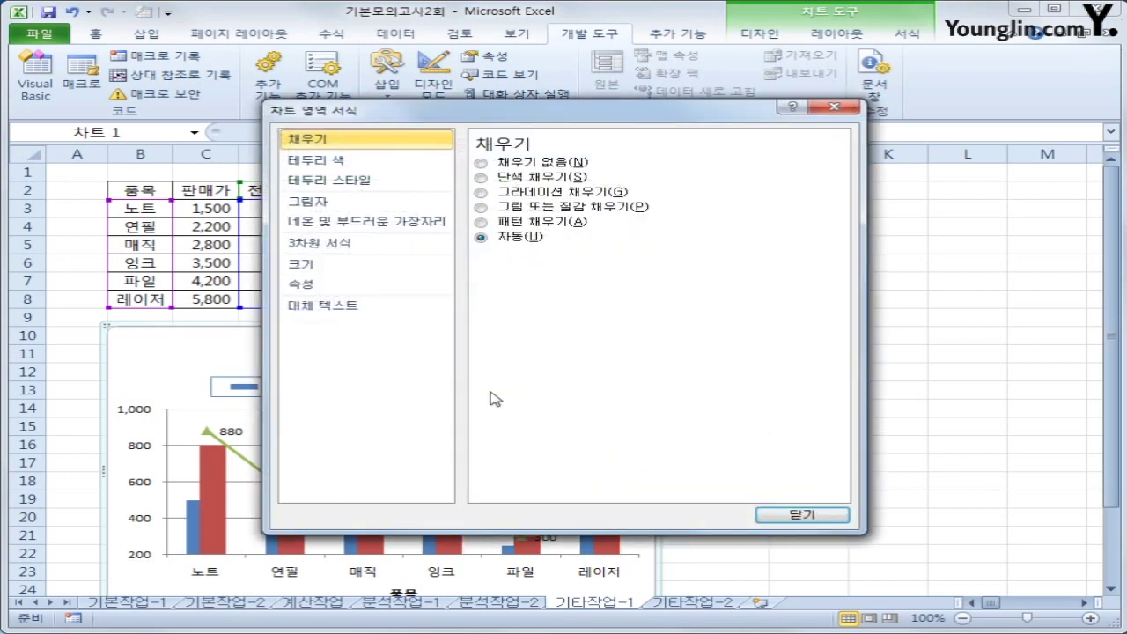
click(375, 180)
click(534, 333)
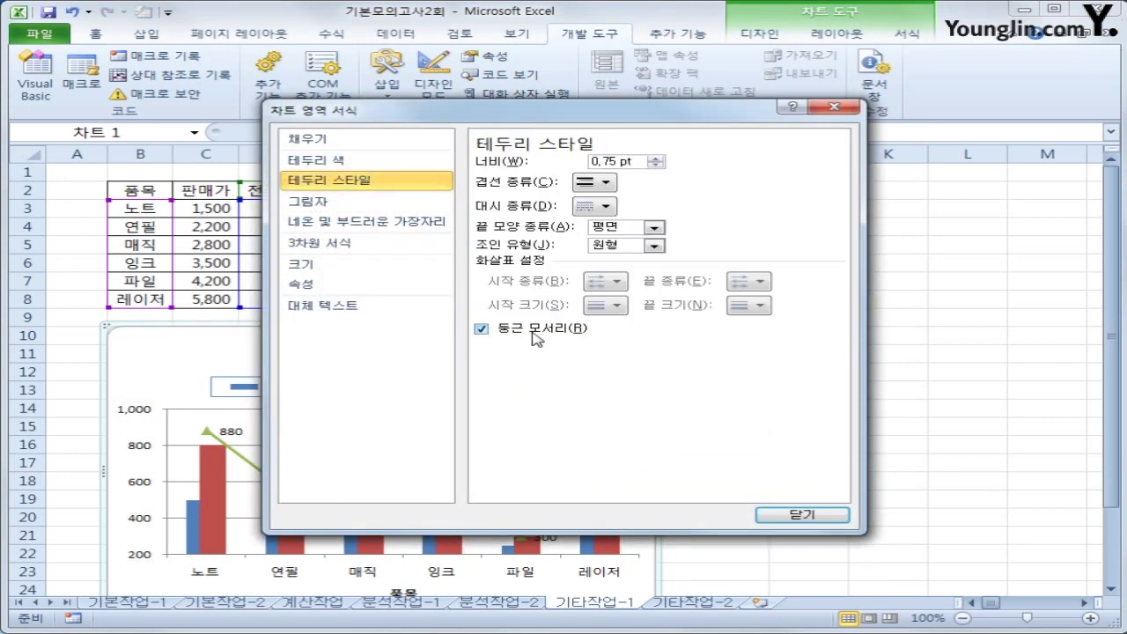
click(349, 206)
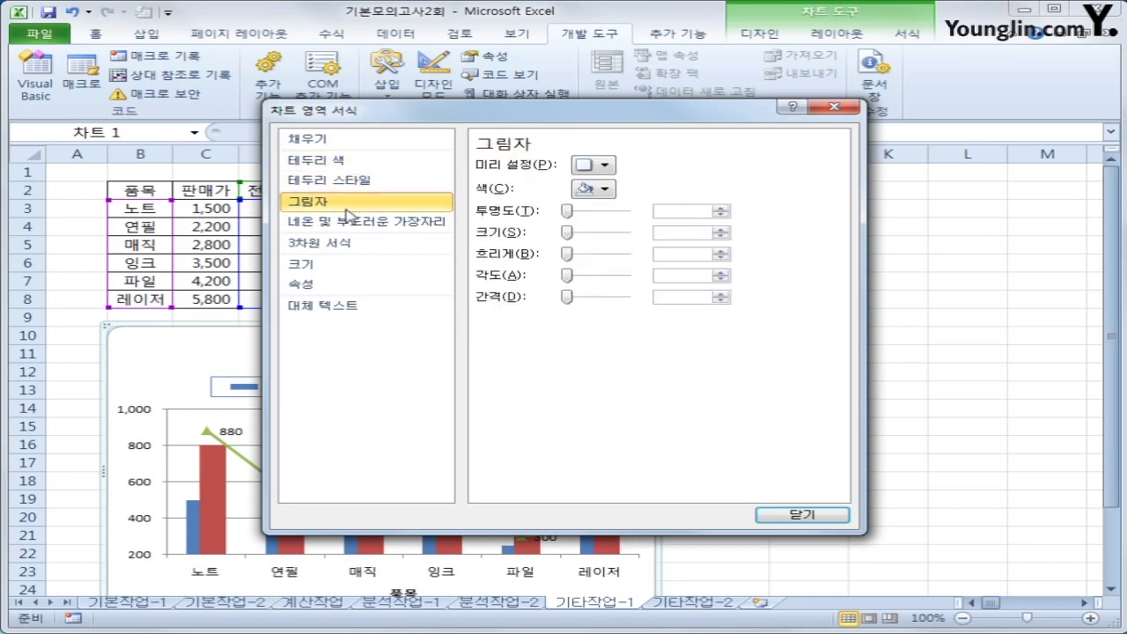
click(601, 168)
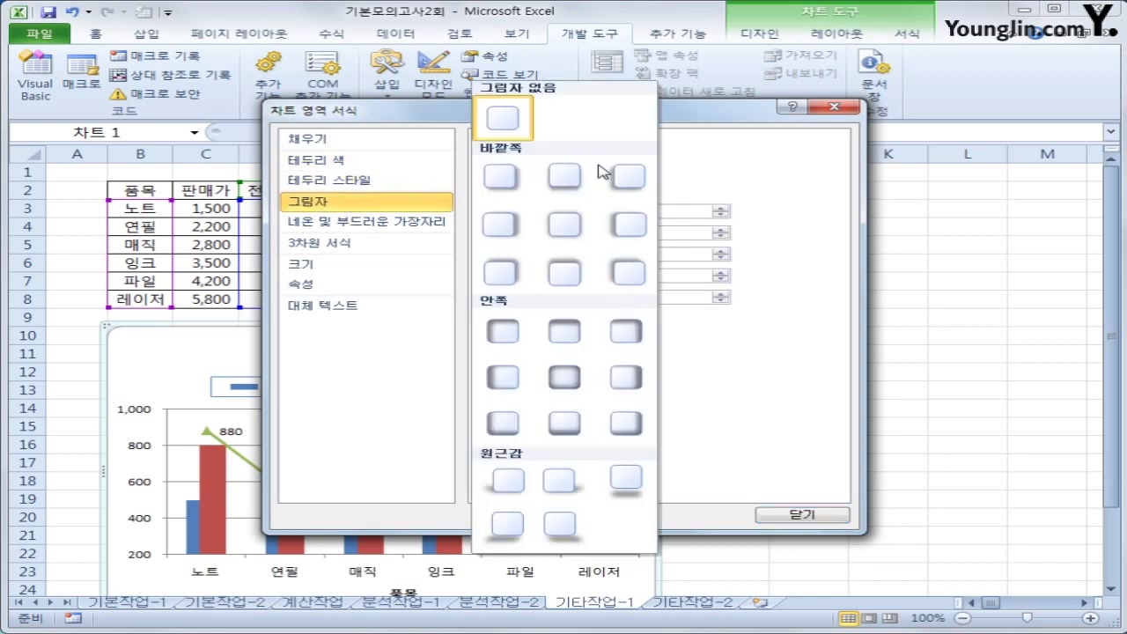
click(498, 184)
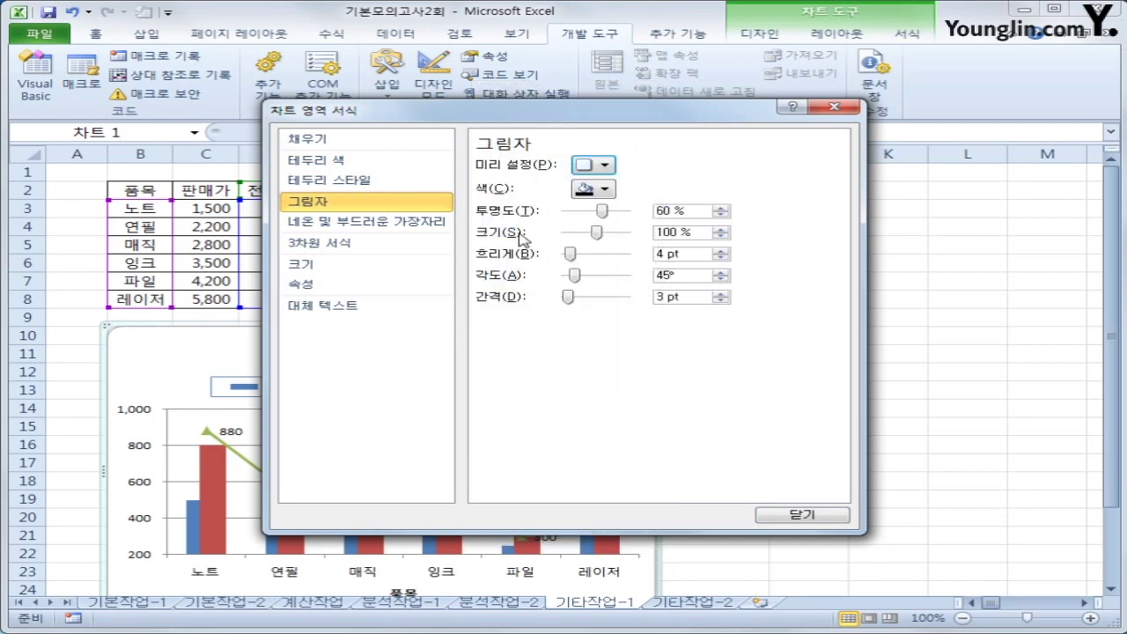
click(780, 513)
click(909, 538)
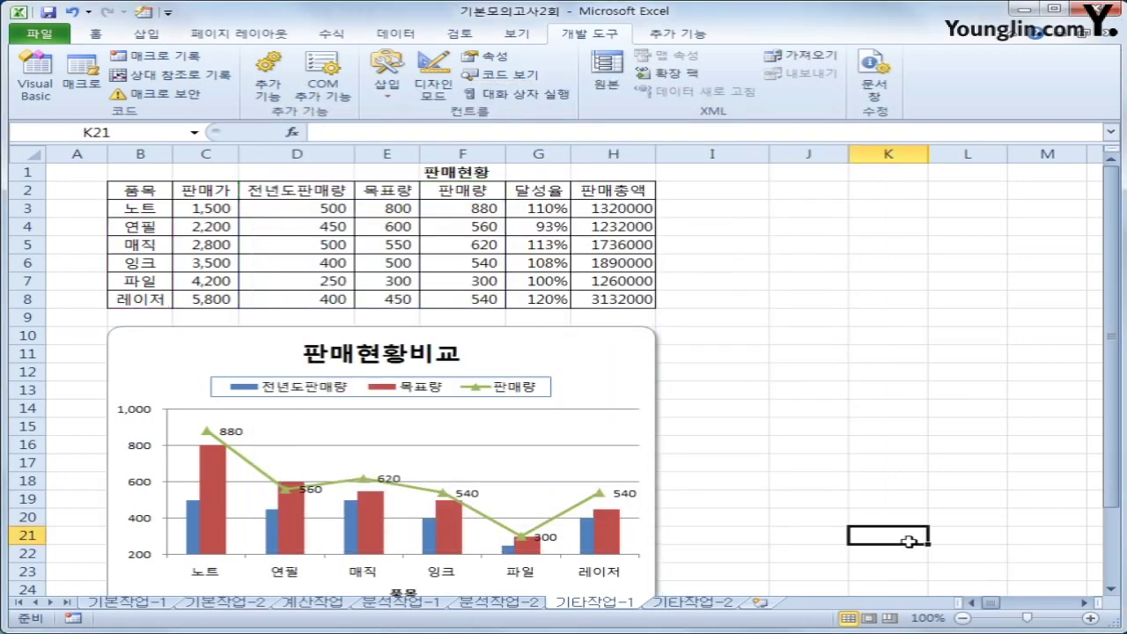
scroll(890, 533, down, 1)
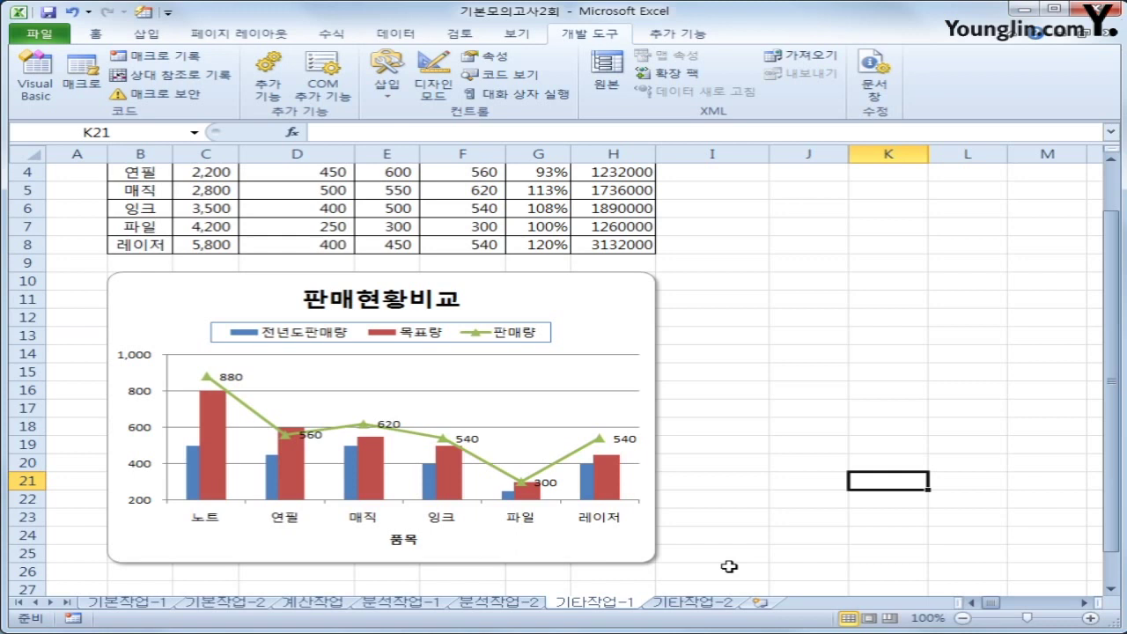
On 기타작업-2, turn on Design Mode and open the 인사고과입력현황 button's Click code
click(720, 605)
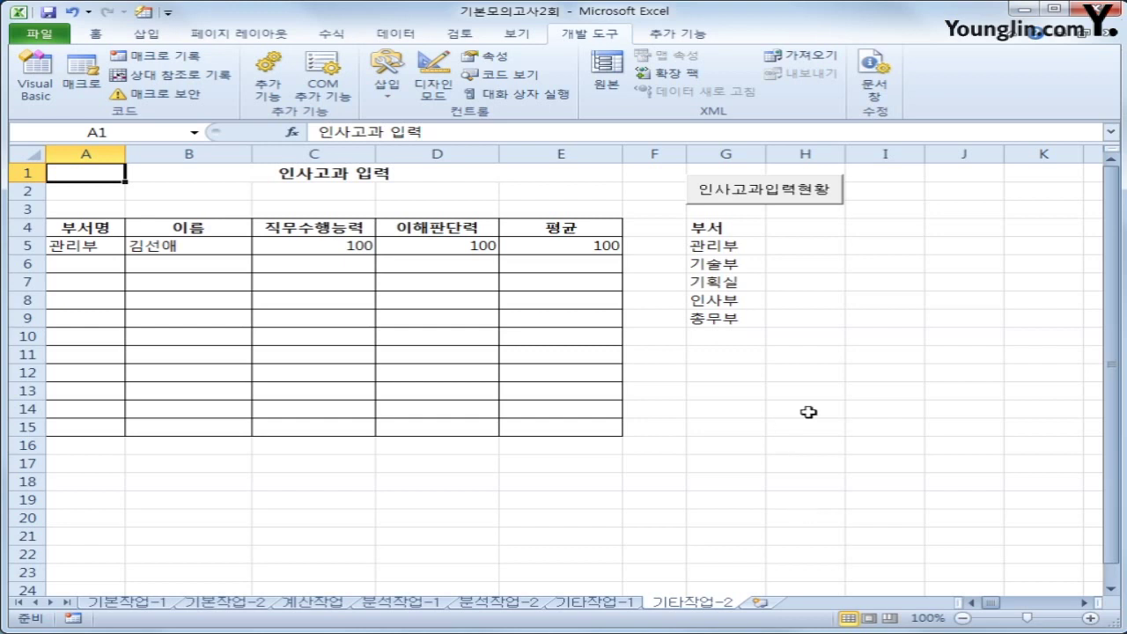
click(810, 357)
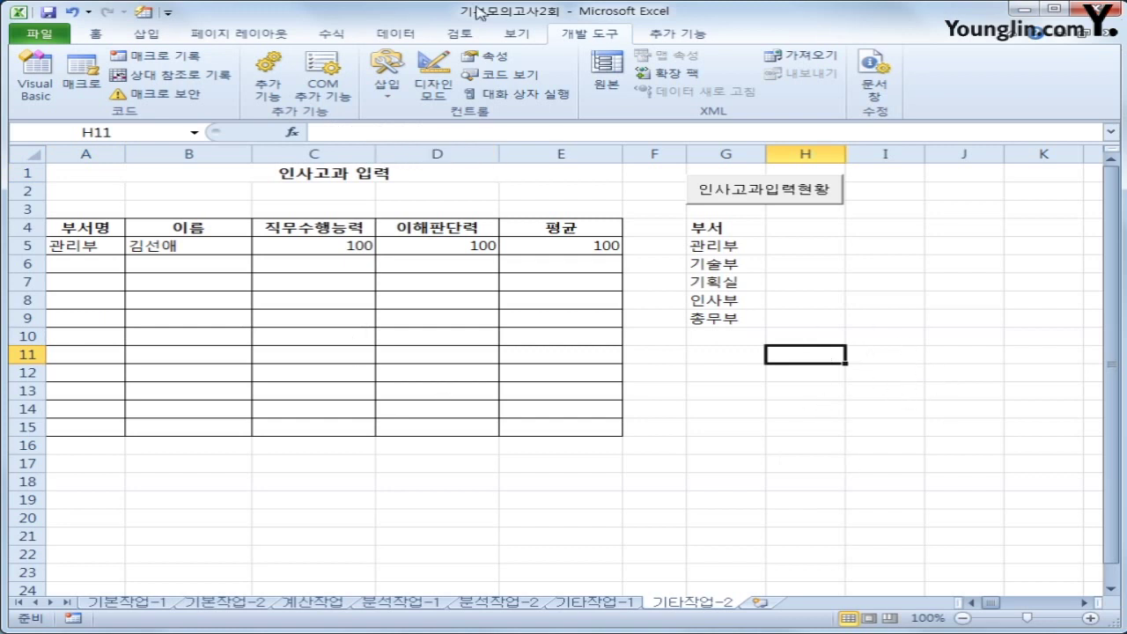
click(433, 84)
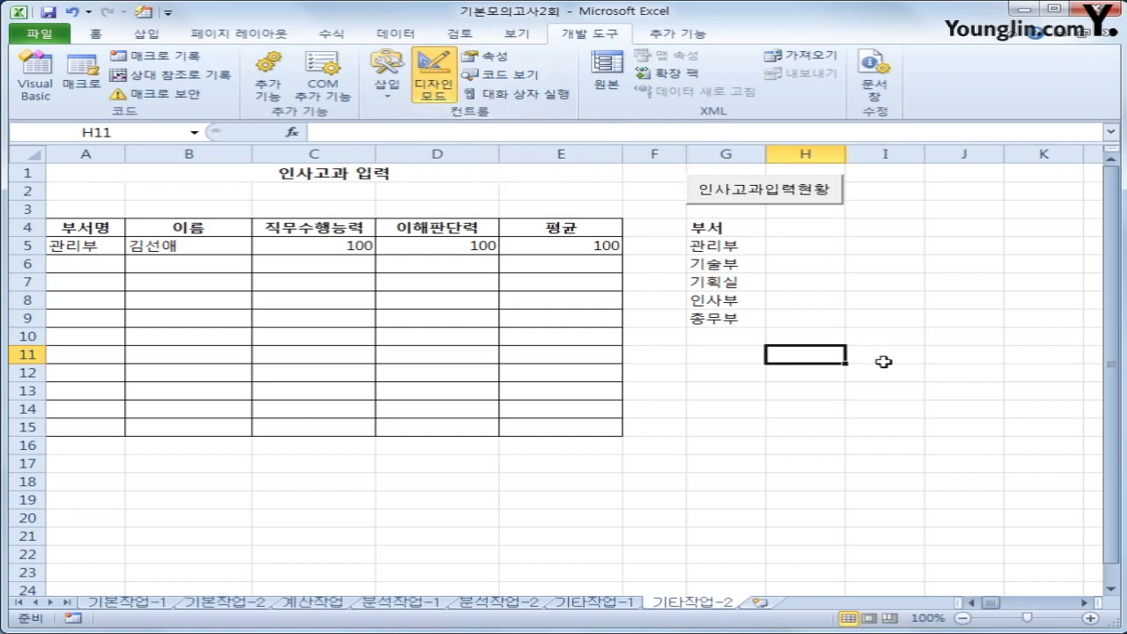
click(768, 196)
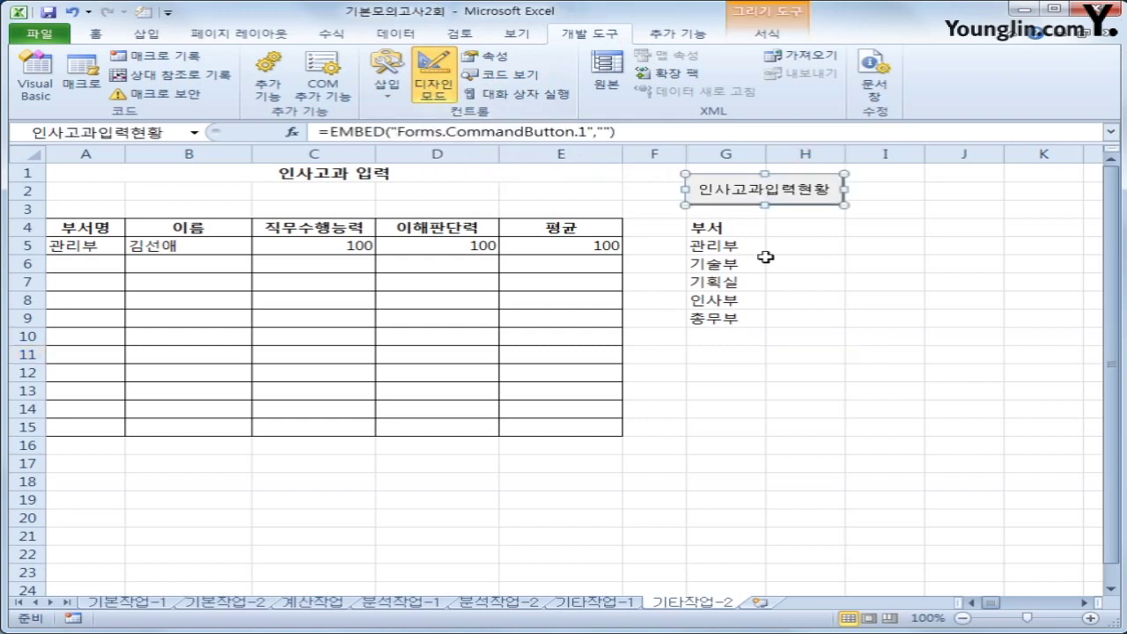
double_click(749, 193)
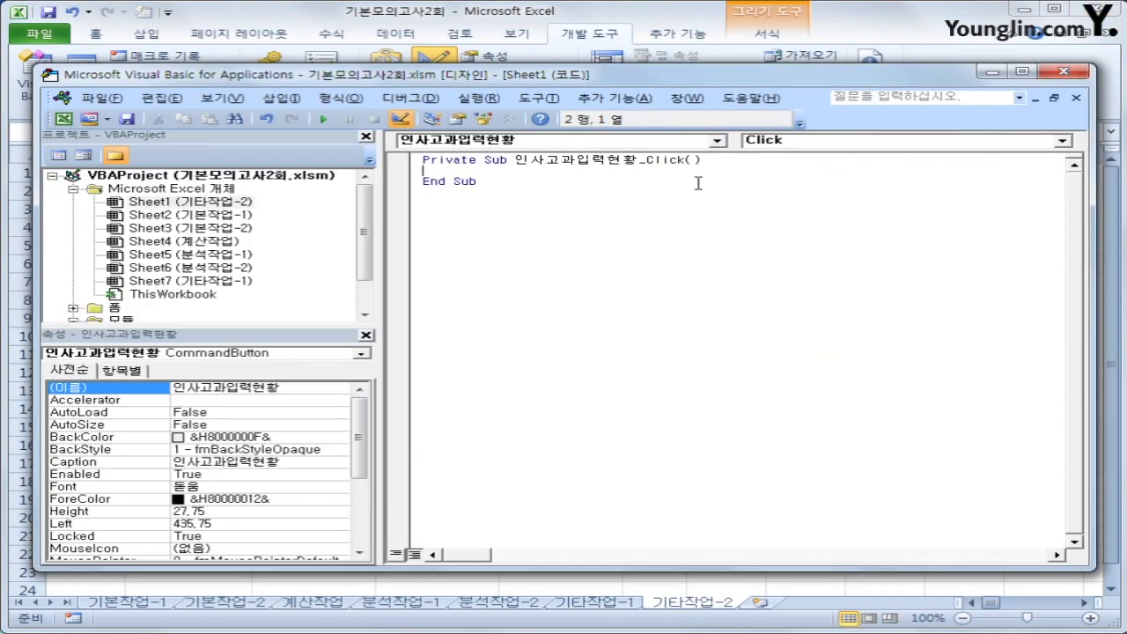
Add the line 인사고과입력.Show to the 인사고과입력현황_Click procedure
key(Tab)
text(인사고과이)
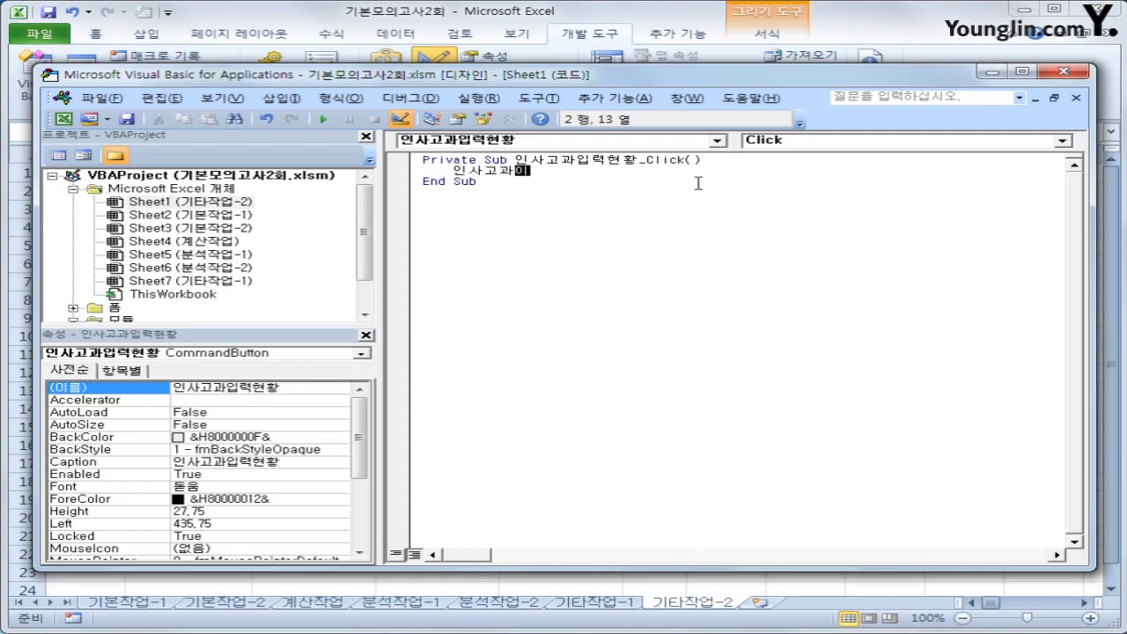
text(입력.ㄴ)
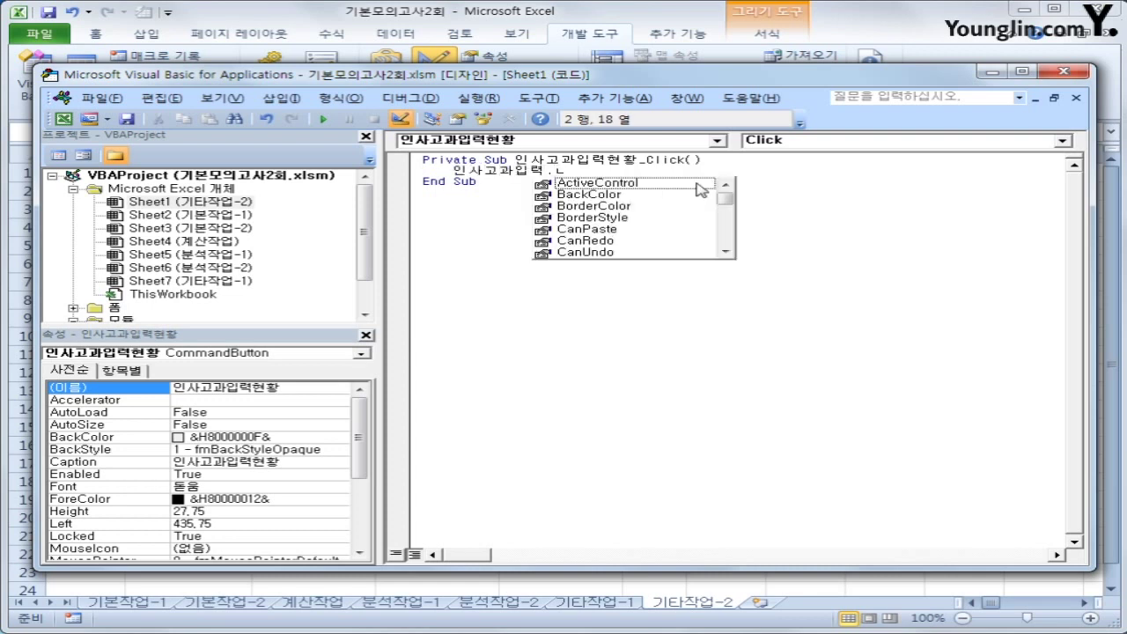
key(BackSpace)
text(Show)
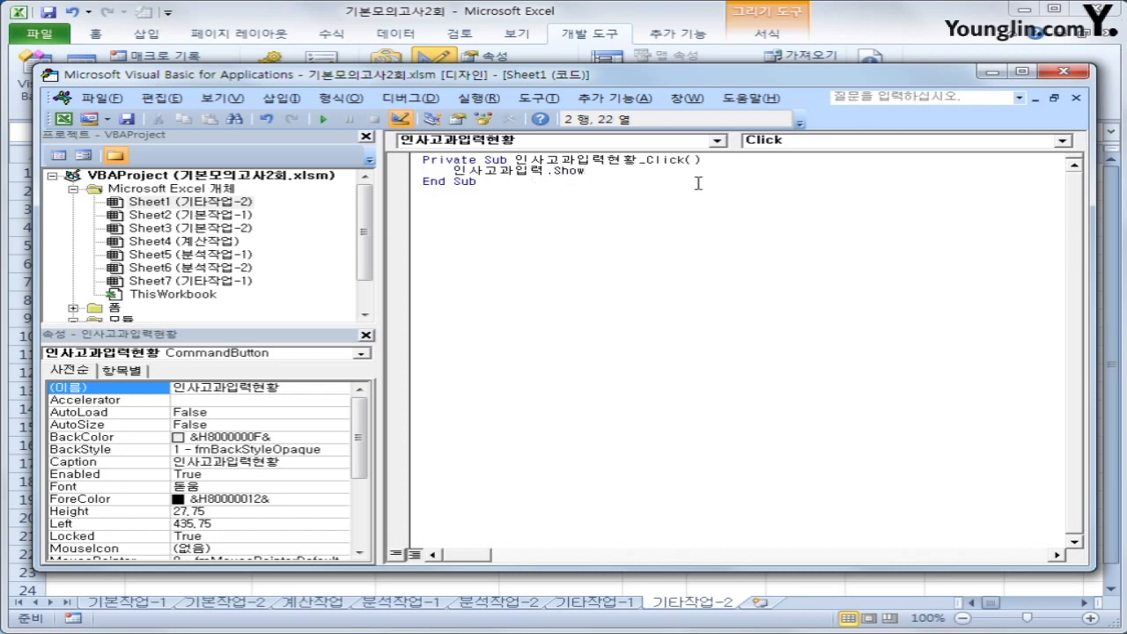
click(697, 183)
Open the code window of the 인사고과입력 form from the Forms folder
double_click(111, 308)
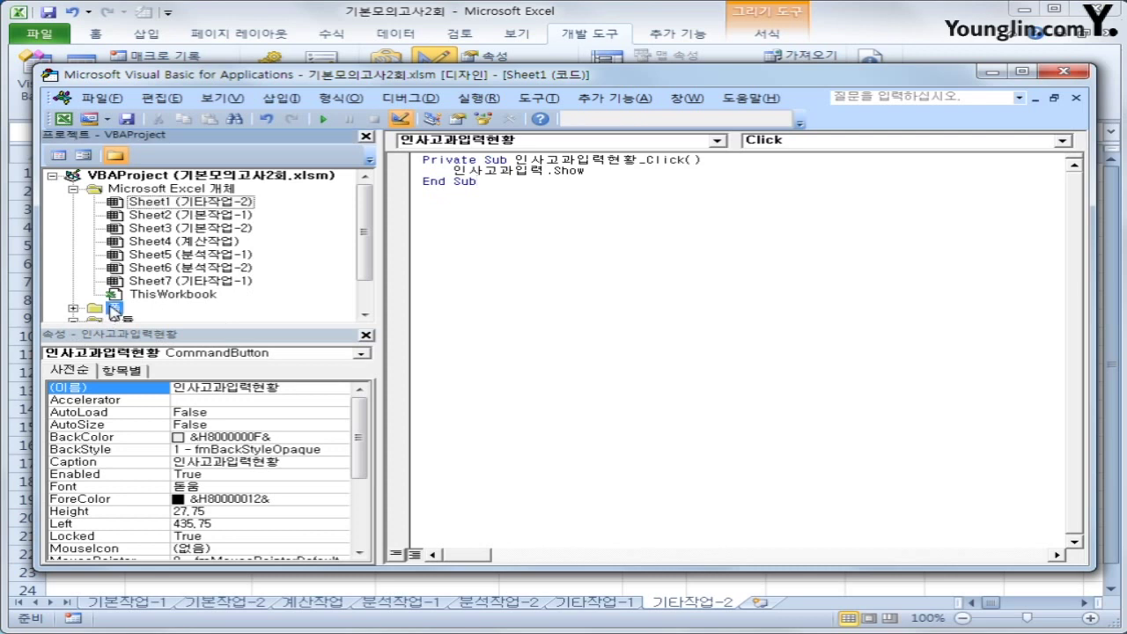
click(134, 310)
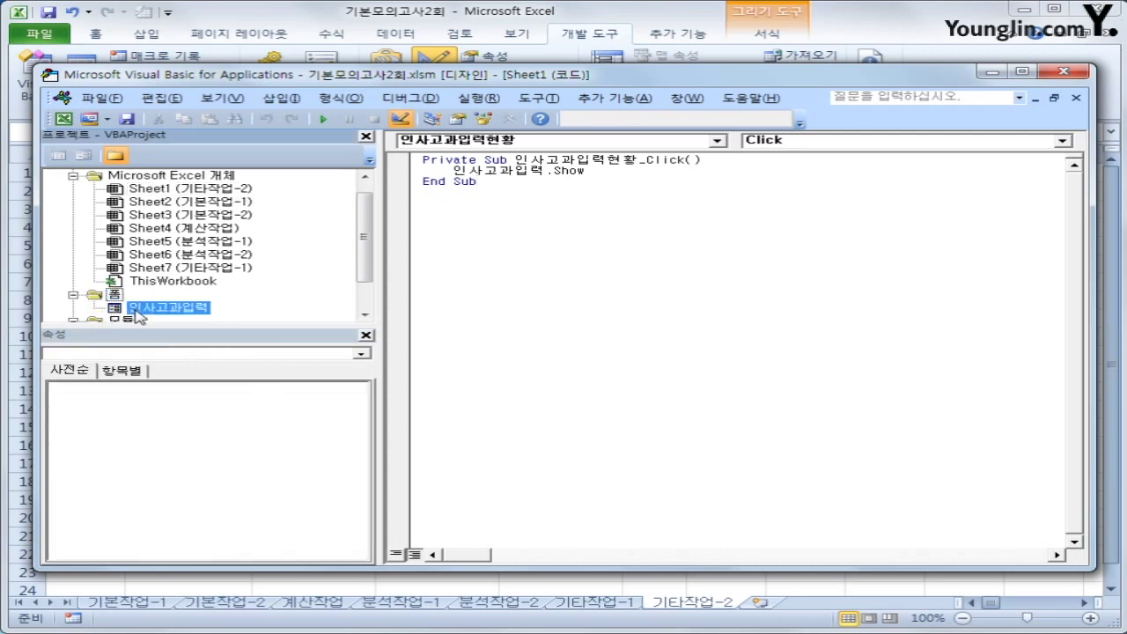
click(59, 155)
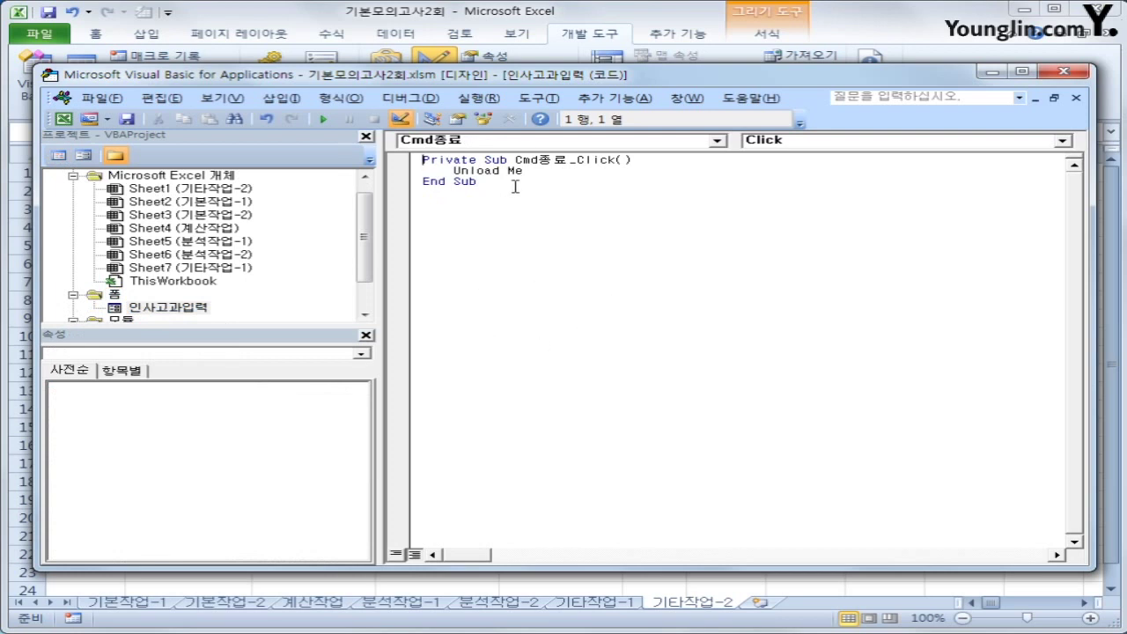
Create the UserForm Initialize procedure with cmb부서.RowSource = "G5:G9"
click(539, 147)
click(586, 264)
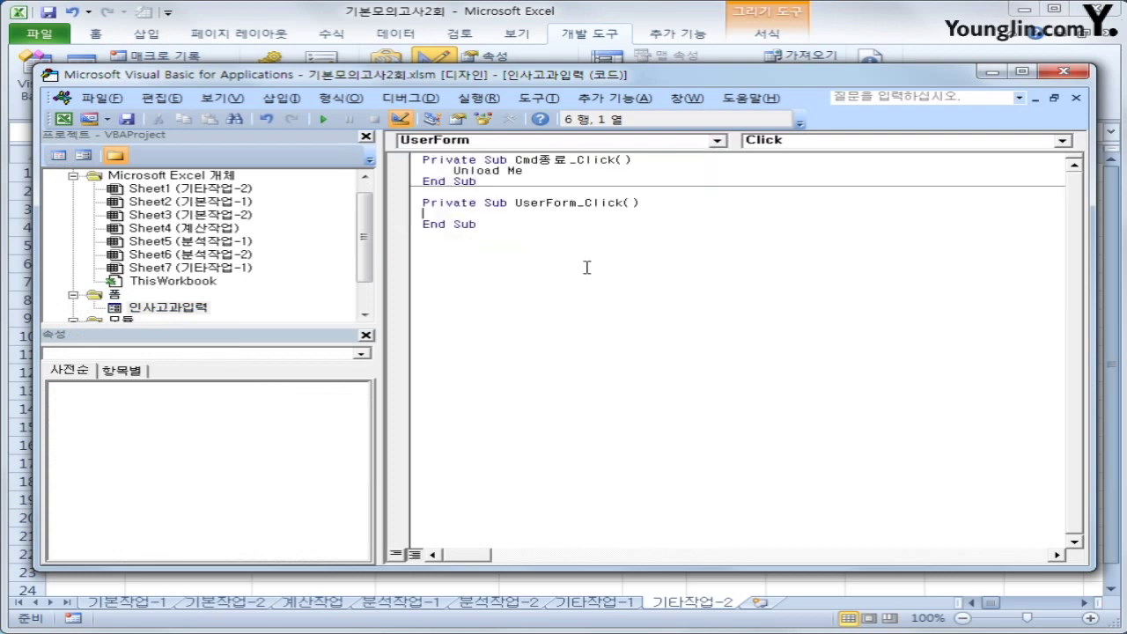
click(810, 142)
click(794, 195)
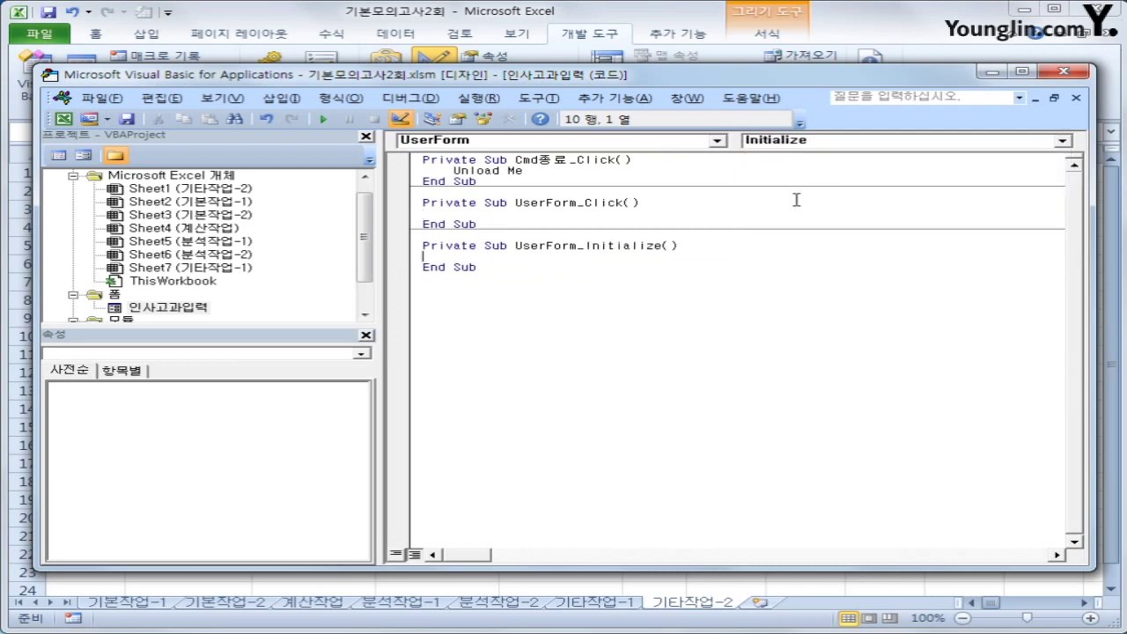
key(Tab)
text(cmb부서.)
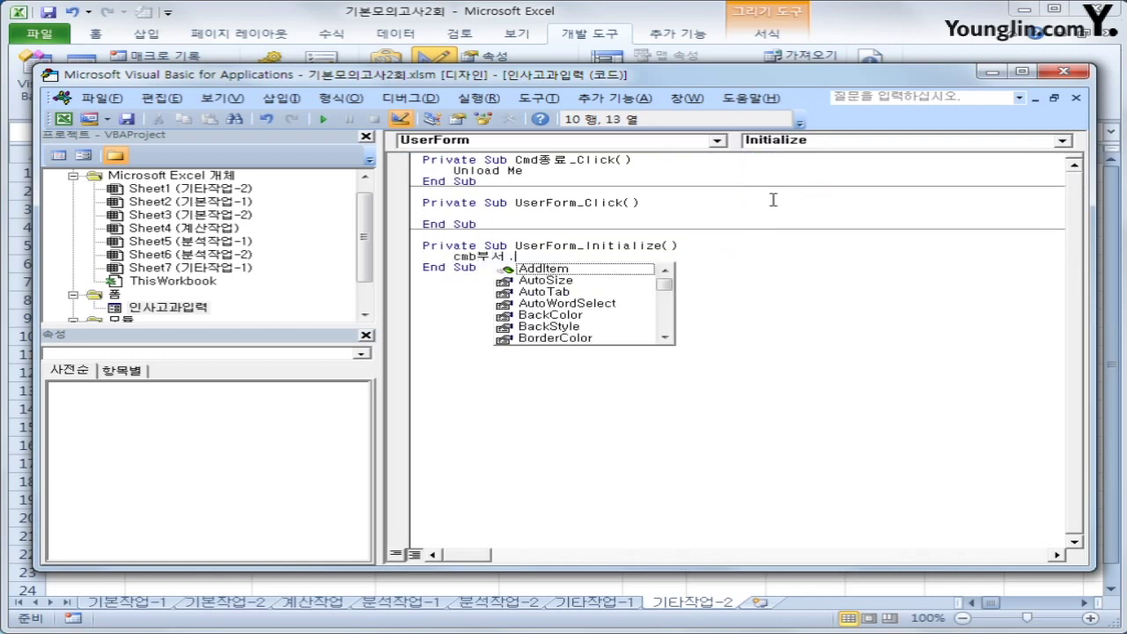
text(row)
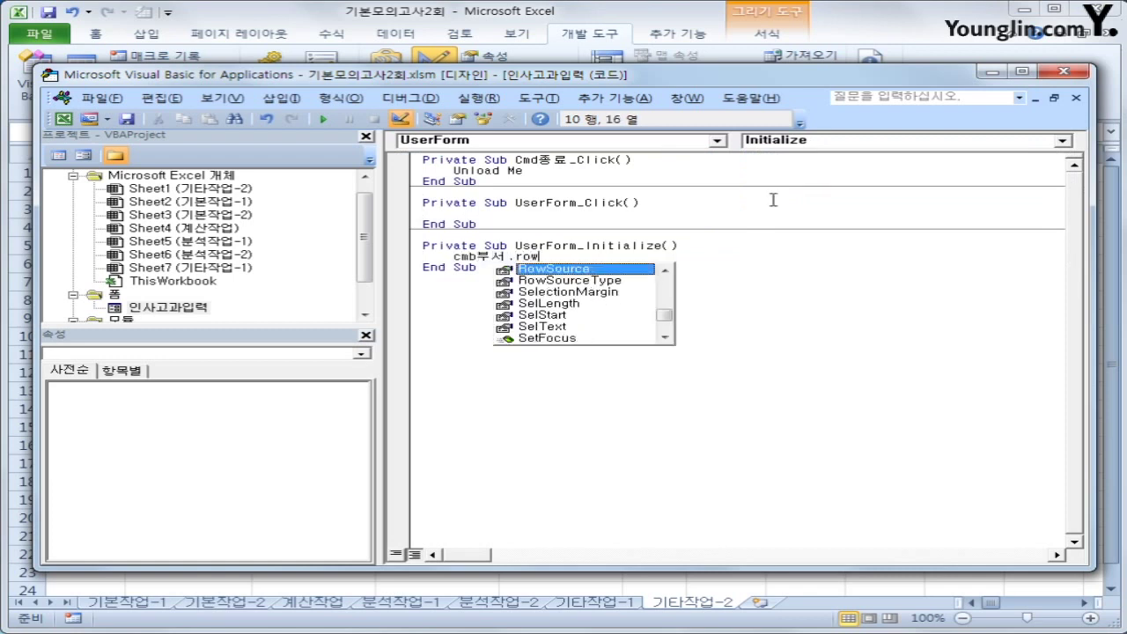
key(Tab)
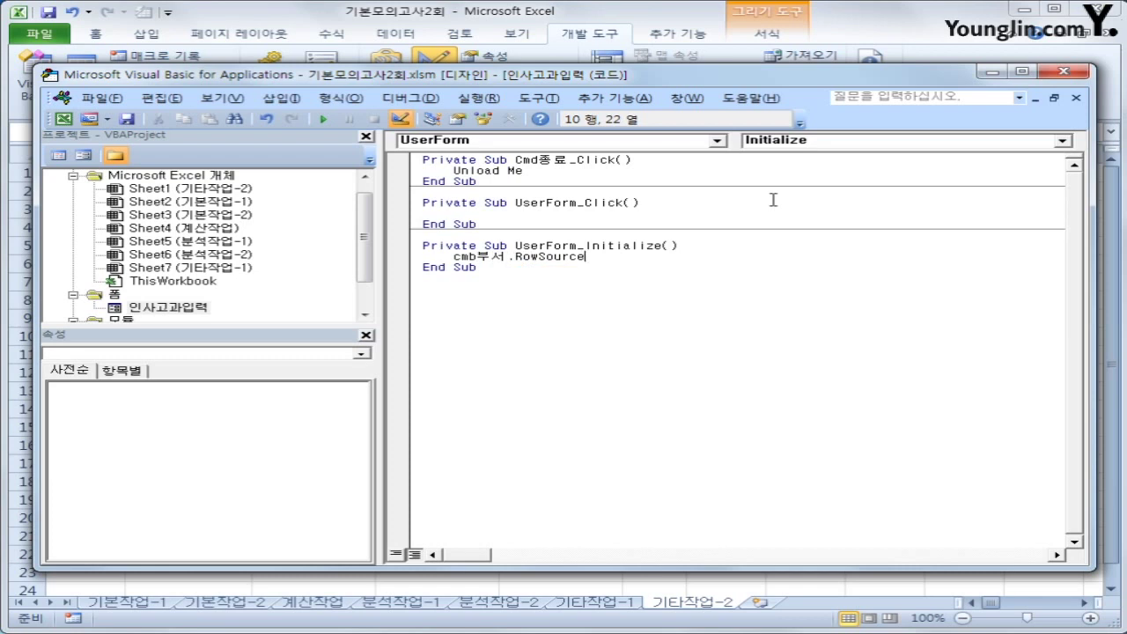
text(= "G5:G9")
key(Return)
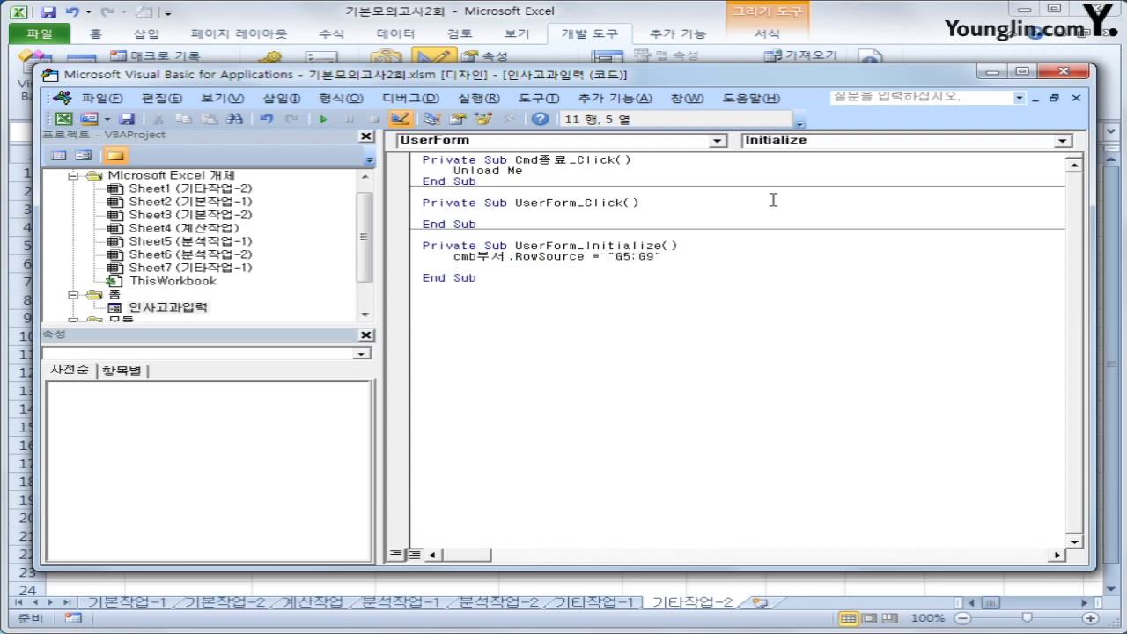
Set Txt날짜 = Year(Date) & "년" & Month(Date) & "월" in Initialize, then return to the workbook
text(txt날짜)
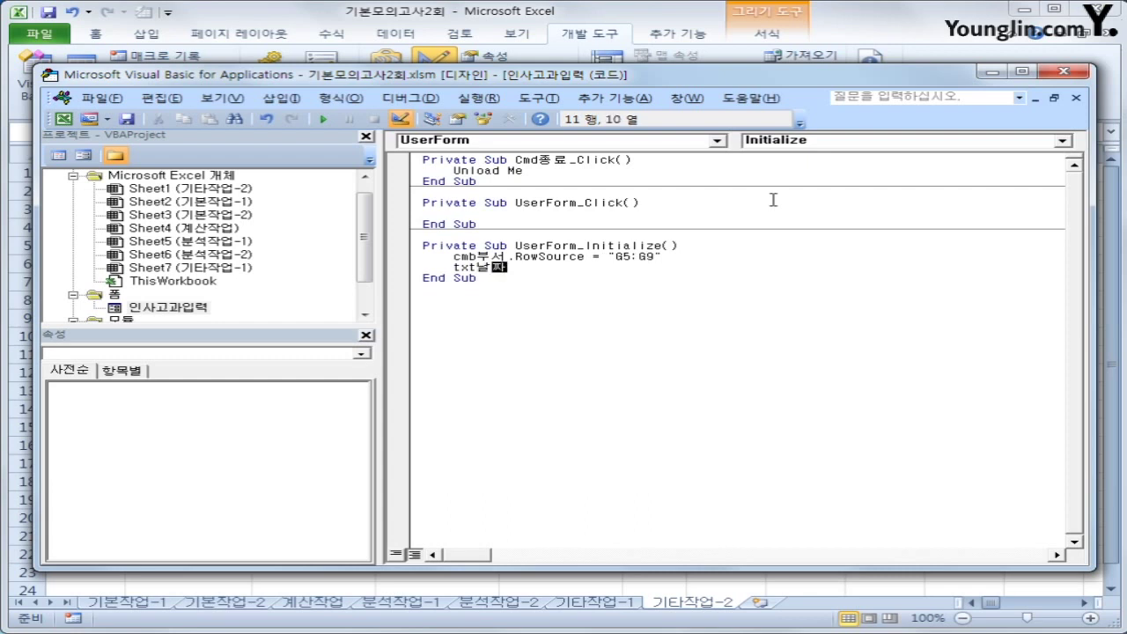
text( =)
text(year(dat)
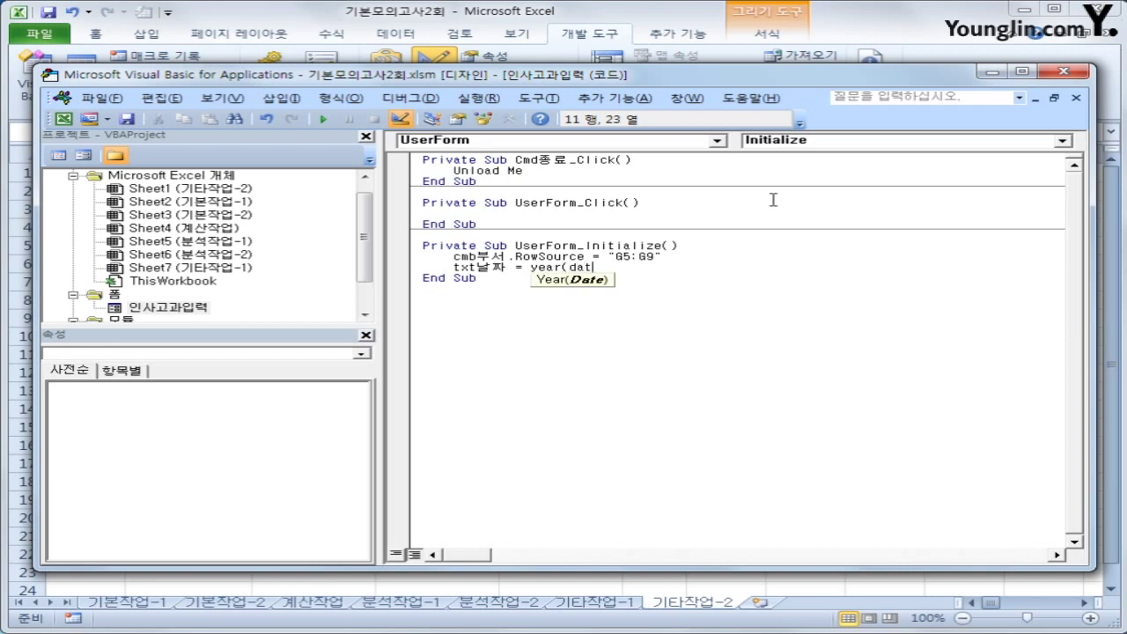
key(BackSpace)
key(BackSpace)
text(da)
key(BackSpace)
key(BackSpace)
text(ate))
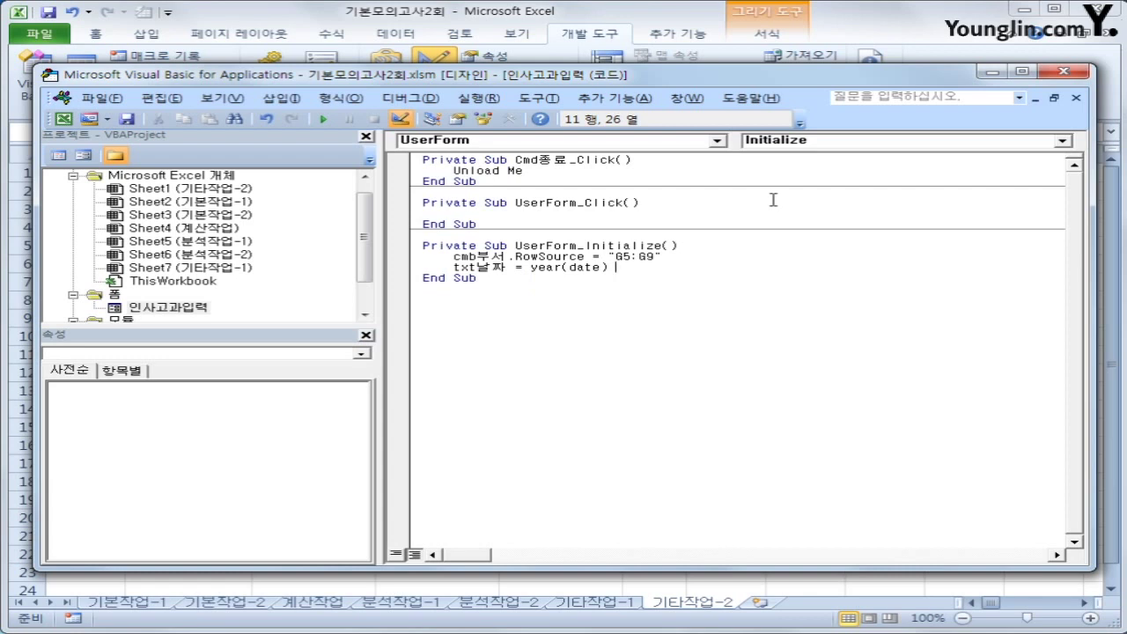
text( &")
text(년)
text(")
text( ㅎ)
text(mo)
text(nth)
text((date))
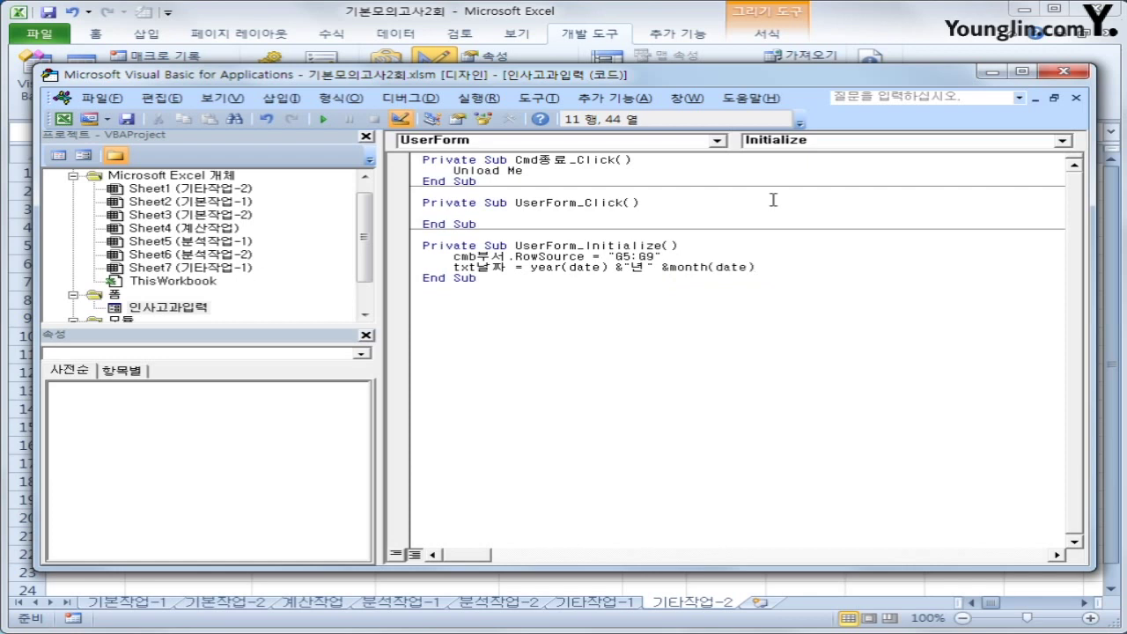
text( & "ㅇ)
text(월")
key(Down)
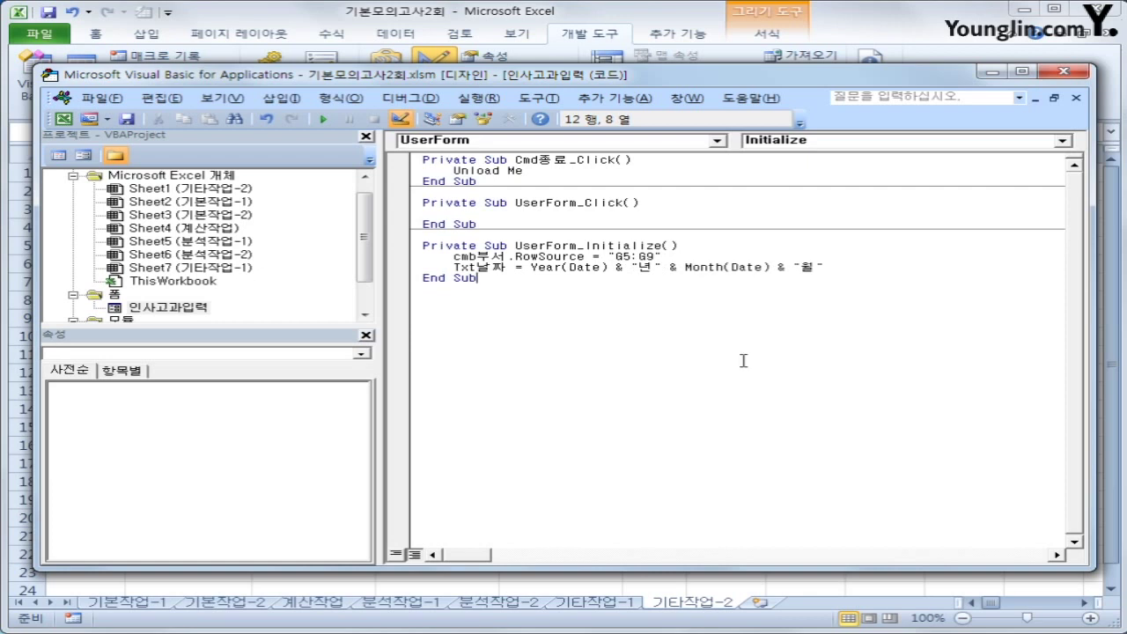
click(1063, 74)
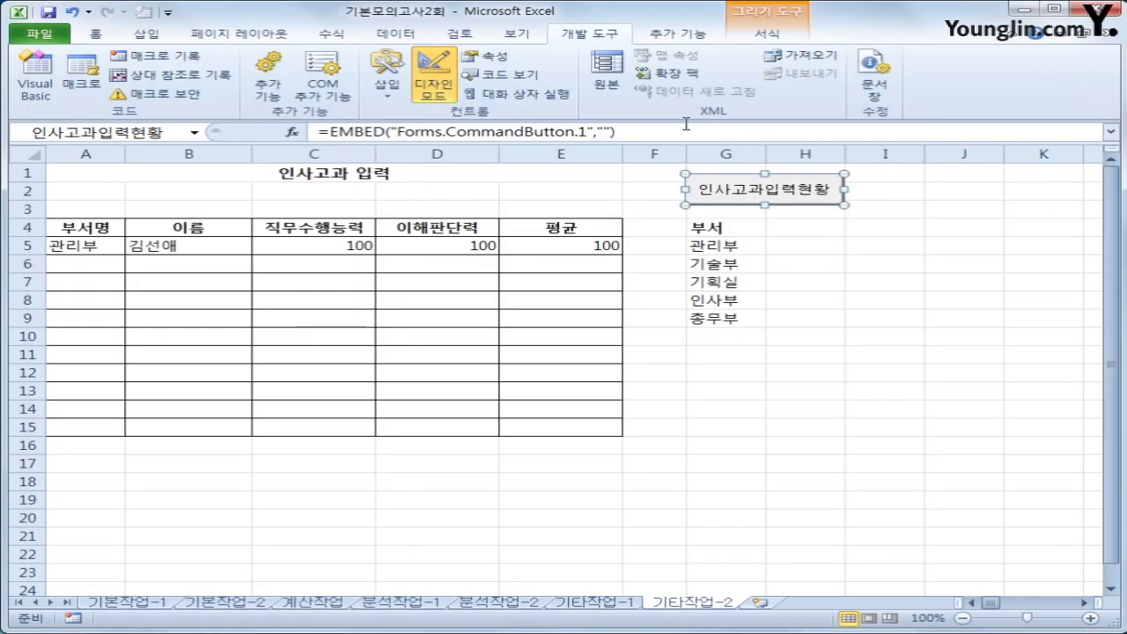
Leave design mode, launch the 인사고과입력 form from its button, and move it aside
click(433, 84)
click(880, 390)
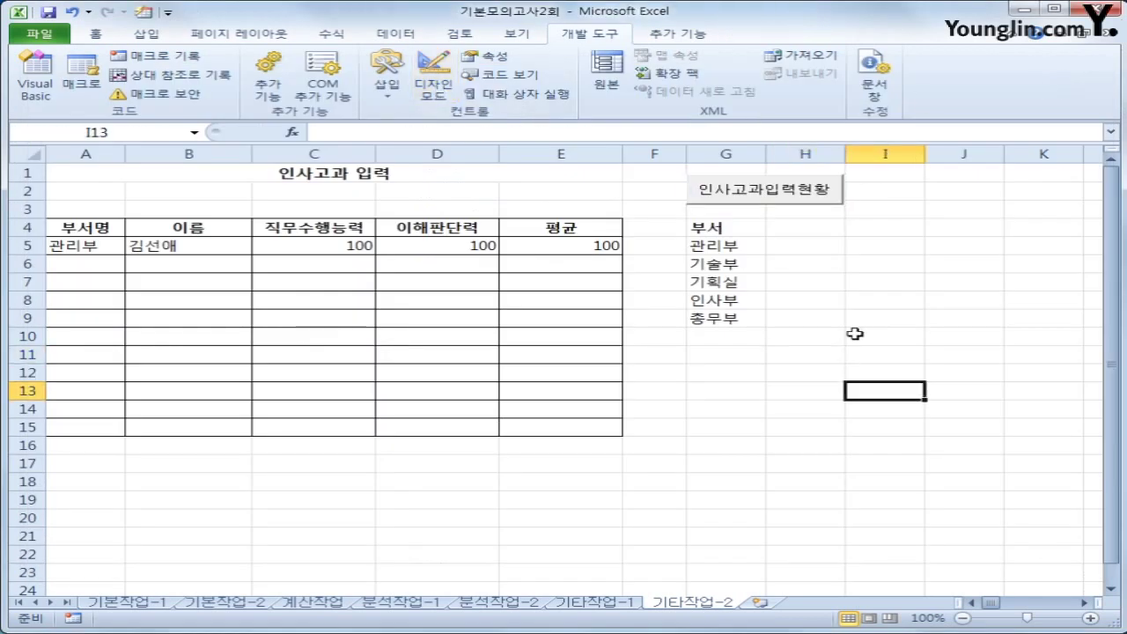
click(793, 198)
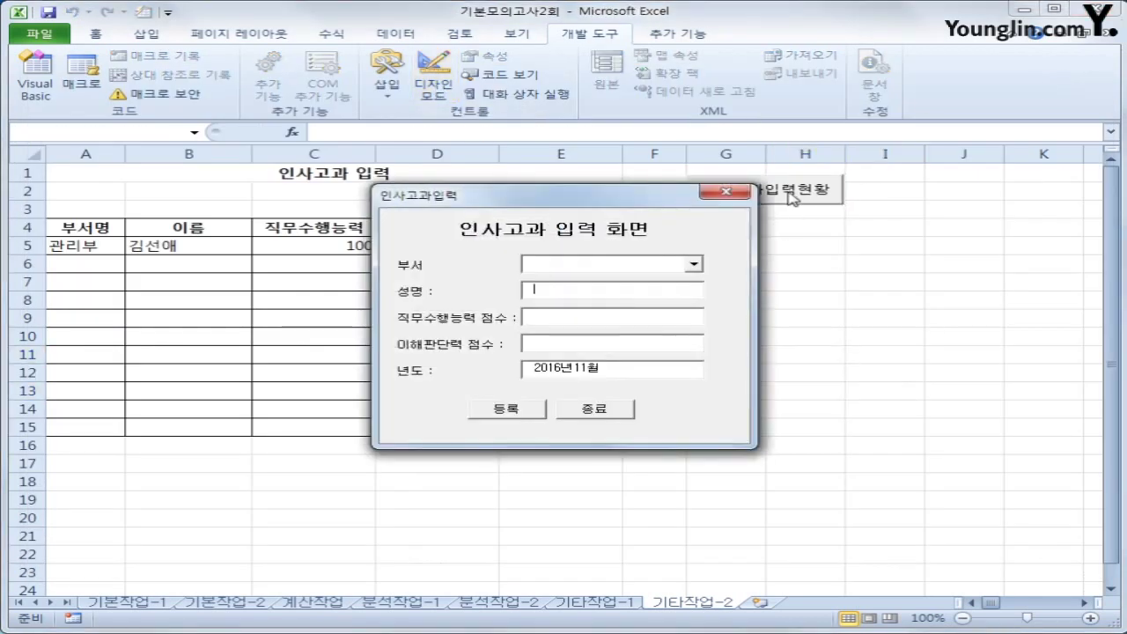
drag(637, 196, 921, 264)
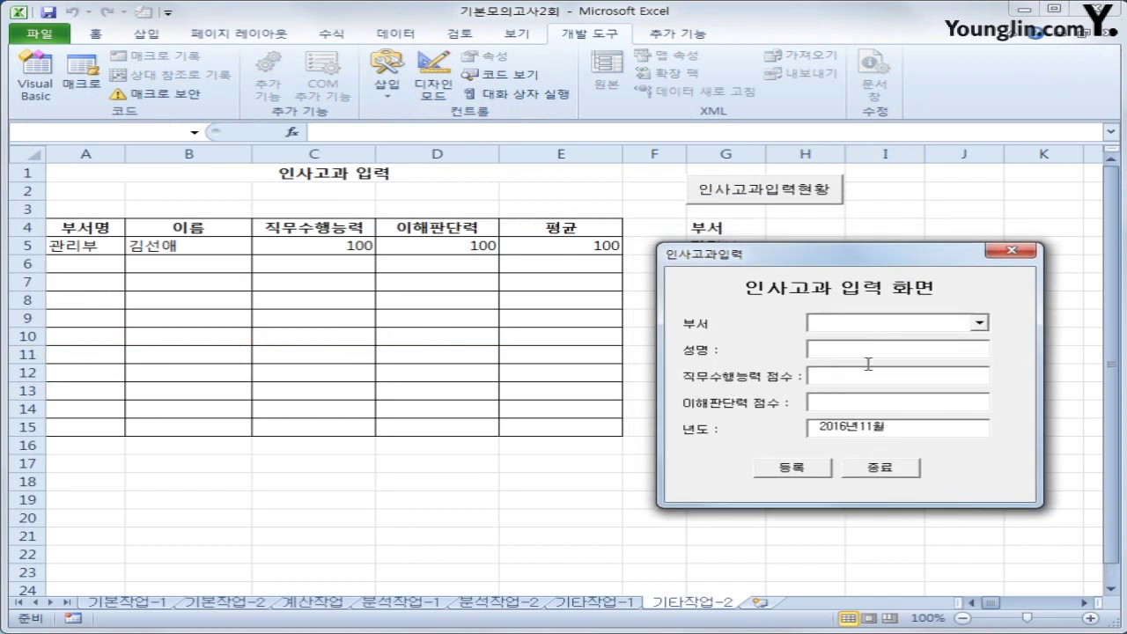
Pick 관리부 from the department list, step through the fields, then close the form
click(978, 323)
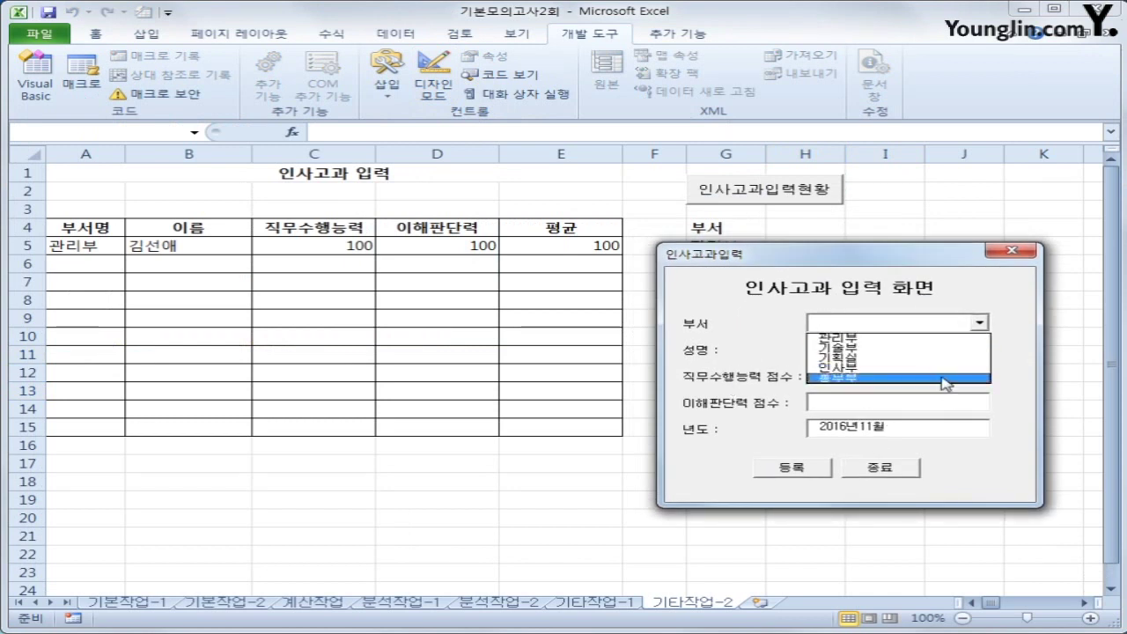
click(896, 267)
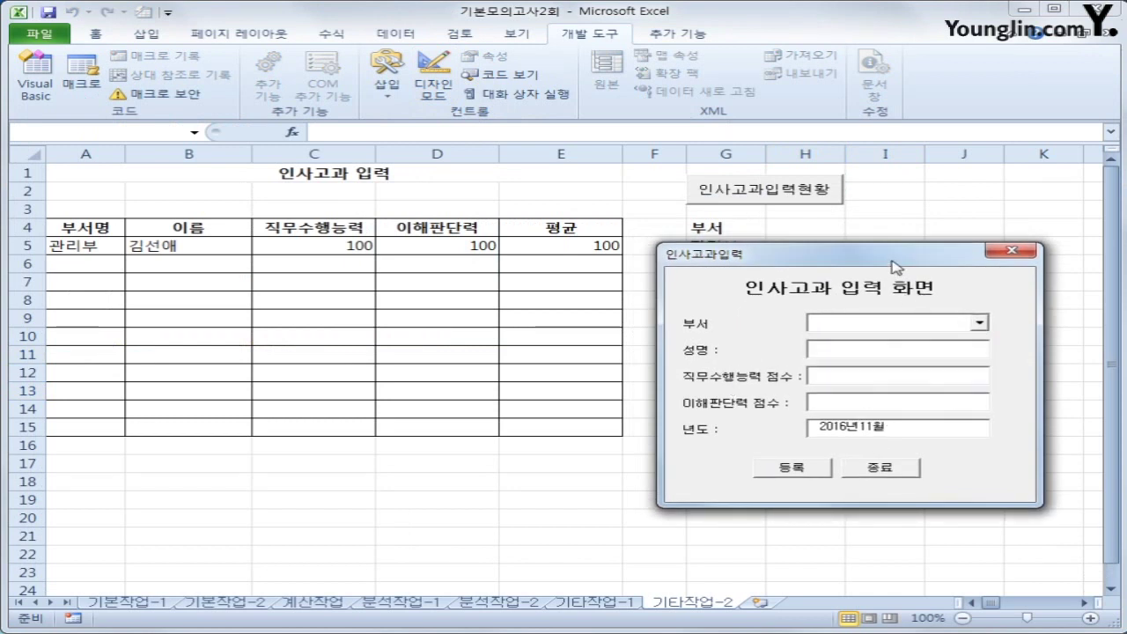
click(979, 323)
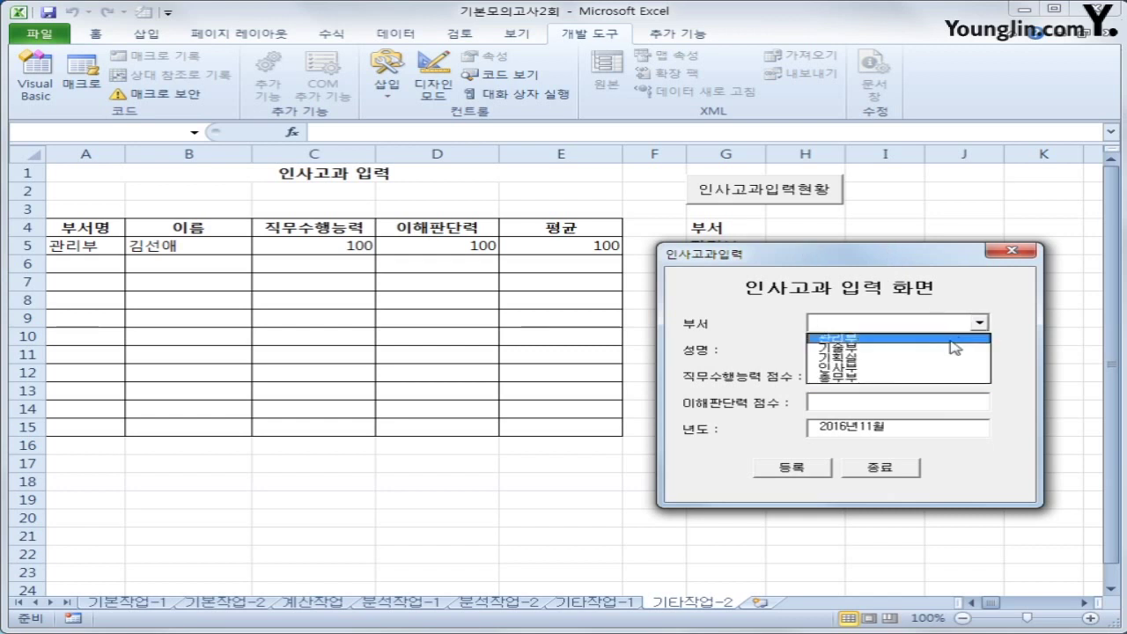
click(949, 339)
click(905, 356)
click(878, 377)
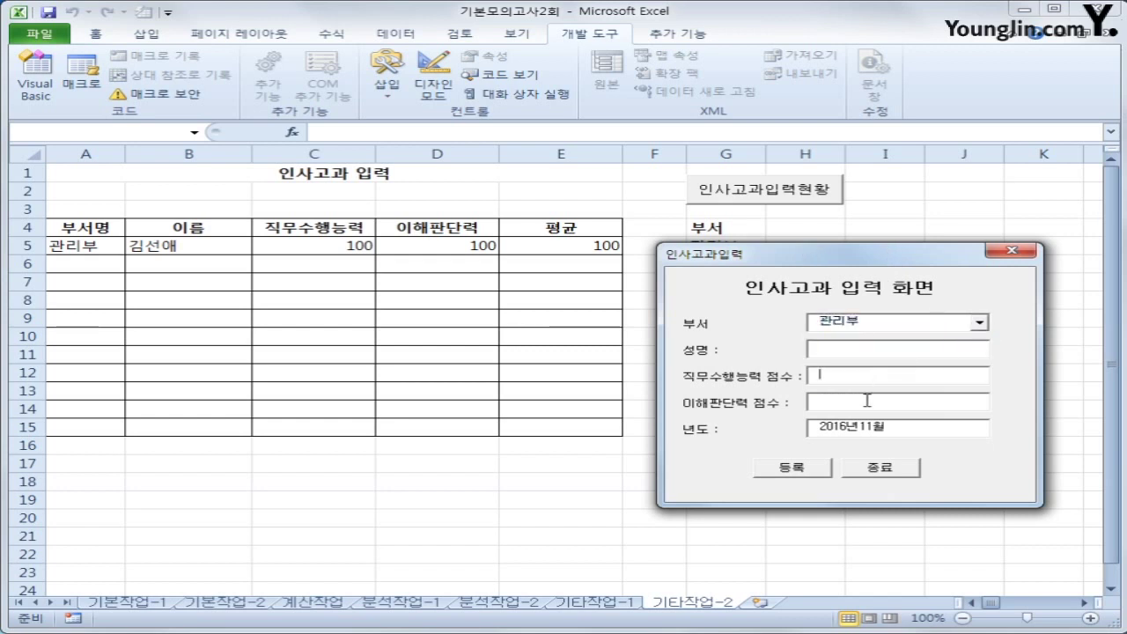
click(868, 401)
click(1014, 255)
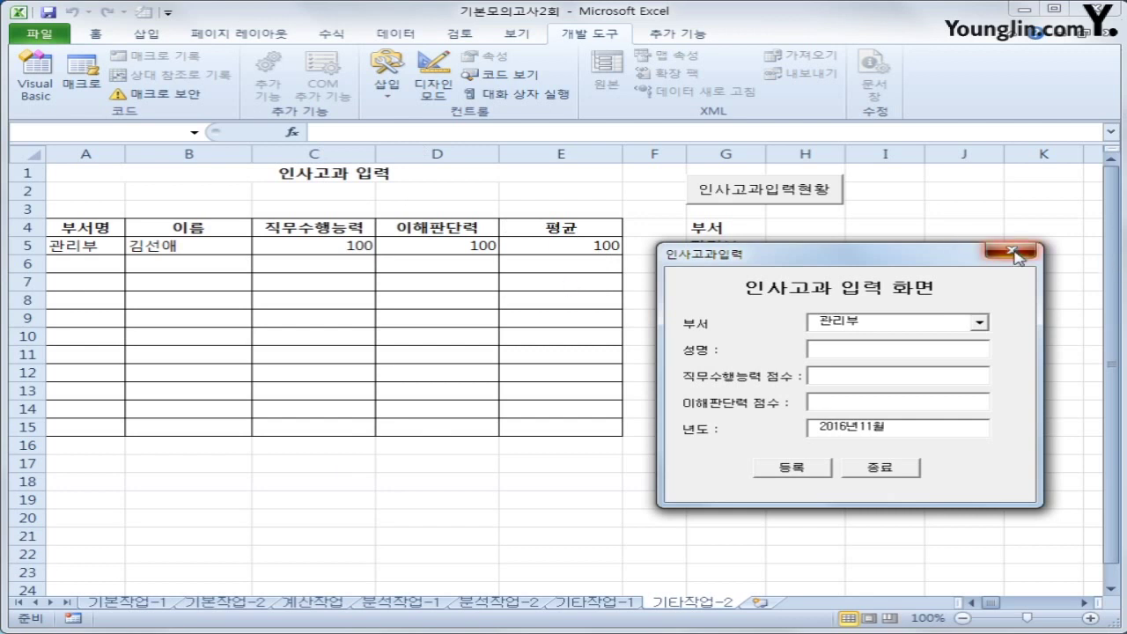
Create an indented Cmd등록_Click procedure in the form's code
click(36, 75)
click(550, 141)
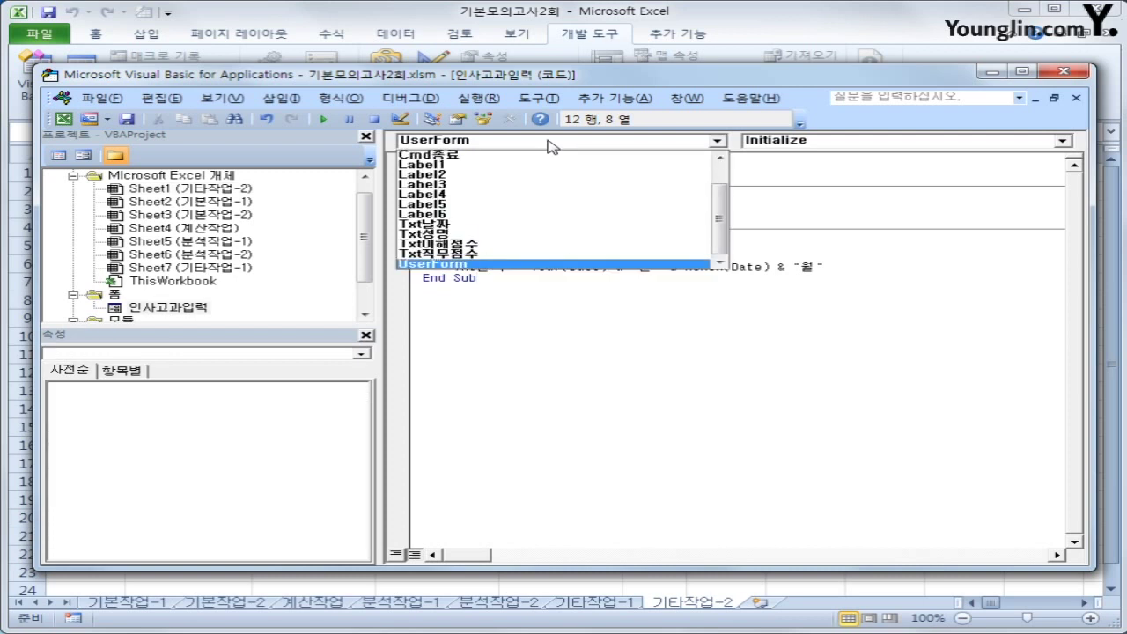
drag(722, 221, 722, 180)
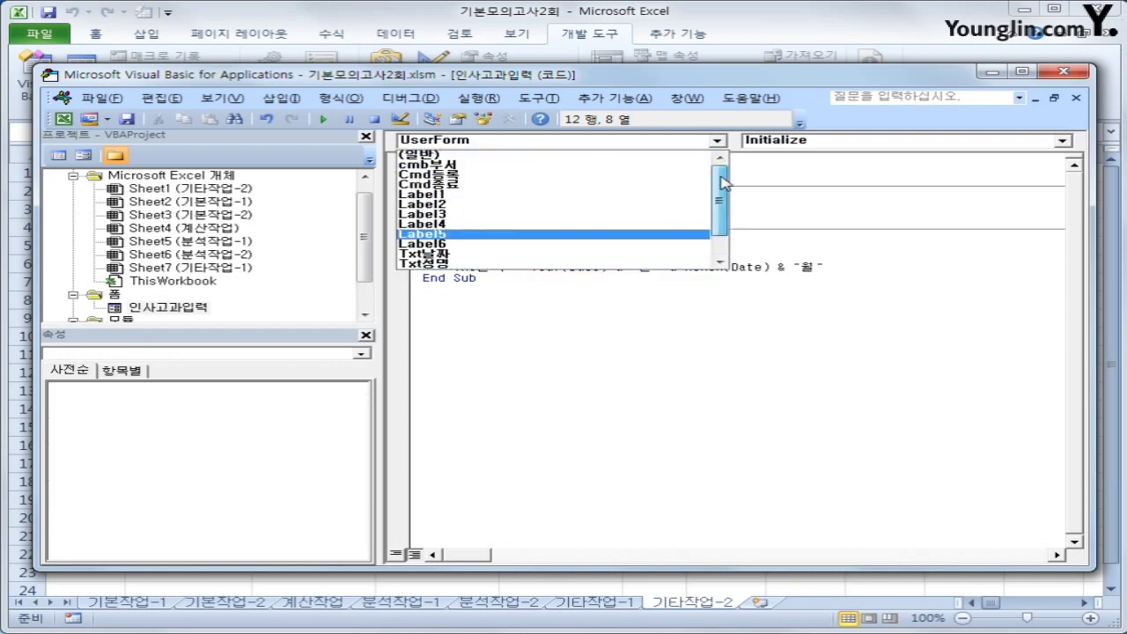
click(570, 181)
key(Tab)
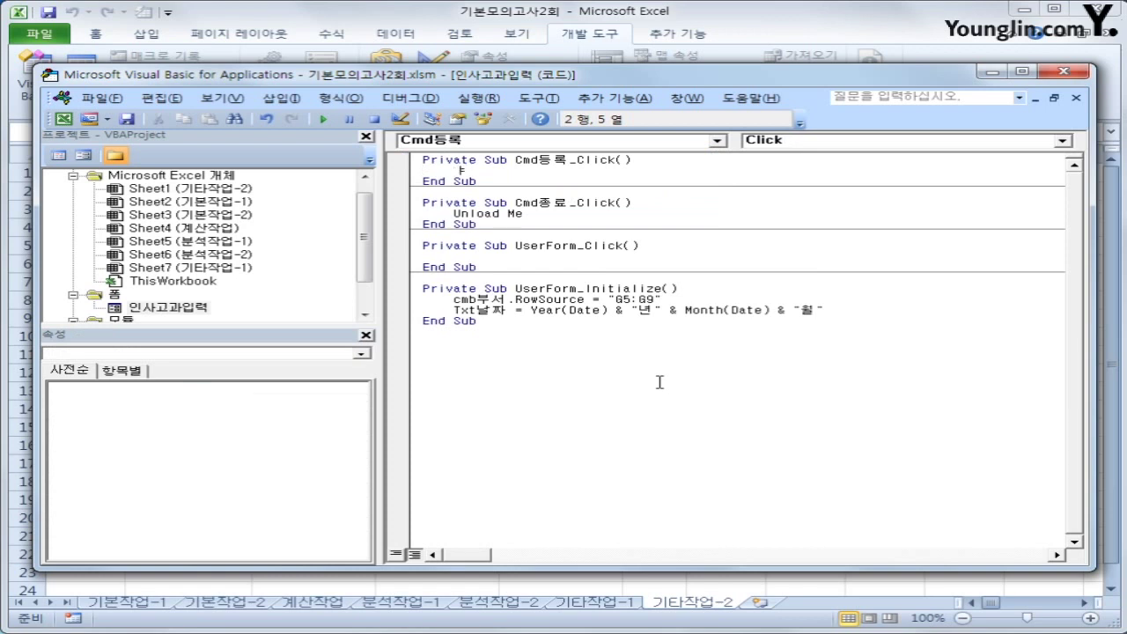
Enter i = Range("A4").CurrentRegion.Rows.Count + 4 as its first line
text(i = range(")
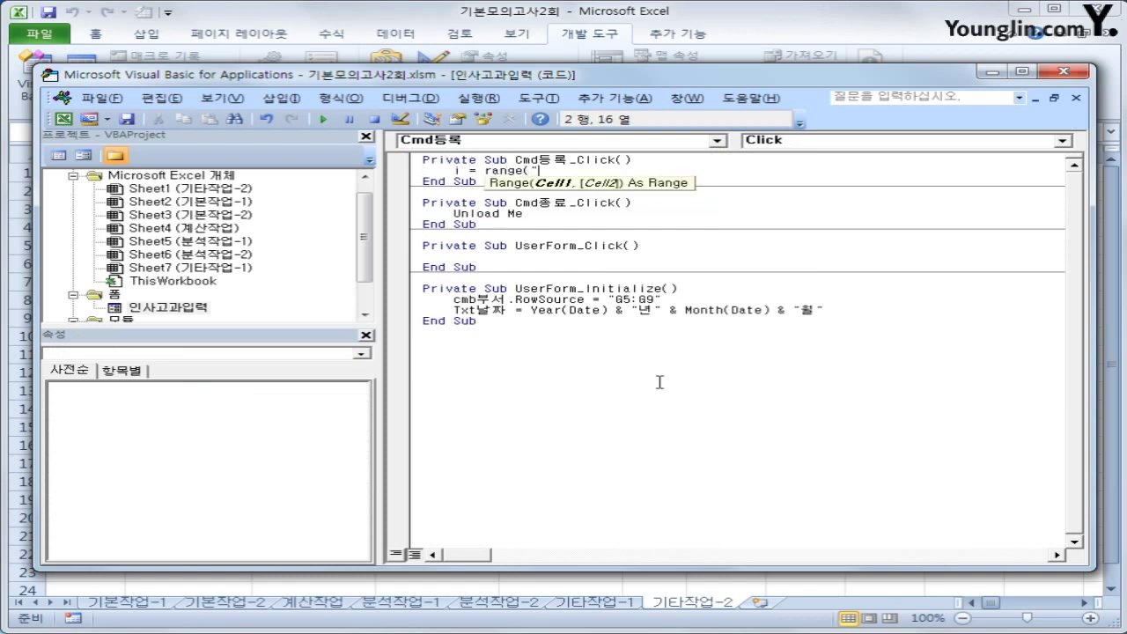
text(A4").cun)
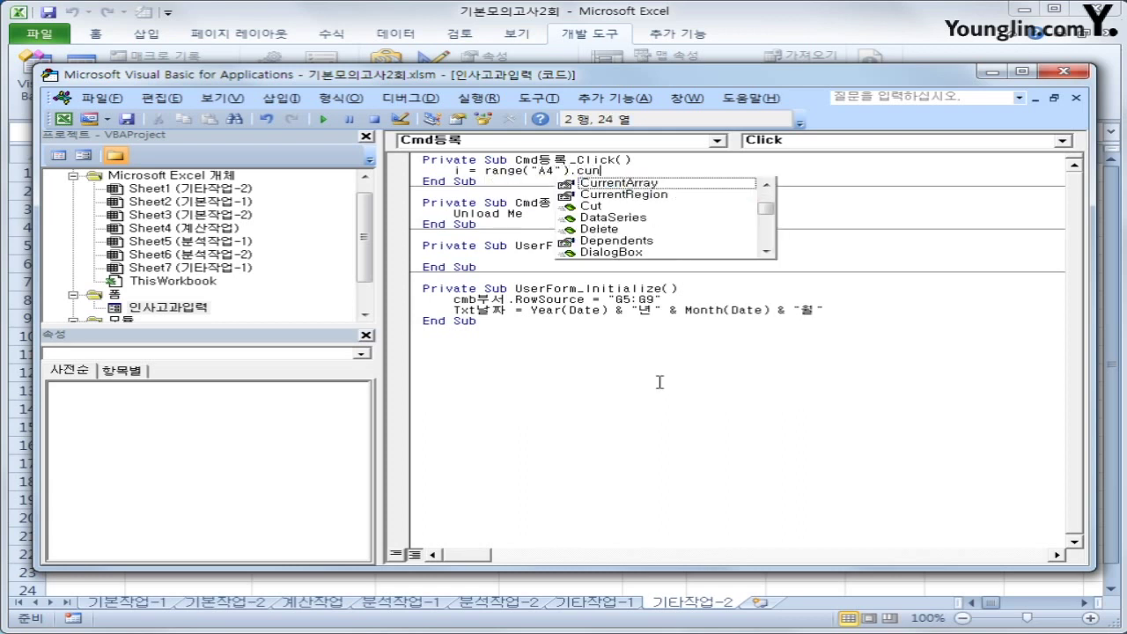
key(Down)
key(Tab)
text(.)
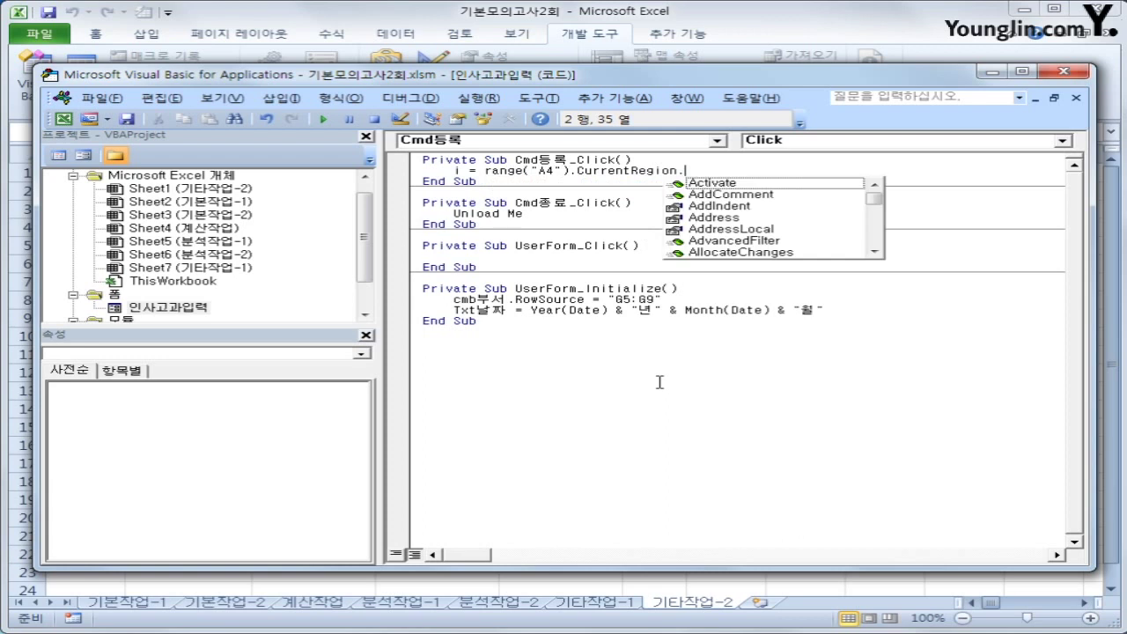
text(rows.coun)
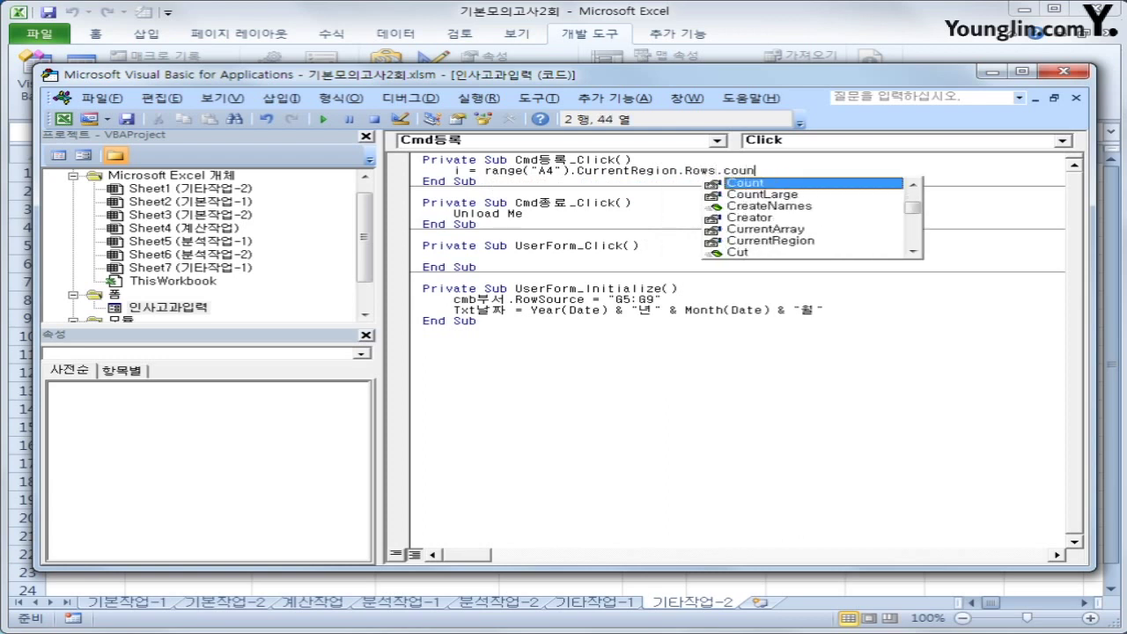
text(t + 4)
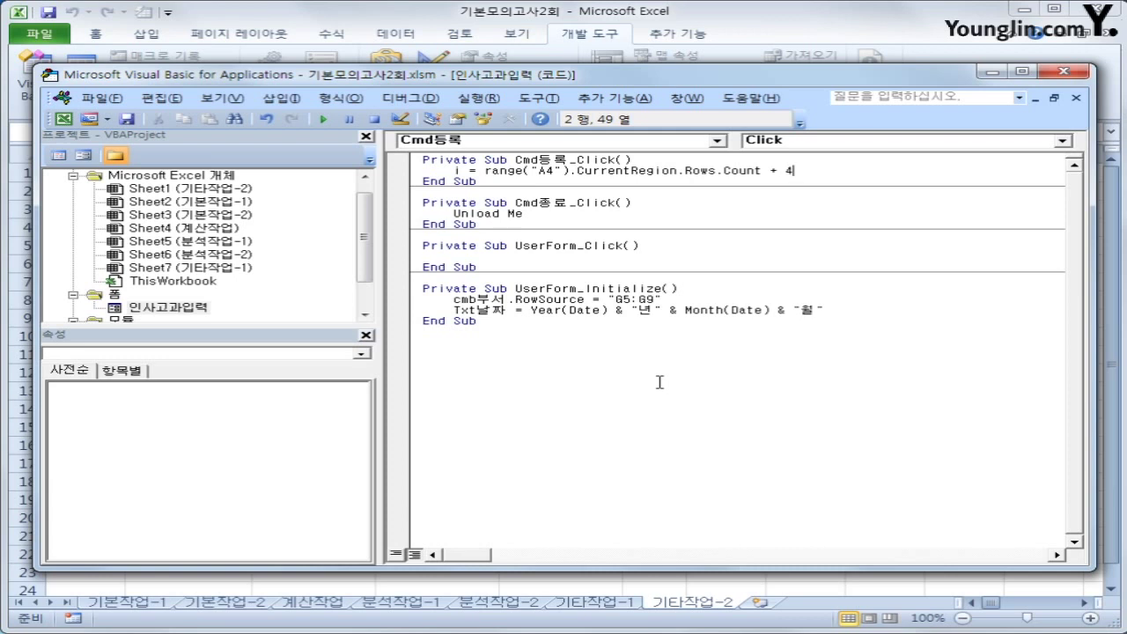
key(Return)
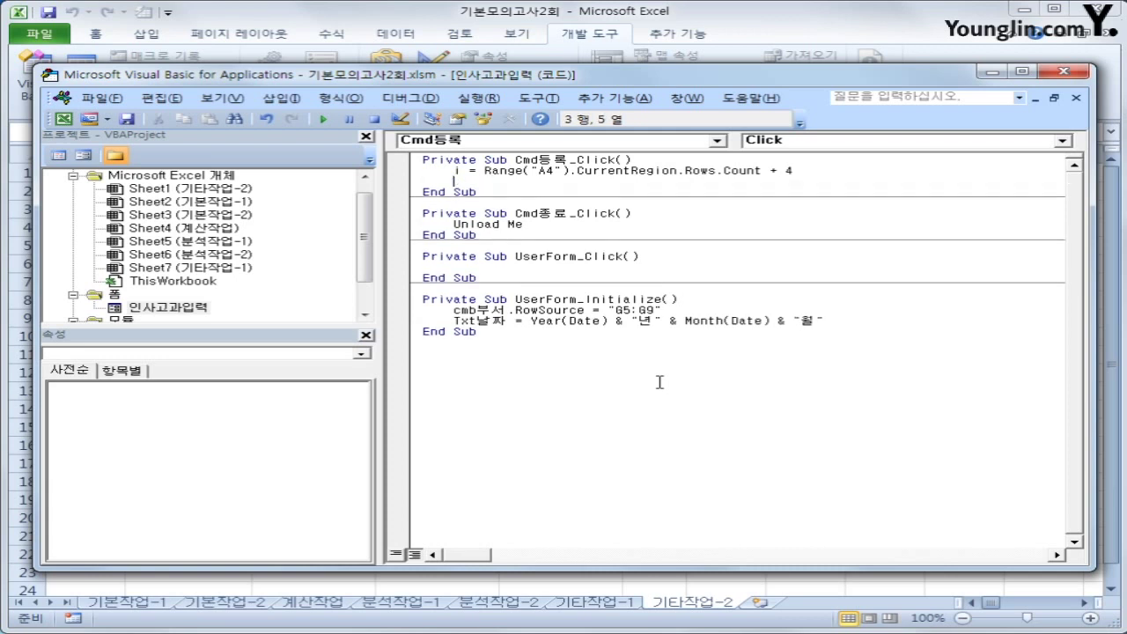
key(Return)
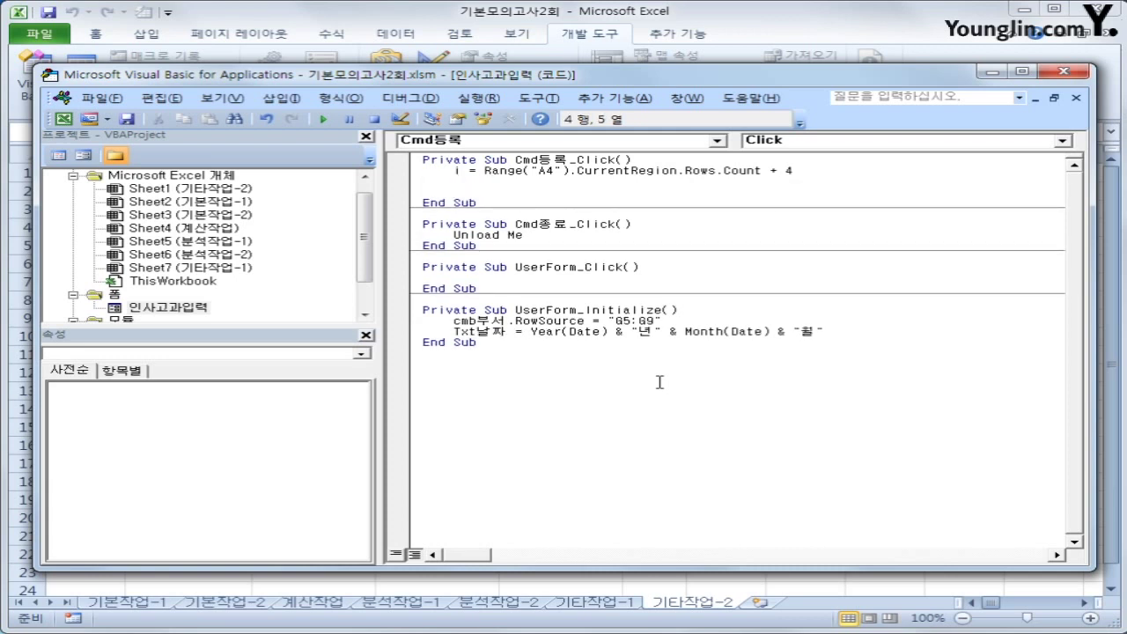
Write Cells(i, 1) = cmb부서 and duplicate that line
text(cells(i,1) = cmb)
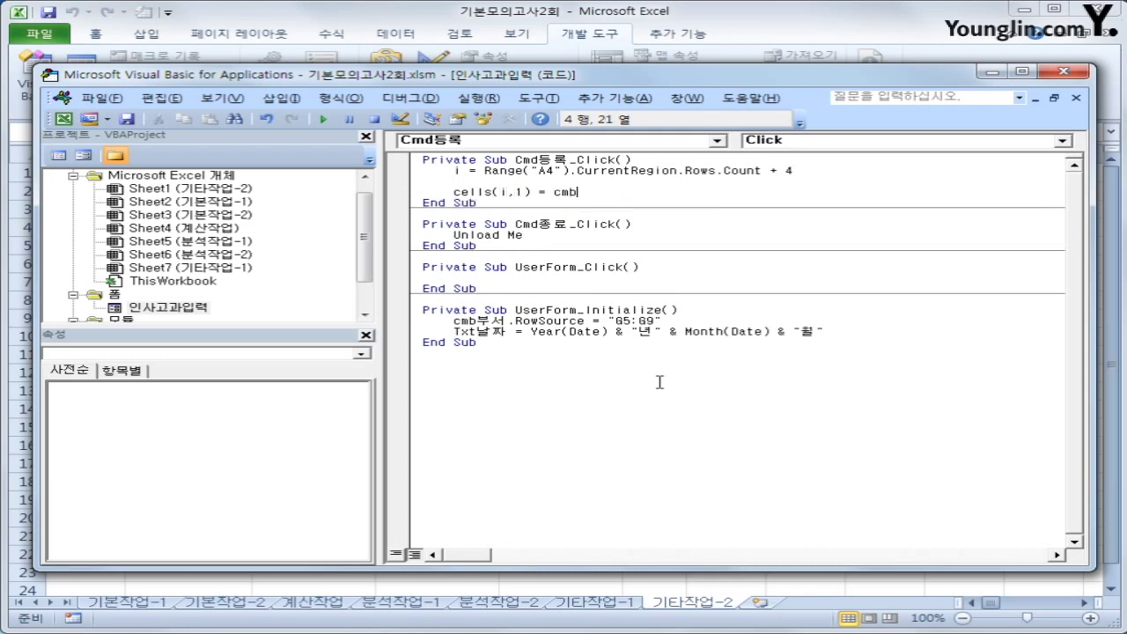
text(ㅂ)
text(서)
key(Return)
key(Up)
key(shift+End)
key(ctrl+c)
key(Down)
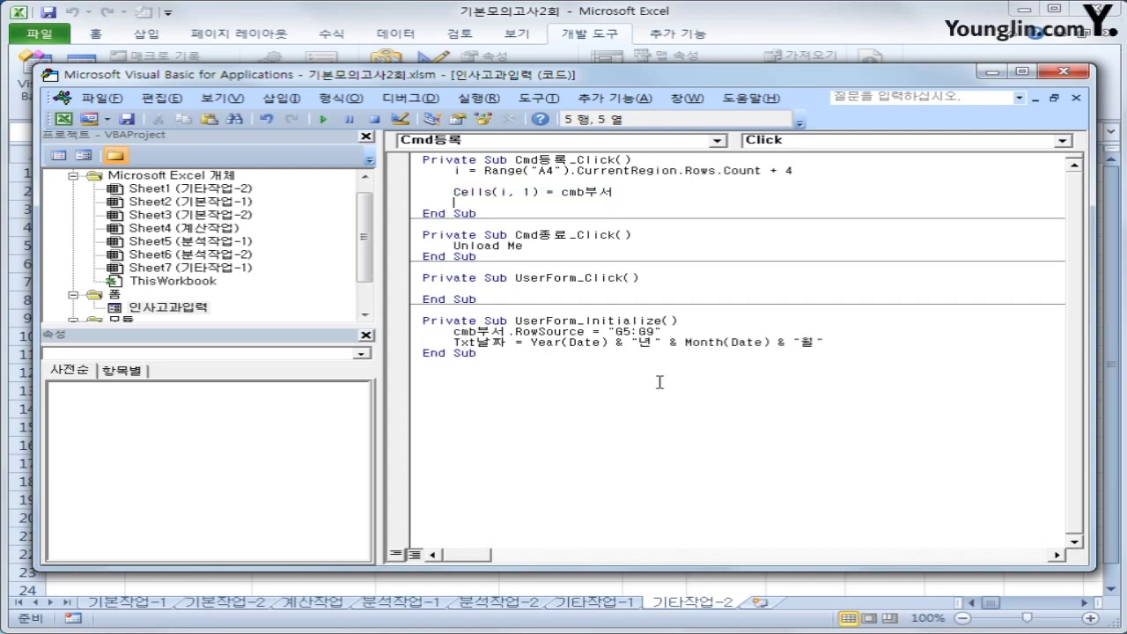
key(ctrl+v)
Change the duplicate to Cells(i, 2) = Txt성명
key(Left)
key(Left)
key(Left)
key(Left)
key(Left)
key(Left)
key(Left)
key(Left)
key(Left)
key(Left)
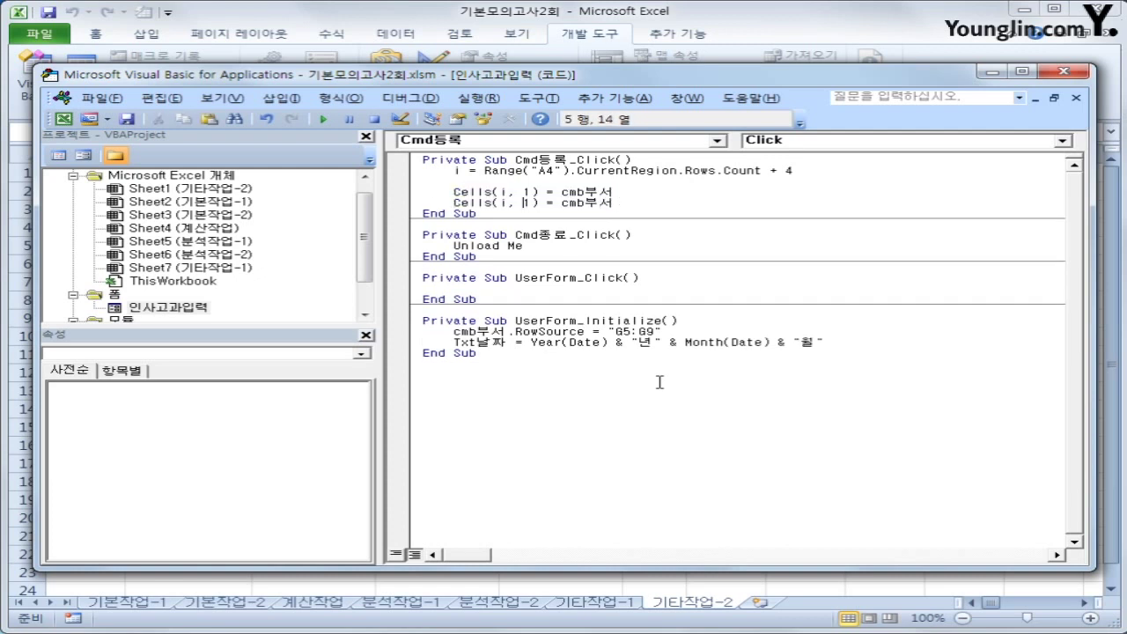
key(Delete)
text(2)
key(End)
key(shift+Left)
key(shift+Left)
key(shift+Left)
key(shift+Left)
key(shift+Left)
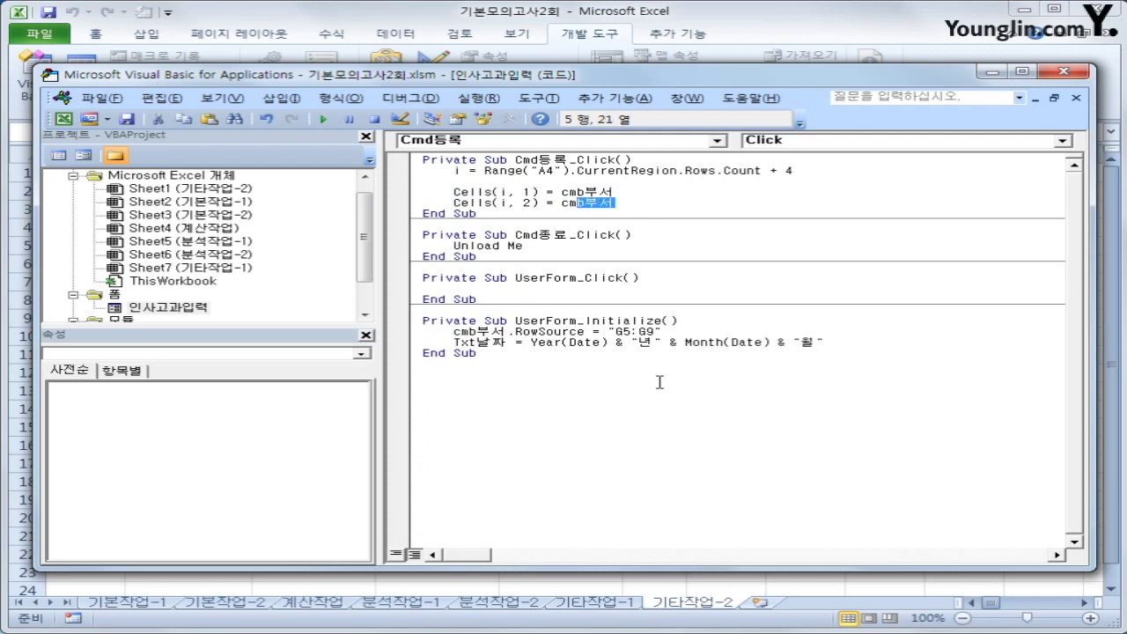
text(t성명)
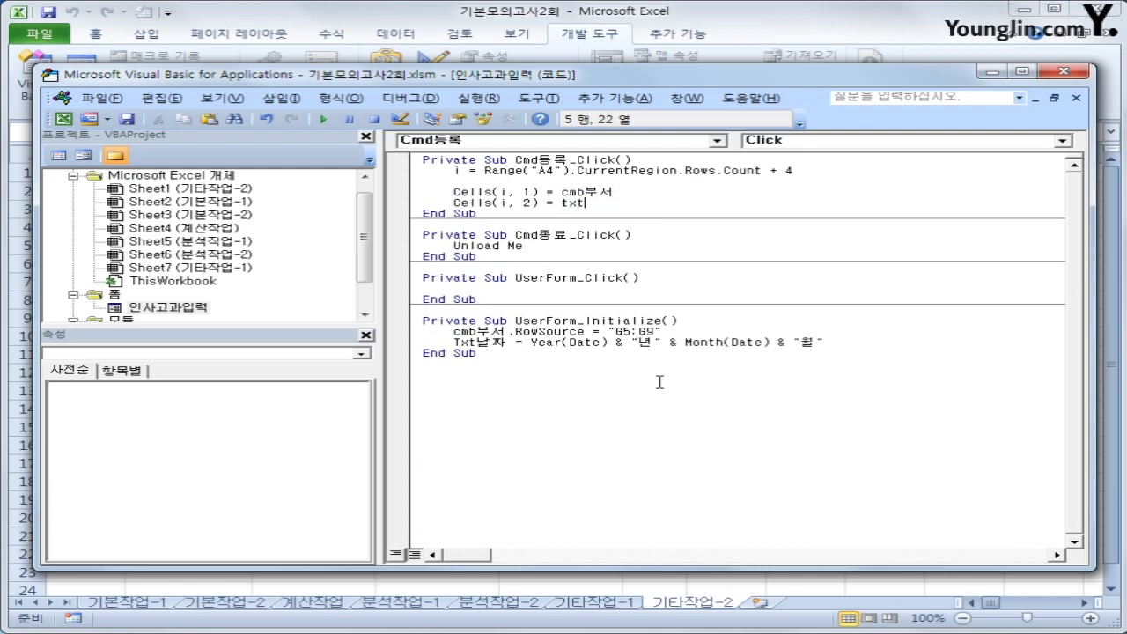
key(Return)
Add Cells(i, 3) = txt직무수행.Value from another copy of the line
key(ctrl+v)
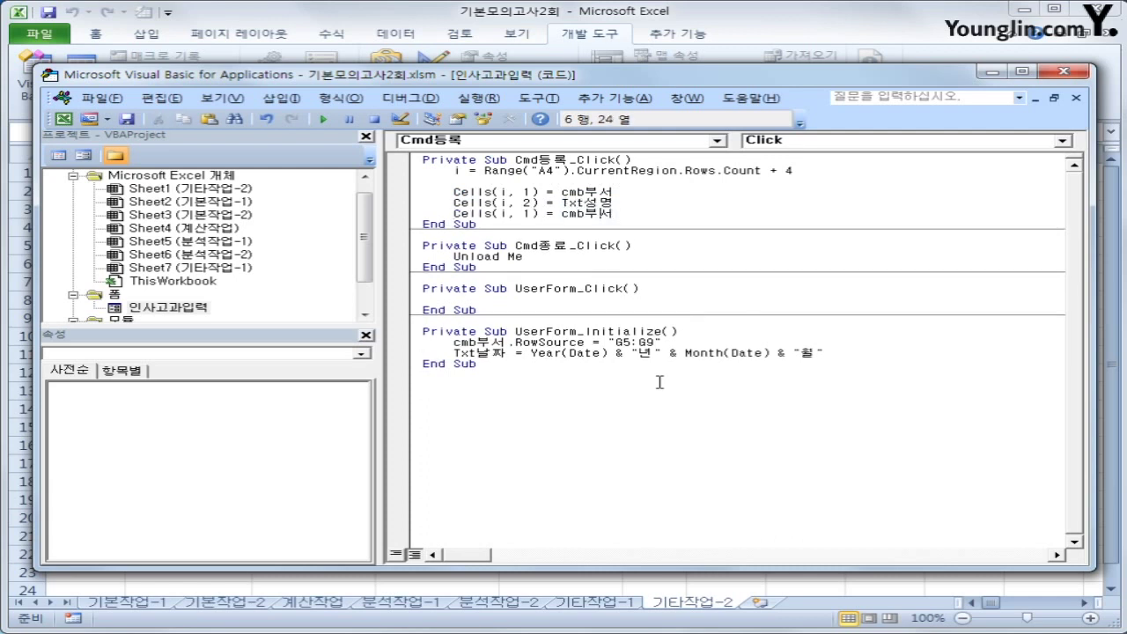
key(Left)
key(Left)
key(Left)
key(Left)
key(Left)
key(Left)
key(Delete)
text(3)
key(Right)
key(Right)
key(Right)
key(Right)
key(shift+End)
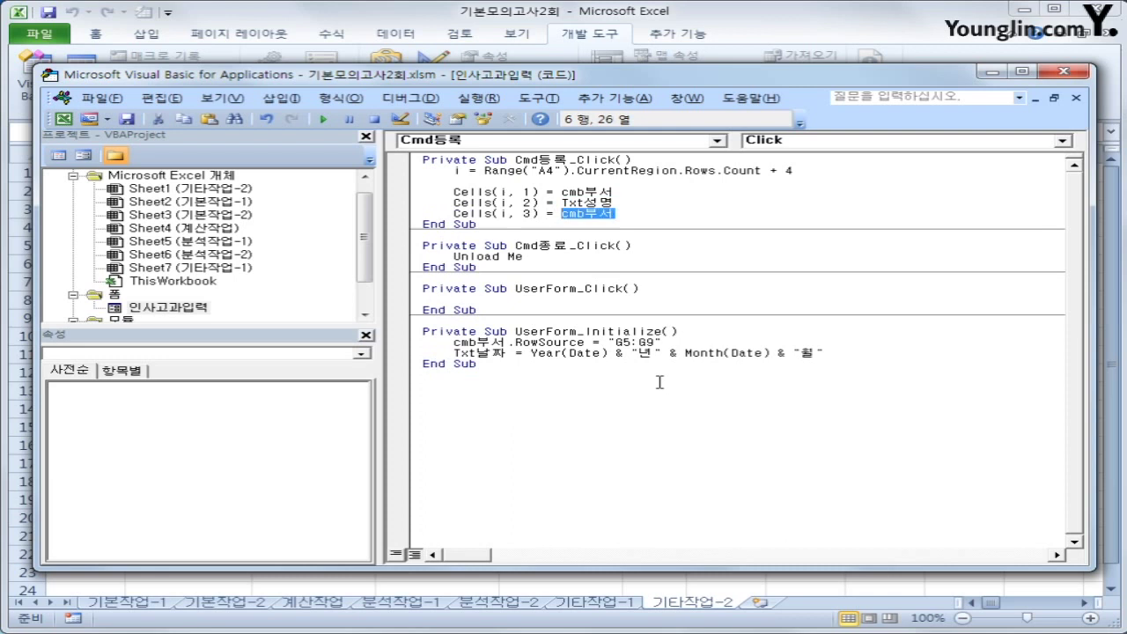
text(txt직무수행)
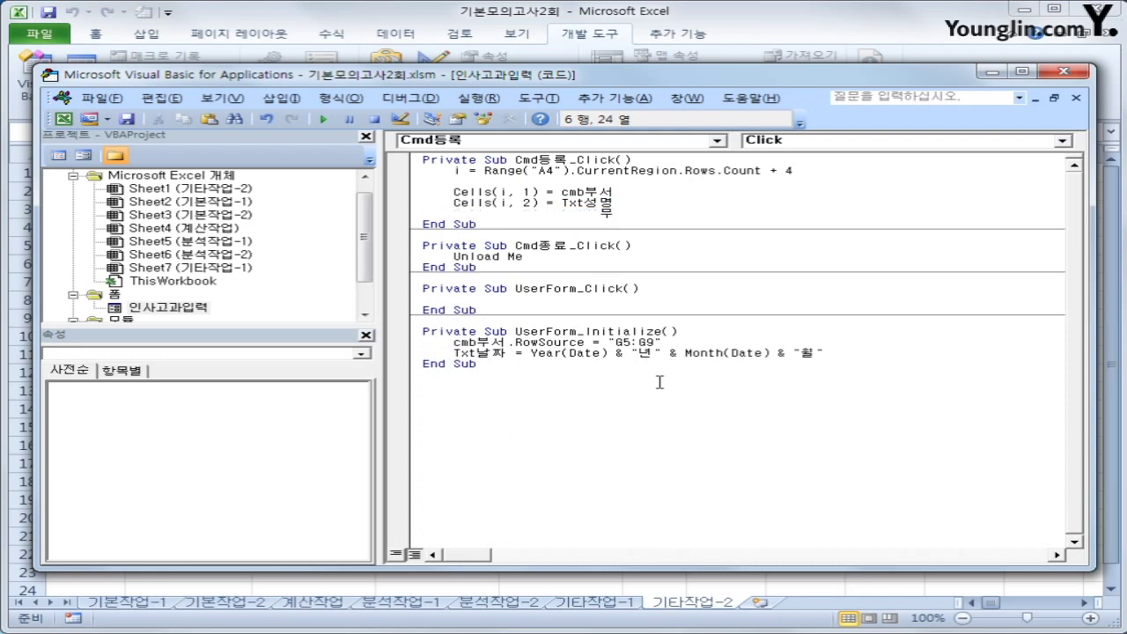
key(Hangul)
text(.value)
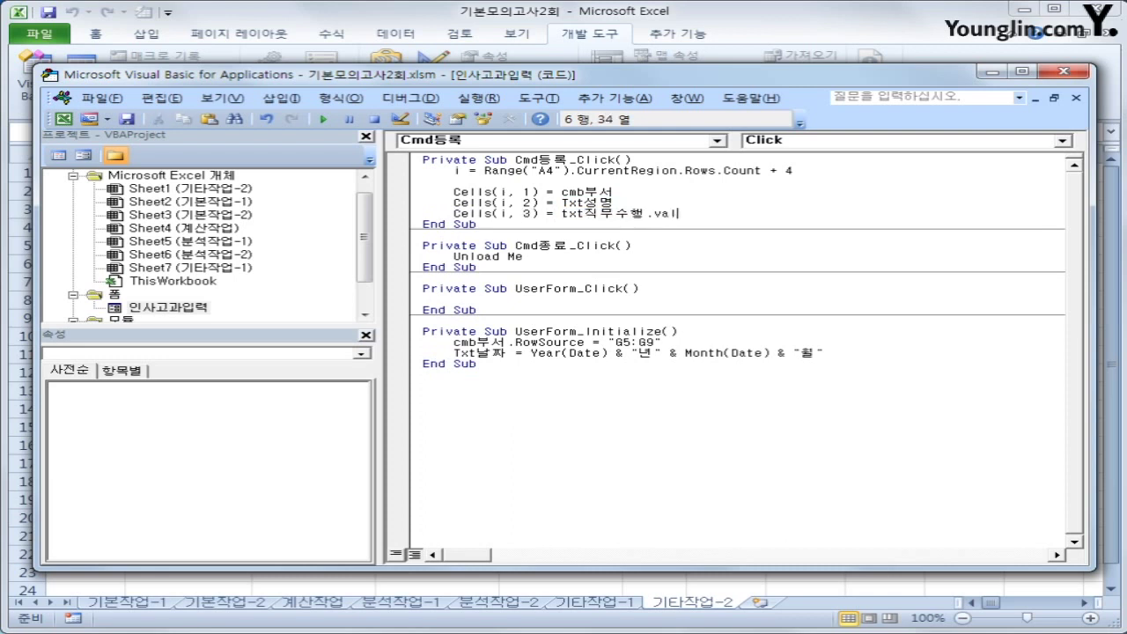
key(Return)
Duplicate the column 3 line as Cells(i, 4) = Txt이해점수.Value
key(Up)
key(shift+End)
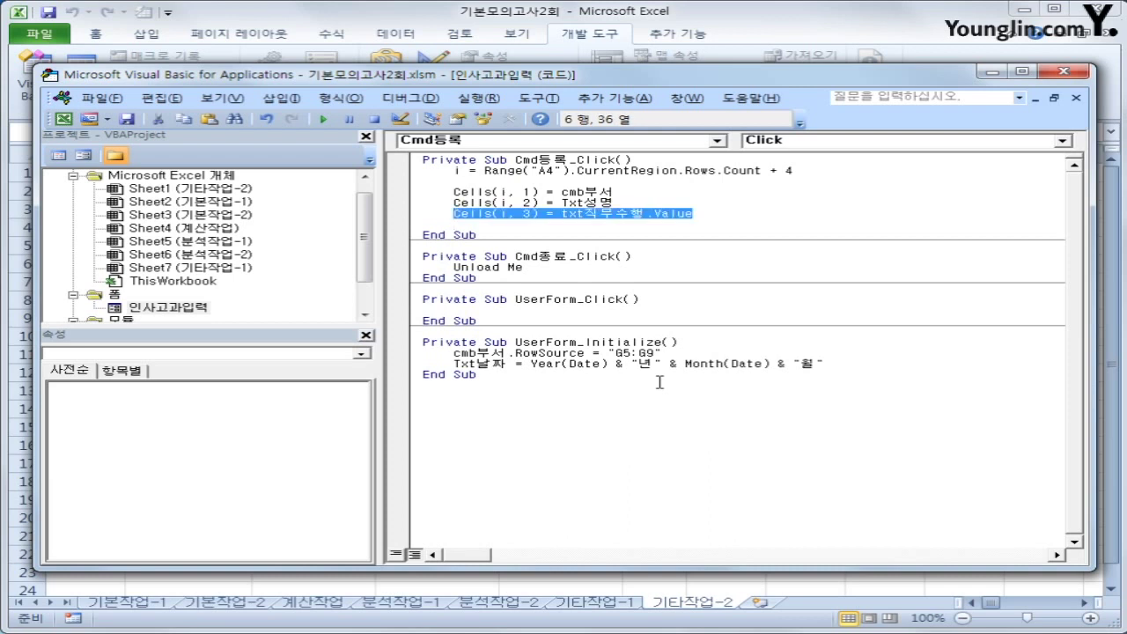
key(ctrl+c)
key(Down)
key(ctrl+v)
key(ctrl+Left)
key(ctrl+Left)
key(ctrl+Left)
key(Right)
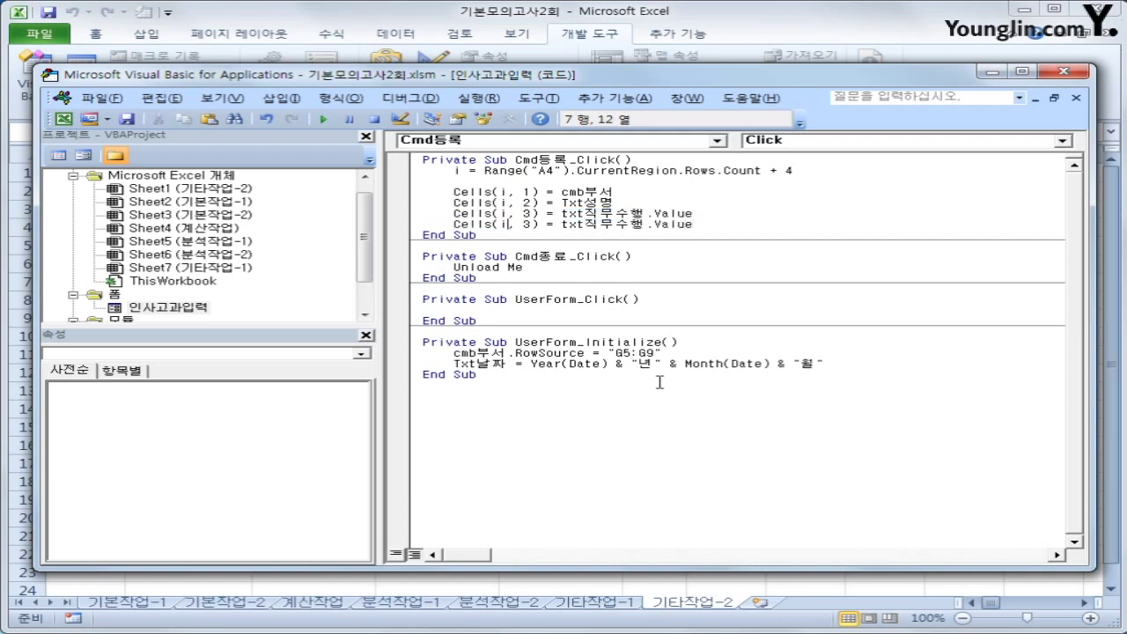
key(Right)
key(Right)
key(Delete)
text(4)
key(Right)
key(Right)
key(Right)
key(Right)
key(Right)
key(Right)
text(이해점ㅅ)
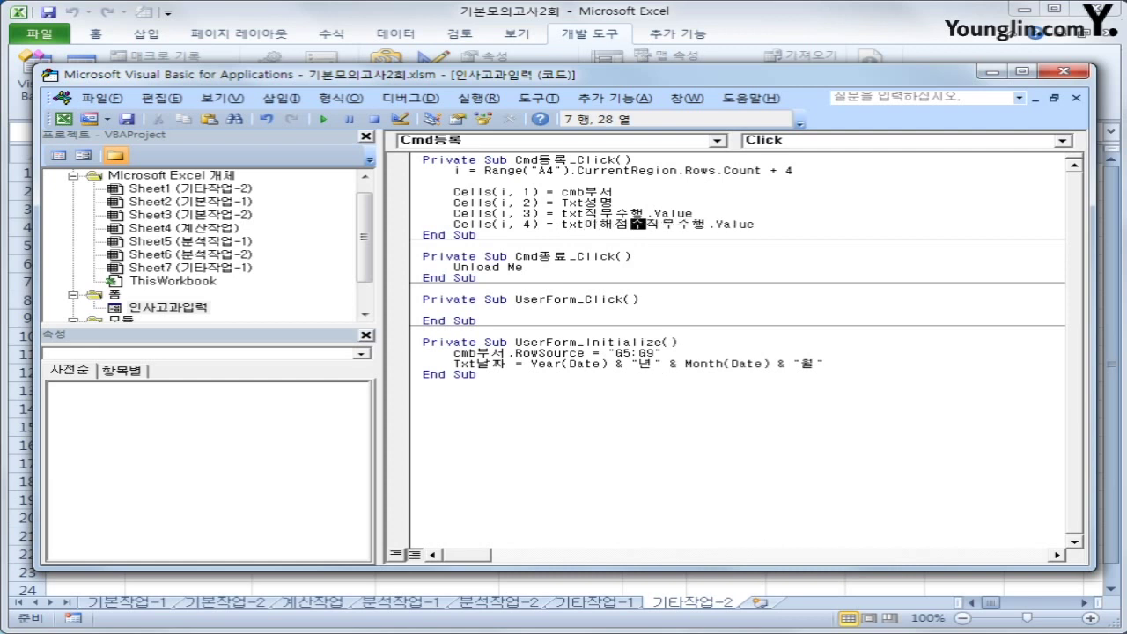
key(Delete)
key(Delete)
key(Delete)
key(Delete)
key(Down)
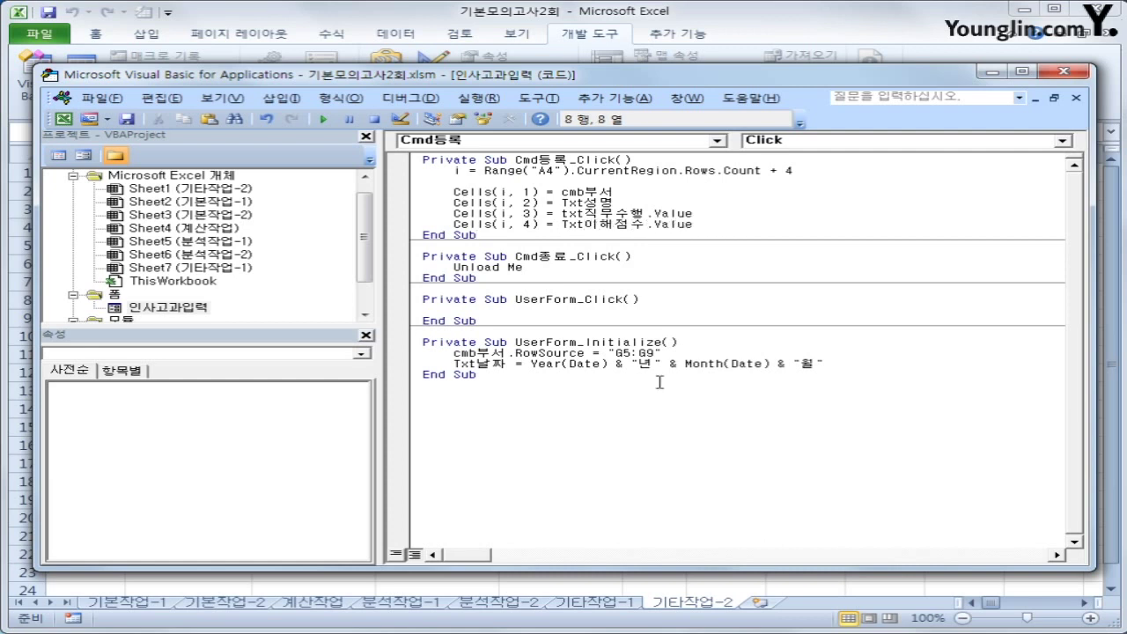
Check the job and comprehension score box names in the form's properties
double_click(161, 308)
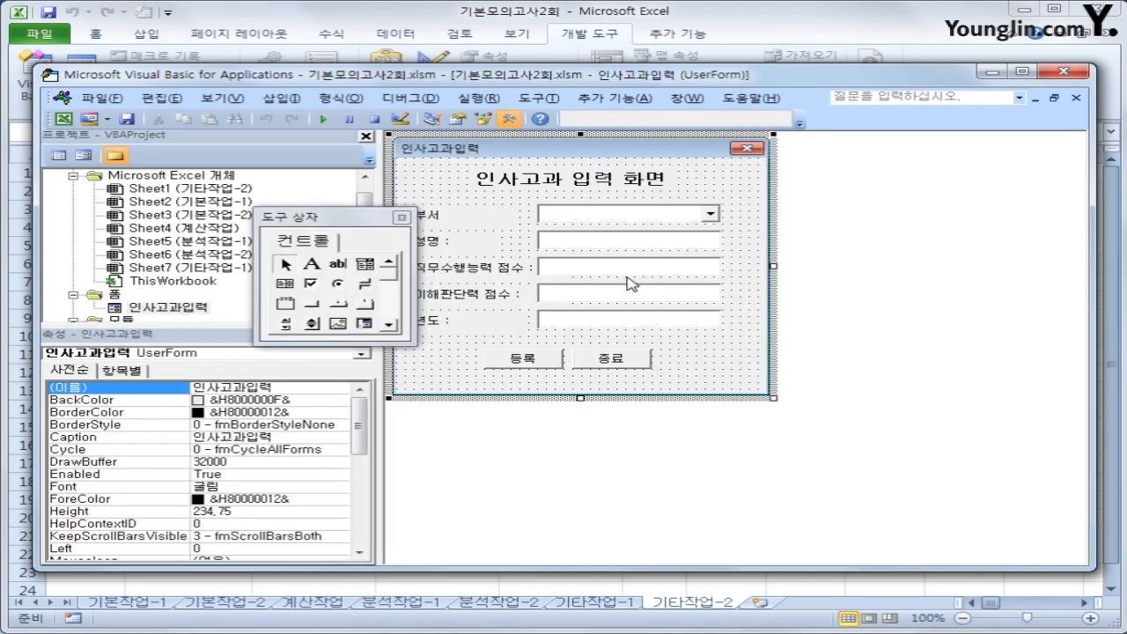
click(627, 274)
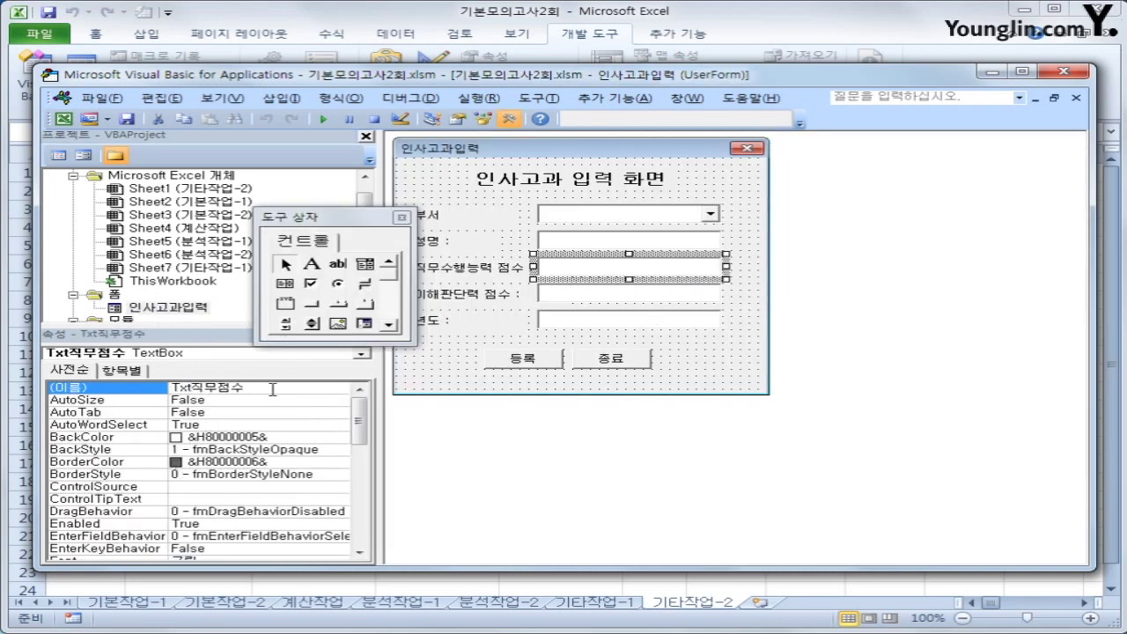
click(620, 297)
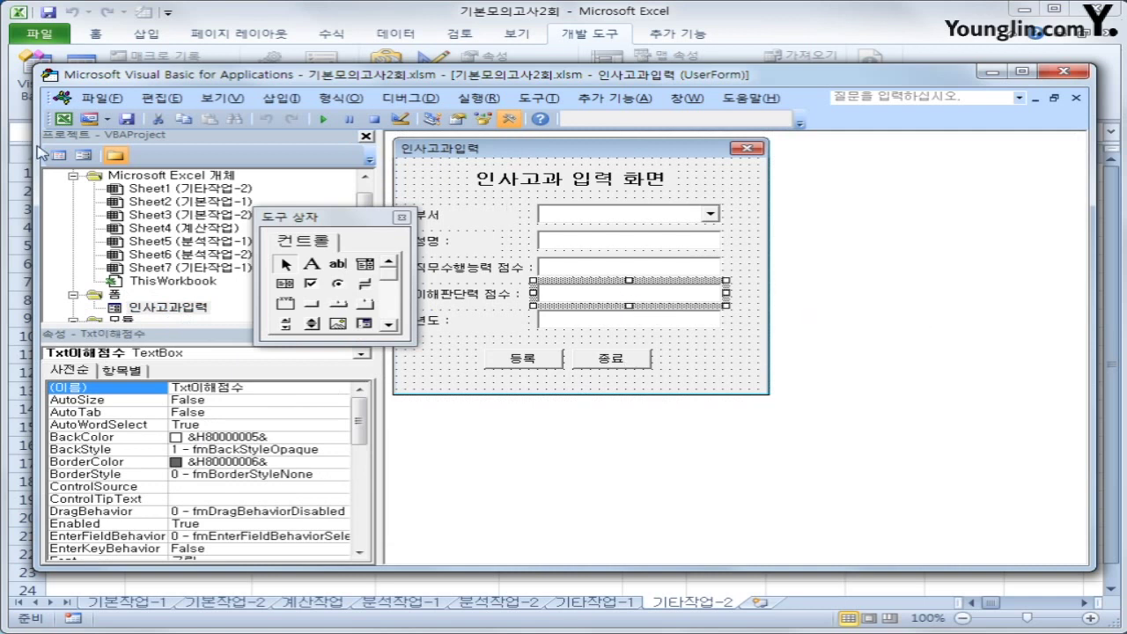
click(58, 155)
Rename txt직무수행 to Txt직무점수 on the column 3 line and add a new line
drag(615, 214, 648, 214)
text(점수)
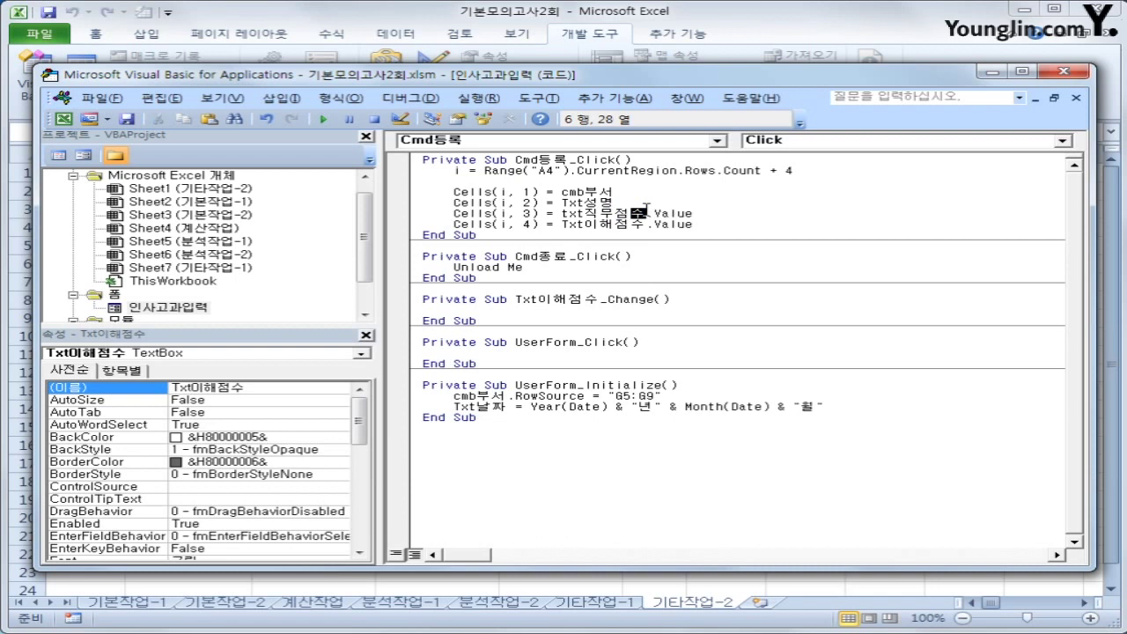
key(End)
key(Down)
key(Return)
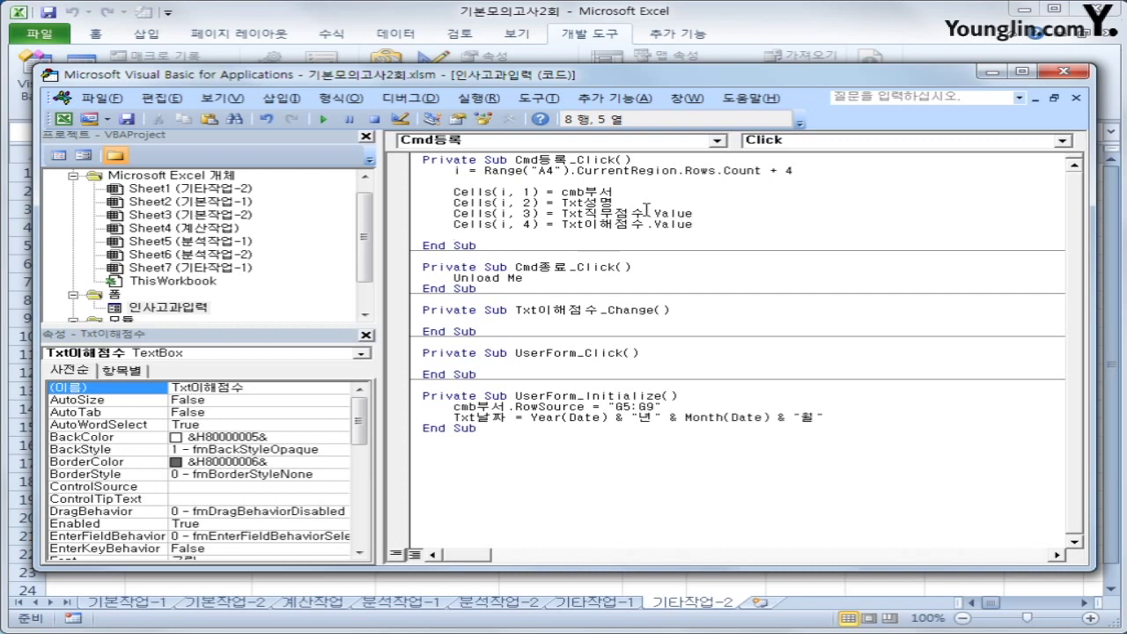
Add Cells(i, 5) = (Cells(i, 3) + Cells(i, 4)) / 2 for the average
text(cells(i,)
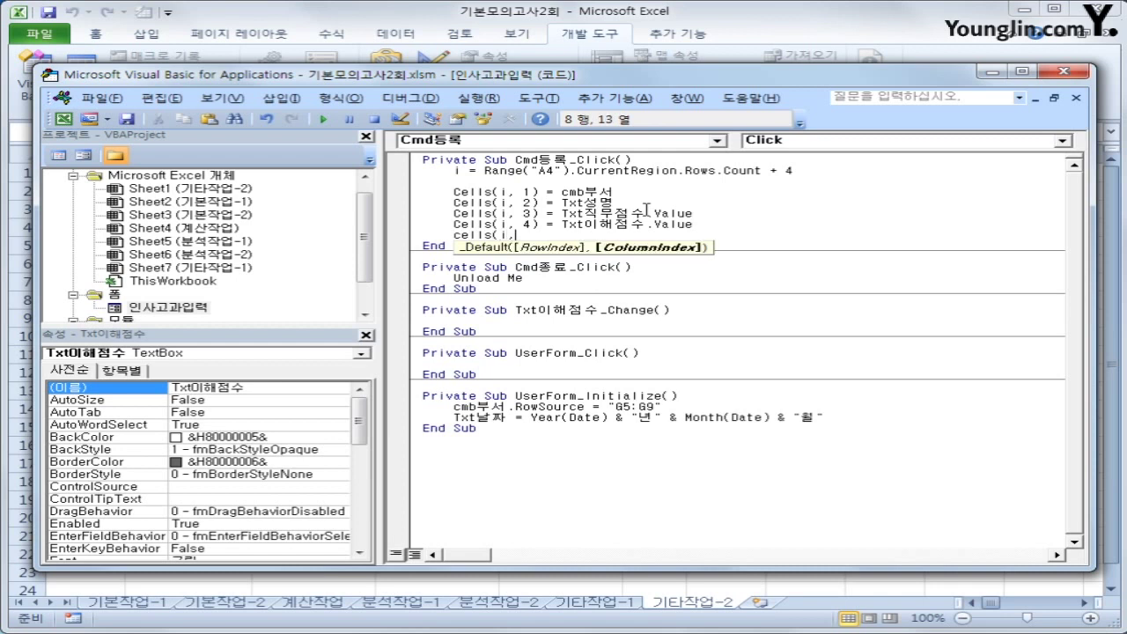
text(5) = )
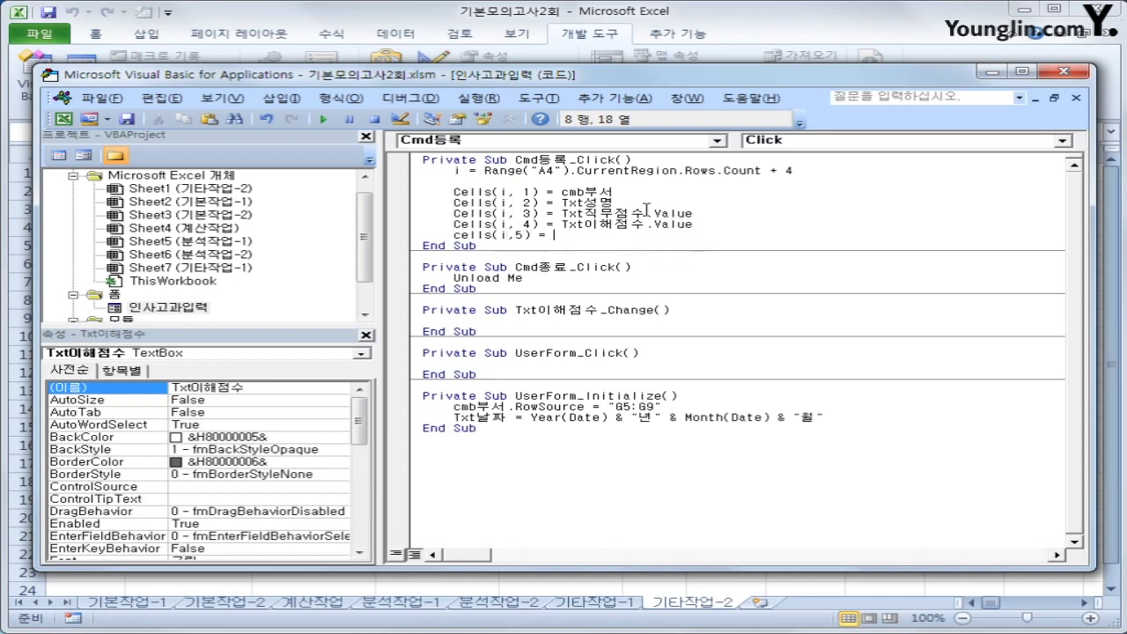
text((cells()
text(i,3) + cells(i,3)
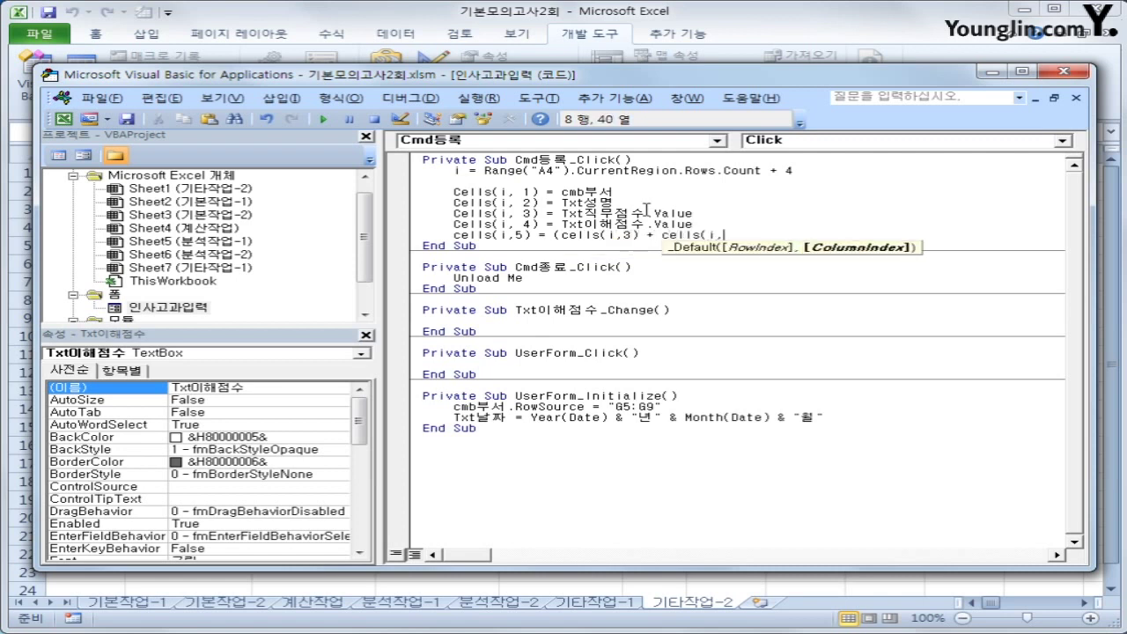
key(BackSpace)
text(4))
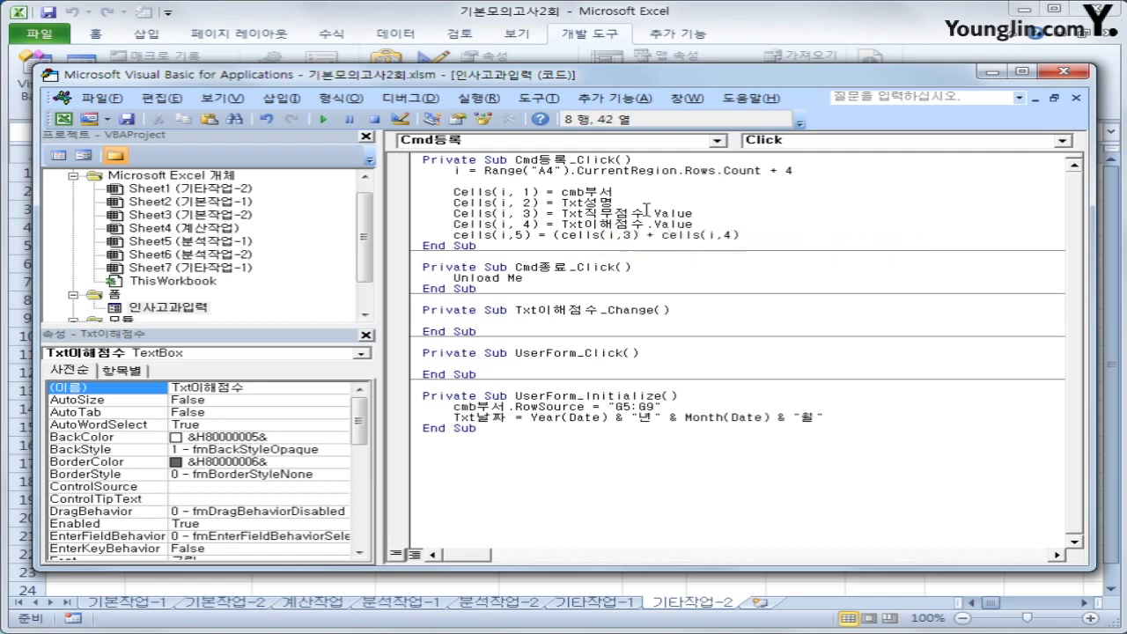
text()/2)
key(Down)
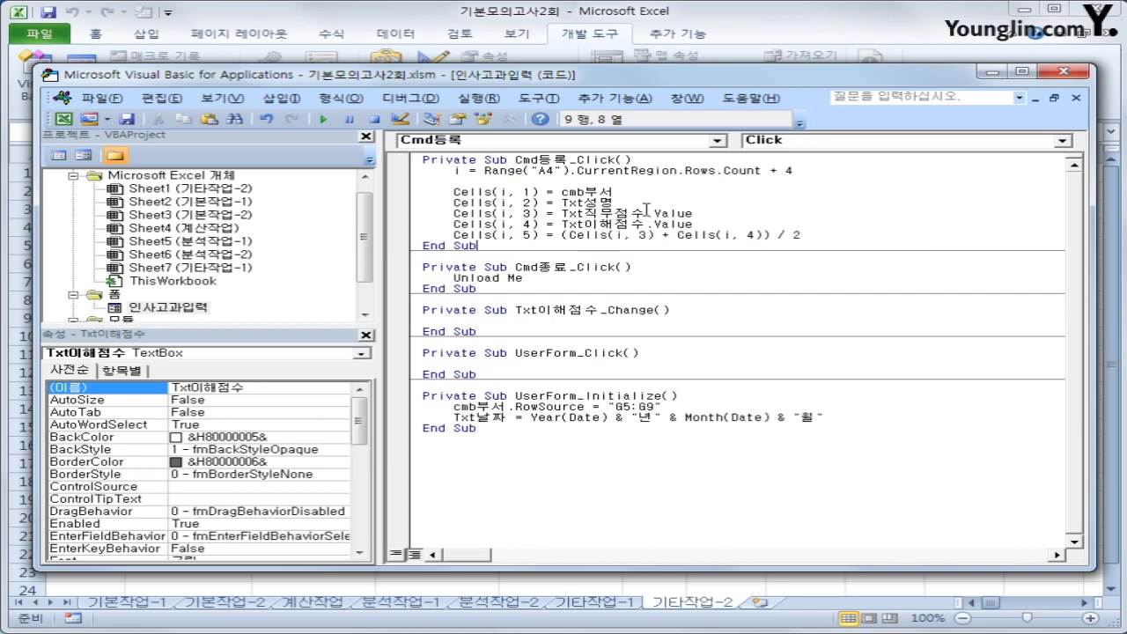
Insert blank lines after the average line and after the procedure header
key(Up)
key(End)
key(Return)
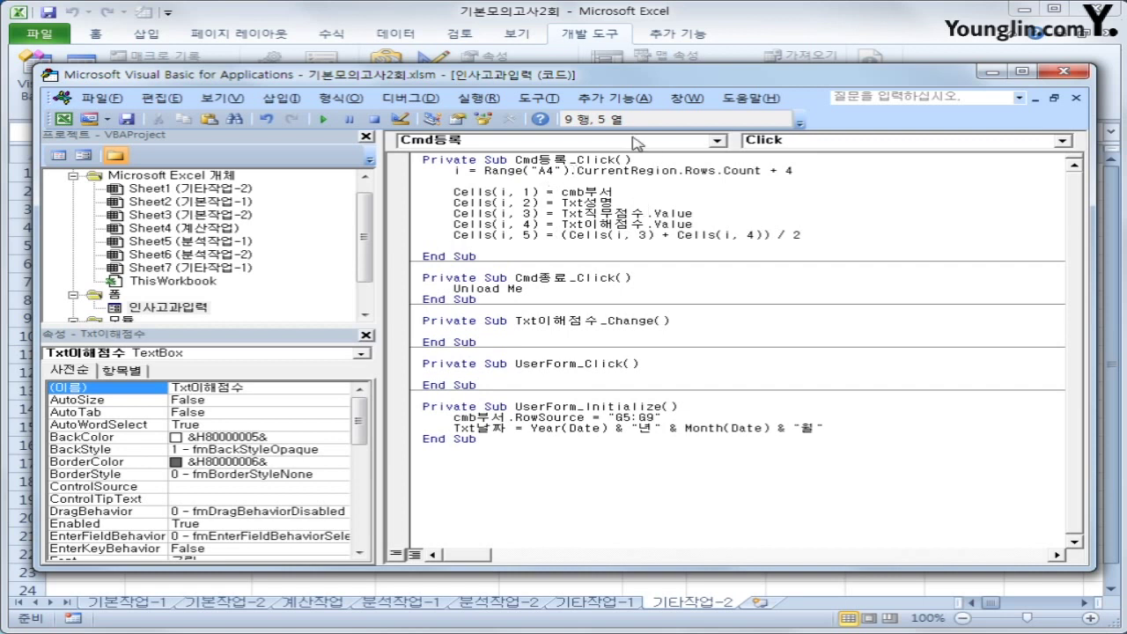
click(649, 157)
key(Return)
click(726, 352)
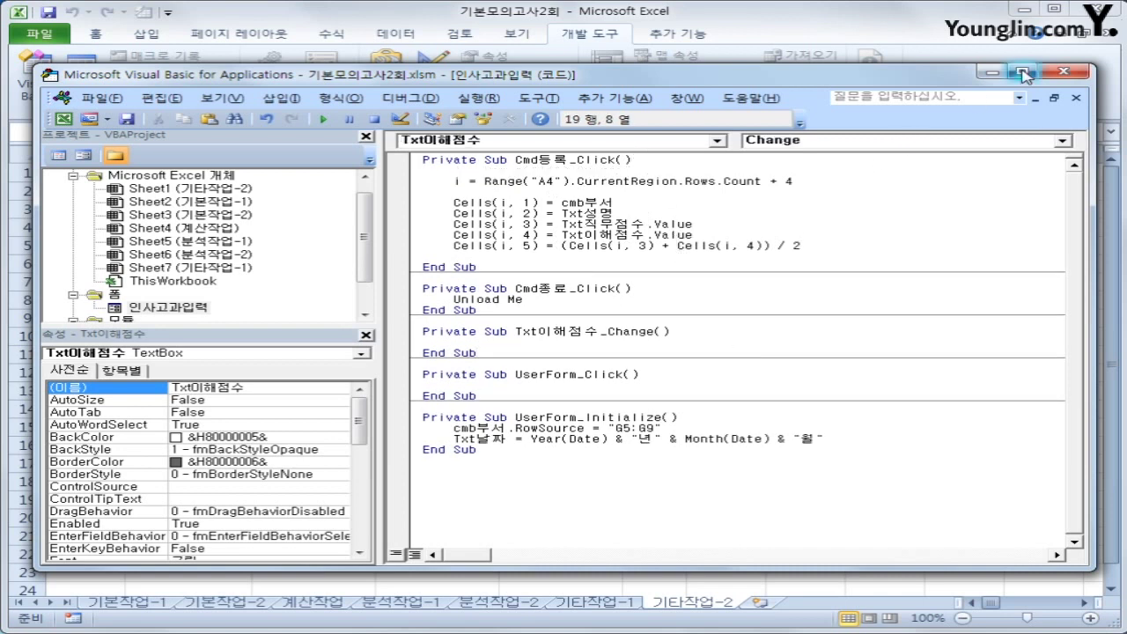
Back on the sheet, launch the input form and choose 관리부
click(1076, 71)
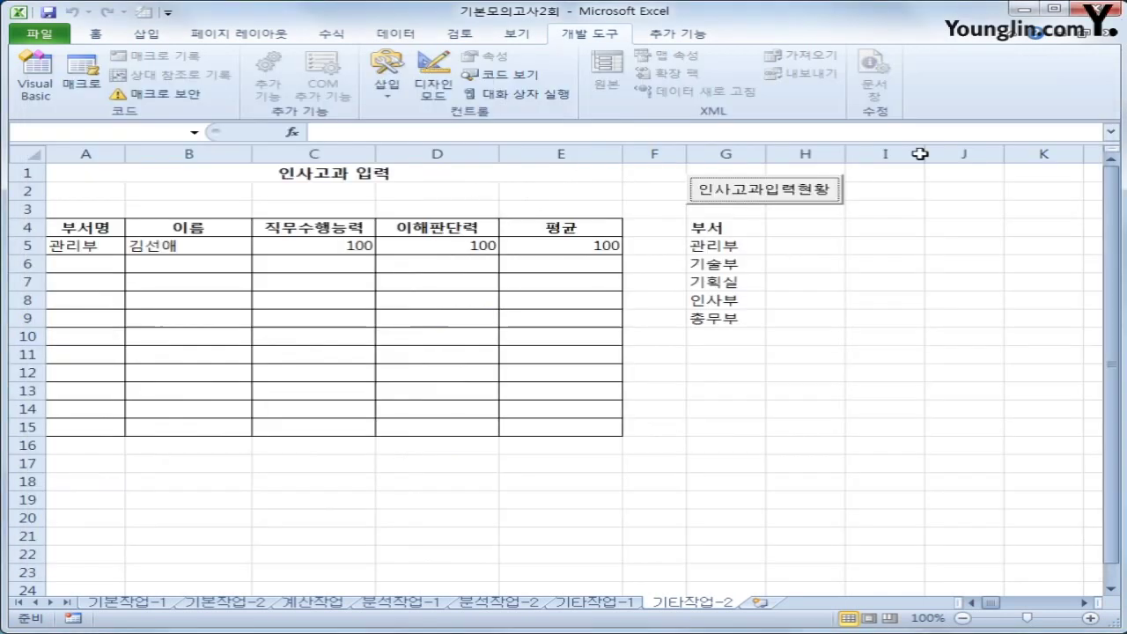
click(943, 340)
click(781, 198)
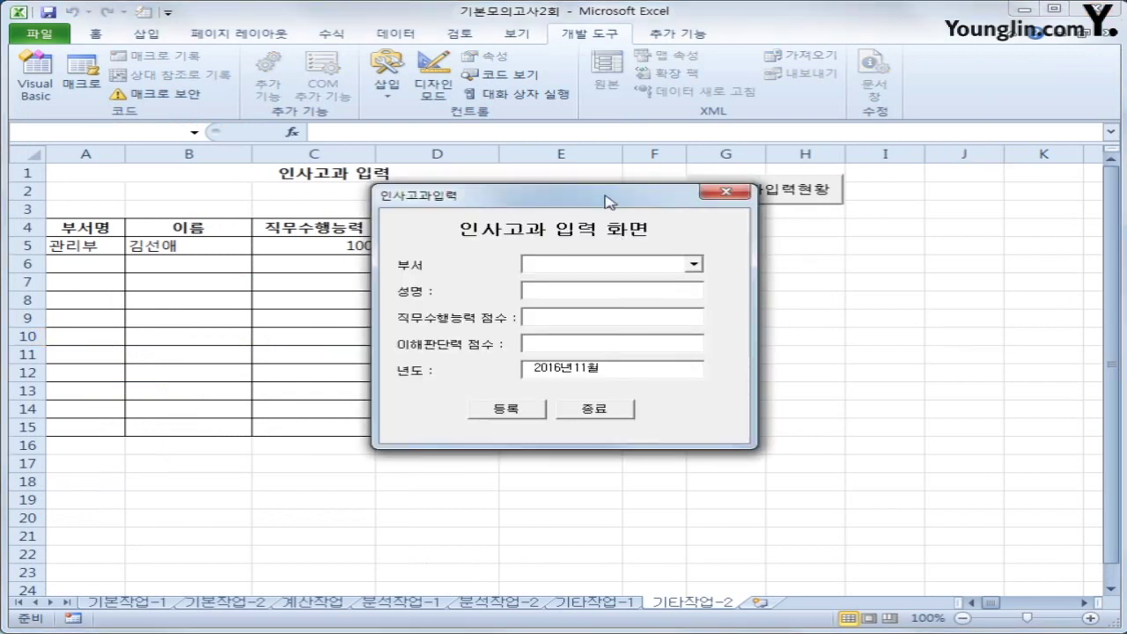
drag(605, 197, 753, 229)
click(835, 295)
click(797, 308)
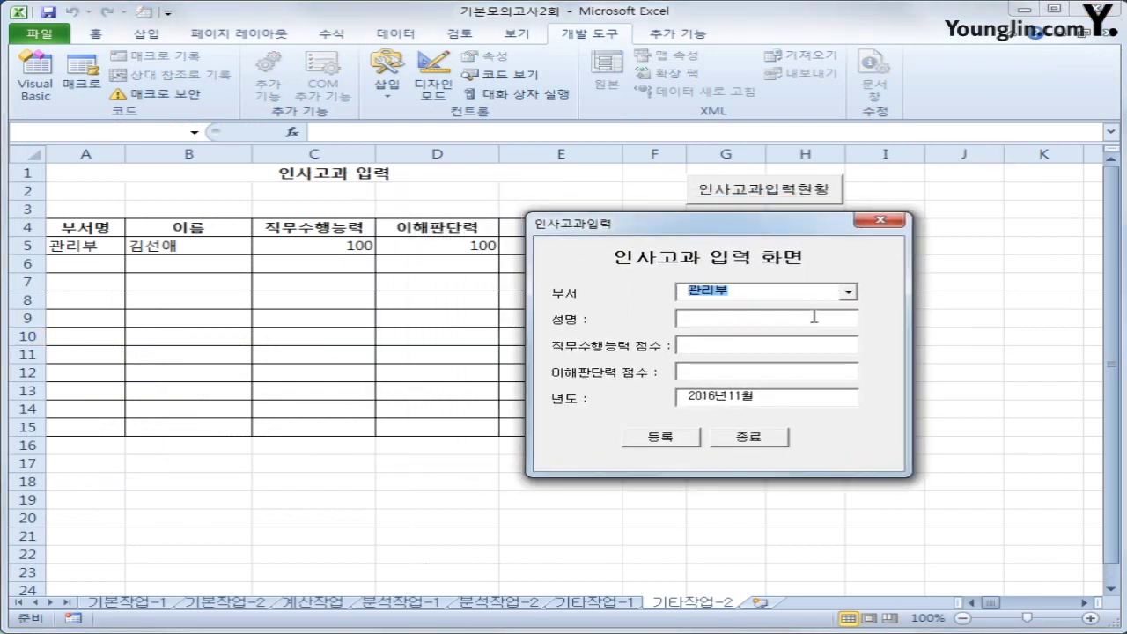
Enter the employee's name with scores 95 and 90, register the entry, and close the form
text(신)
key(BackSpace)
key(BackSpace)
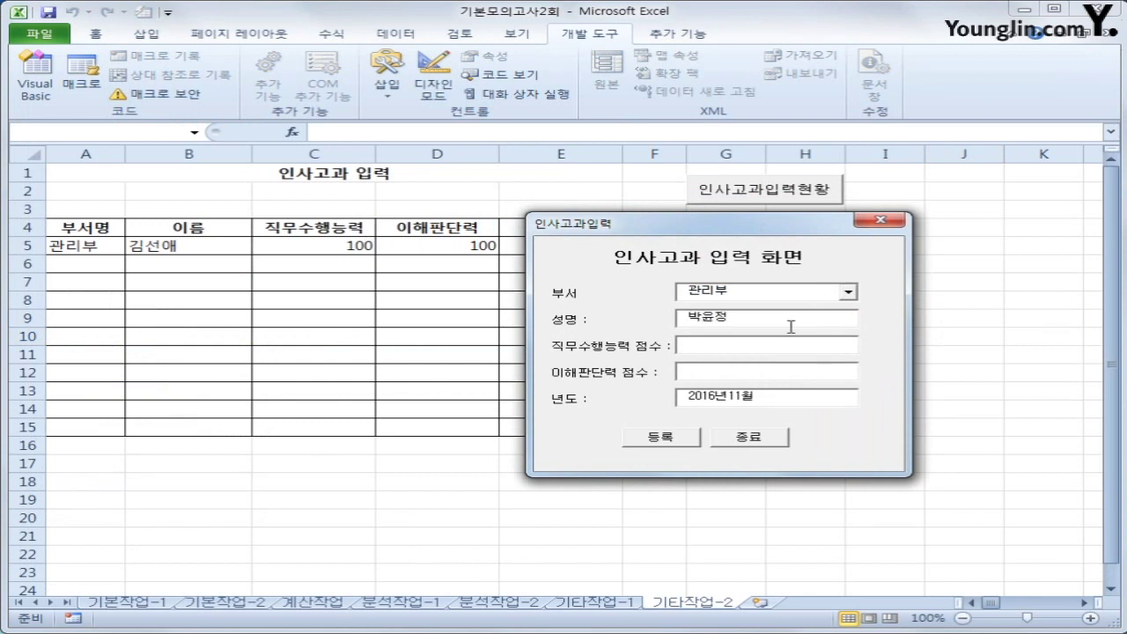
key(Tab)
text(95)
click(660, 441)
drag(670, 231, 782, 302)
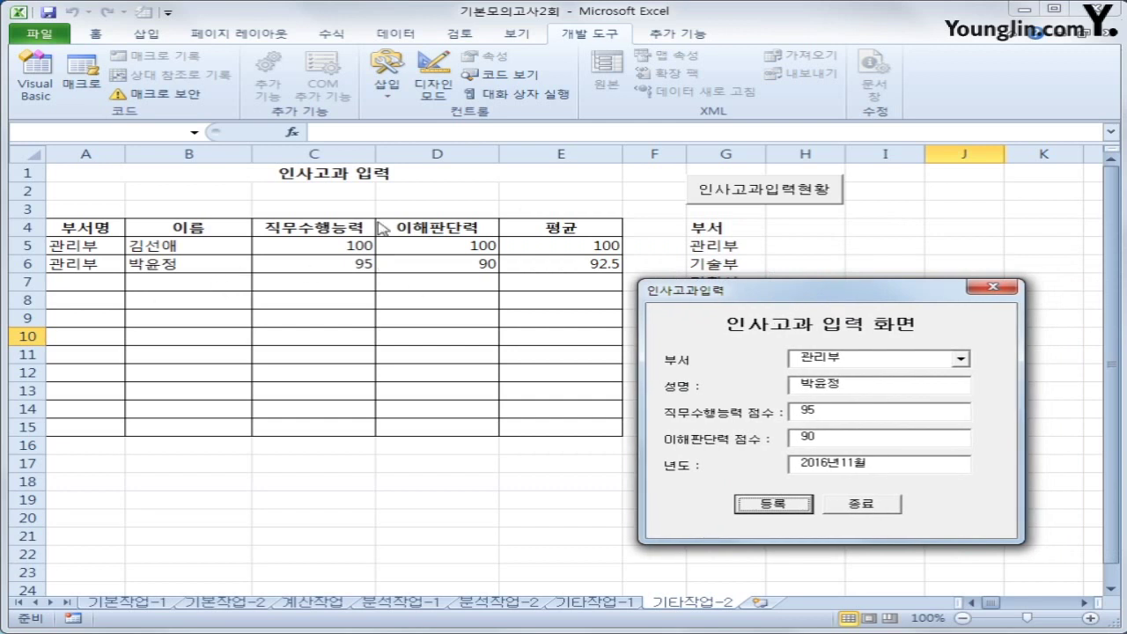
click(881, 510)
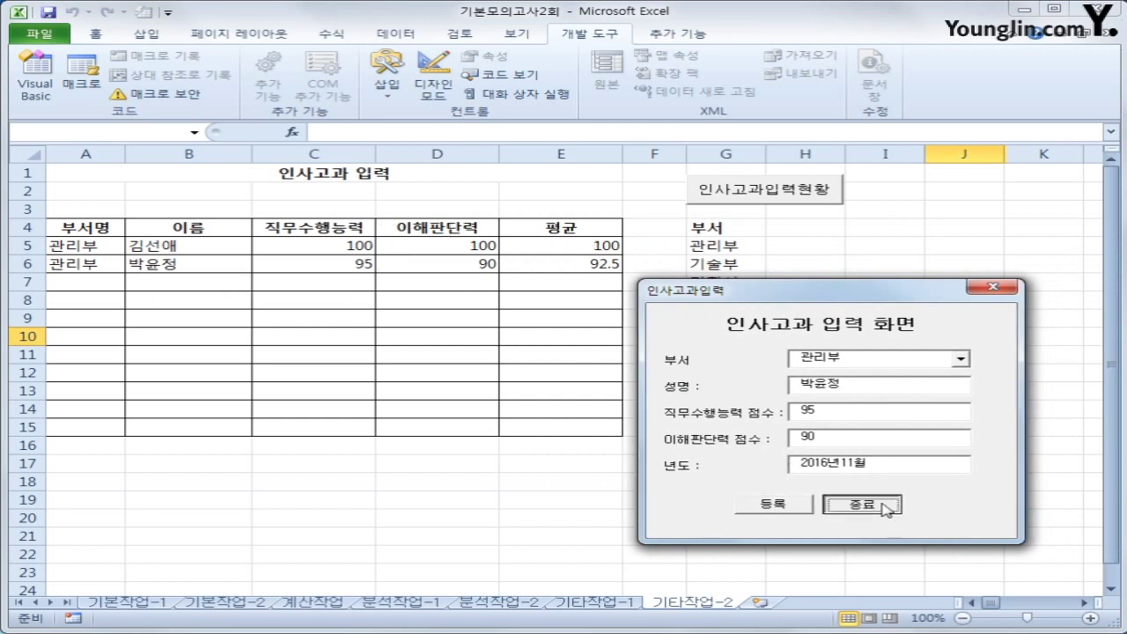
click(863, 501)
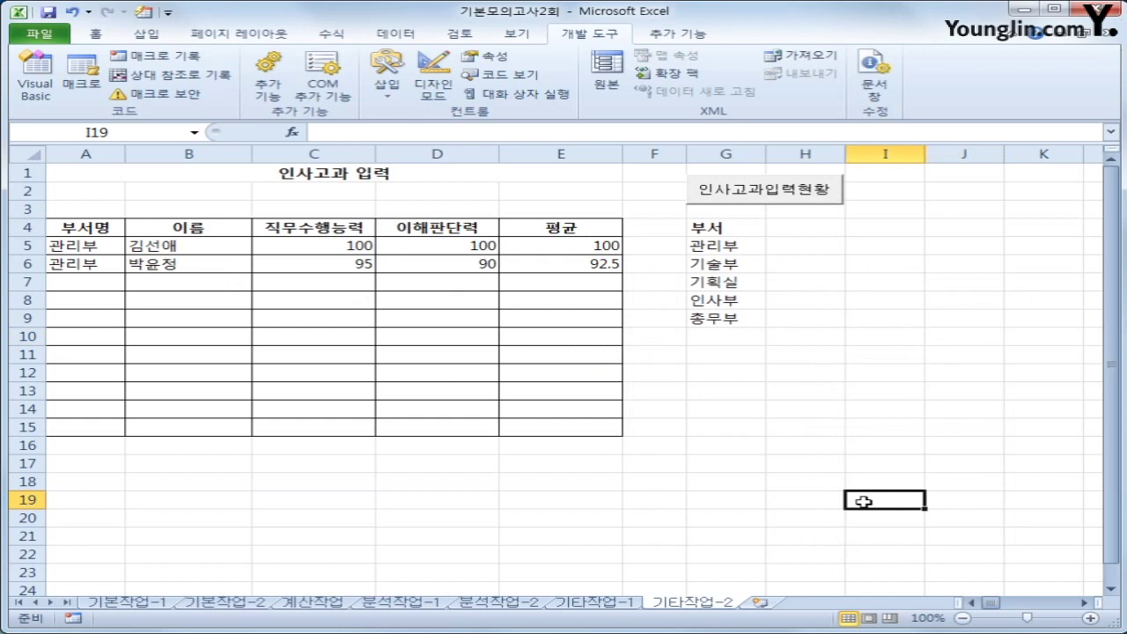